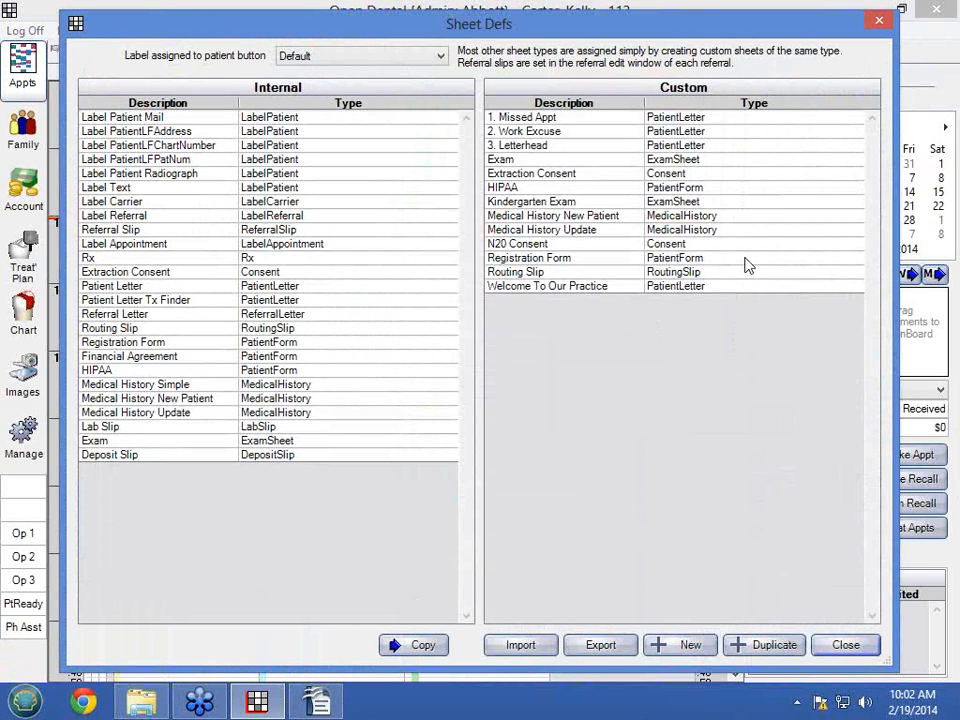
Open the custom Exam sheet for editing and view its sheet properties without changing them
double_click(535, 165)
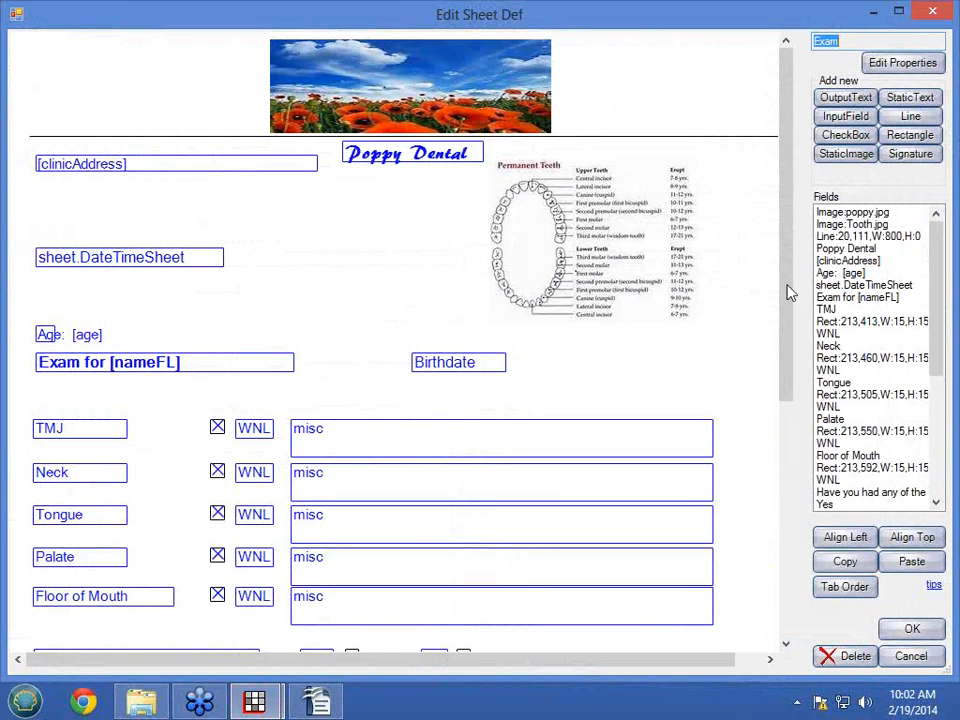
drag(787, 292, 787, 313)
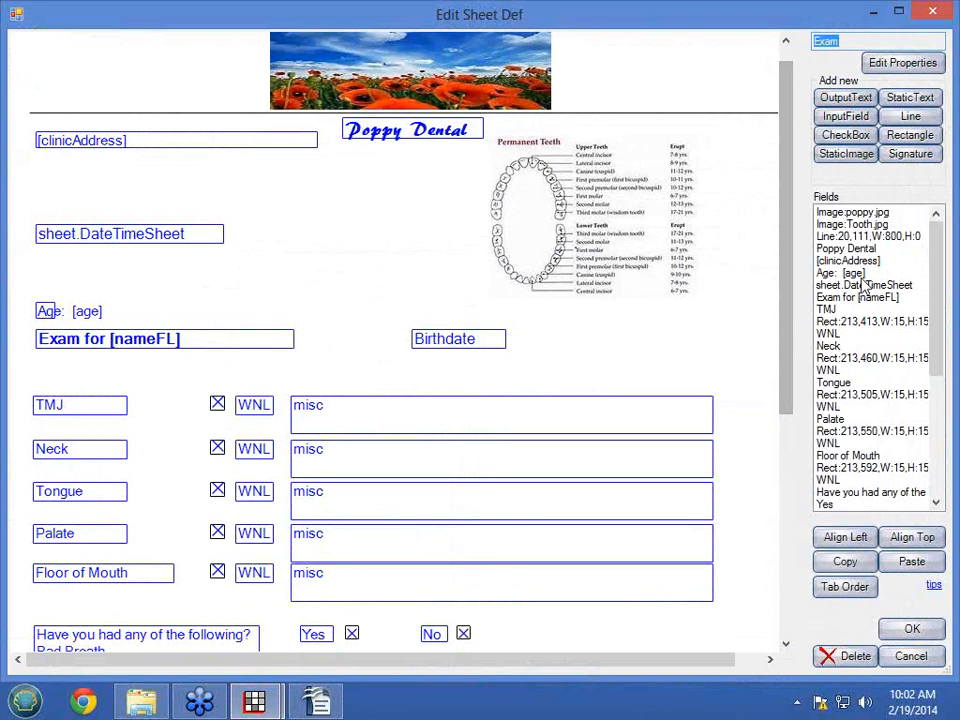
click(870, 64)
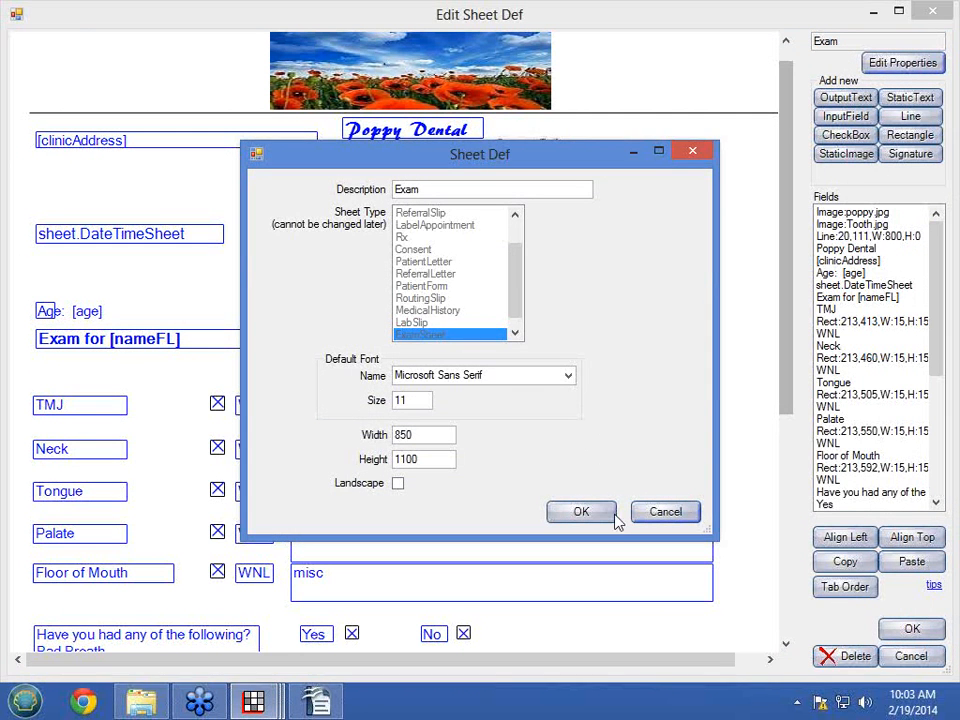
click(676, 515)
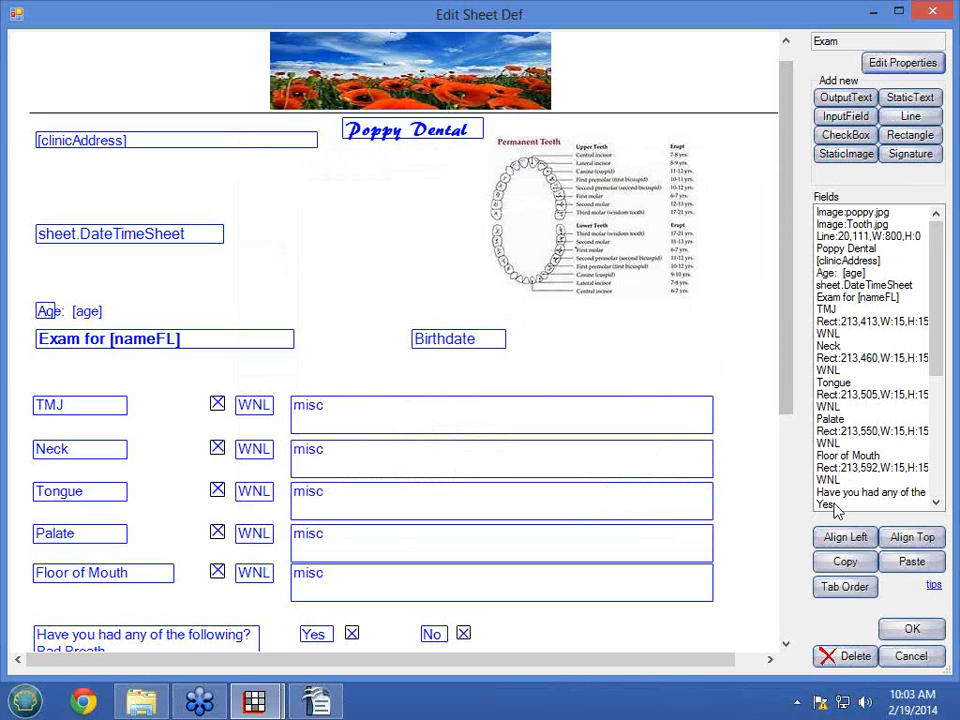
Read the editor's shortcut tips and look over the Exam sheet's layout down to the signature box
click(933, 585)
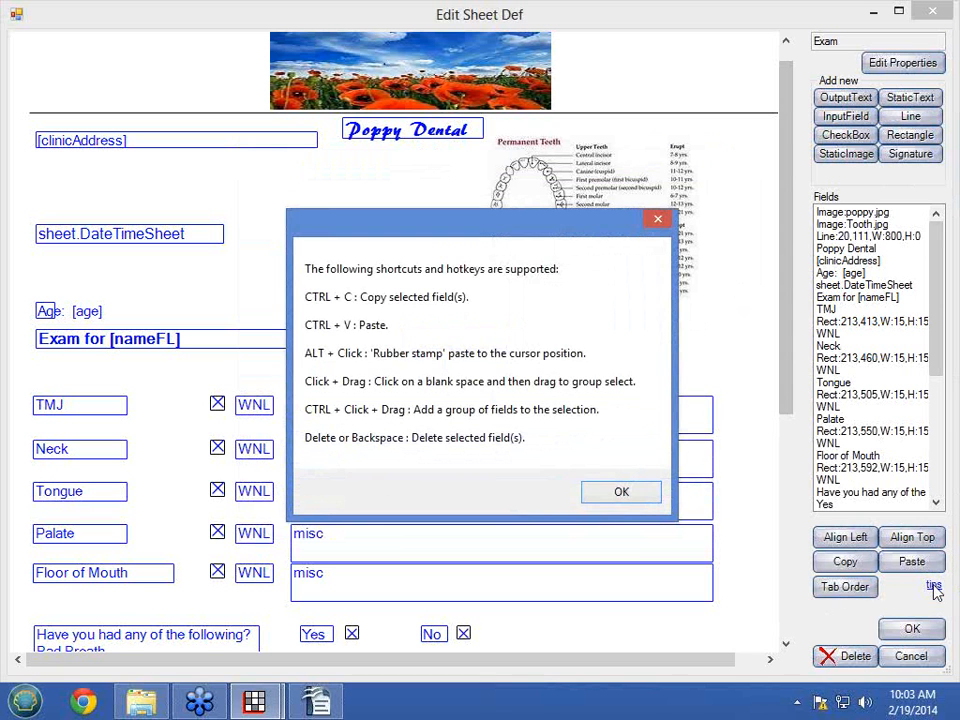
click(641, 499)
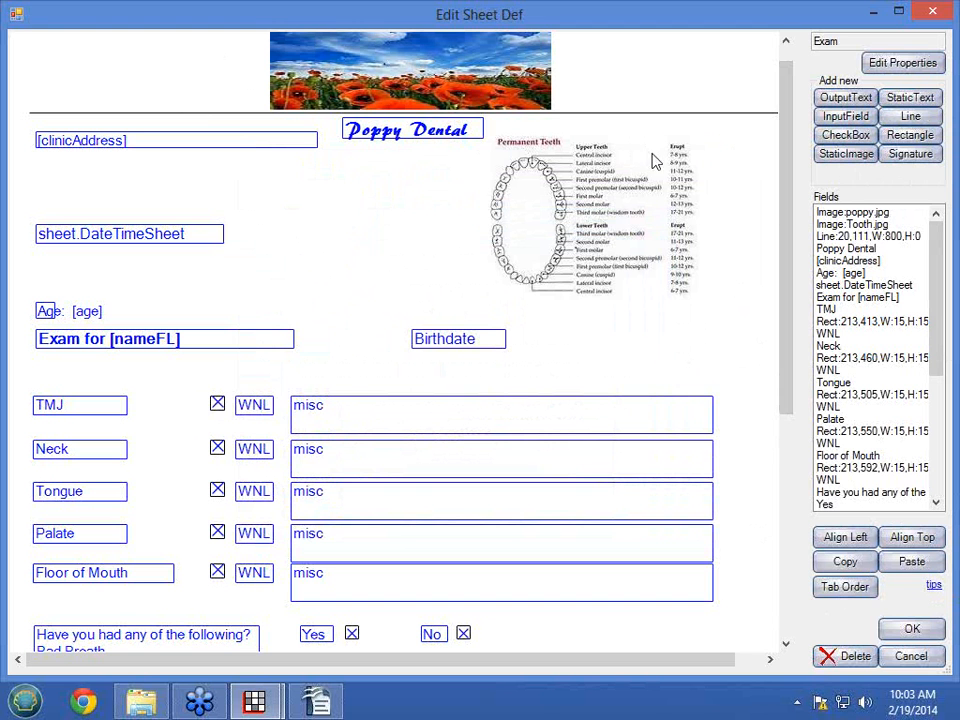
scroll(790, 302, down, 5)
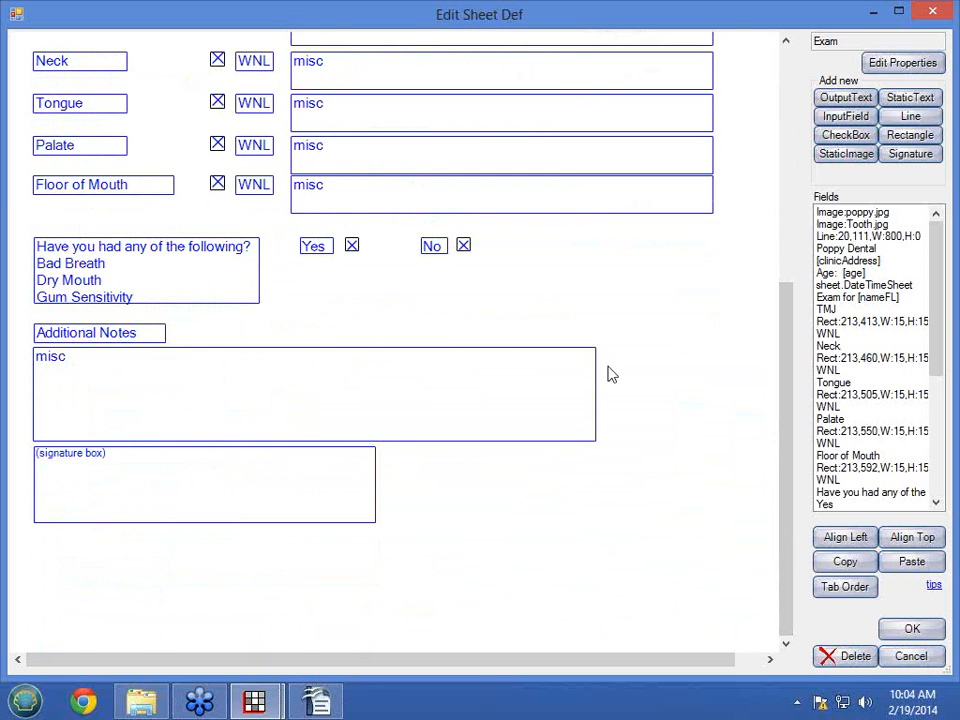
drag(790, 425, 790, 285)
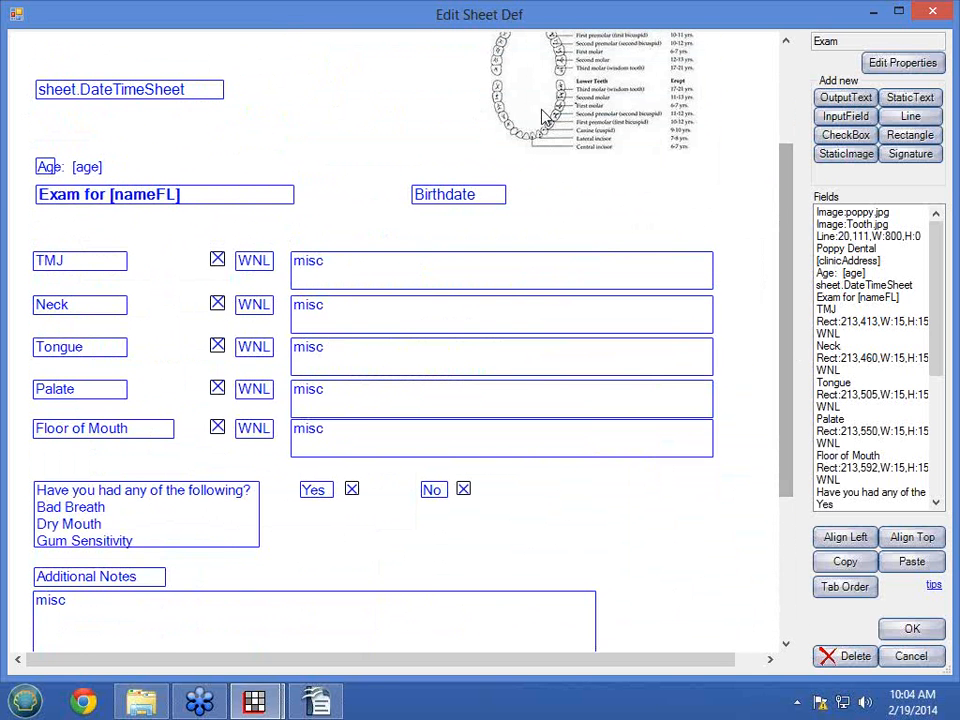
drag(789, 403, 789, 469)
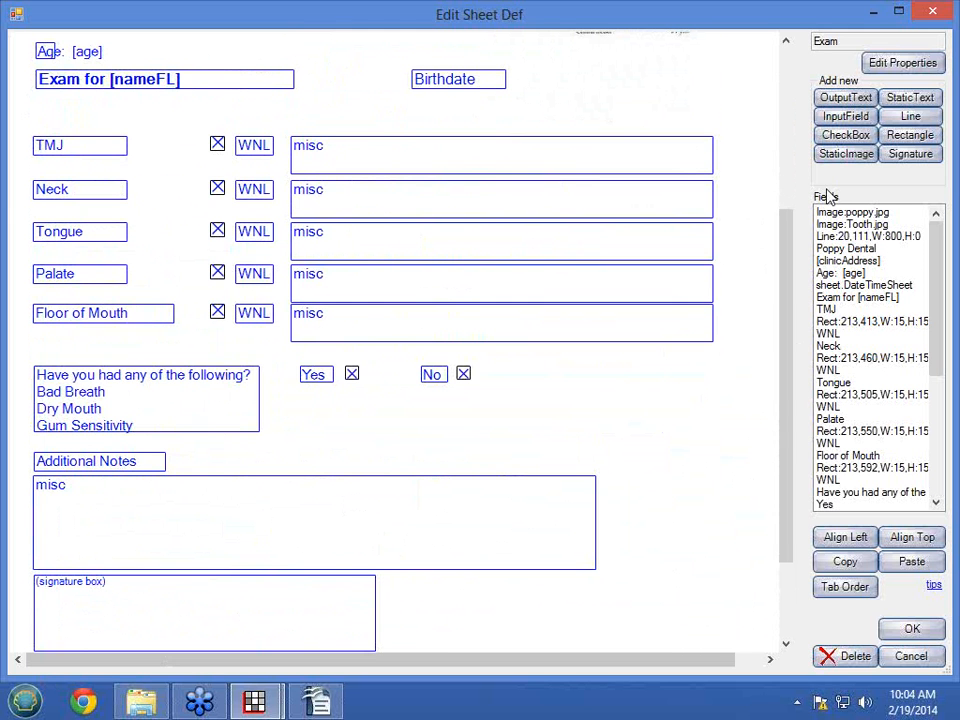
Start a new static text field containing "Age:" followed by the inserted age field
click(910, 98)
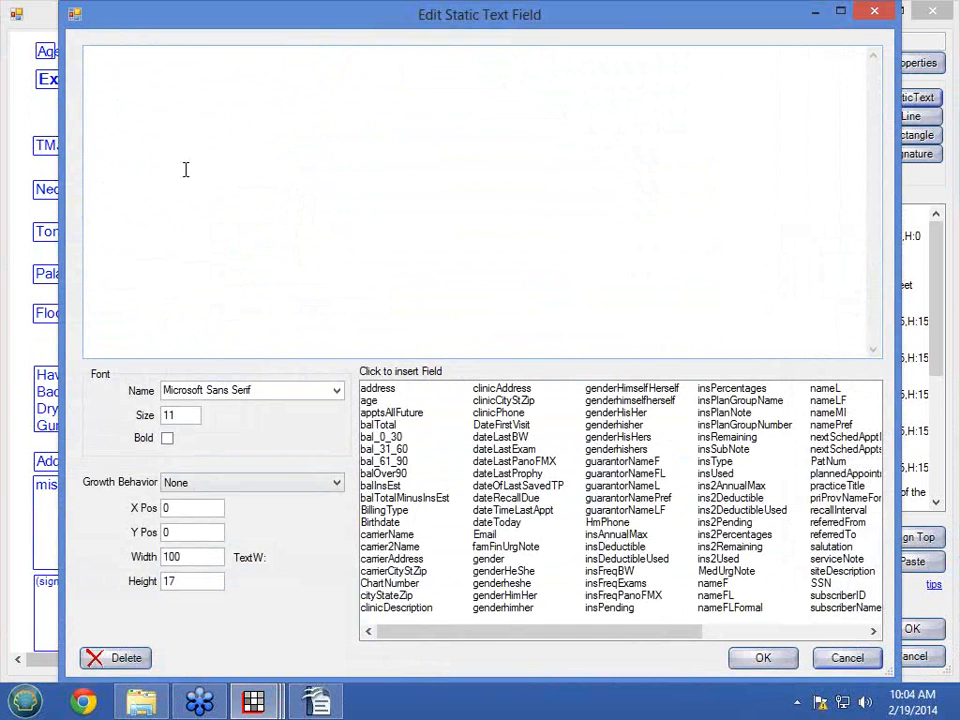
click(121, 72)
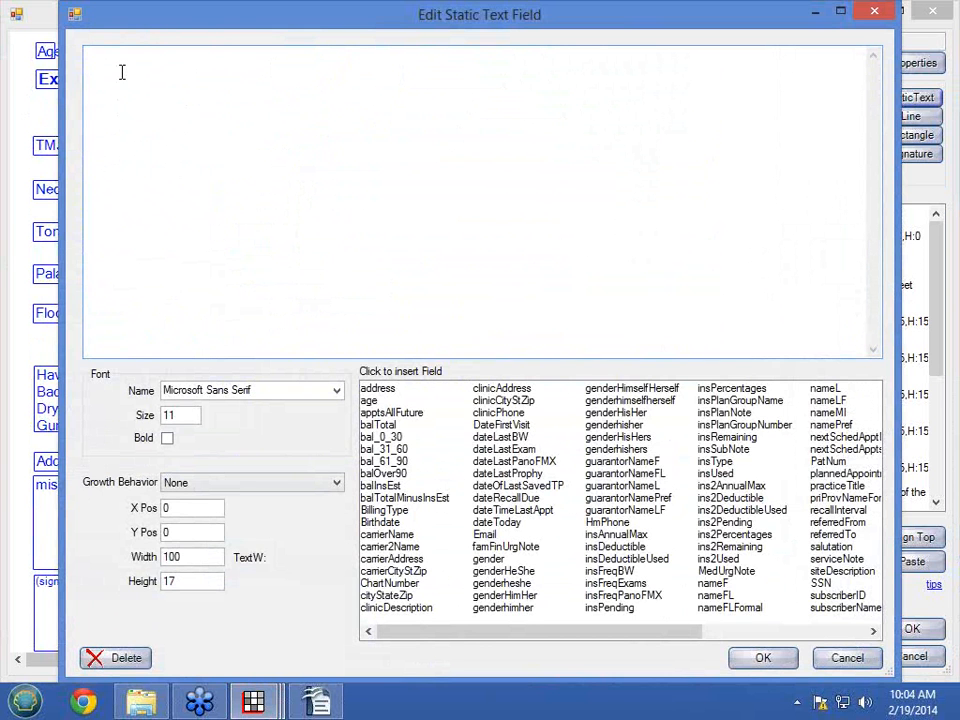
text(Age:)
click(369, 401)
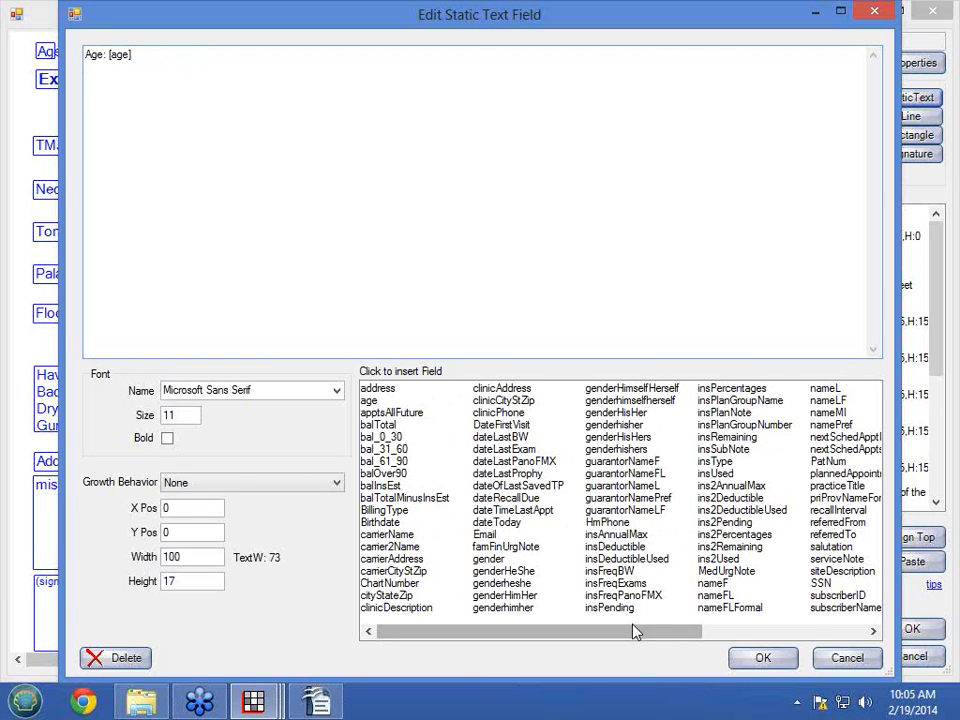
drag(634, 630, 600, 639)
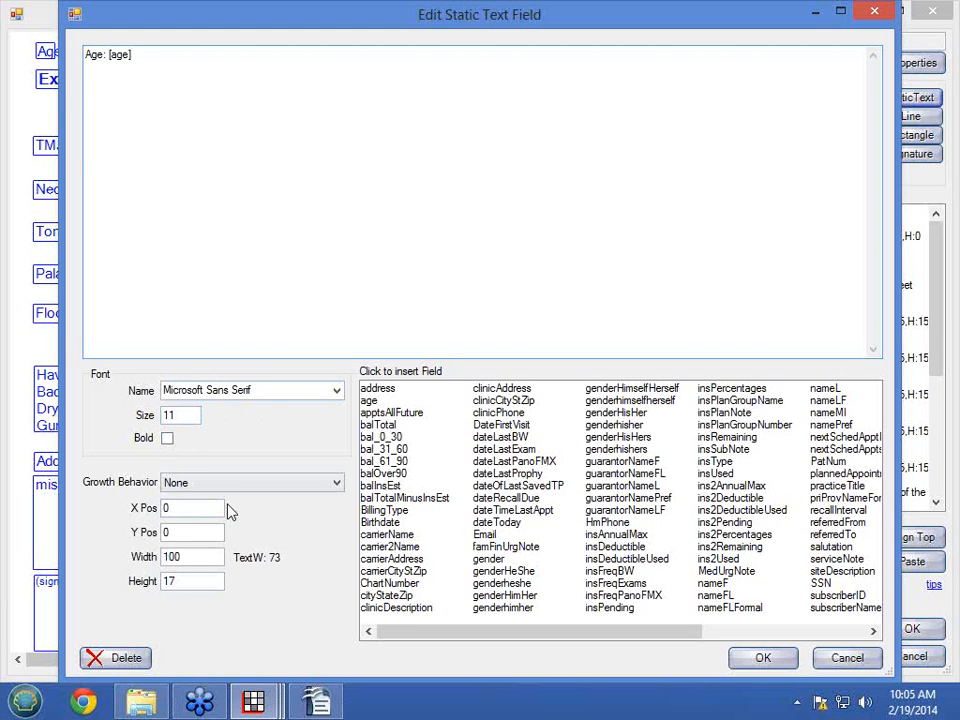
Review the growth behavior options, keep None, and accept the new age text field
click(336, 485)
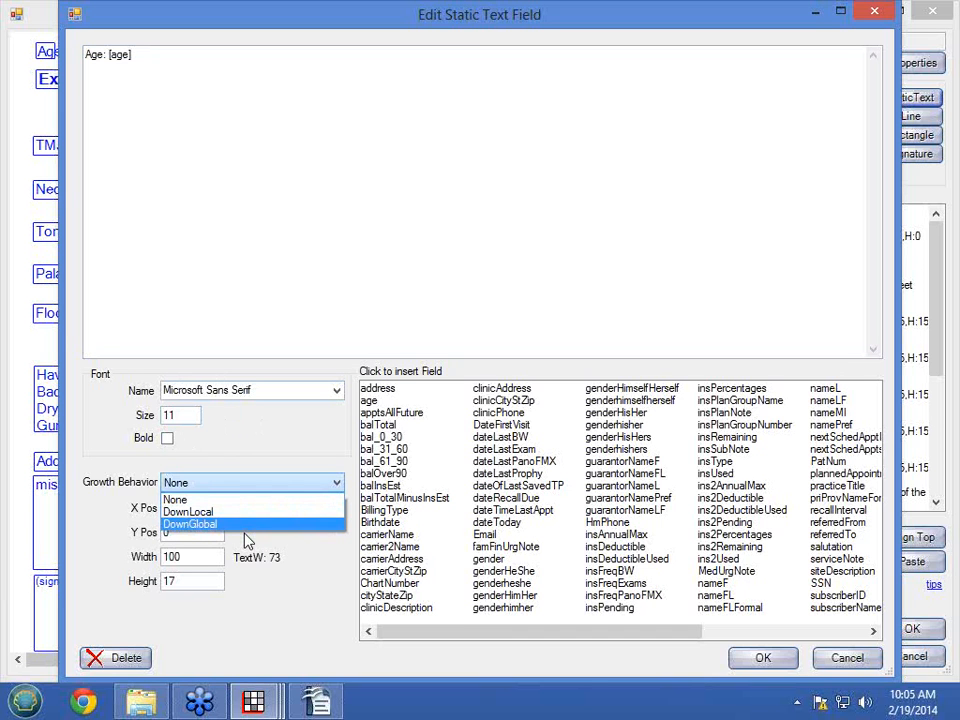
click(336, 579)
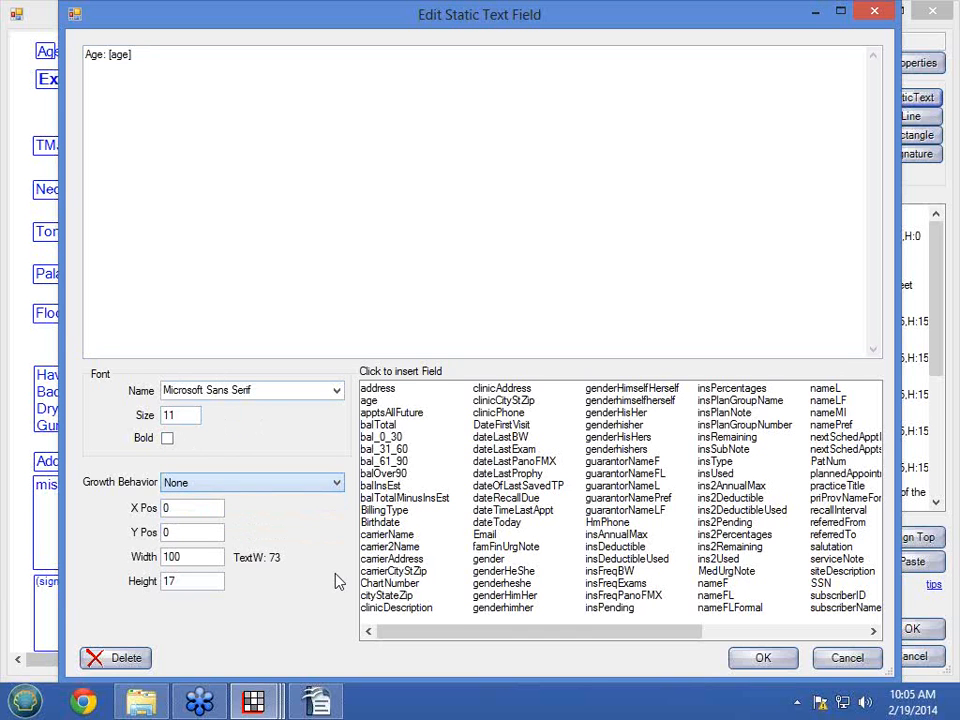
click(320, 490)
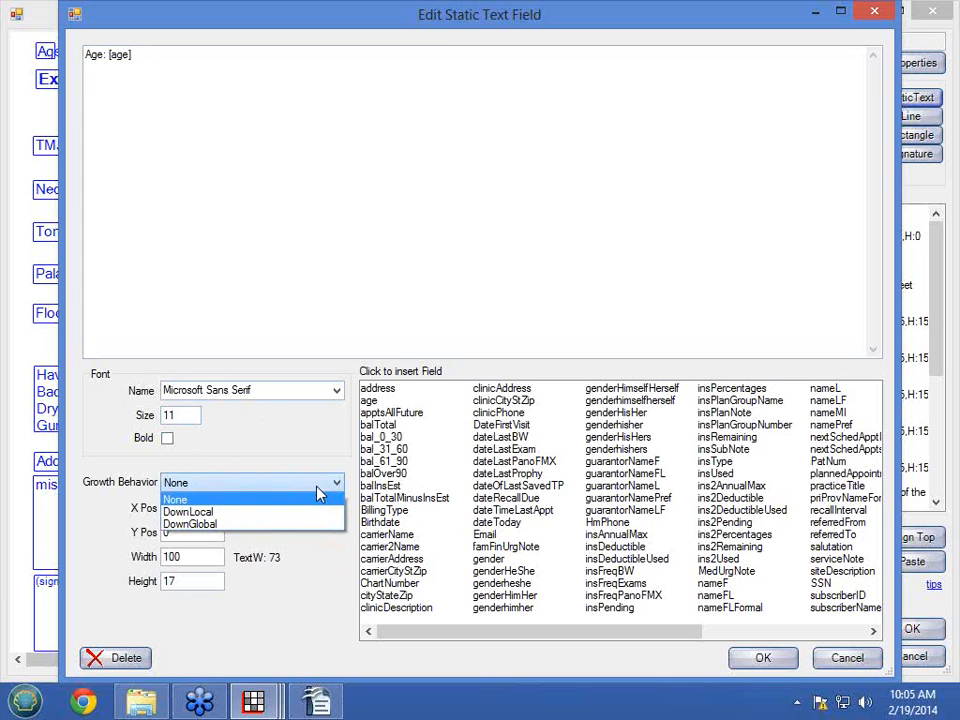
click(212, 502)
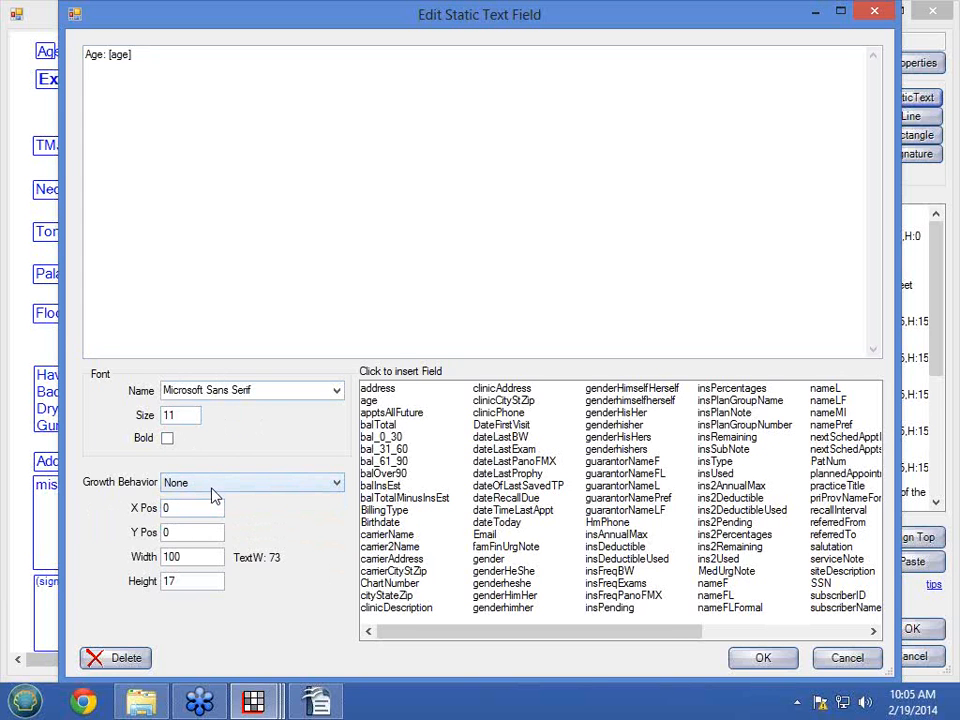
click(250, 486)
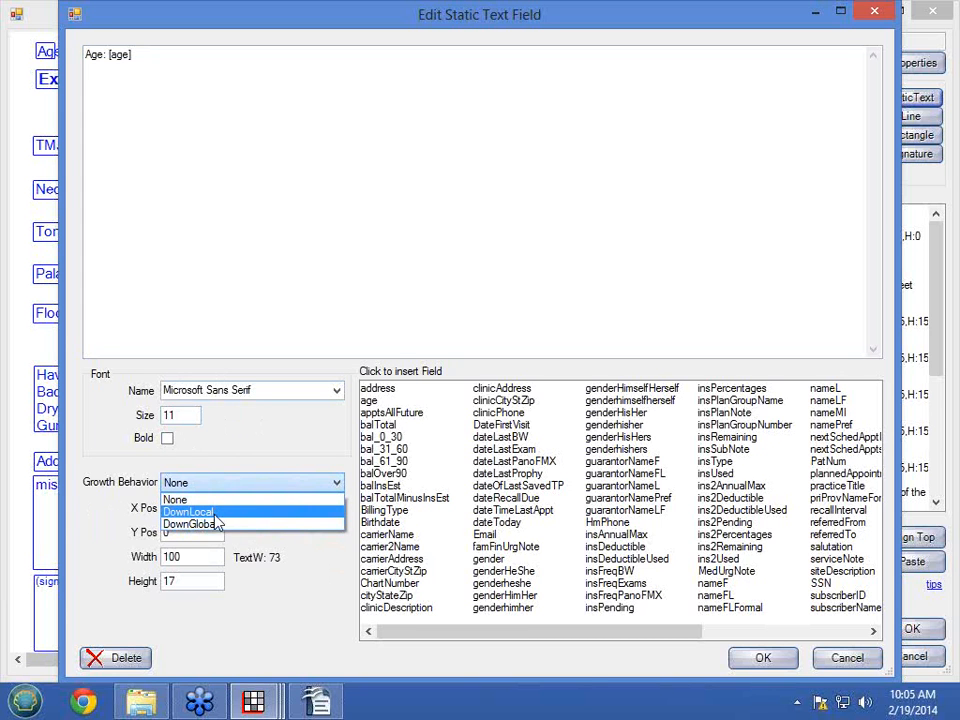
click(58, 514)
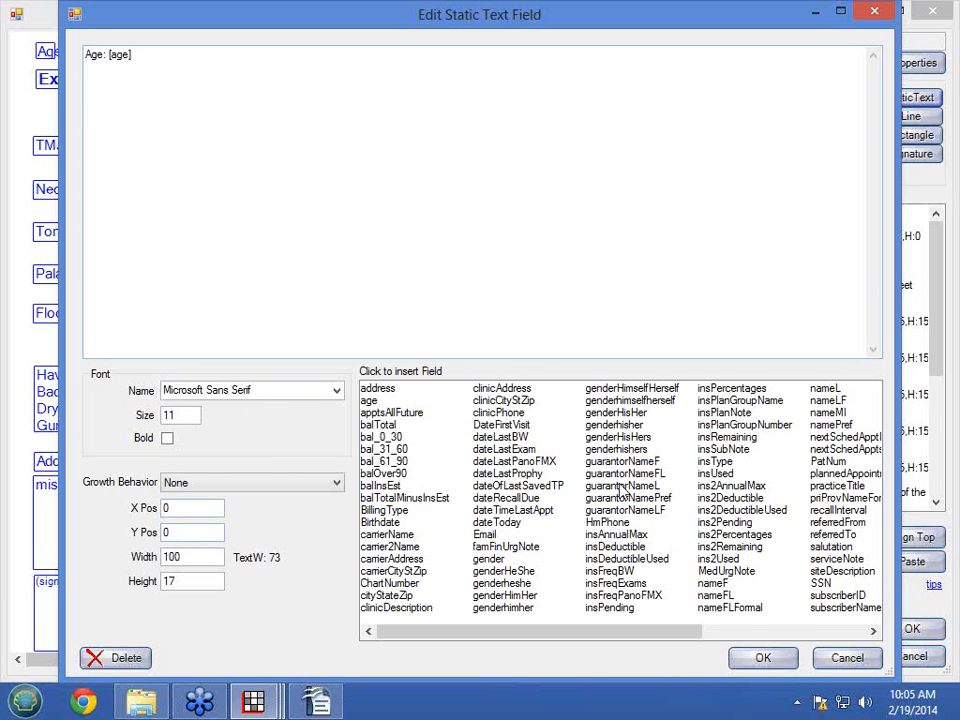
click(757, 660)
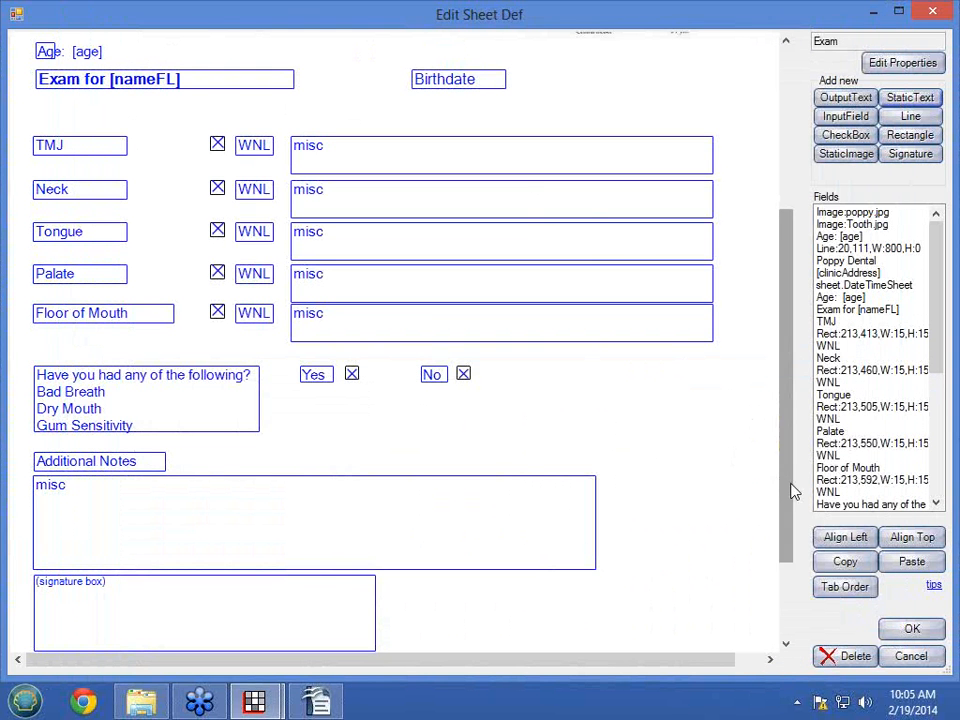
Move the existing age text from above the exam title to just after the Birthdate field, and check its settings
scroll(253, 225, up, 3)
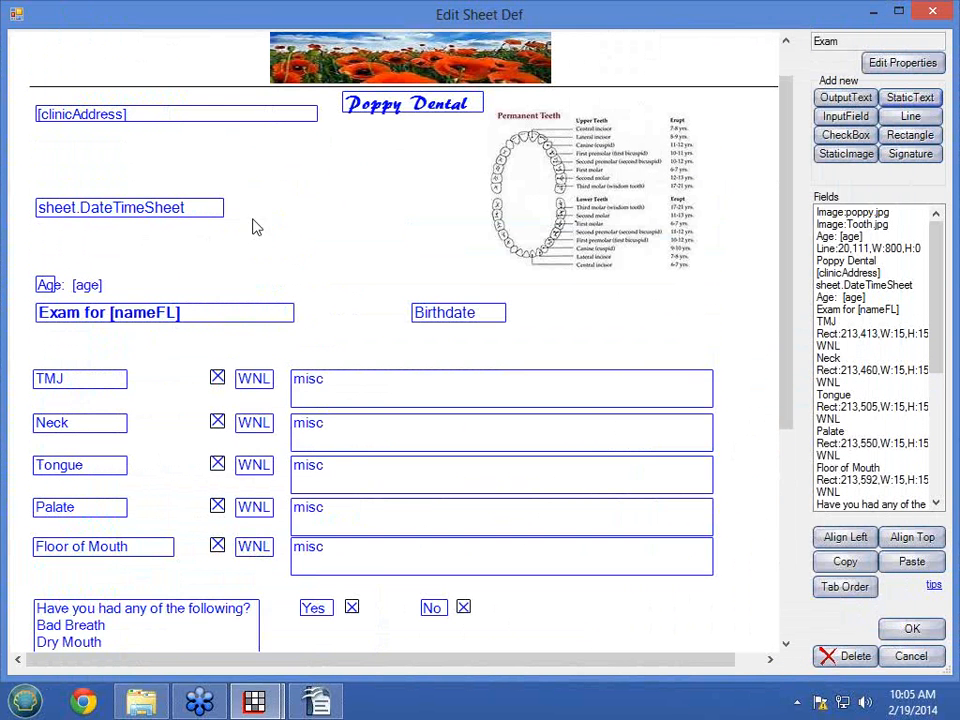
click(46, 288)
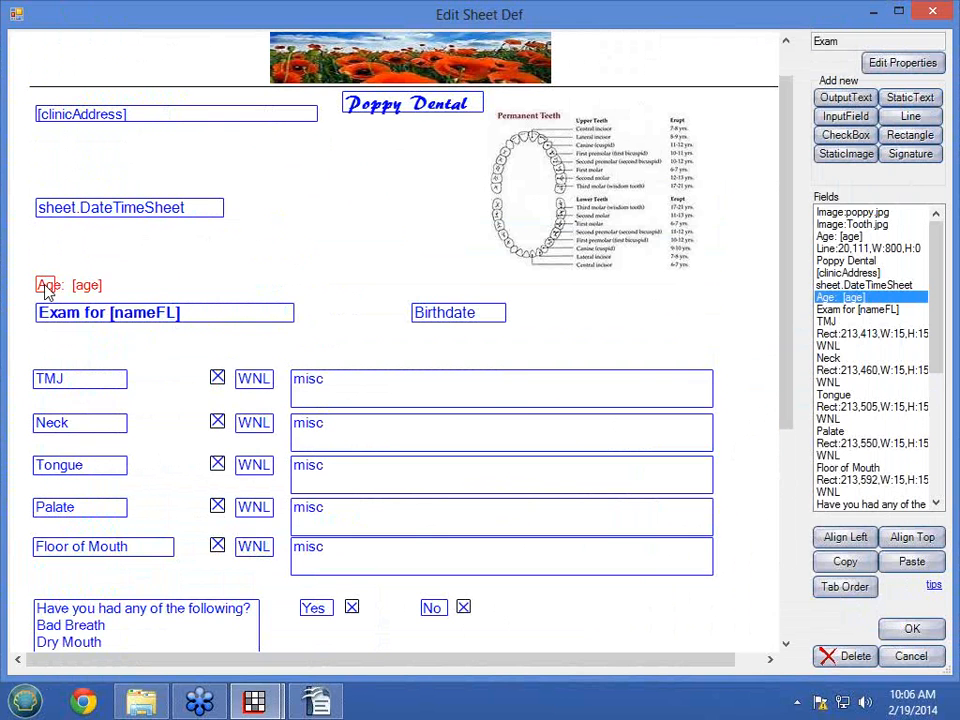
drag(46, 288, 548, 318)
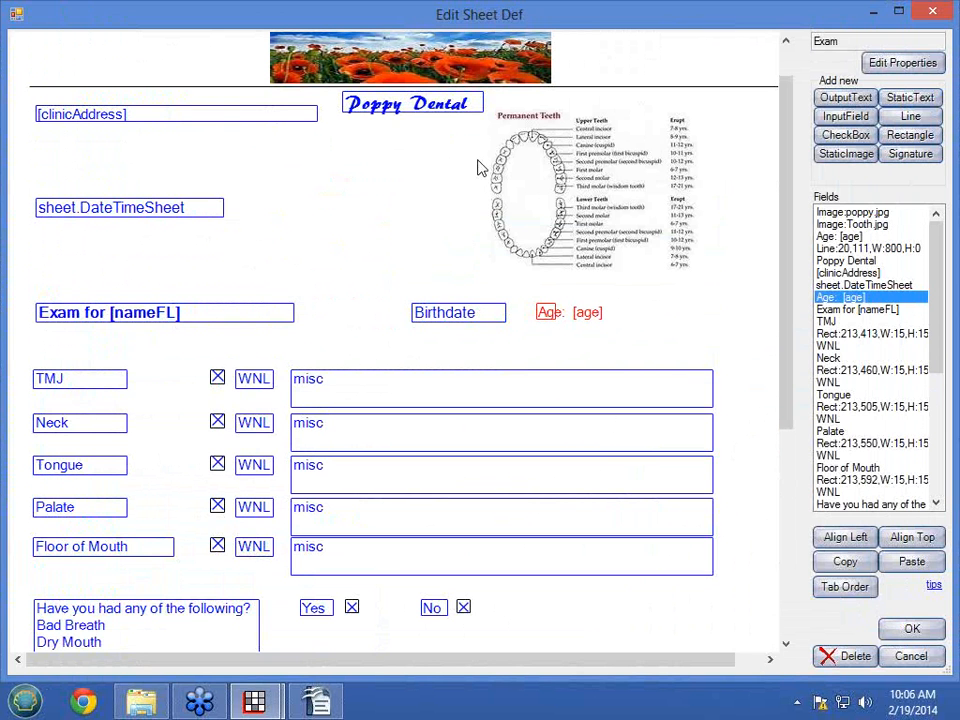
double_click(548, 316)
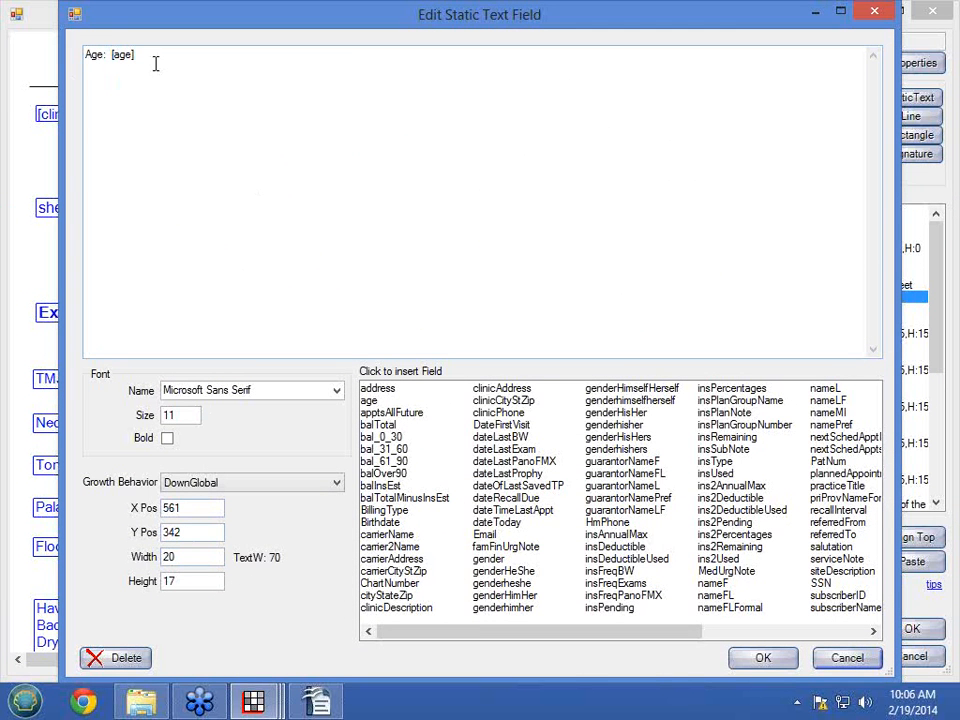
click(750, 660)
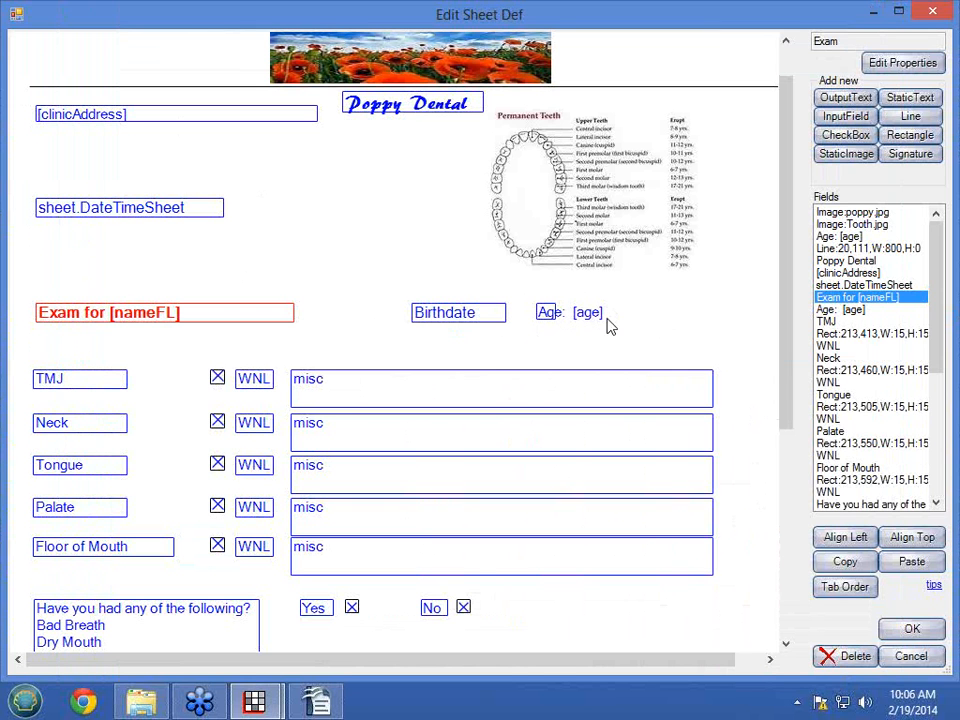
Set the width of the age text field beside Birthdate to 78
click(548, 316)
double_click(548, 316)
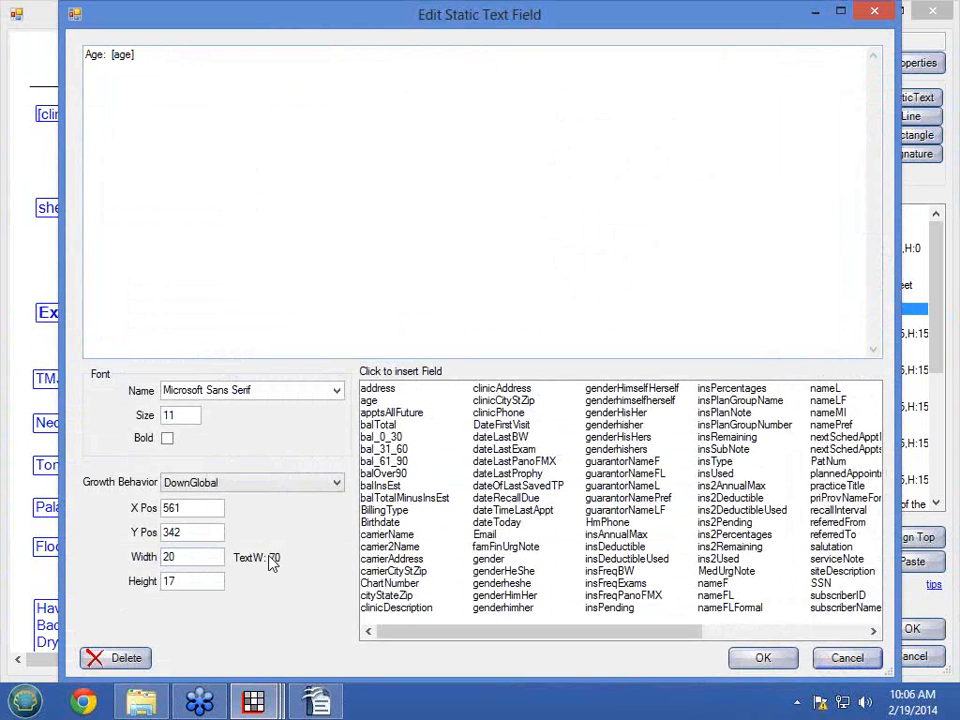
drag(178, 558, 157, 567)
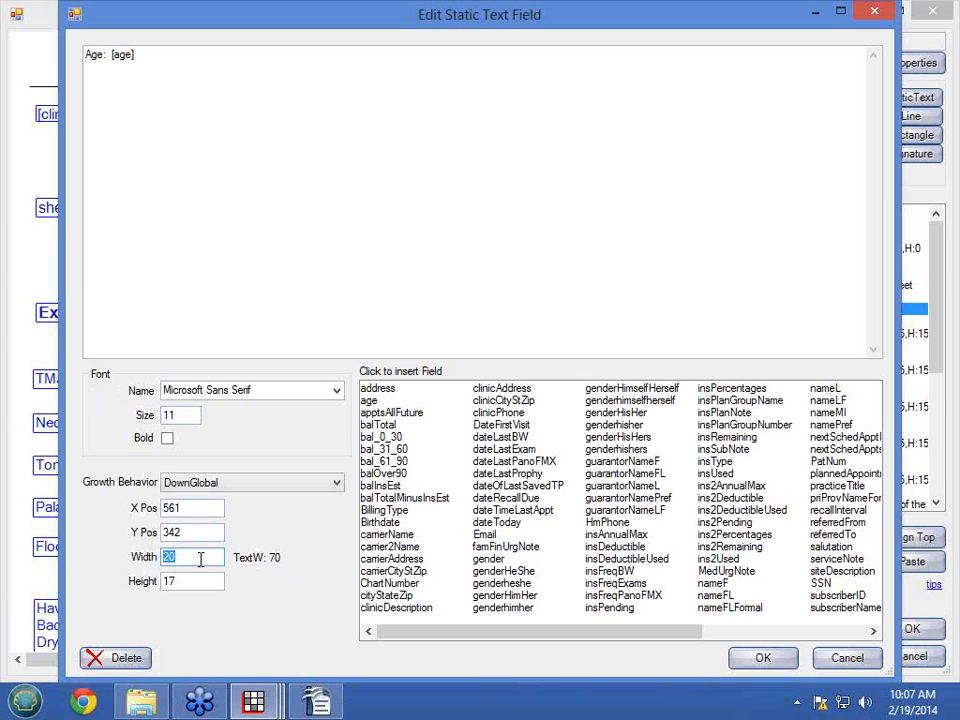
text(78)
Add a second line to the age text field reading "Gender:" followed by the inserted gender field
click(155, 55)
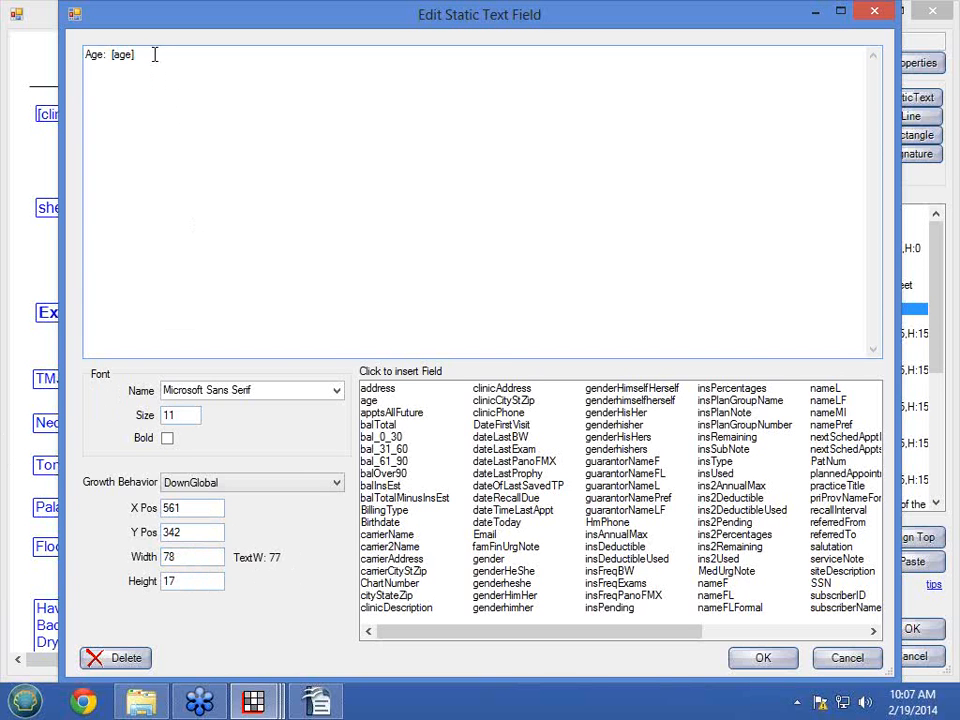
key(Return)
text(Gender:)
click(488, 560)
Set the height of the age and gender text field to 35 and accept the changes
drag(195, 581, 140, 584)
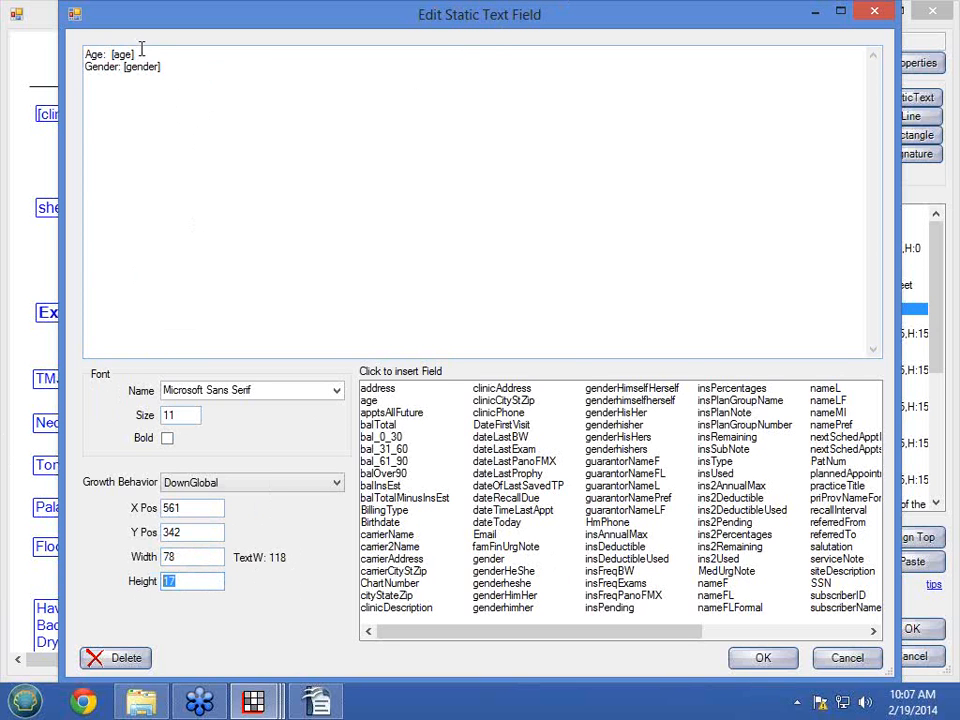
mouse_move(84, 53)
mouse_down()
mouse_move(134, 54)
mouse_move(80, 67)
mouse_up()
drag(178, 583, 143, 584)
text(35)
click(756, 662)
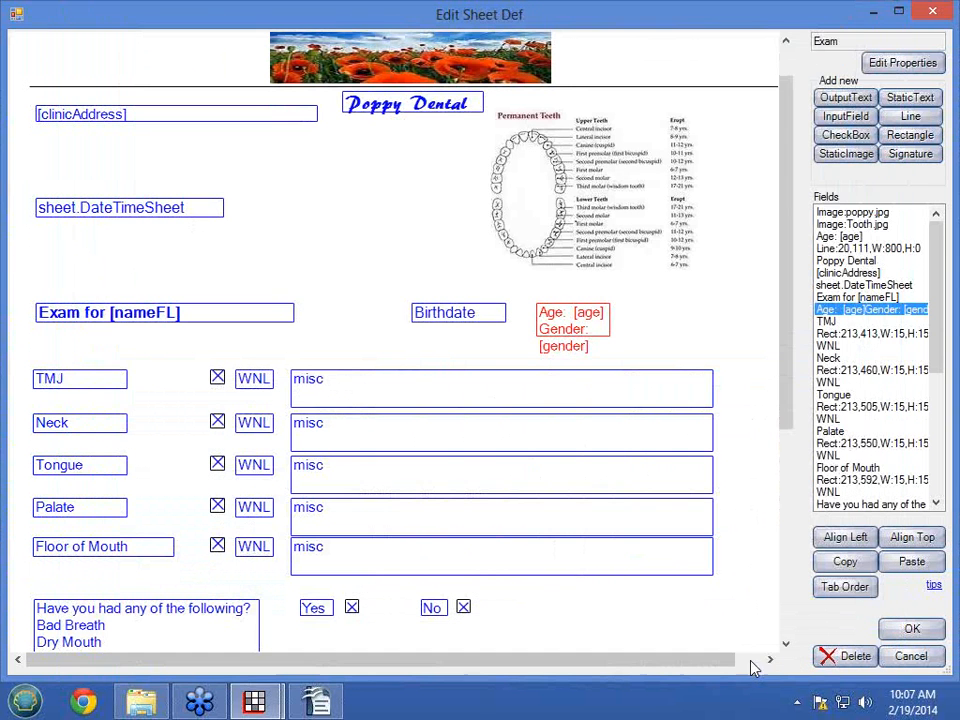
Widen the age and gender text field to 115 so each line fits
double_click(578, 338)
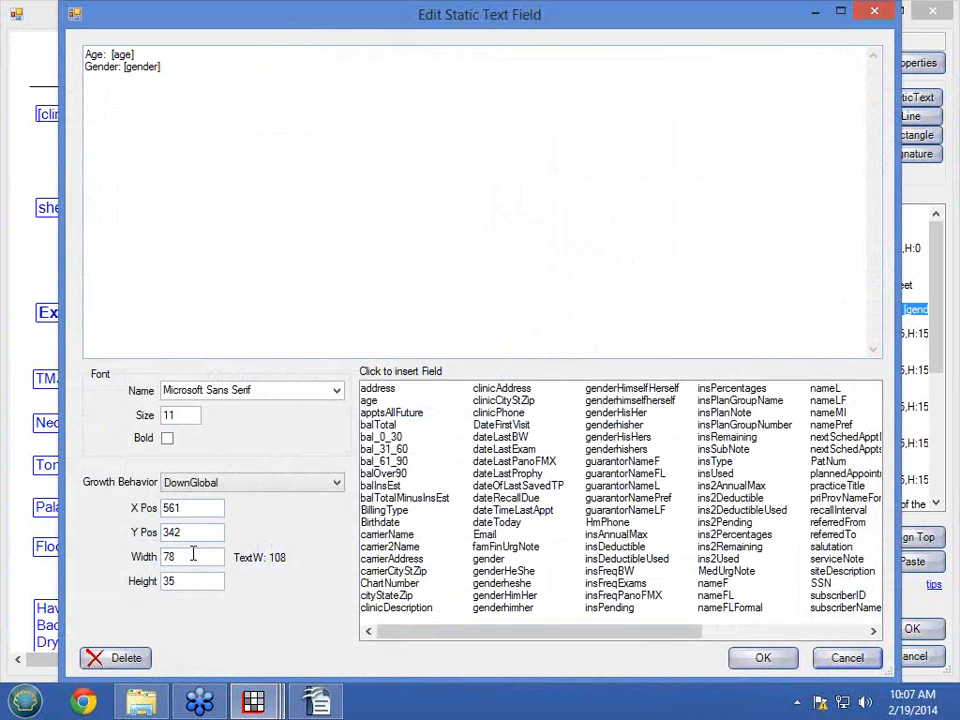
drag(192, 556, 87, 567)
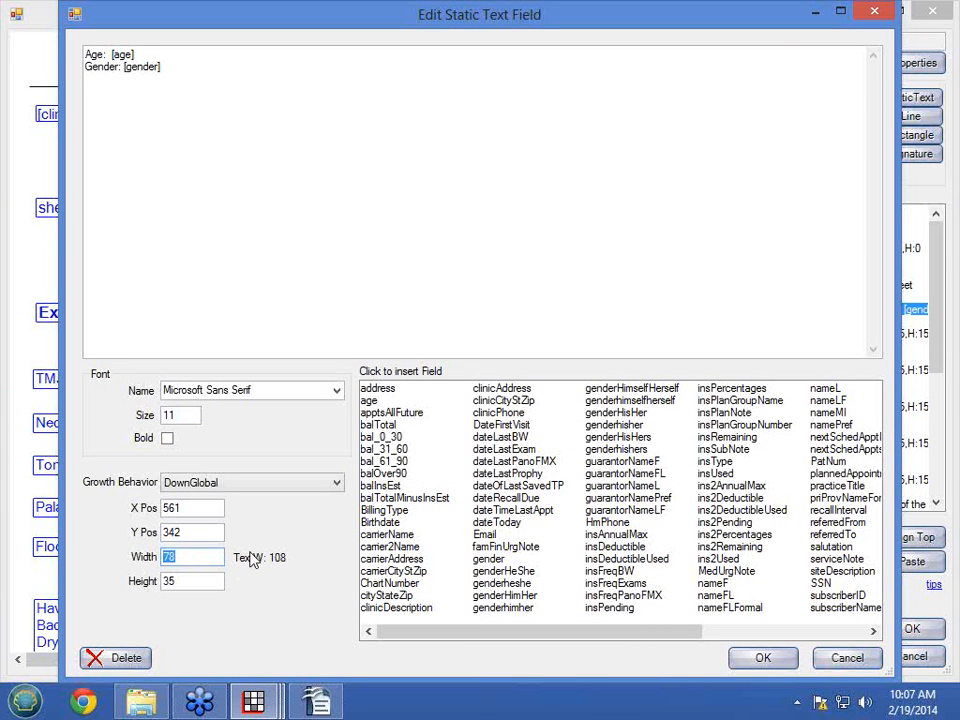
text(115)
click(756, 659)
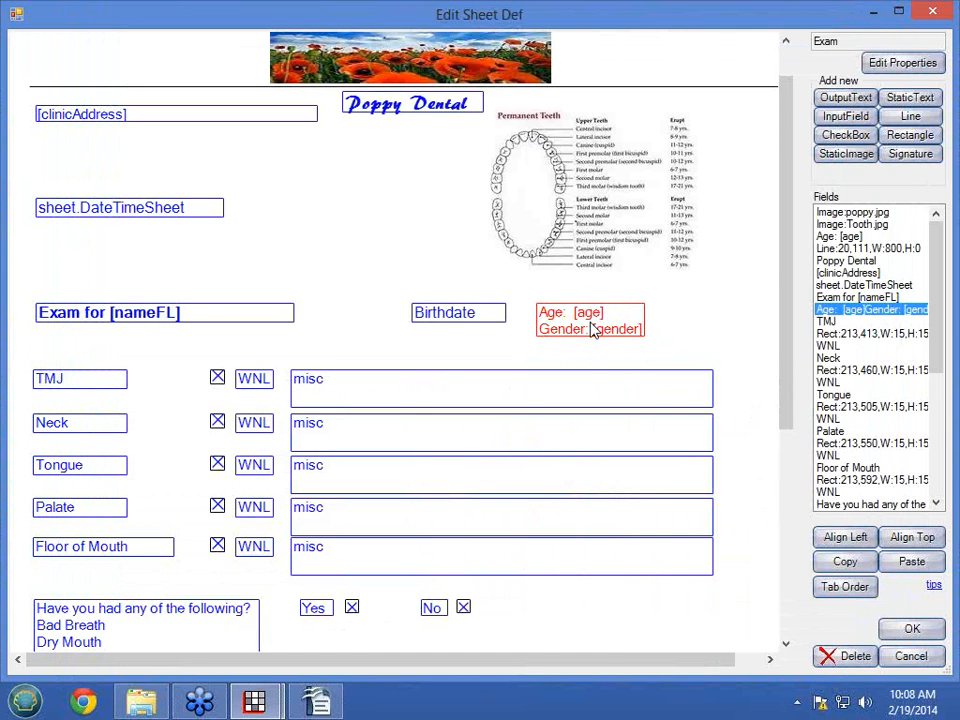
View the available output text fields without adding one, and close the Exam sheet without saving its changes
click(842, 99)
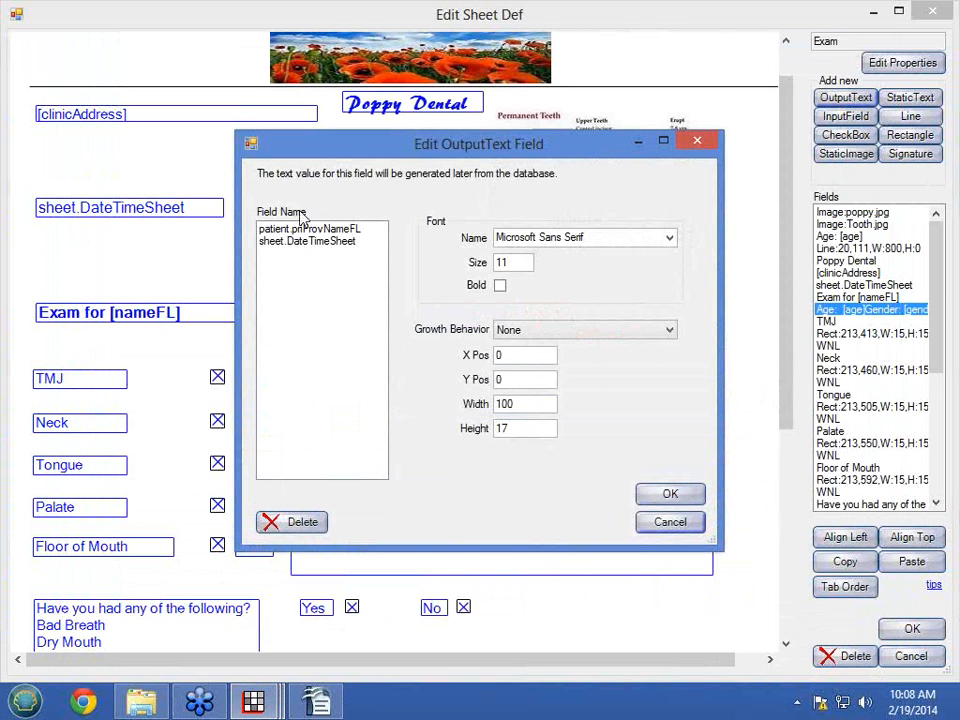
click(660, 524)
click(890, 652)
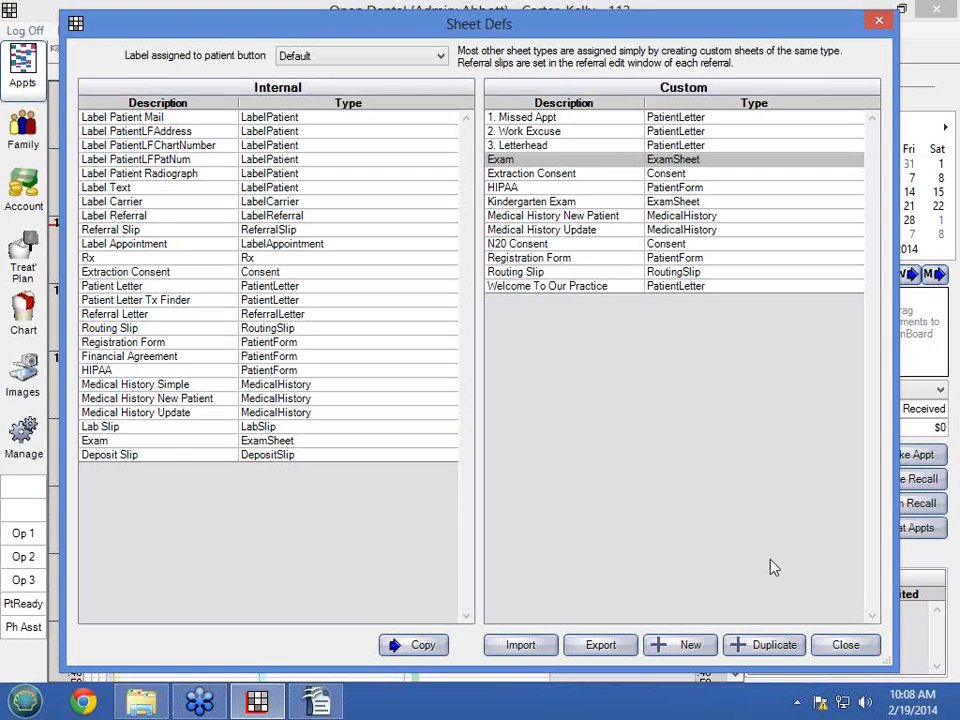
Add a today.DayDate output text field to the custom 3. Letterhead sheet and close the sheet without saving
click(632, 147)
double_click(632, 150)
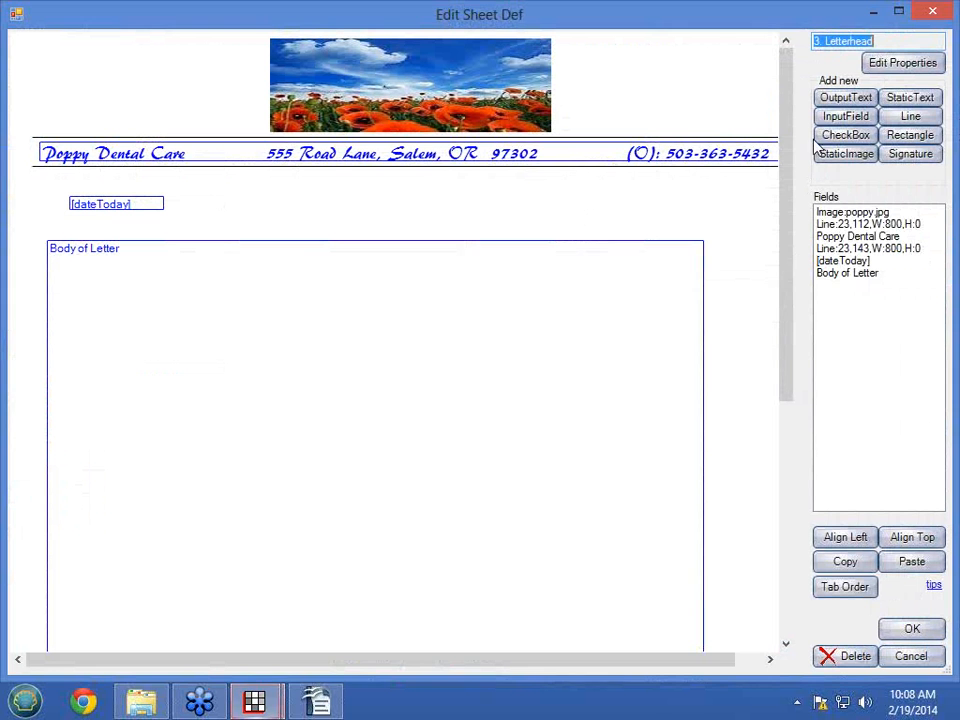
click(826, 100)
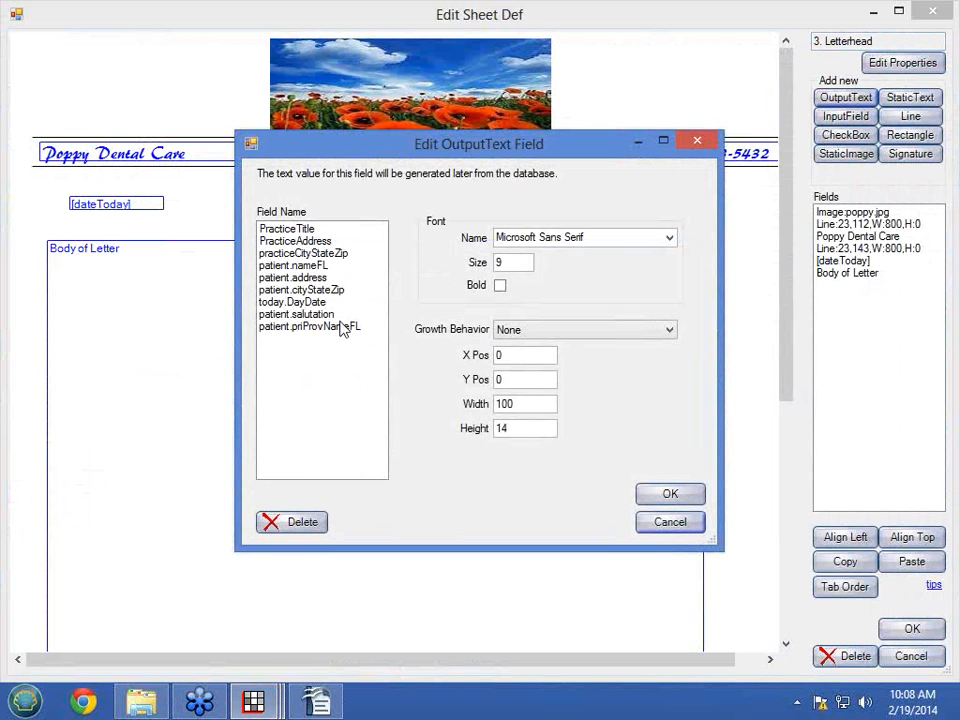
click(292, 303)
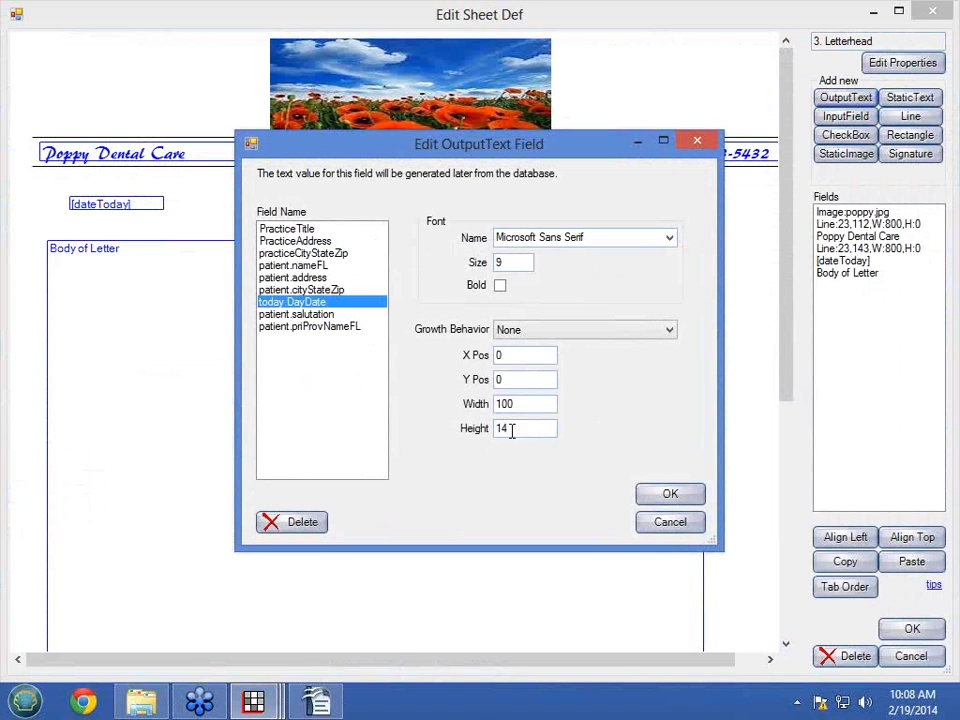
click(670, 494)
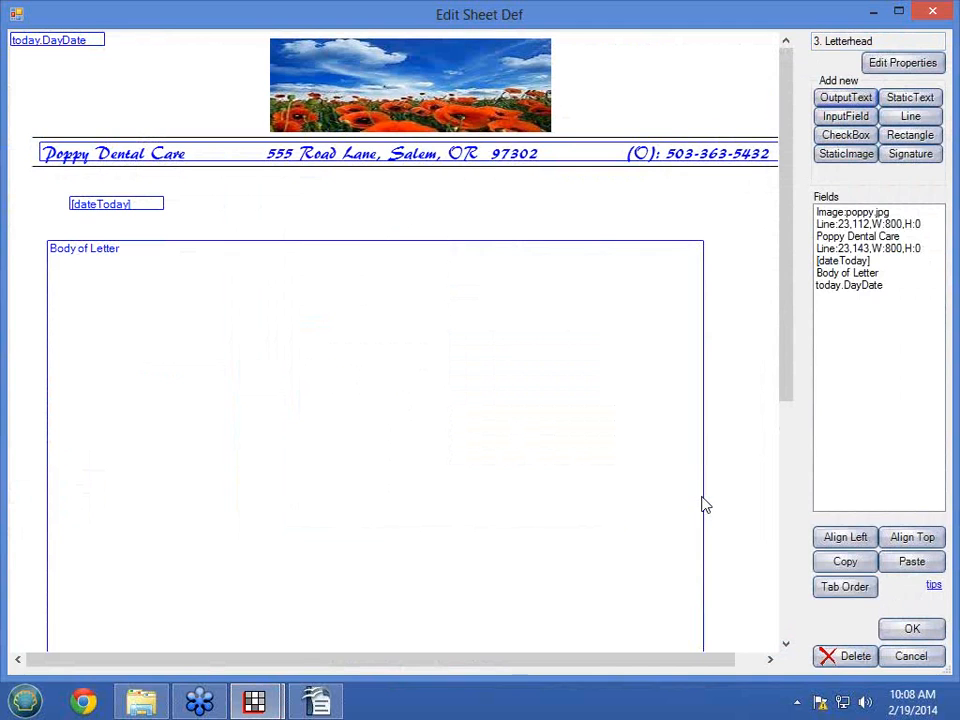
click(908, 660)
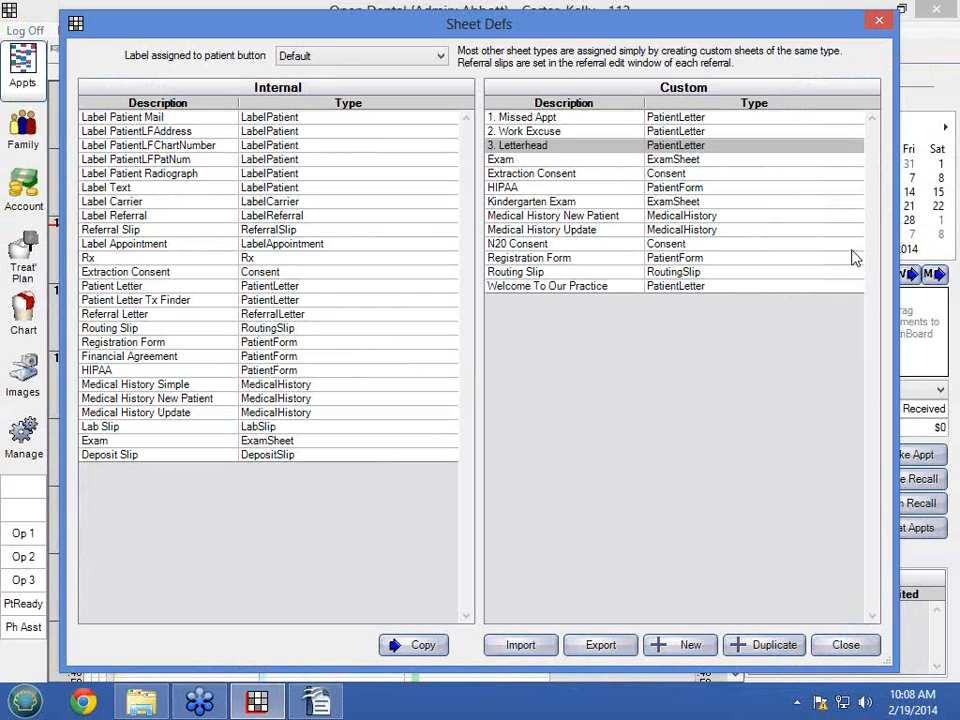
Open the custom Registration Form and view the settings for a new ins1CarrierName input field without adding it
double_click(552, 260)
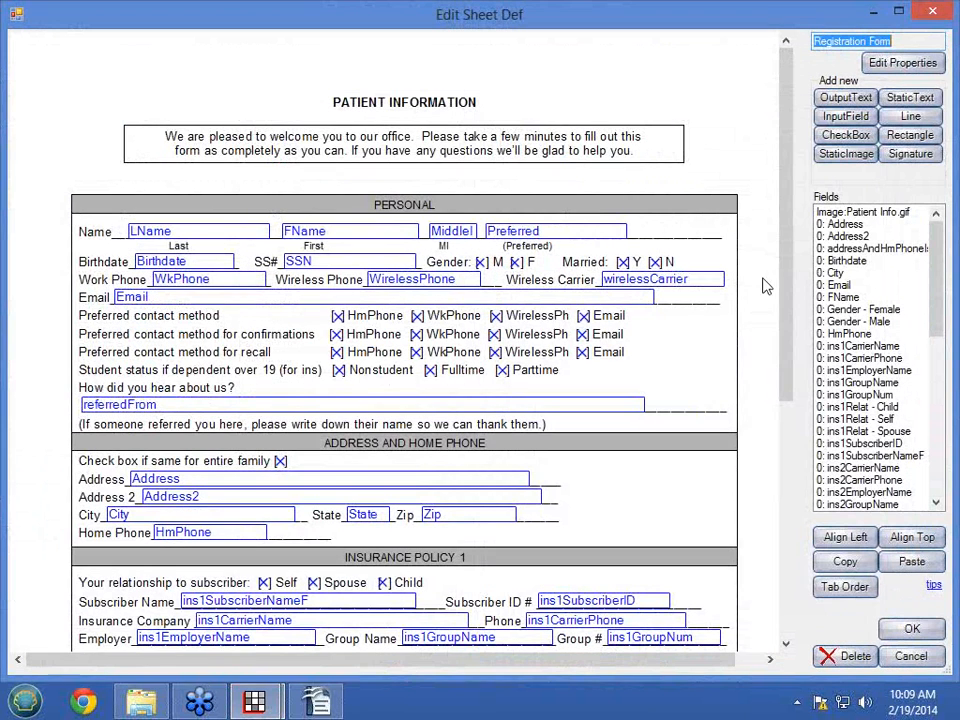
click(823, 118)
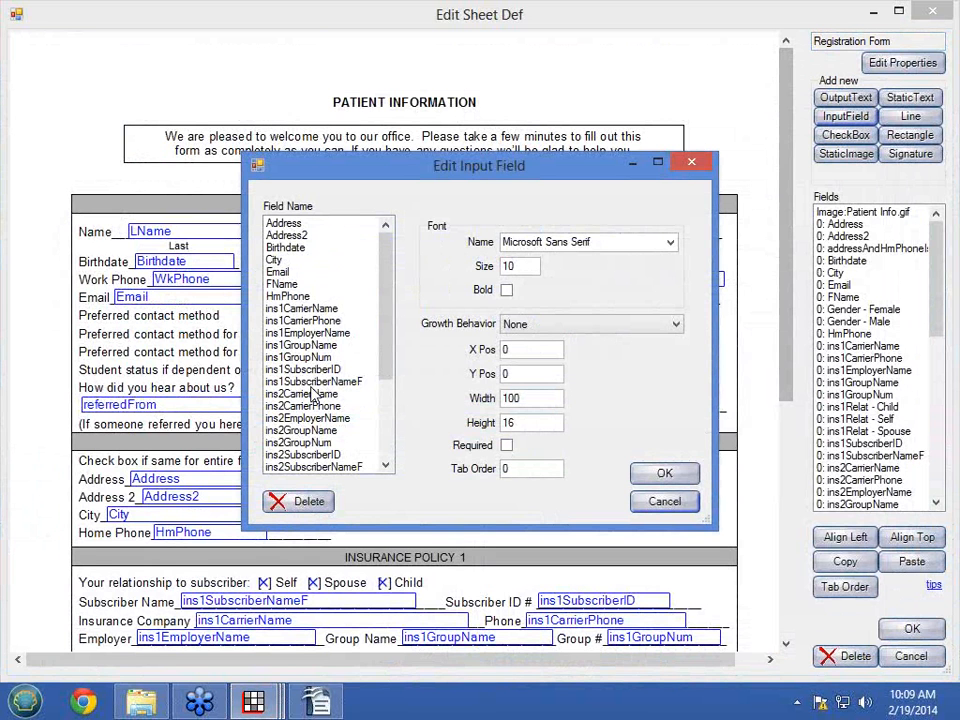
drag(476, 171, 461, 302)
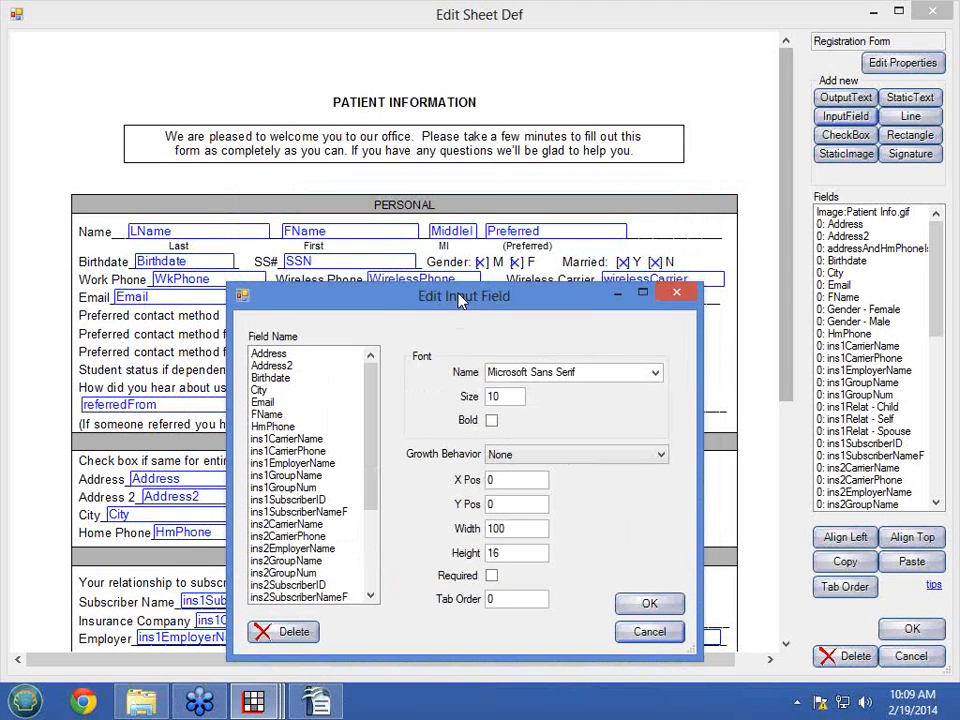
click(285, 440)
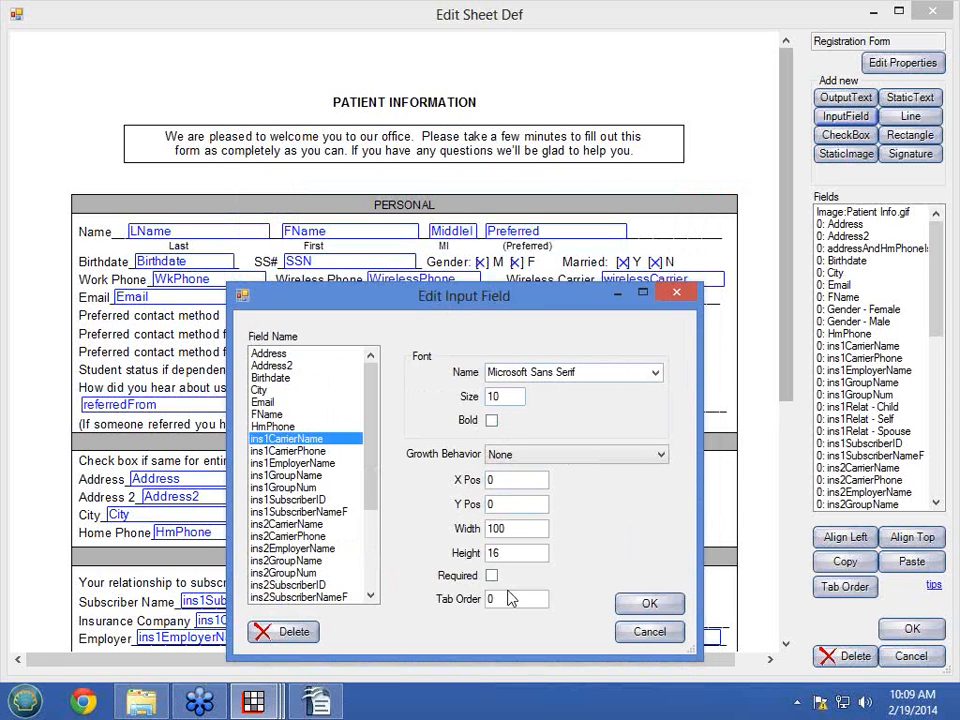
click(648, 633)
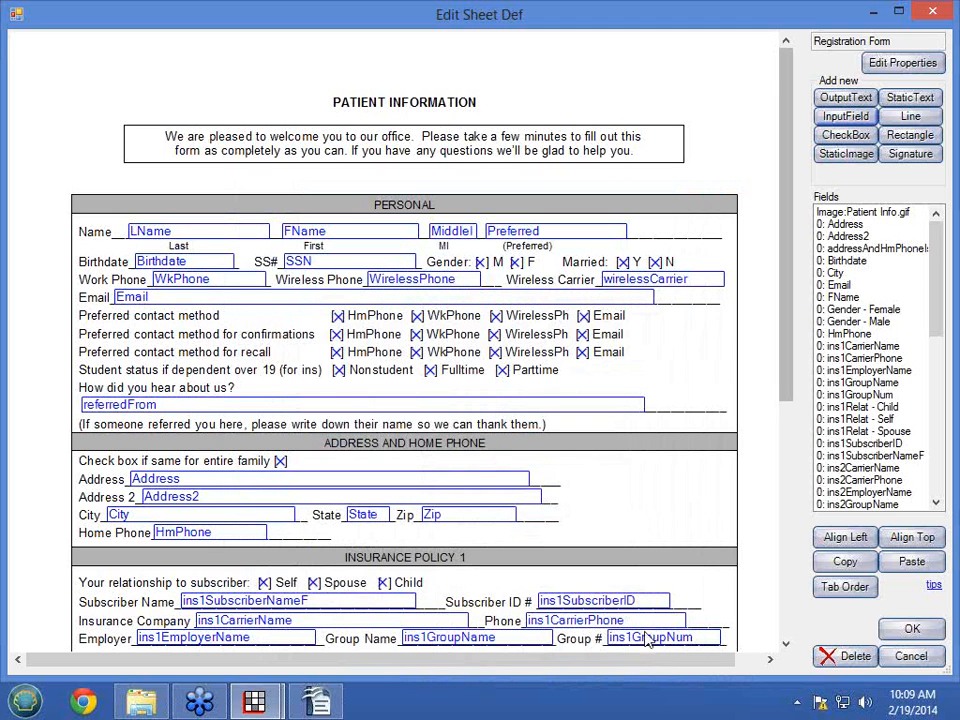
Examine the name, birthdate and SSN input fields in the Personal section, and close the Registration Form without saving
click(218, 233)
click(302, 235)
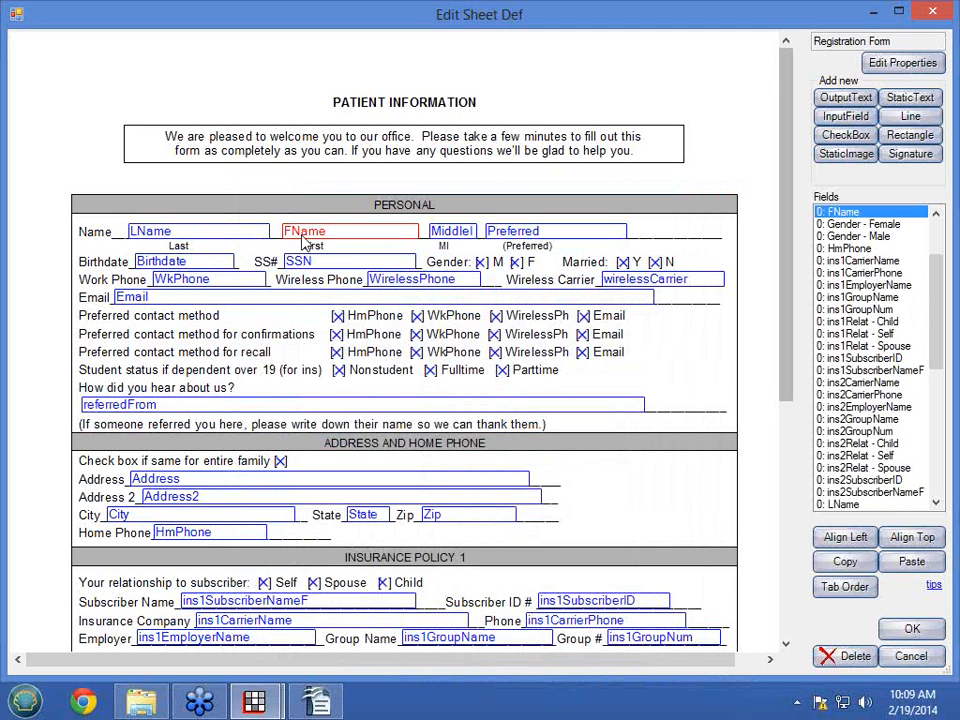
click(458, 236)
click(518, 236)
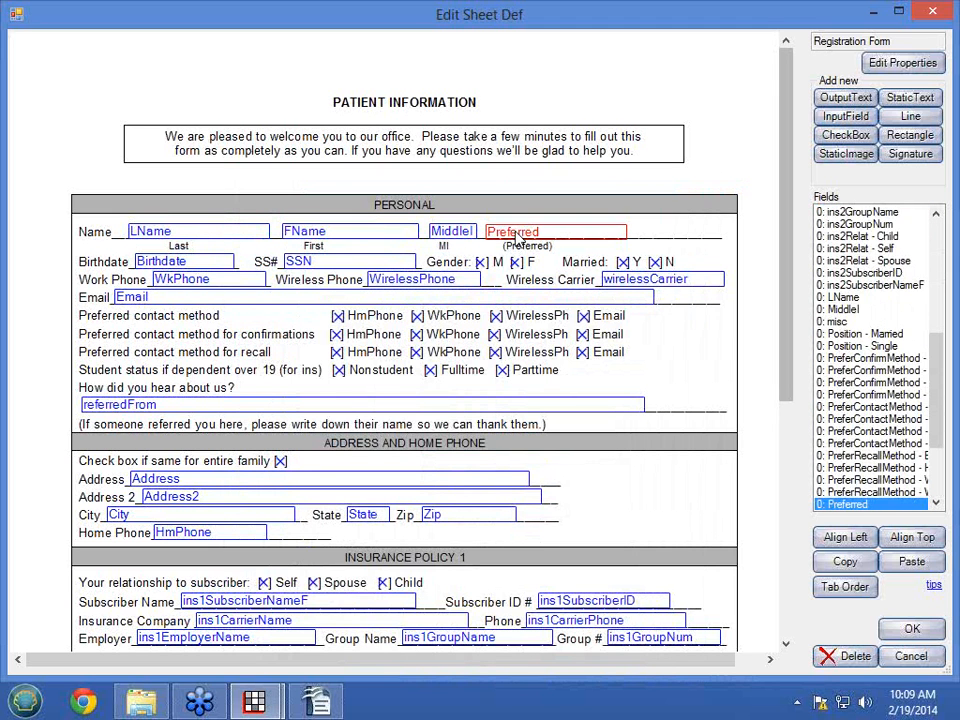
click(180, 261)
click(298, 262)
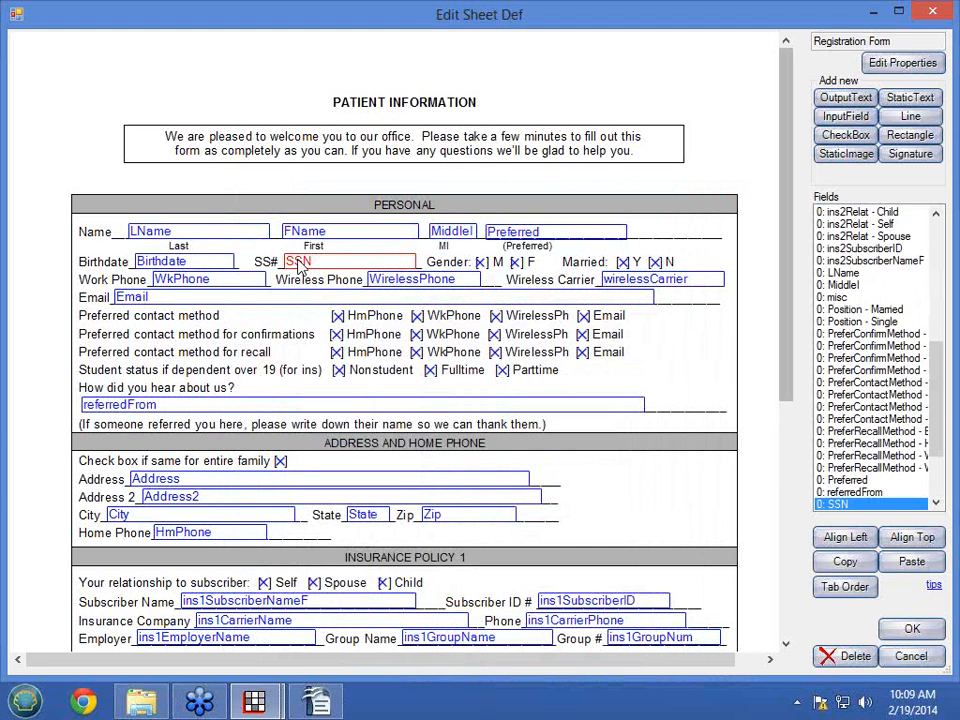
click(911, 656)
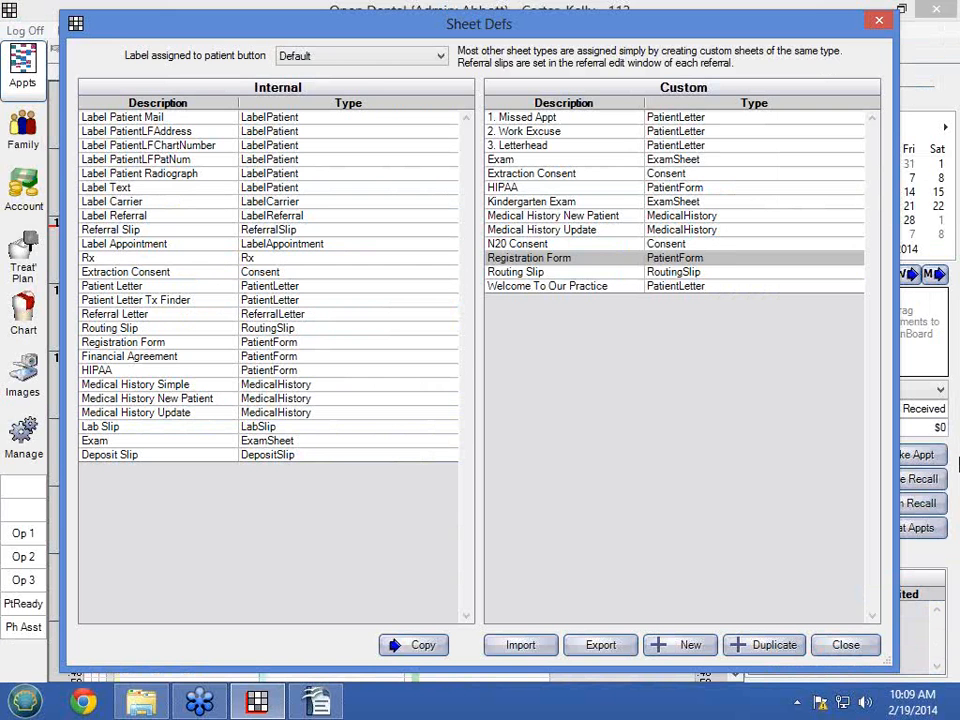
Open the custom Routing Slip and highlight its horizontal section lines and the vertical line between the two insurance blocks
double_click(563, 275)
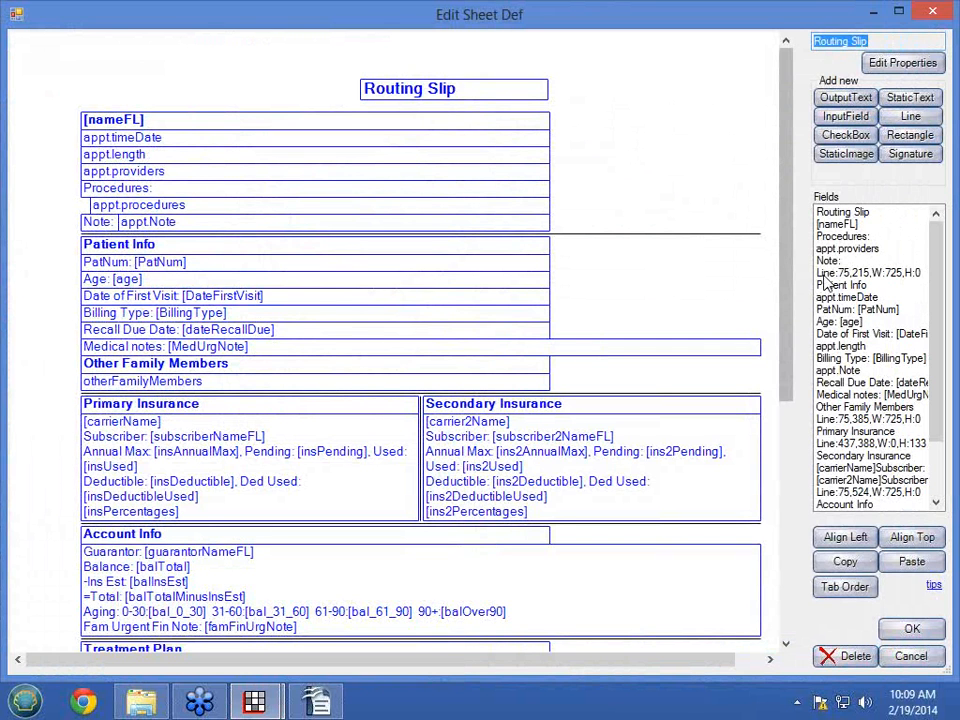
click(827, 274)
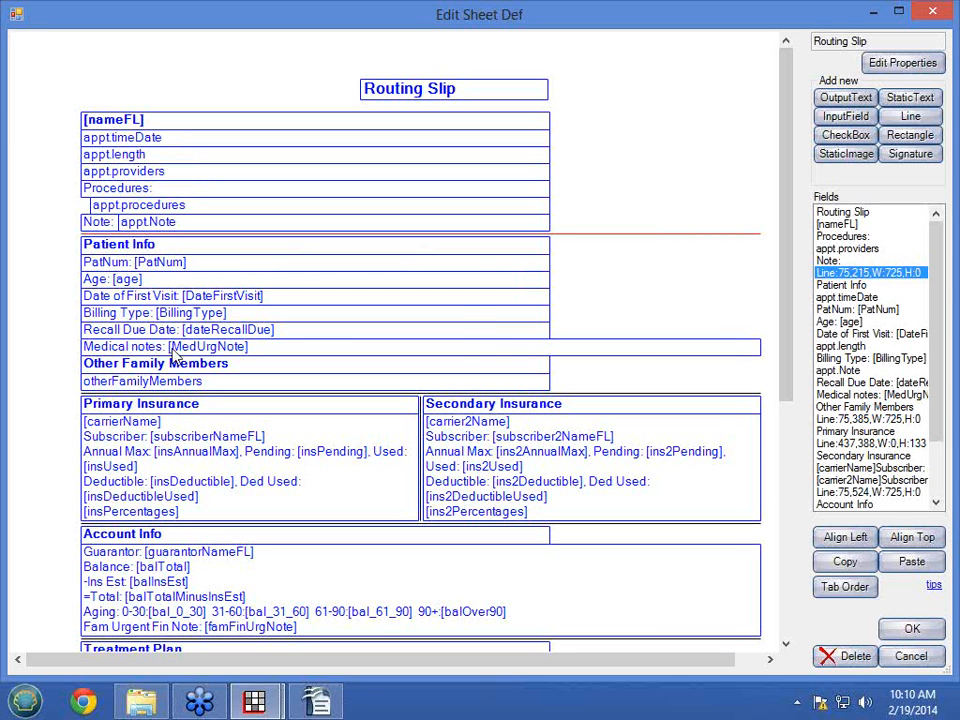
click(840, 420)
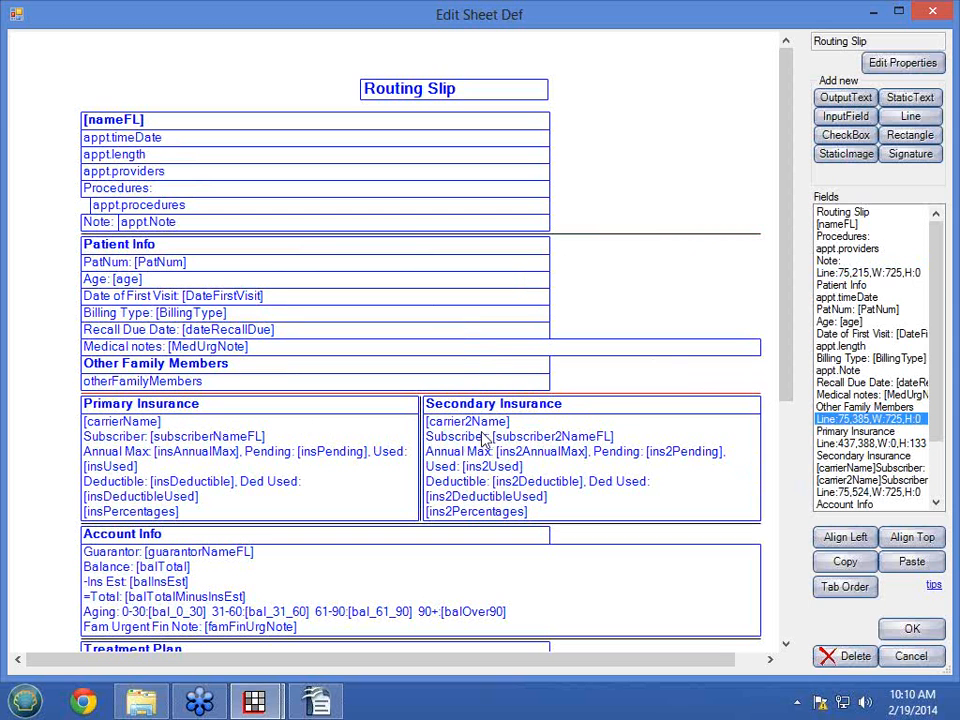
click(851, 444)
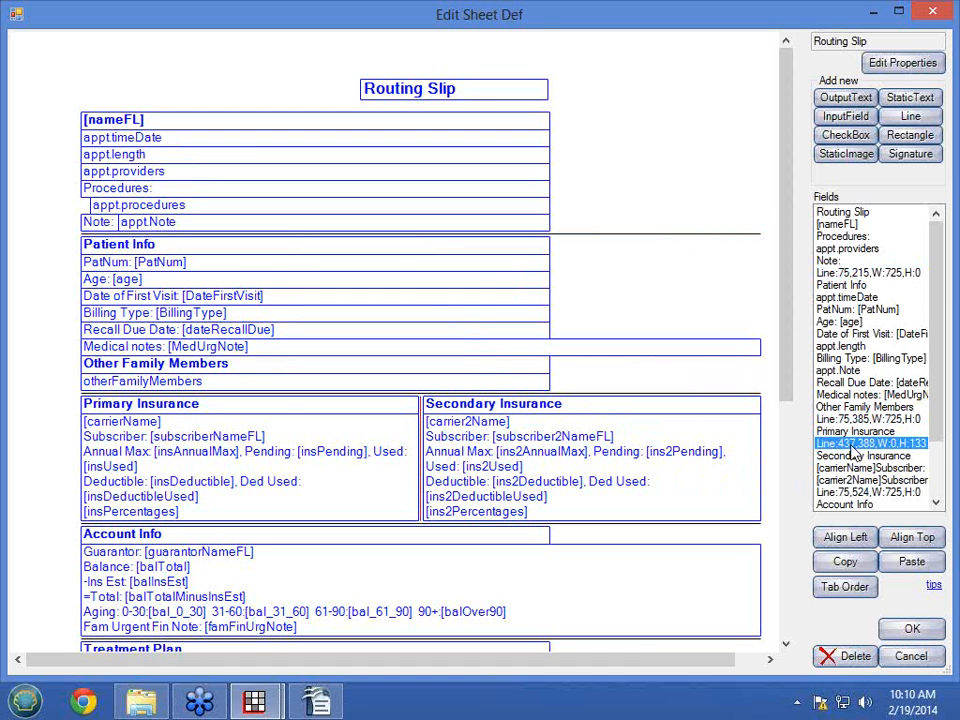
View the position and size settings for a new line without adding one, and close the Routing Slip without saving
click(908, 116)
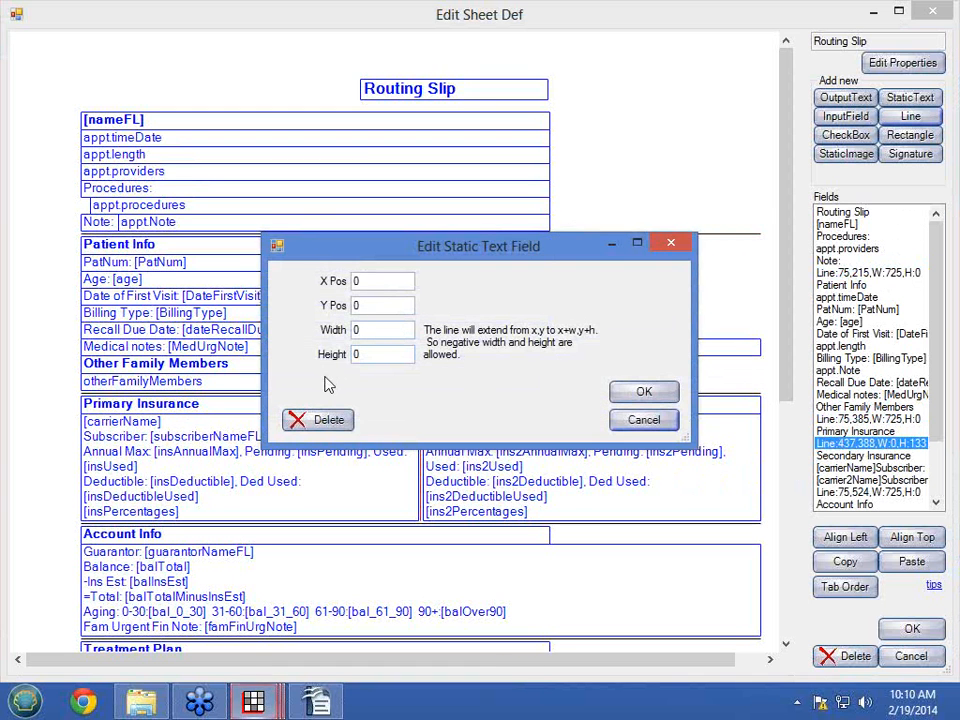
click(663, 423)
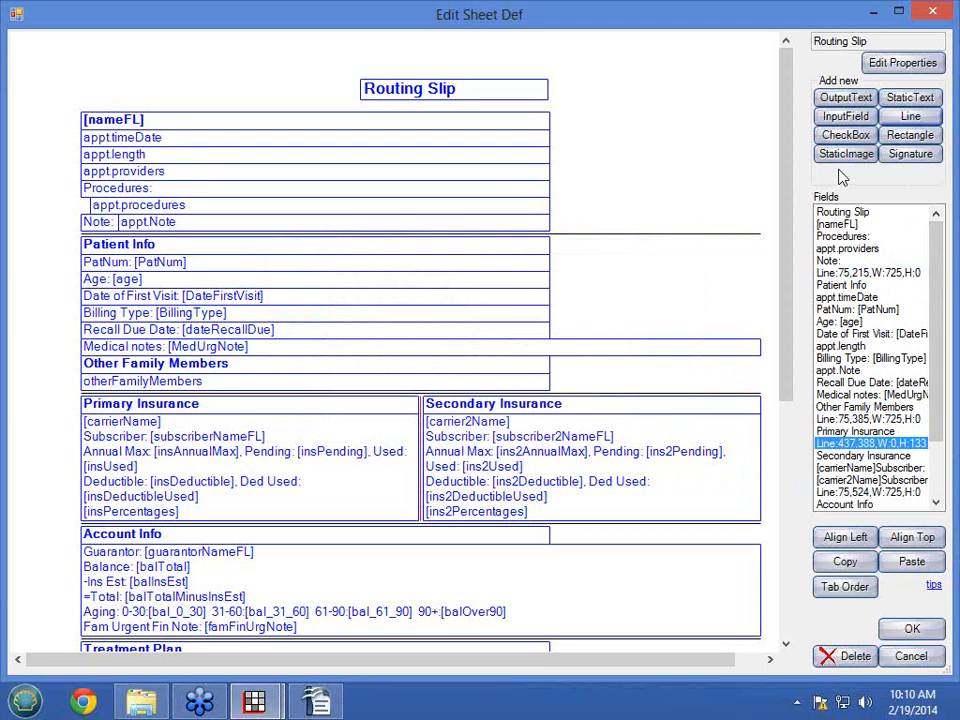
click(920, 658)
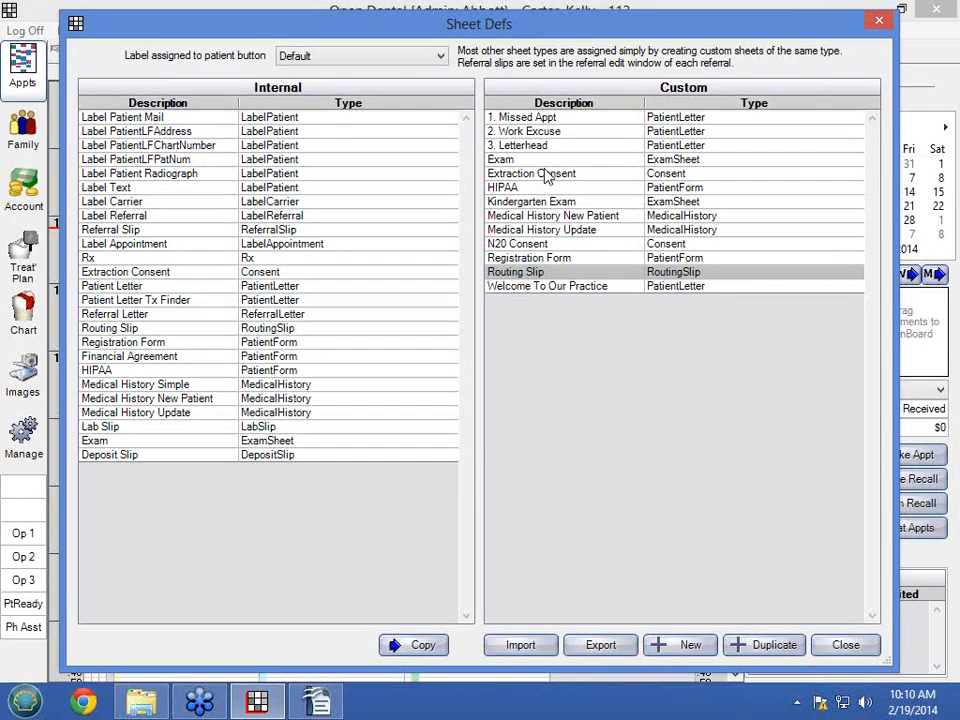
Open the custom Exam sheet and highlight the TMJ check box, the TMJ misc field and the rectangle beside No
double_click(505, 159)
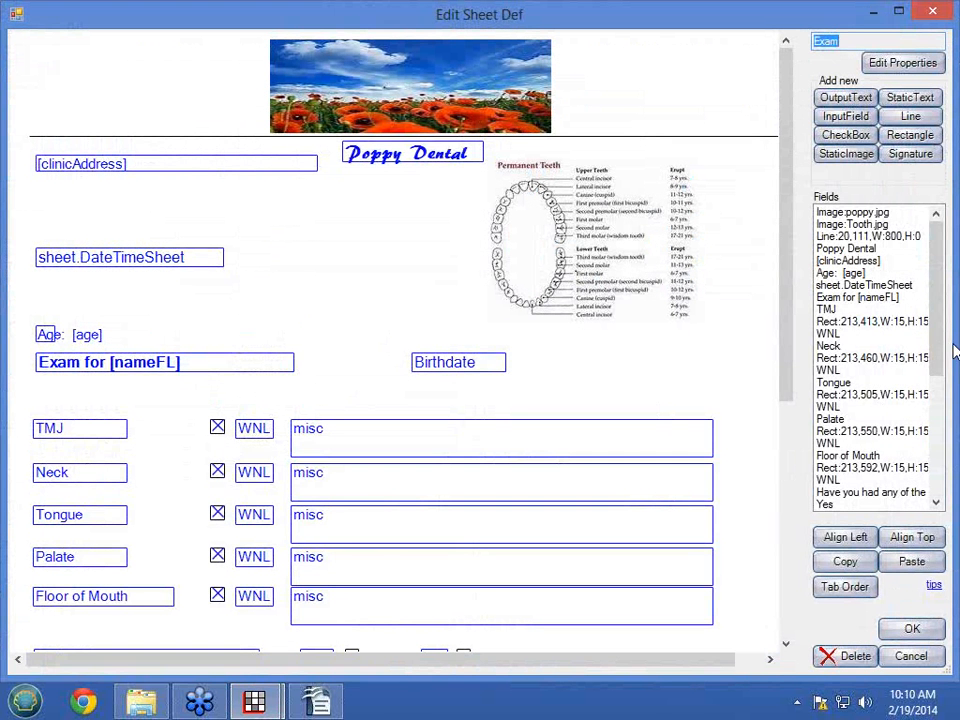
drag(936, 350, 936, 461)
click(838, 371)
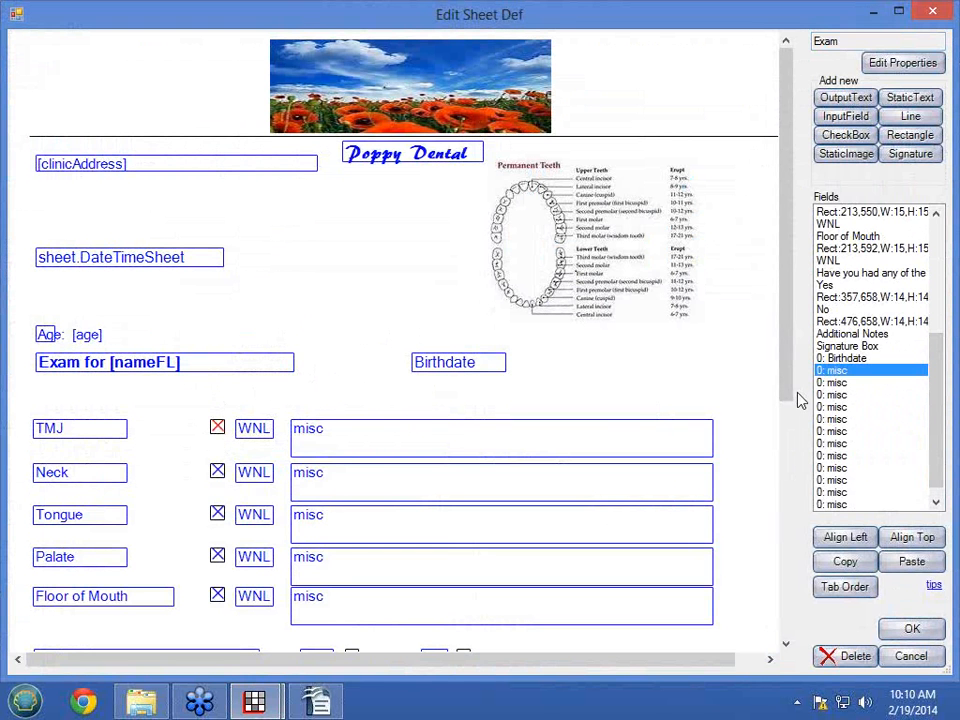
drag(787, 396, 773, 470)
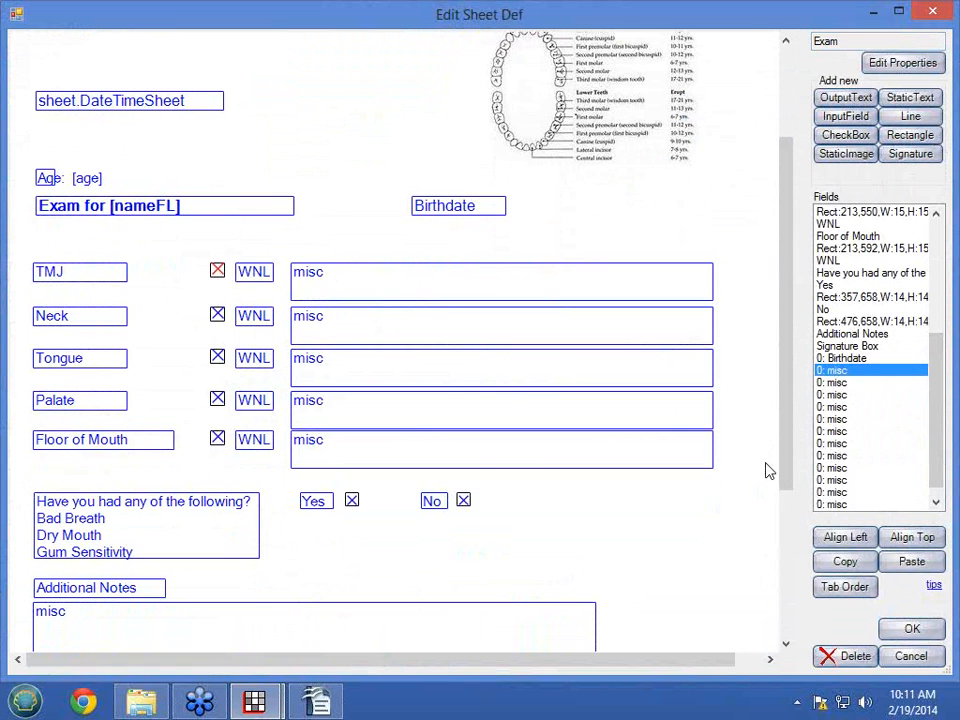
click(833, 385)
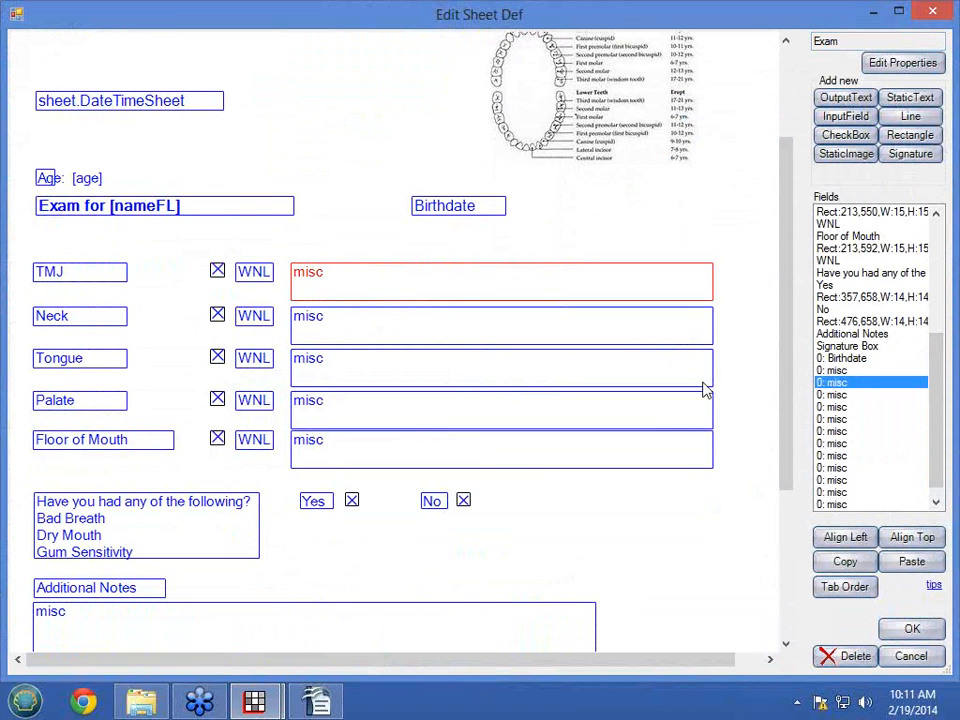
scroll(938, 465, down, 1)
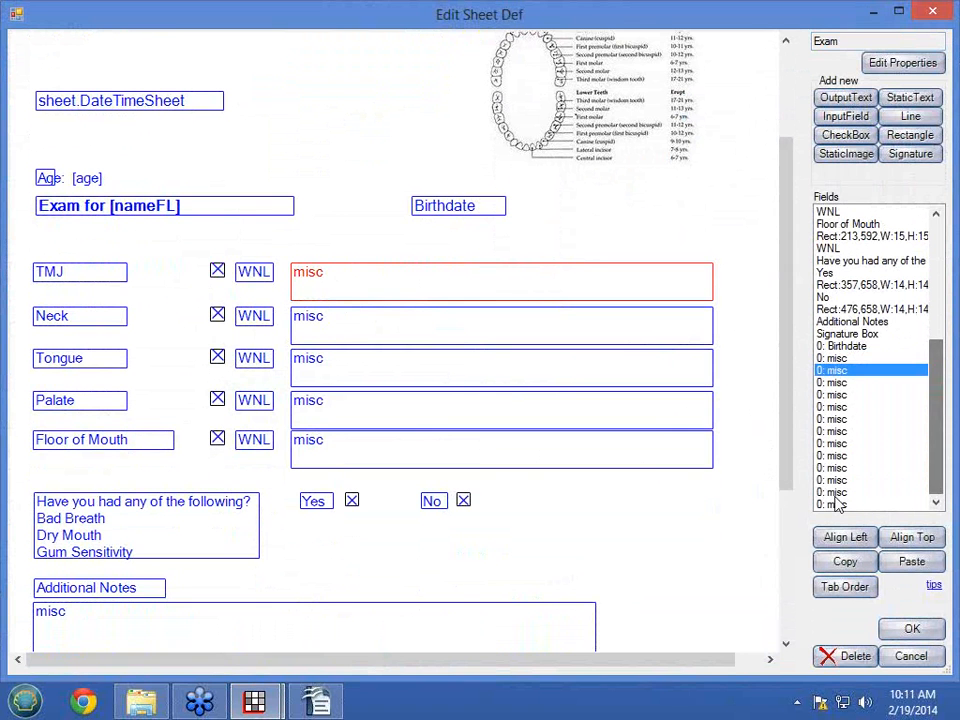
click(830, 311)
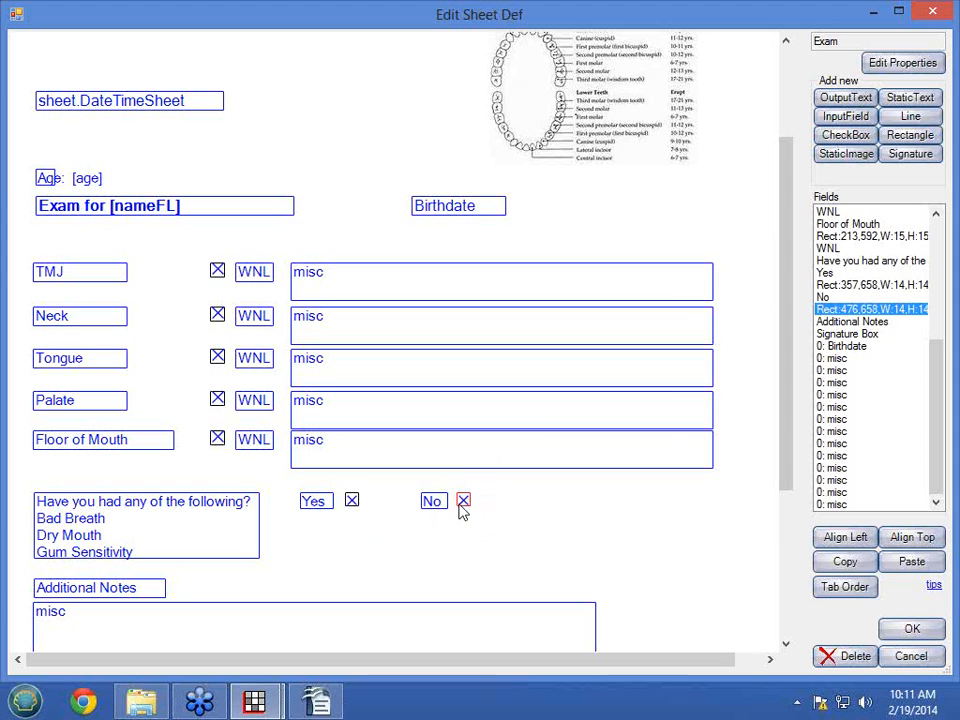
Add a rectangle with width 220 and height 220 to the Exam sheet
click(890, 143)
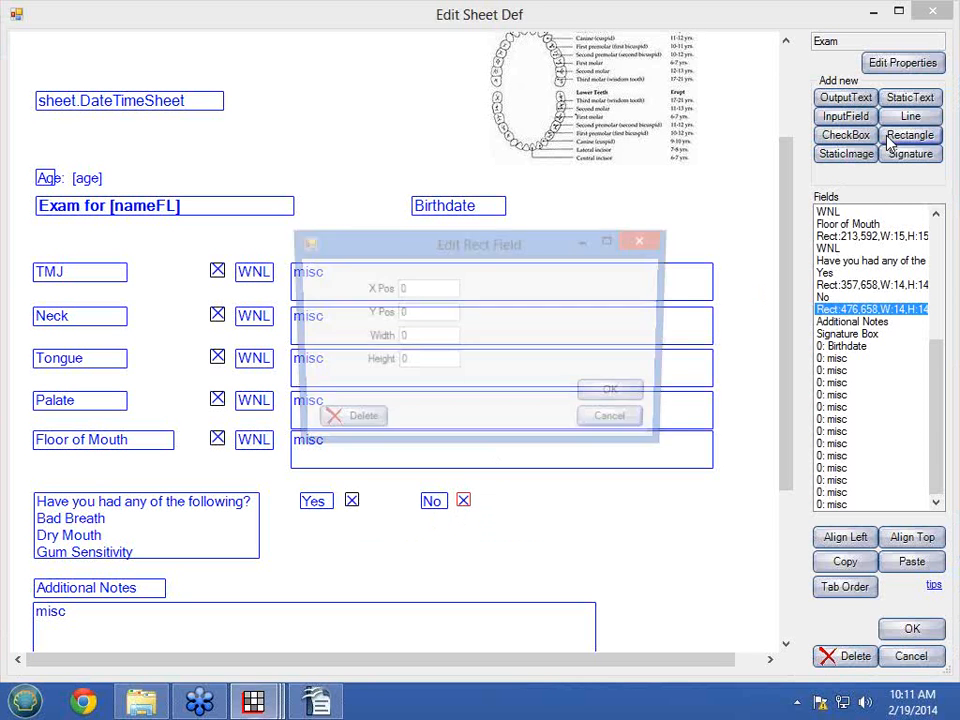
drag(431, 339, 351, 345)
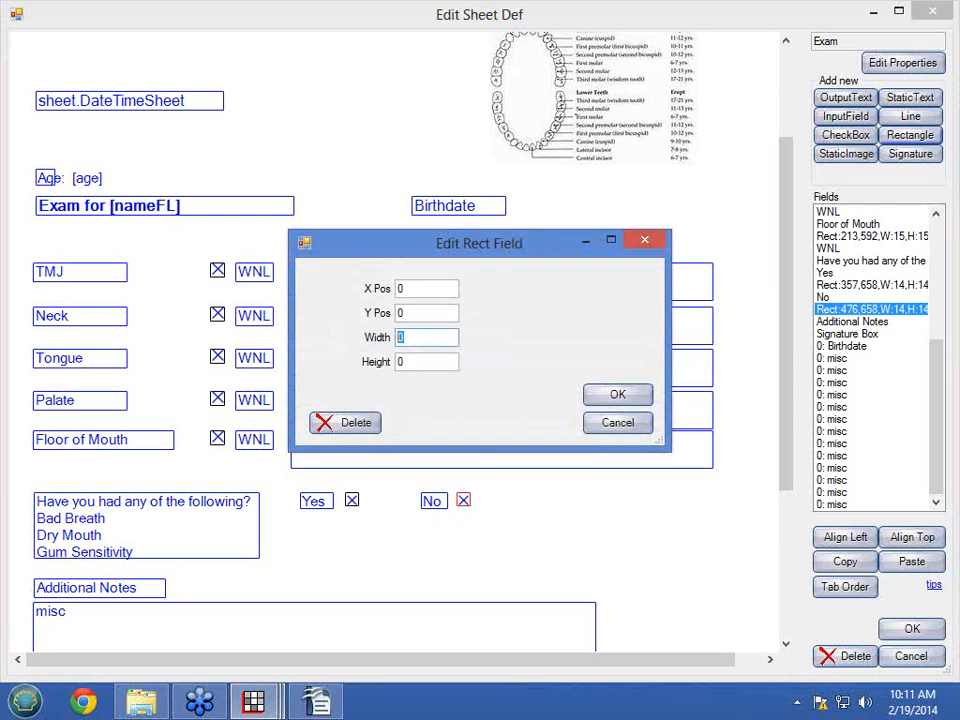
text(220)
drag(410, 360, 352, 370)
text(220)
click(617, 396)
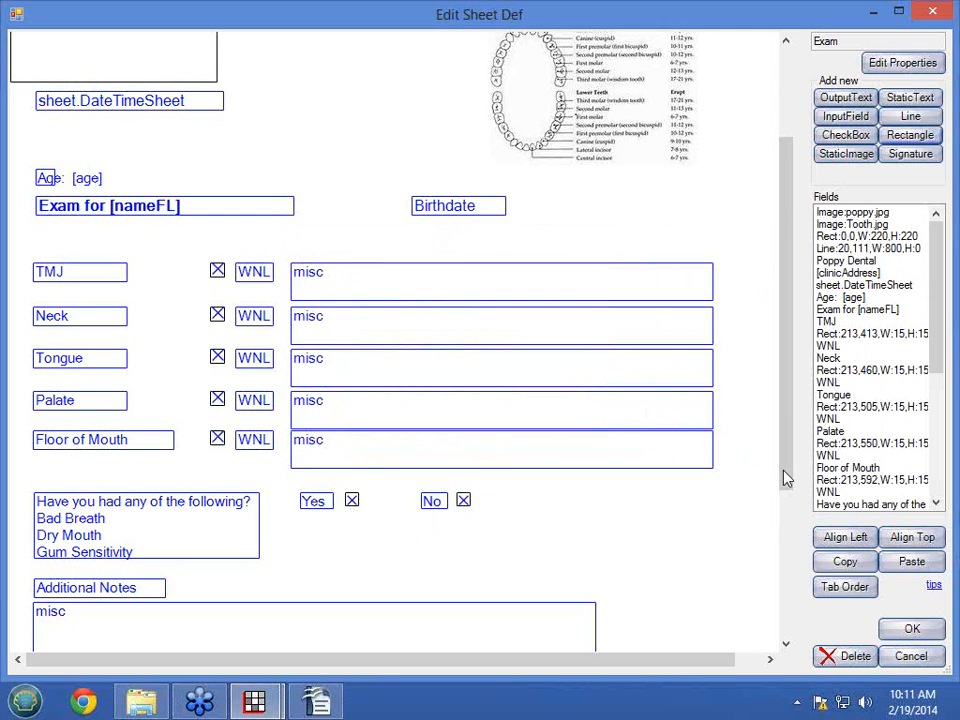
Move the new 220 by 220 rectangle so that it frames the Permanent Teeth image
drag(787, 480, 789, 343)
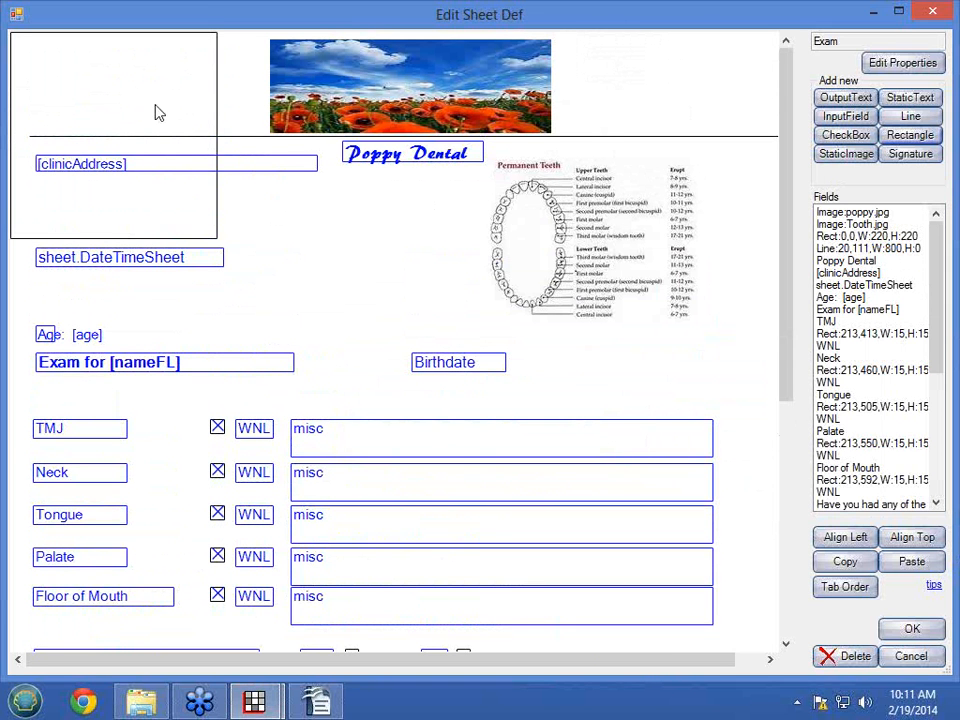
click(201, 242)
drag(201, 242, 681, 354)
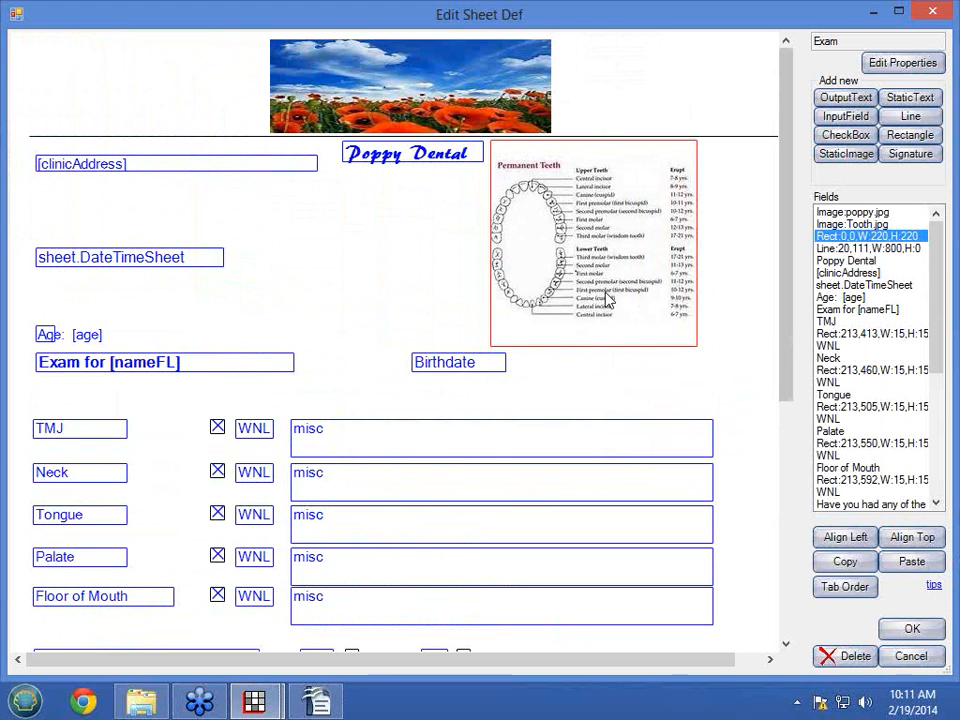
Try to import Kindergarten.png from the Desktop as a new static image for the Exam sheet
click(840, 160)
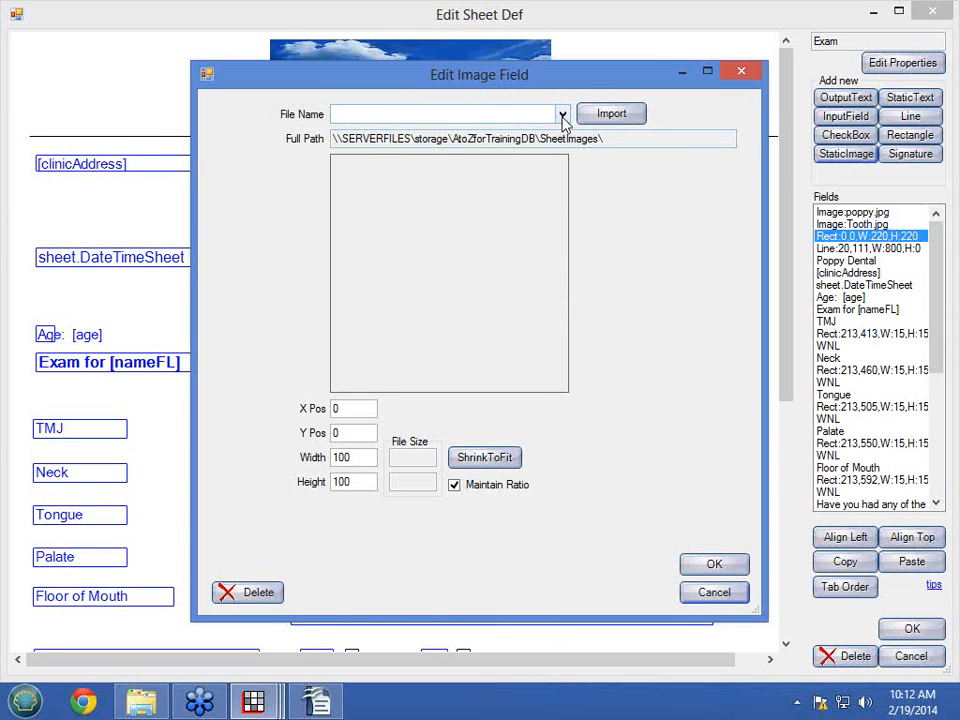
click(617, 117)
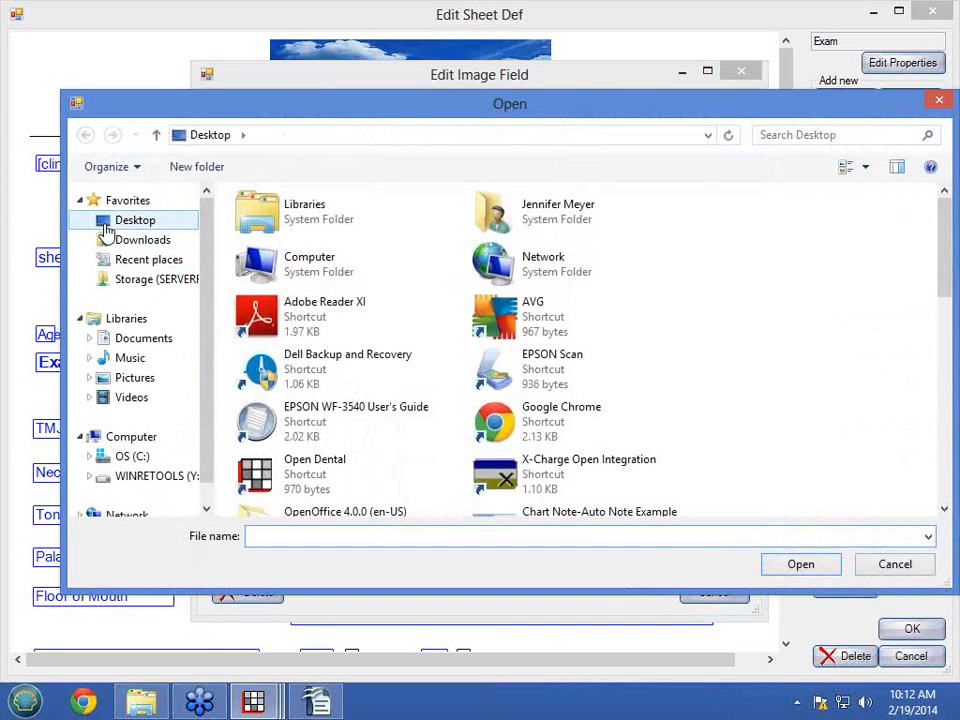
click(107, 224)
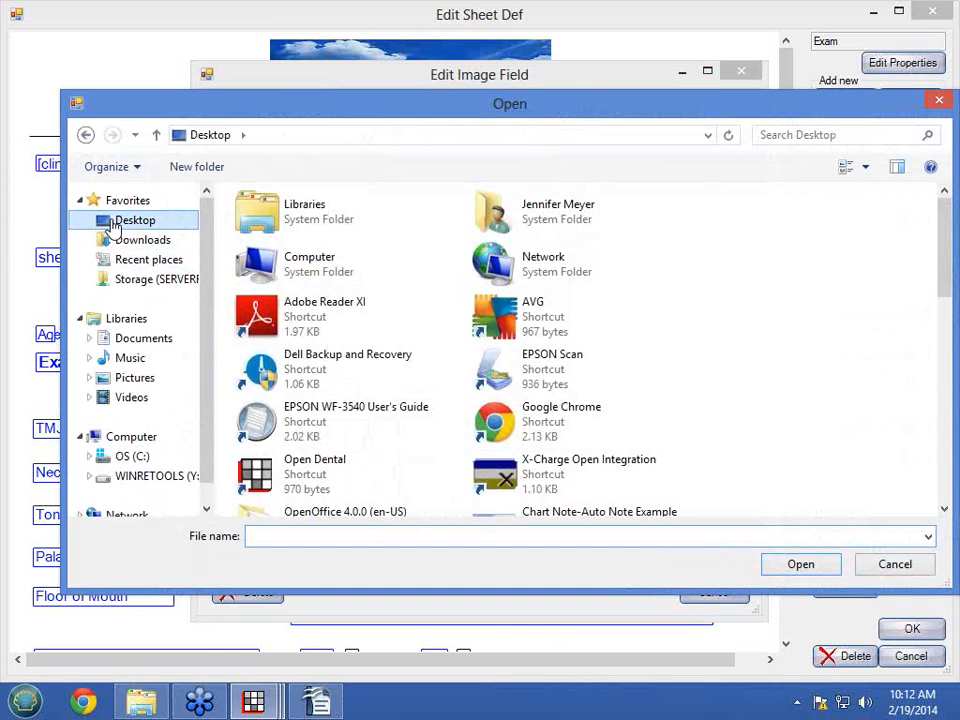
click(290, 538)
text(k)
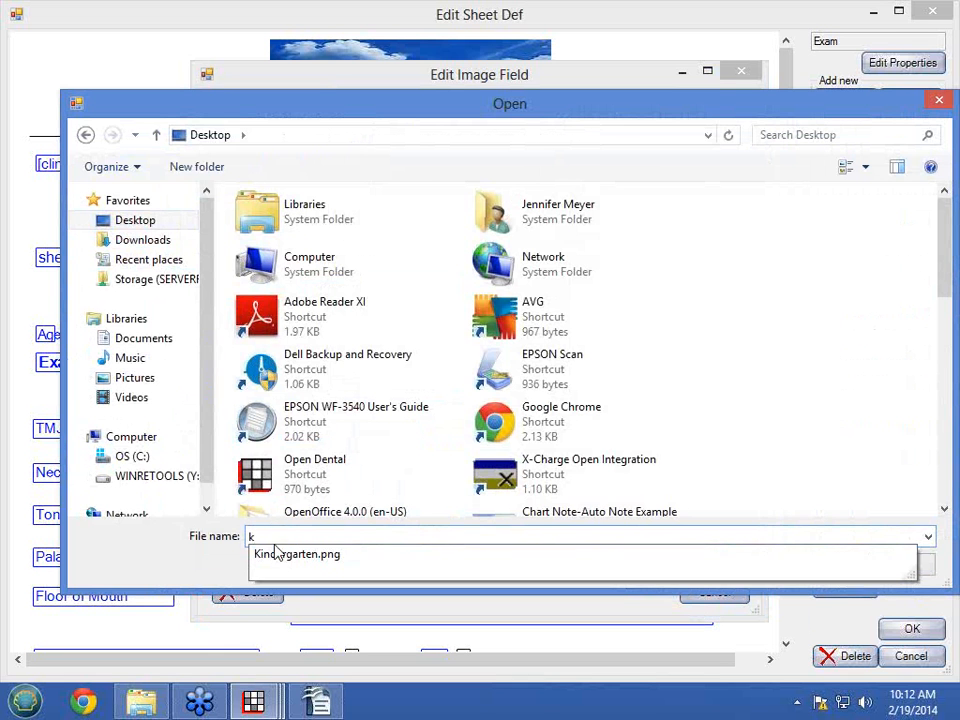
click(372, 556)
click(778, 566)
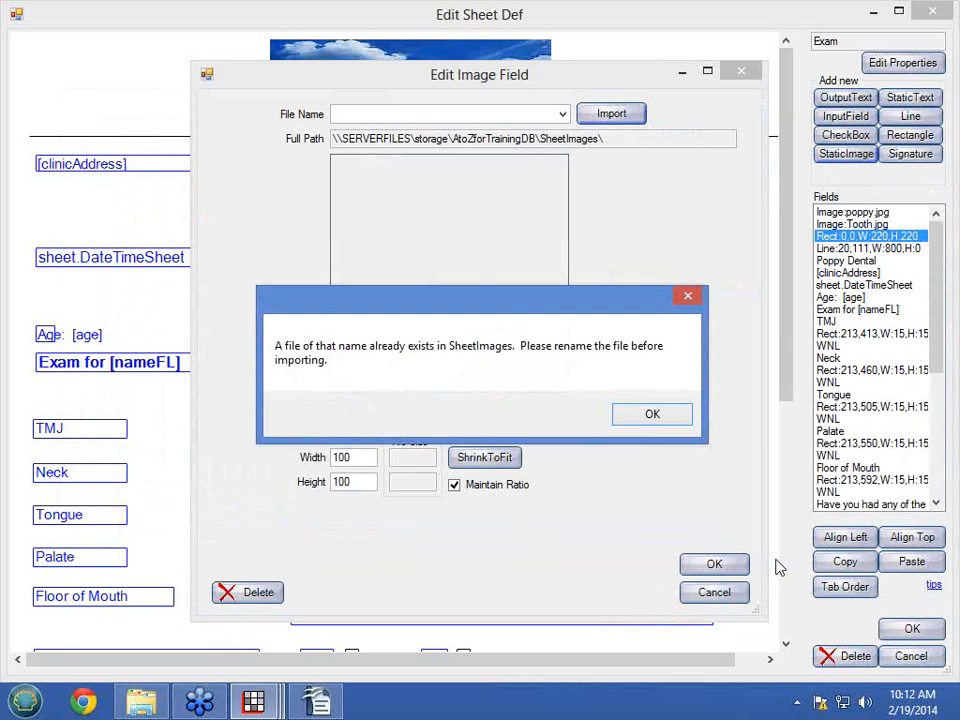
click(650, 415)
Preview the stored Kindergarten.png as a static image without adding it, and close the Exam sheet without saving
click(558, 110)
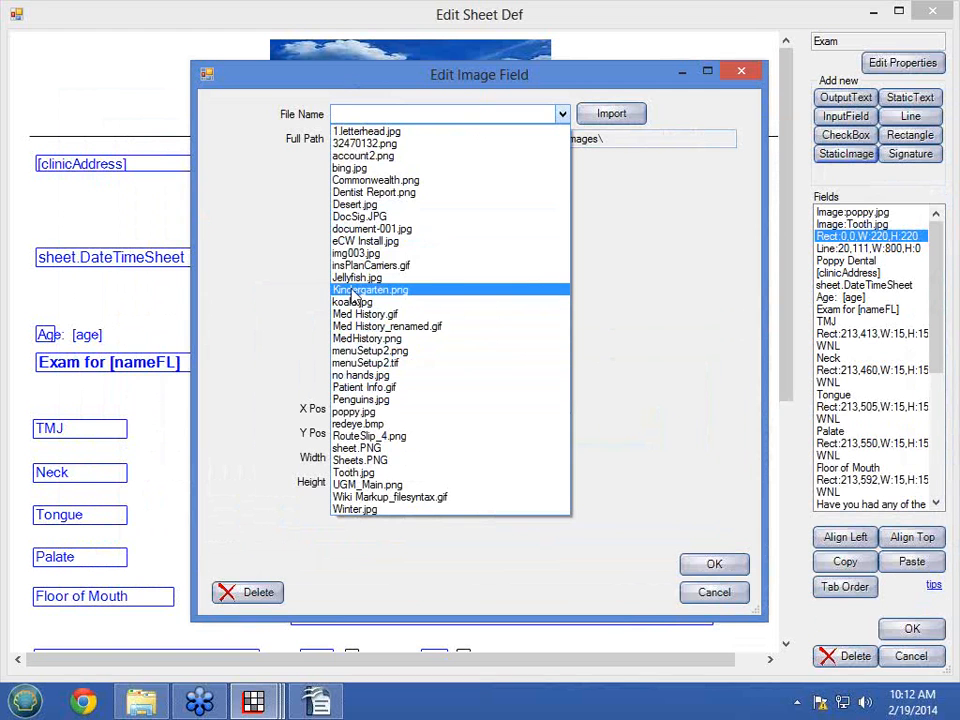
click(385, 290)
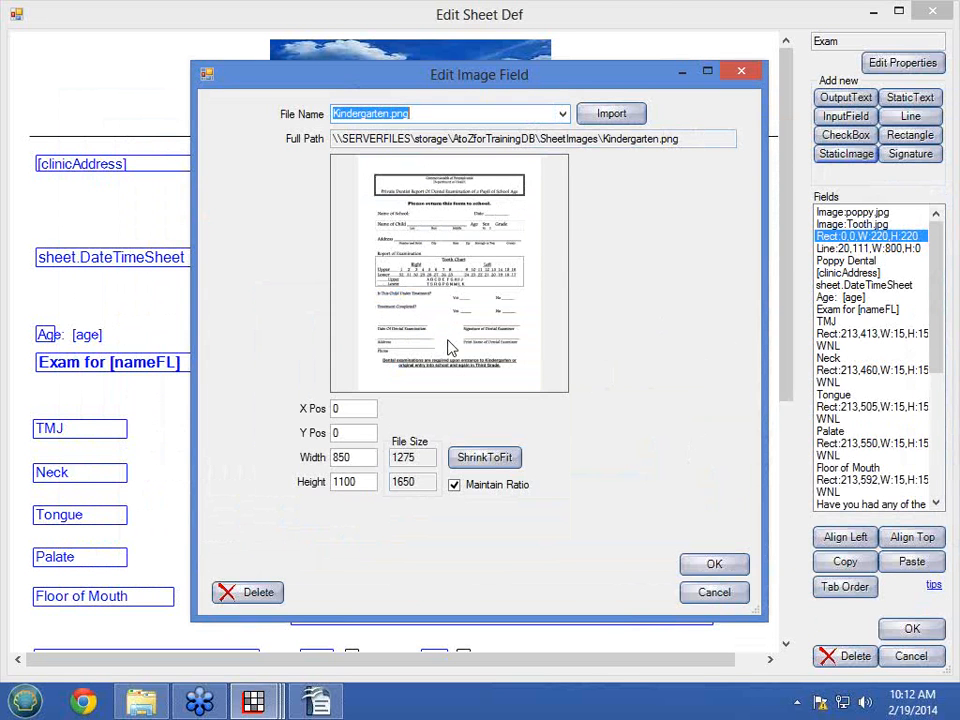
click(714, 593)
click(911, 628)
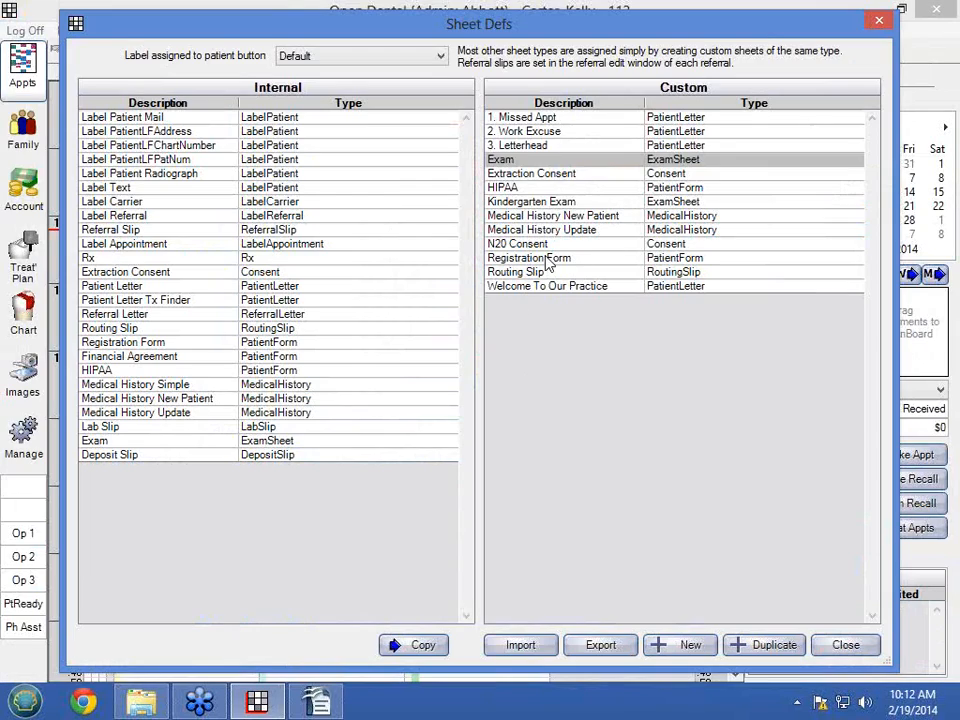
Open the custom Kindergarten Exam sheet and examine its scanned form background with the fields placed over it
click(516, 189)
click(512, 203)
double_click(512, 205)
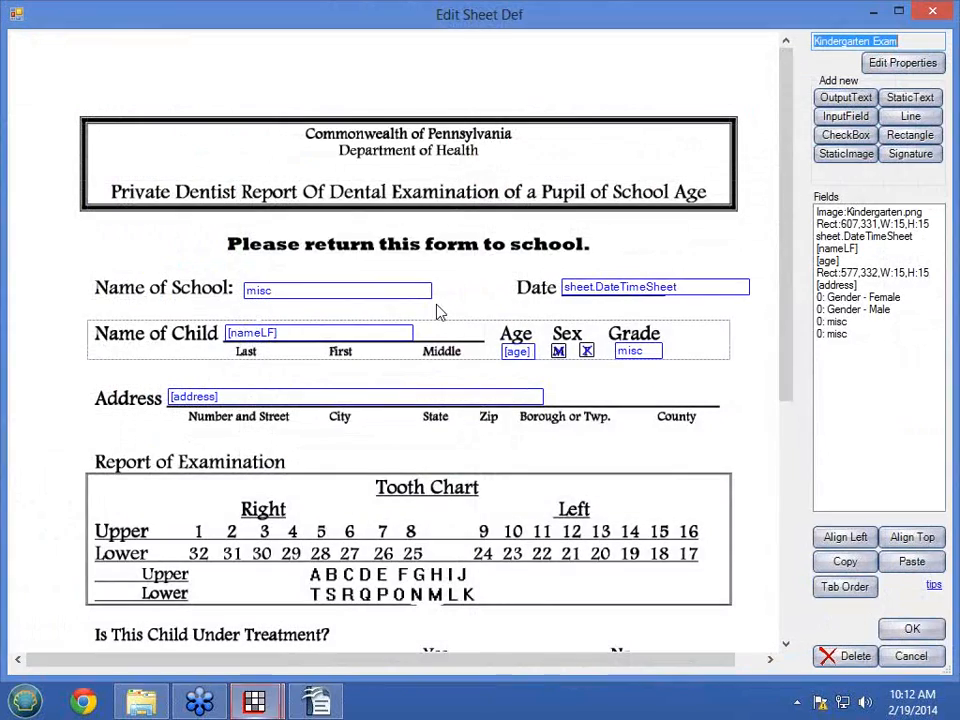
drag(785, 267, 790, 240)
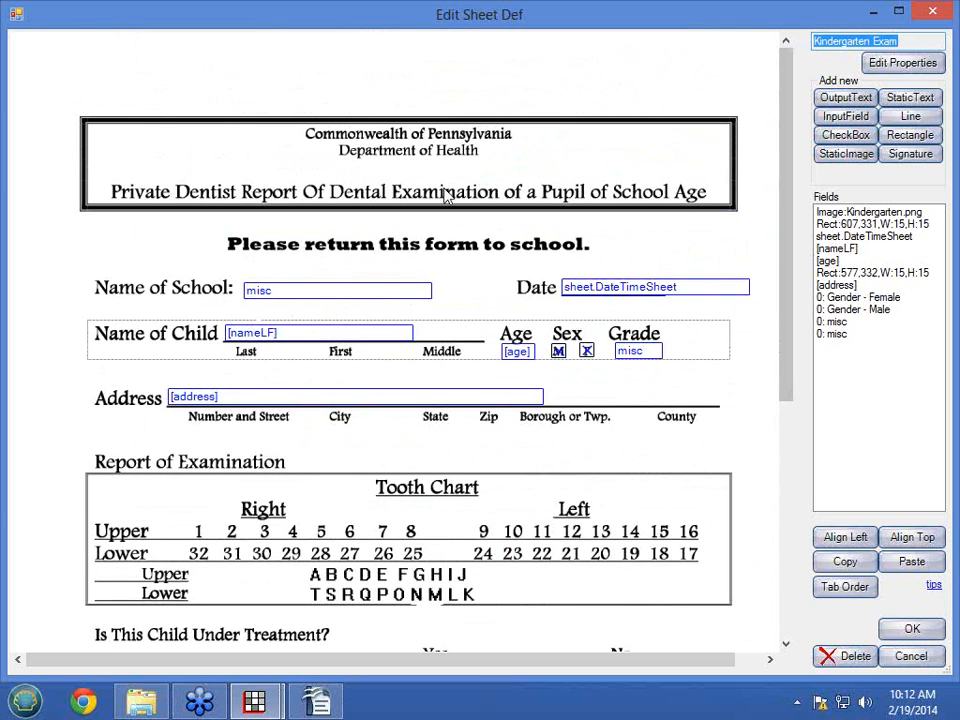
Nudge the school name, date and child name fields slightly, highlight the age field, and close the Kindergarten Exam sheet without saving
click(359, 293)
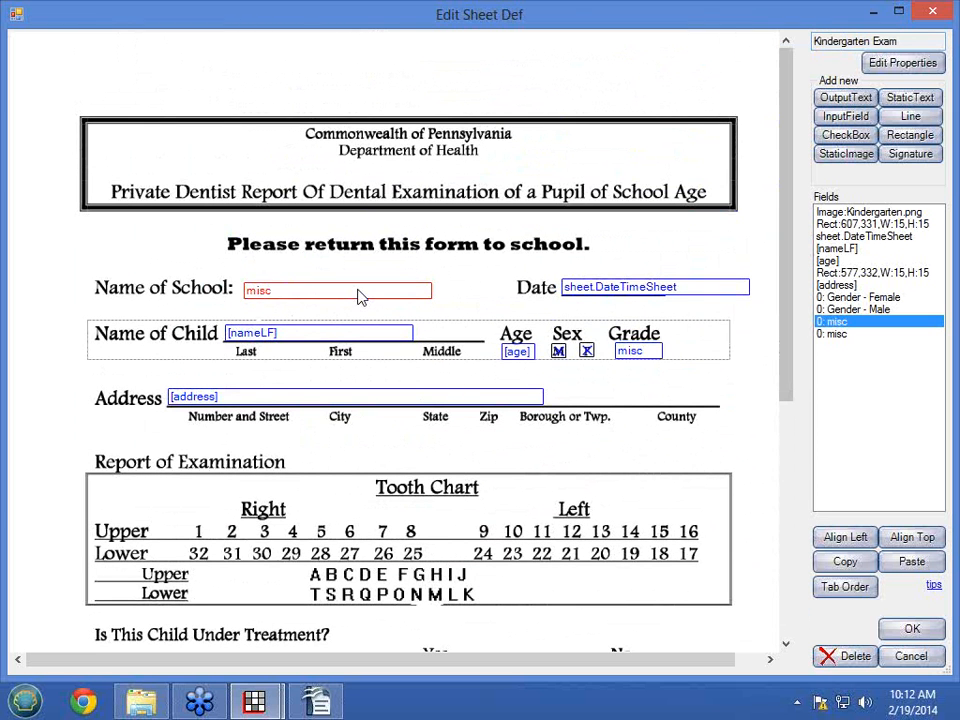
mouse_move(359, 297)
mouse_down()
mouse_move(369, 268)
mouse_move(361, 296)
mouse_up()
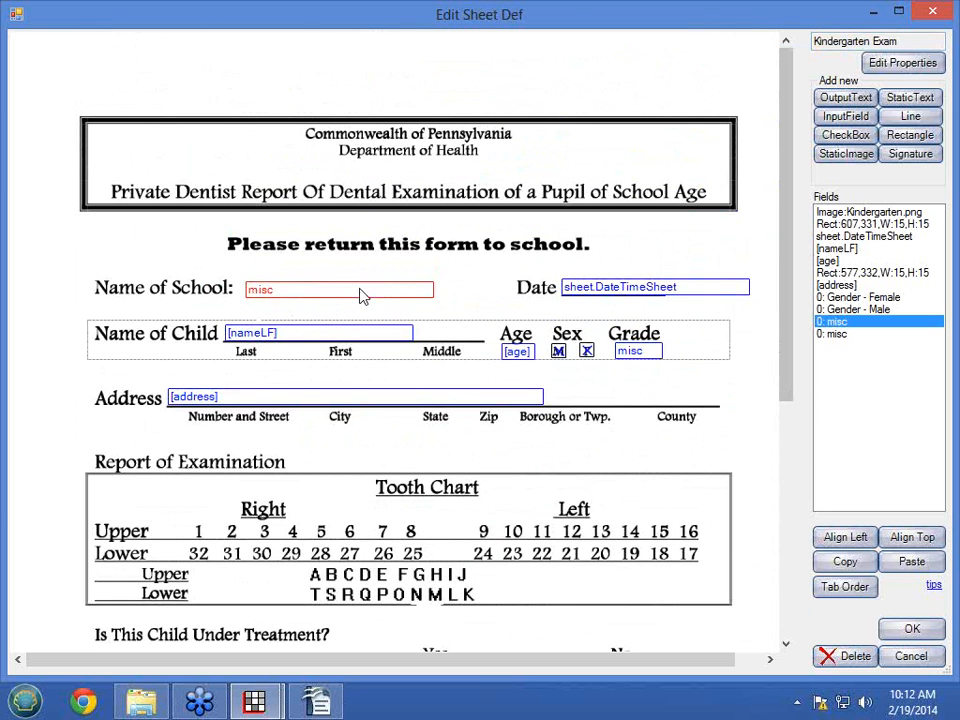
drag(605, 298, 606, 292)
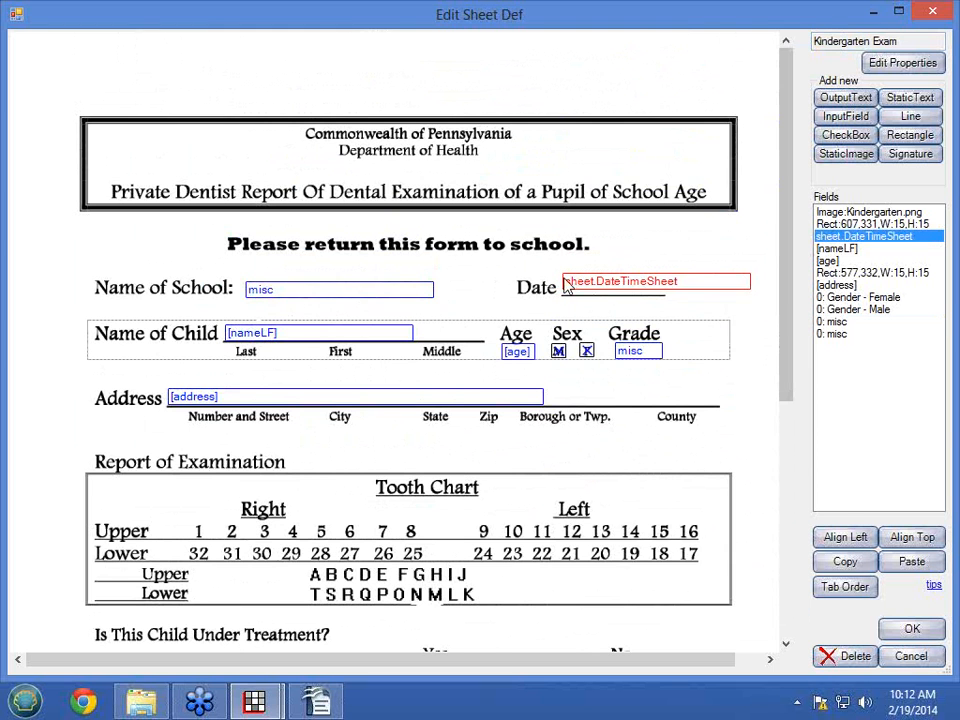
mouse_move(295, 342)
mouse_down()
mouse_move(299, 322)
mouse_move(298, 337)
mouse_up()
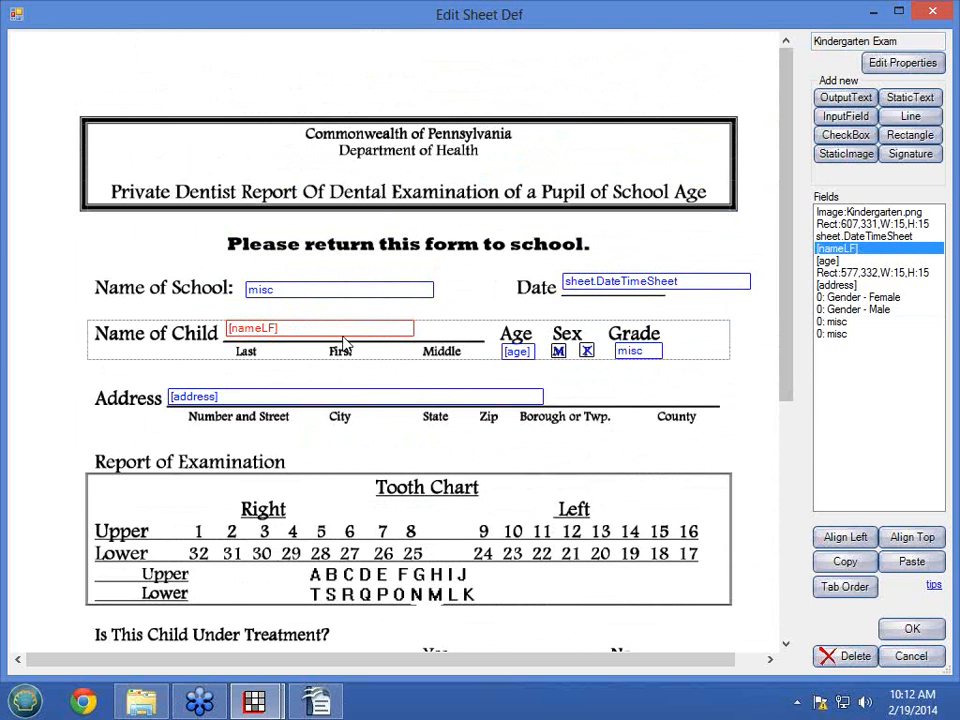
click(509, 353)
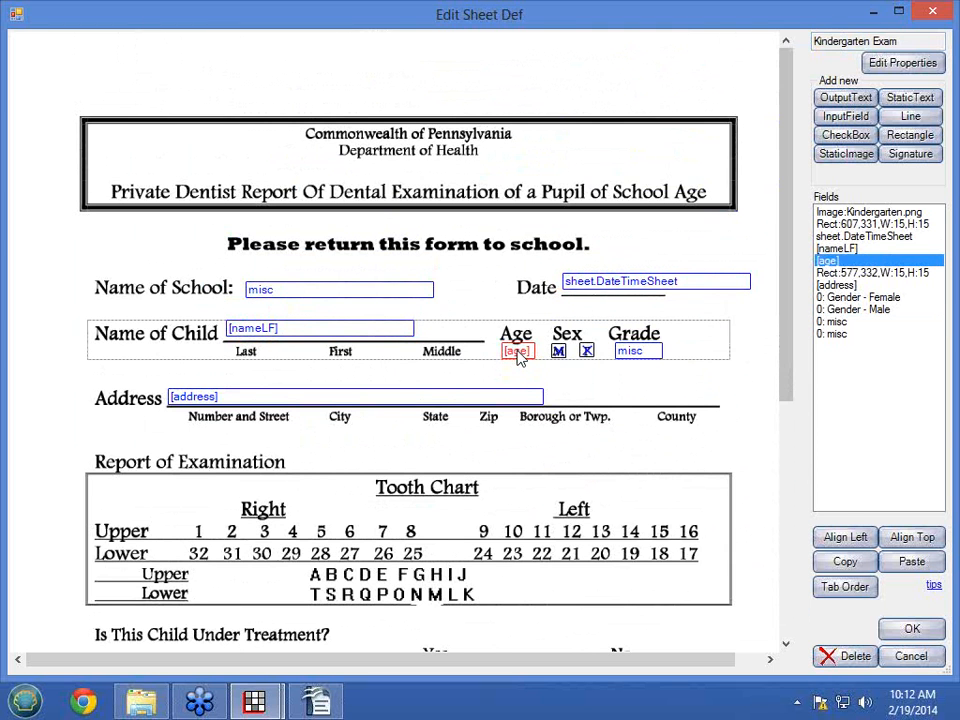
click(912, 656)
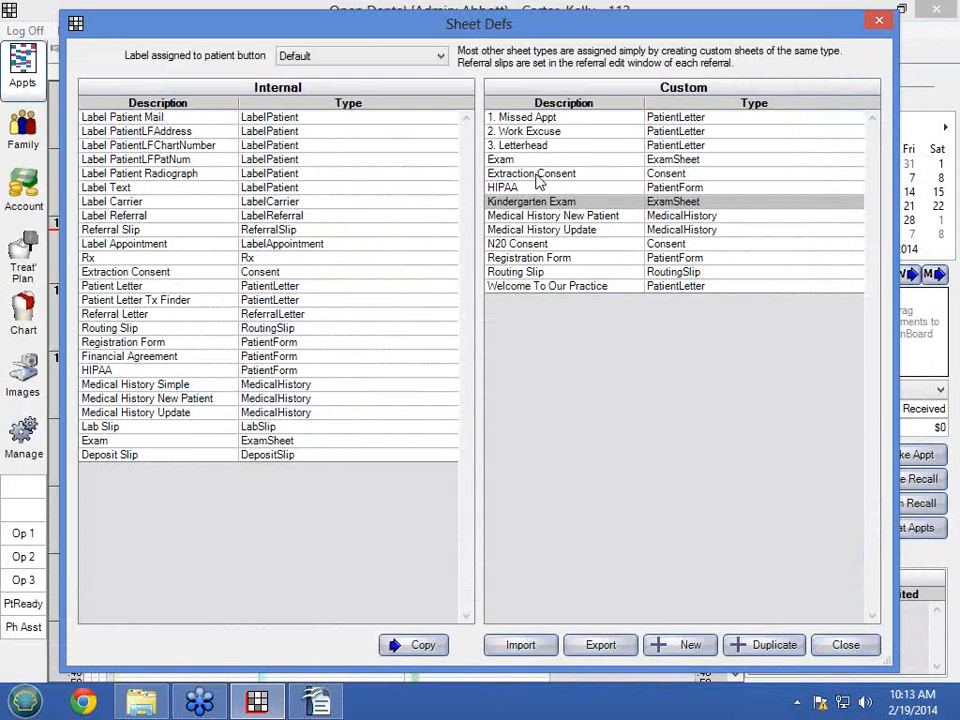
Reopen the custom Exam sheet and preview koala.jpg as a new static image without adding it
click(530, 162)
double_click(530, 160)
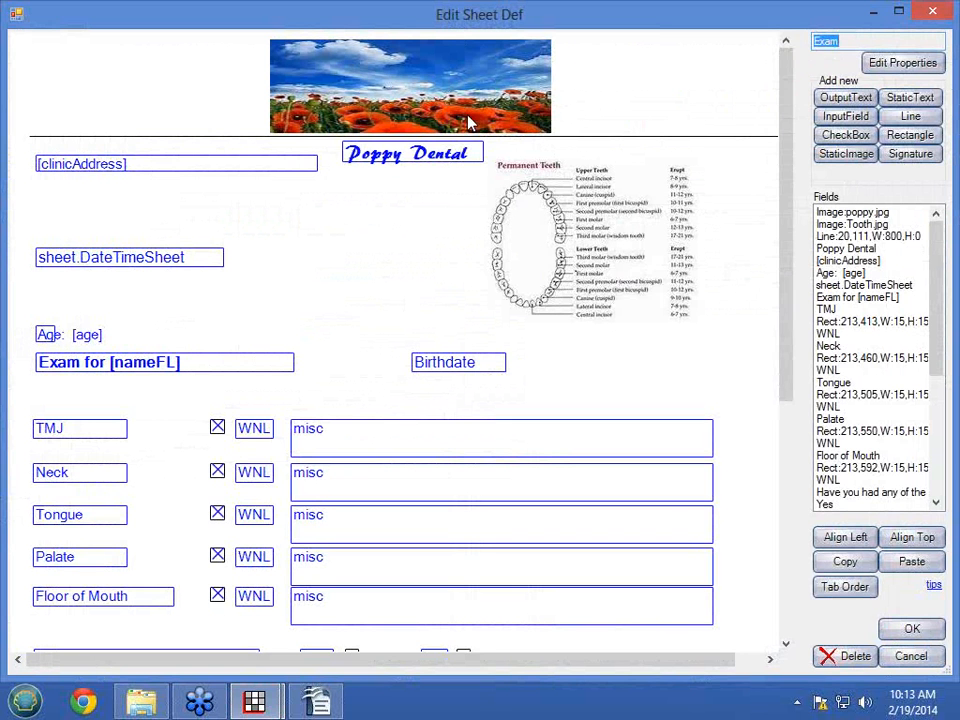
click(820, 156)
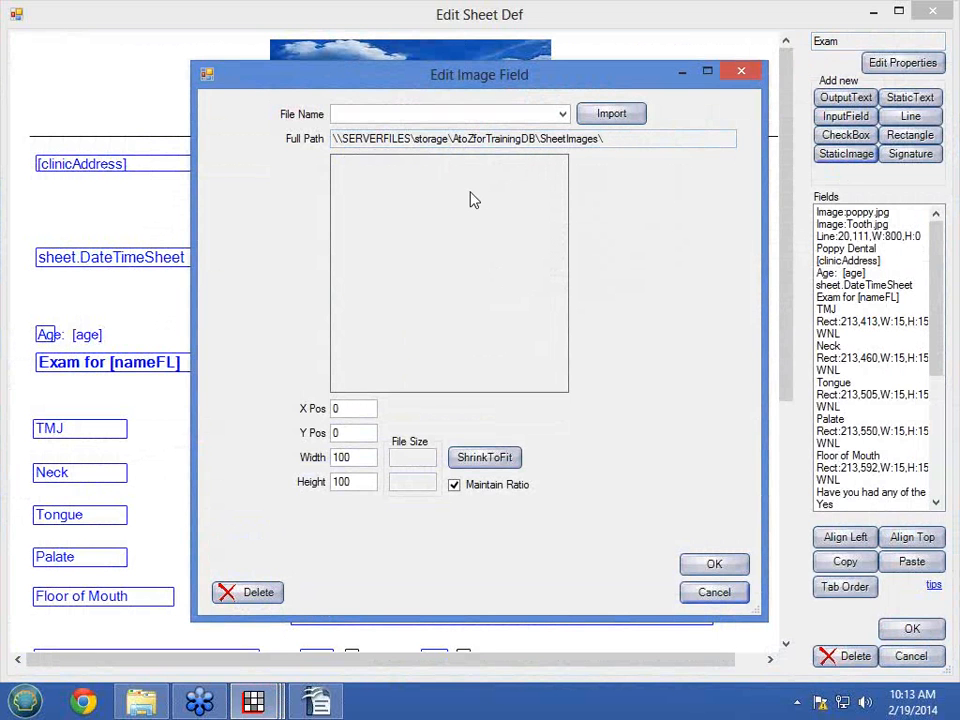
click(562, 114)
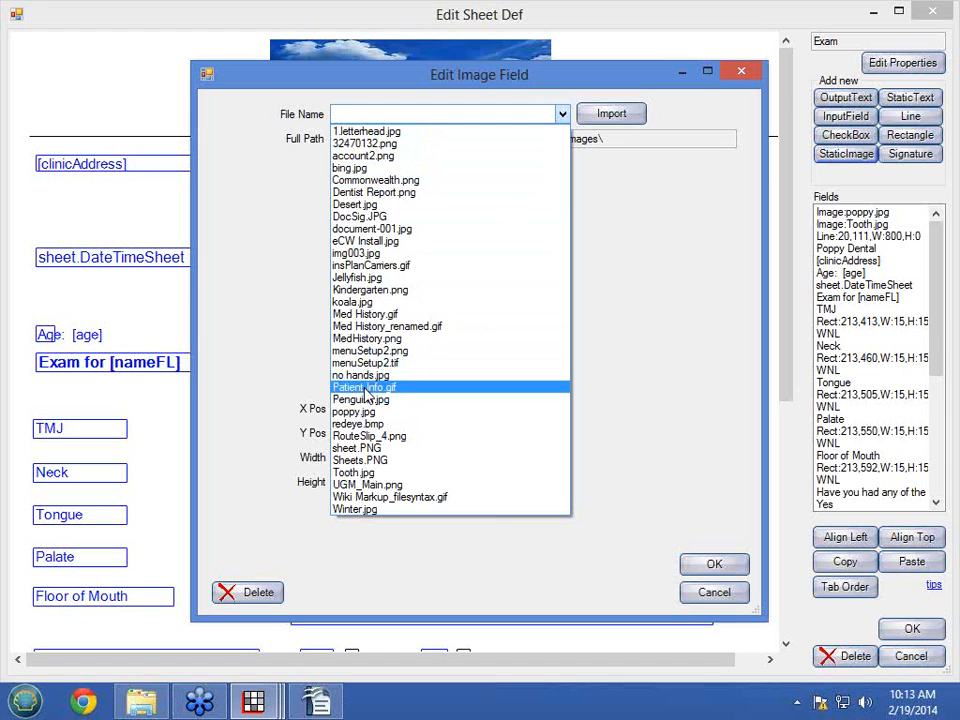
click(352, 303)
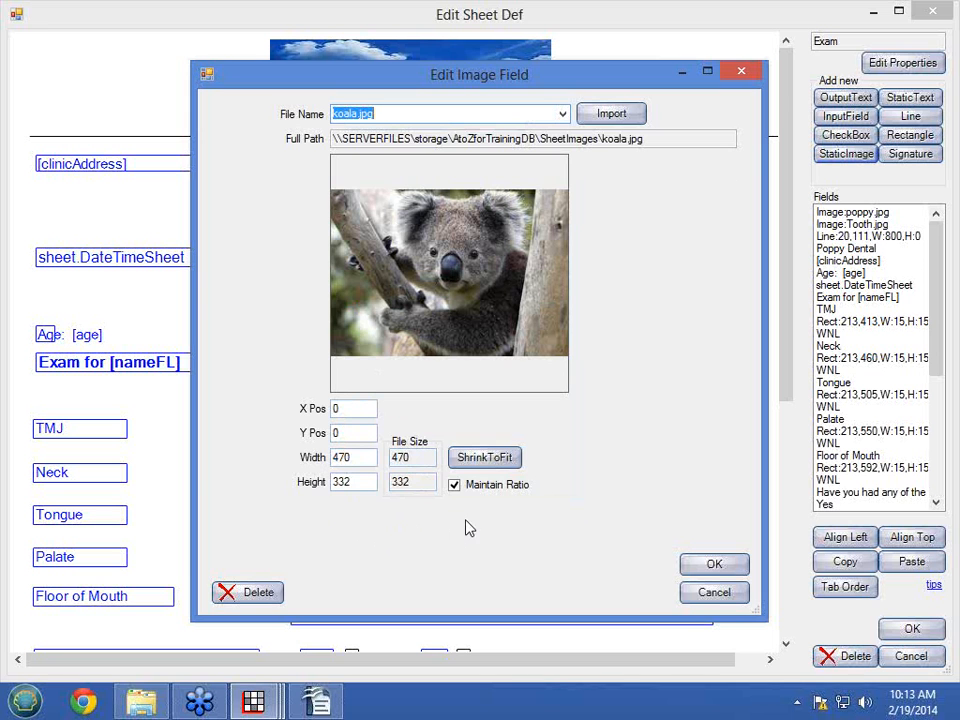
click(712, 594)
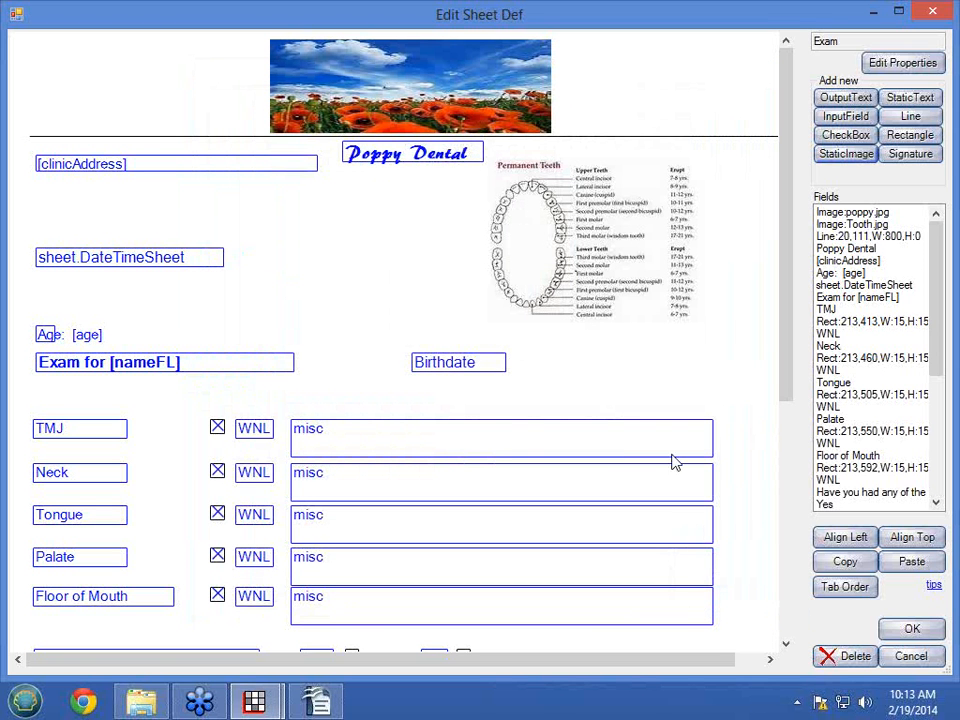
Add a signature box with width 364 and height 81 to the Exam sheet, leaving it not required
click(903, 155)
mouse_move(786, 296)
mouse_down()
mouse_move(778, 388)
mouse_move(745, 524)
mouse_up()
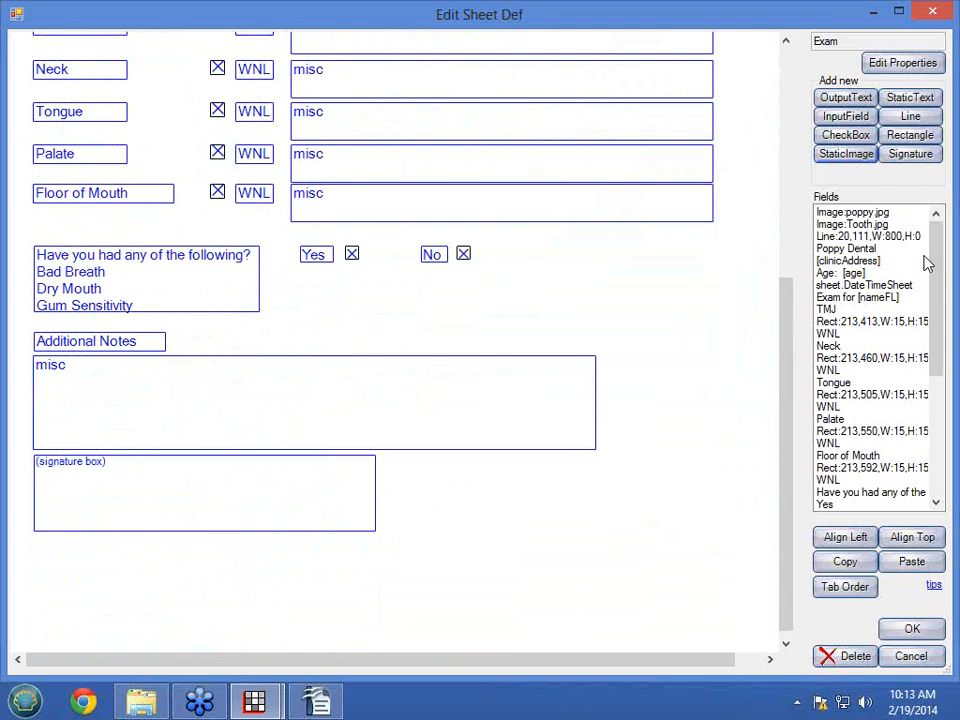
click(919, 157)
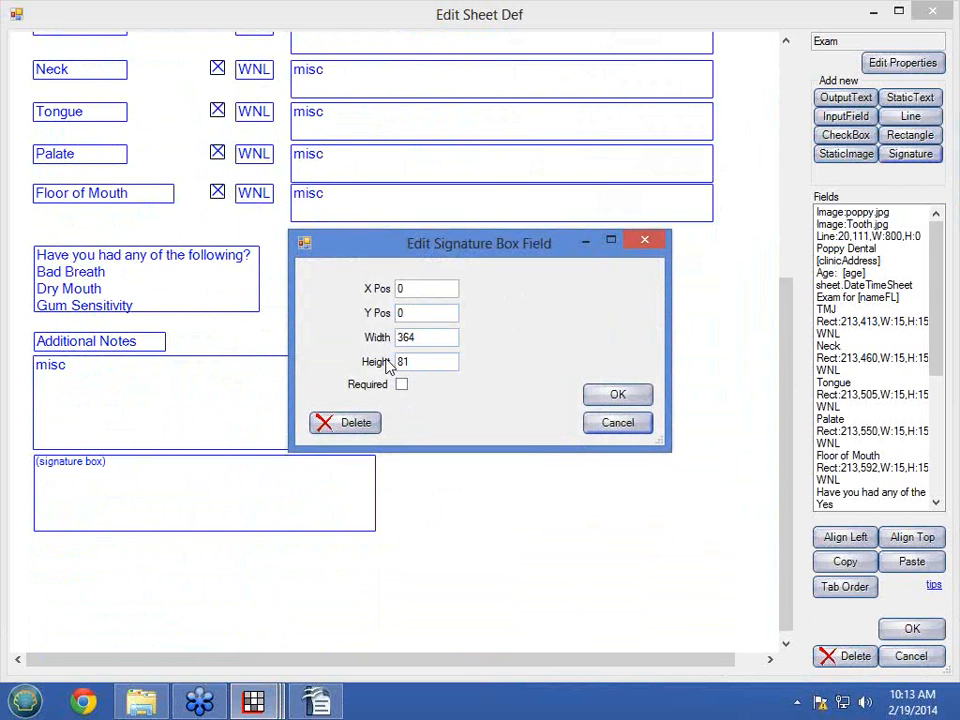
drag(435, 338, 377, 347)
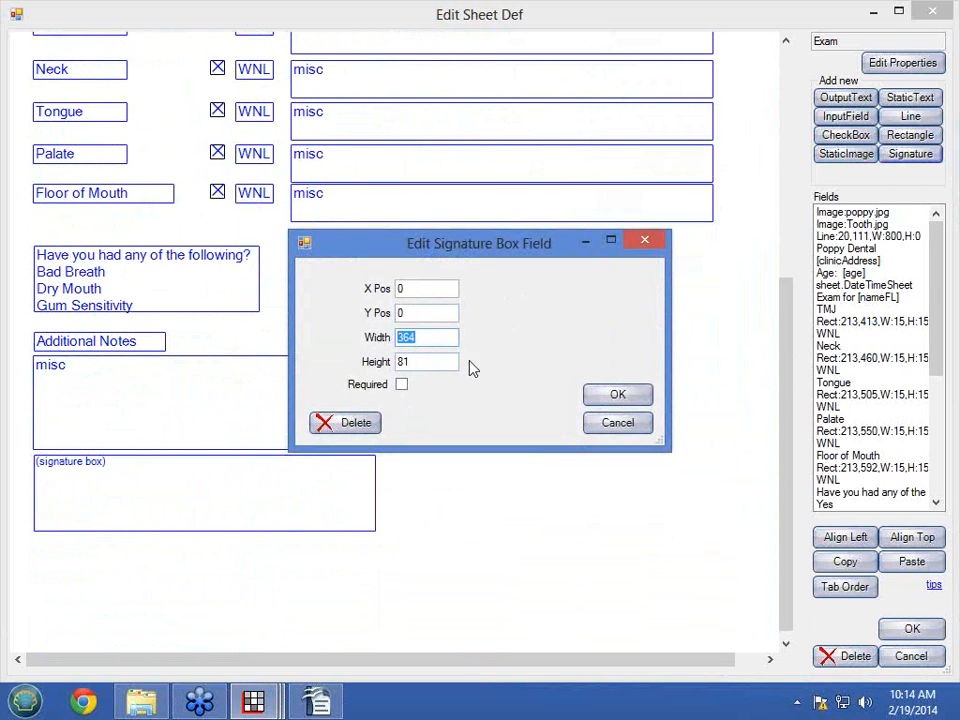
click(613, 396)
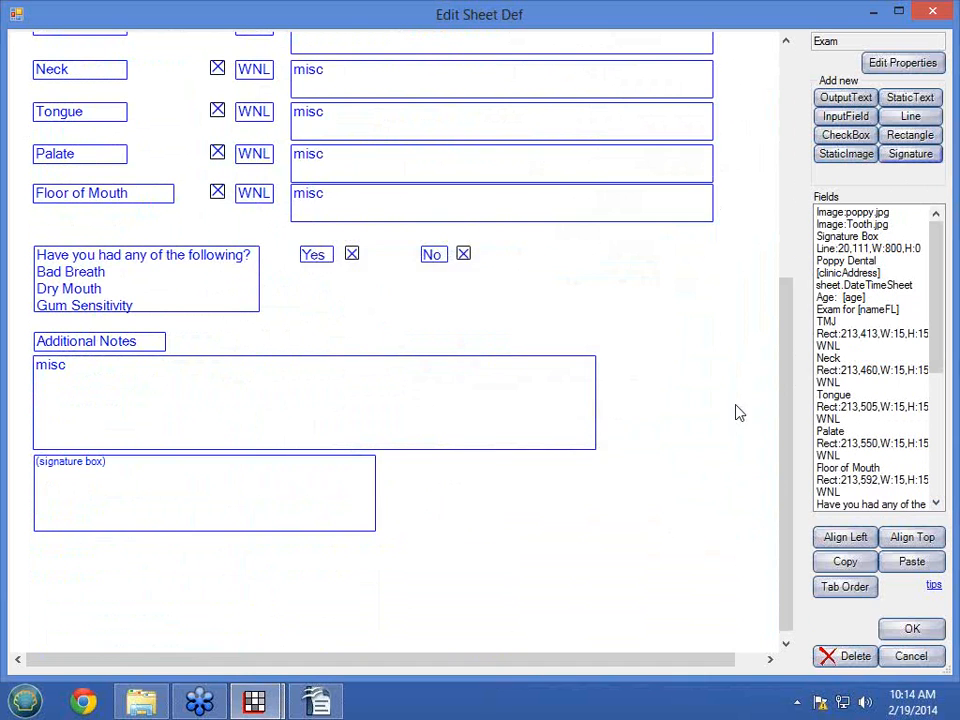
Move the new signature box beside the existing one below Additional Notes, and save the Exam sheet and close the sheet setup
scroll(787, 483, up, 5)
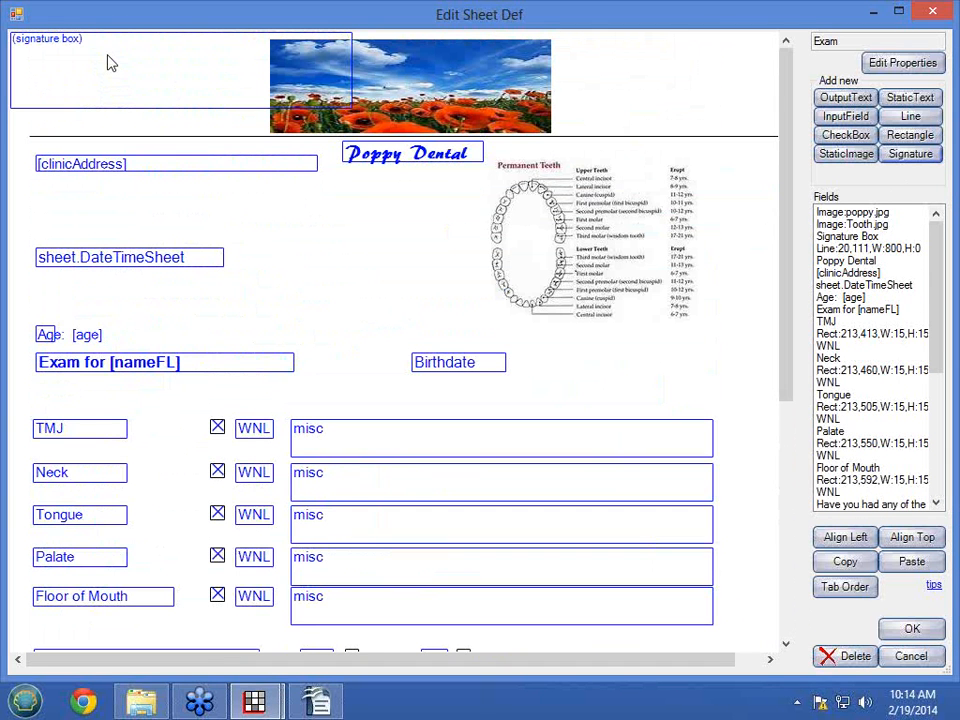
mouse_move(112, 70)
mouse_down()
mouse_move(289, 272)
mouse_move(544, 448)
mouse_move(447, 590)
mouse_move(454, 606)
mouse_move(498, 560)
mouse_up()
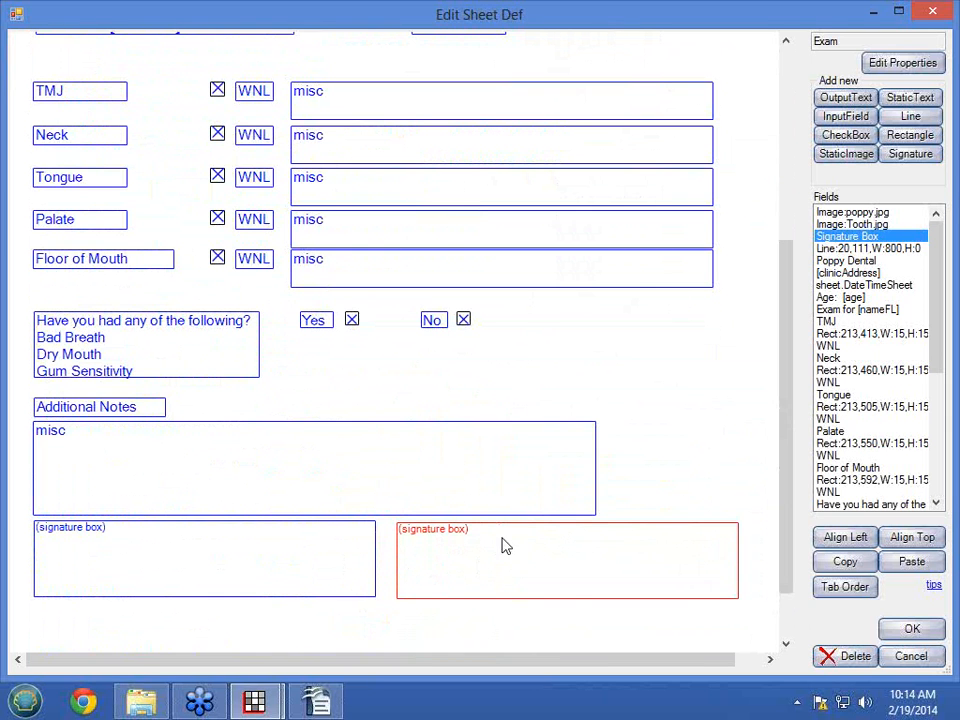
click(912, 631)
click(842, 645)
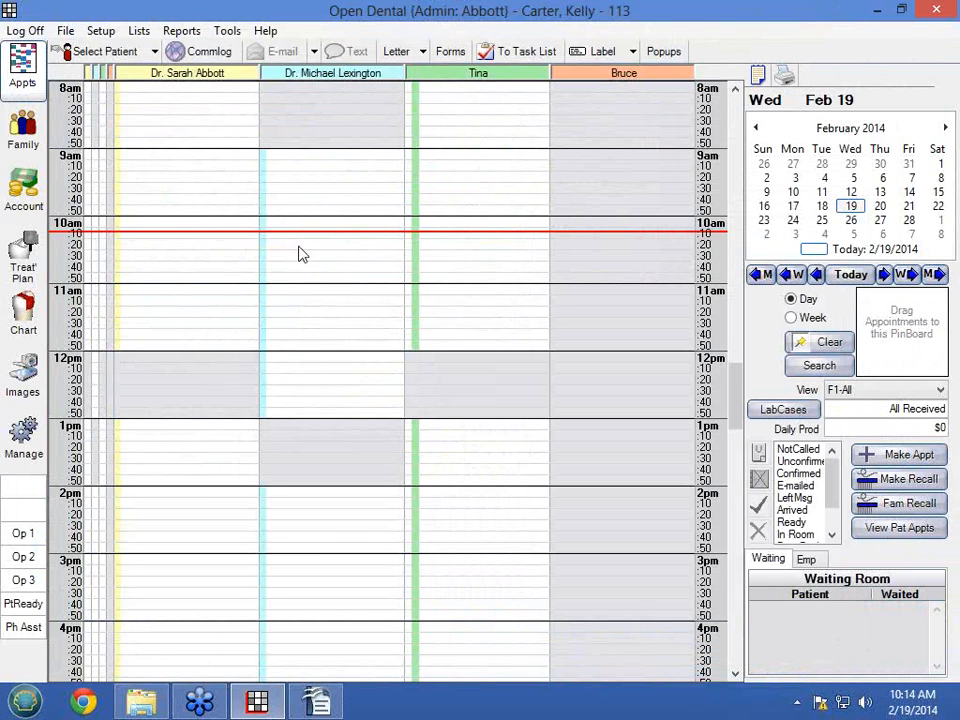
Create an Extraction Consent form from the patient's chart and bring its signature box into view
click(24, 318)
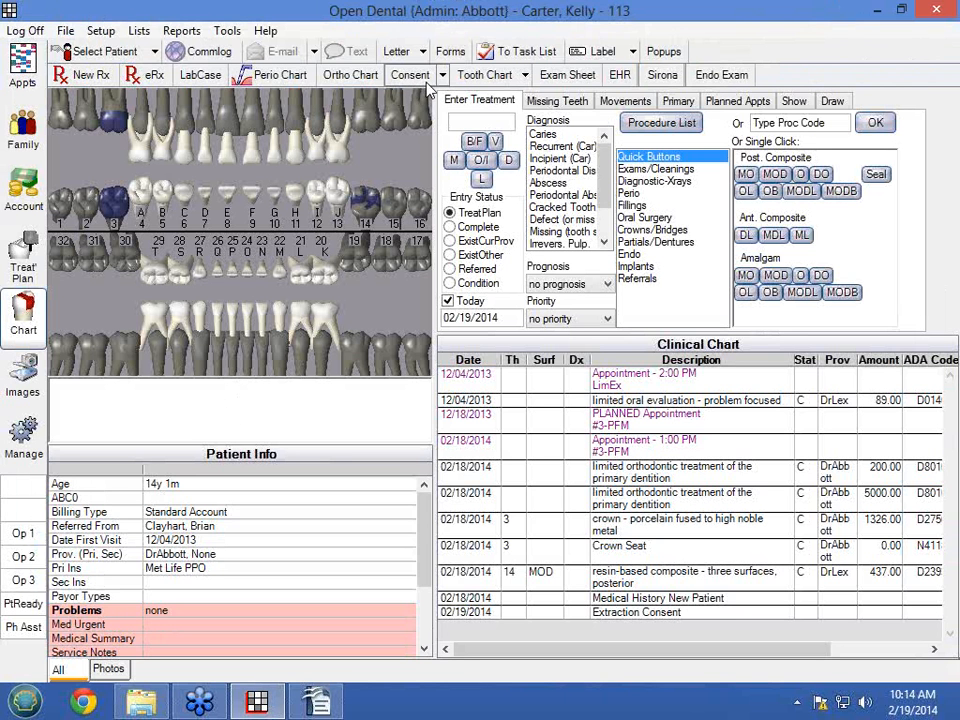
click(440, 77)
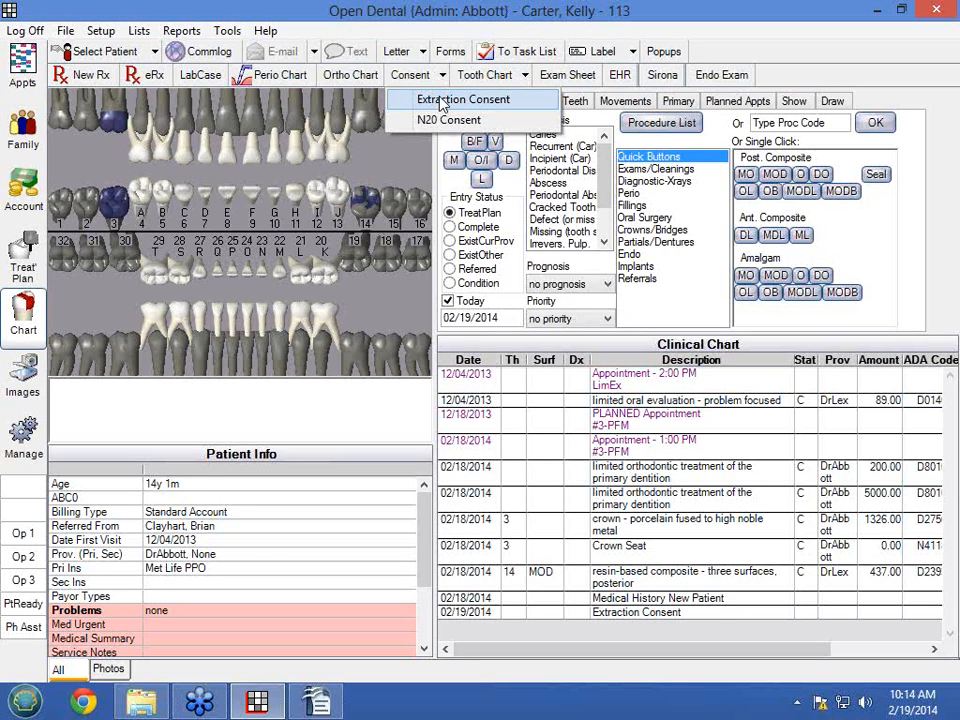
click(437, 103)
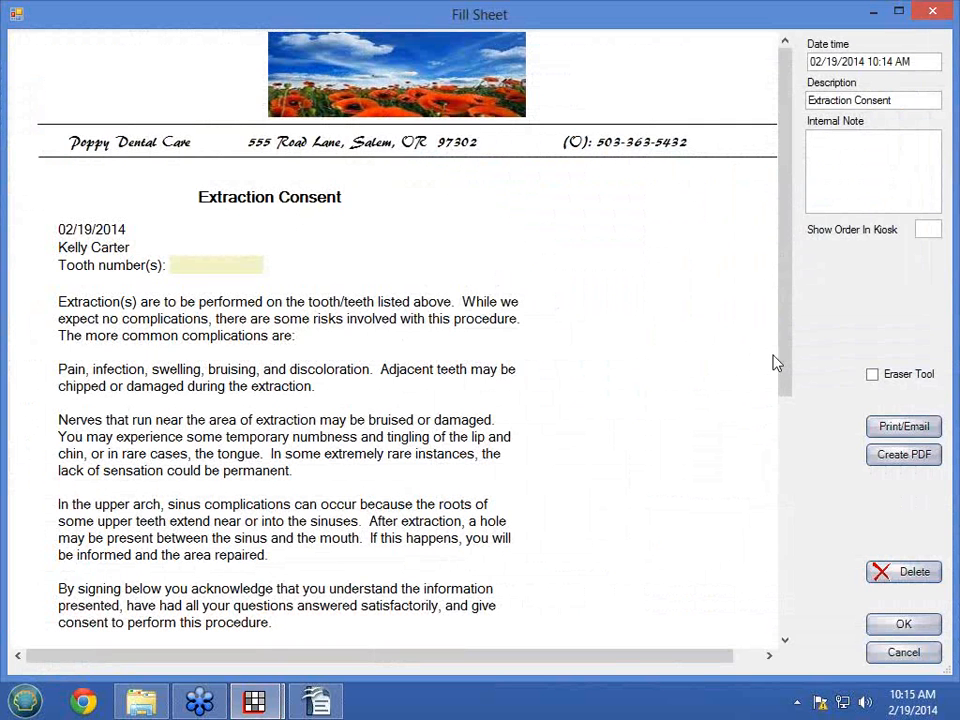
mouse_move(778, 361)
mouse_down()
mouse_move(786, 358)
mouse_move(784, 435)
mouse_up()
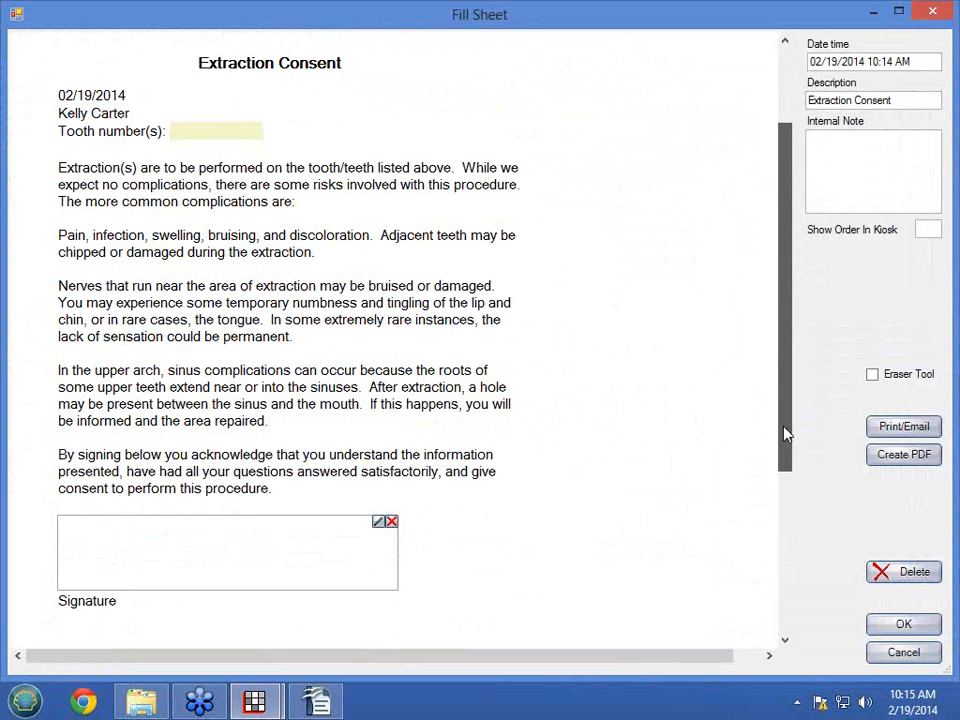
Sign the Extraction Consent for tooth number #1, and change the tooth number to #16 after signing
click(183, 131)
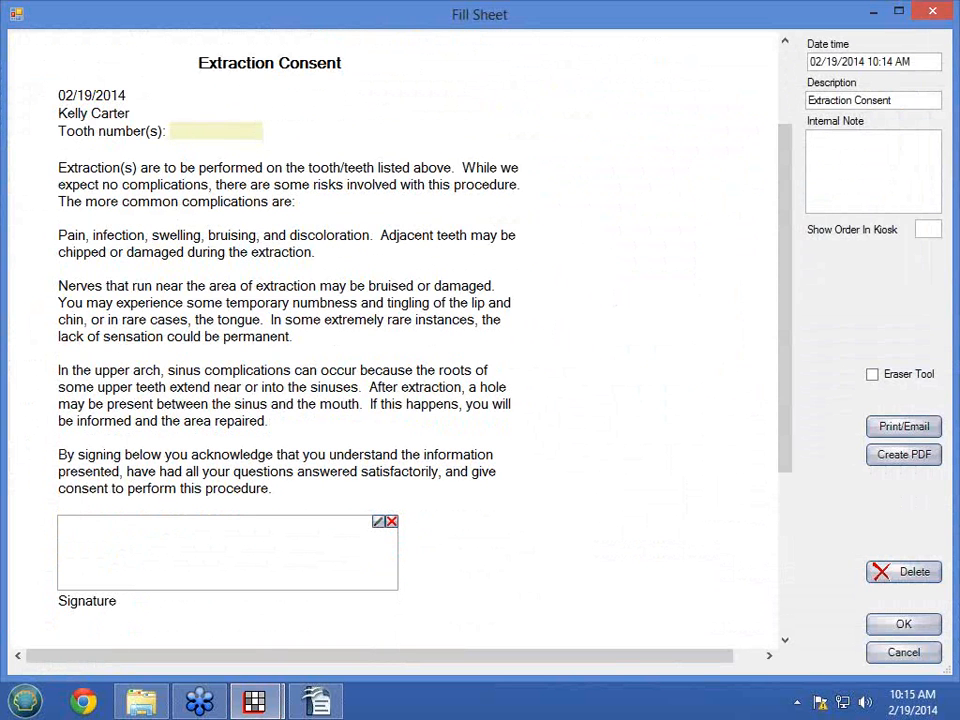
text(#1)
mouse_move(96, 557)
mouse_down()
mouse_move(190, 556)
mouse_move(167, 568)
mouse_move(369, 557)
mouse_up()
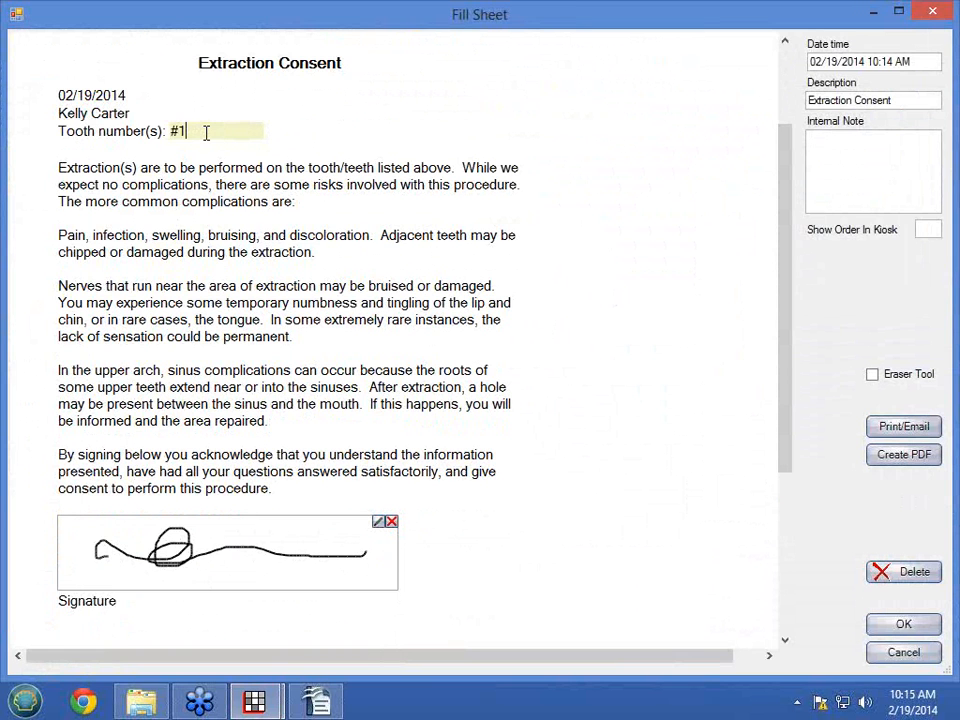
text(6)
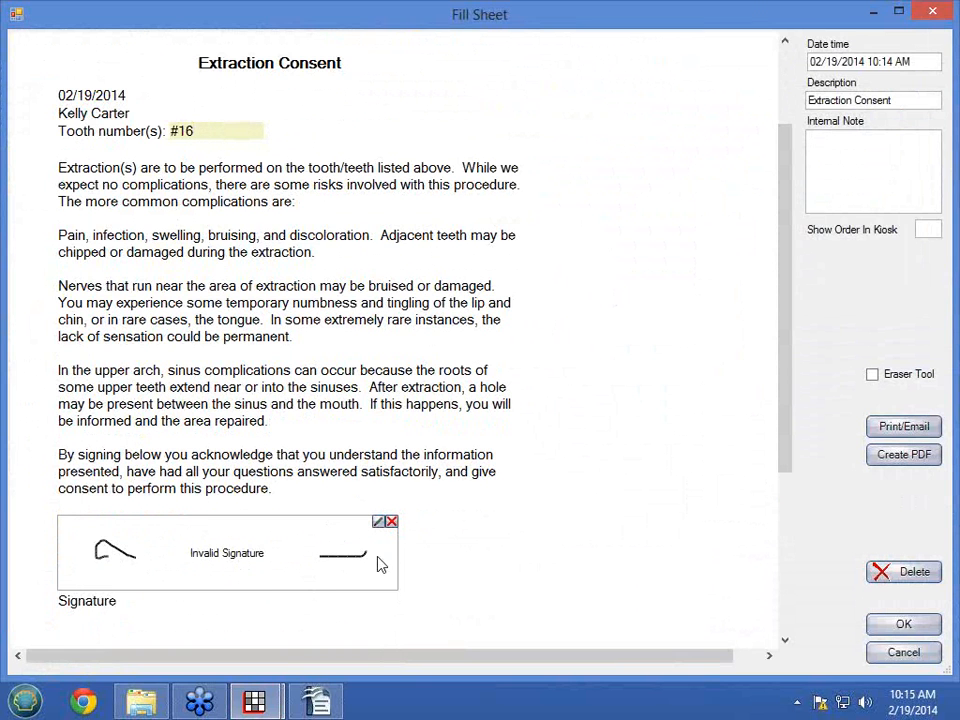
Clear the invalidated signature on the Extraction Consent, sign it again, and save the form
click(391, 521)
mouse_move(92, 566)
mouse_down()
mouse_move(100, 555)
mouse_move(152, 550)
mouse_move(186, 560)
mouse_move(336, 551)
mouse_up()
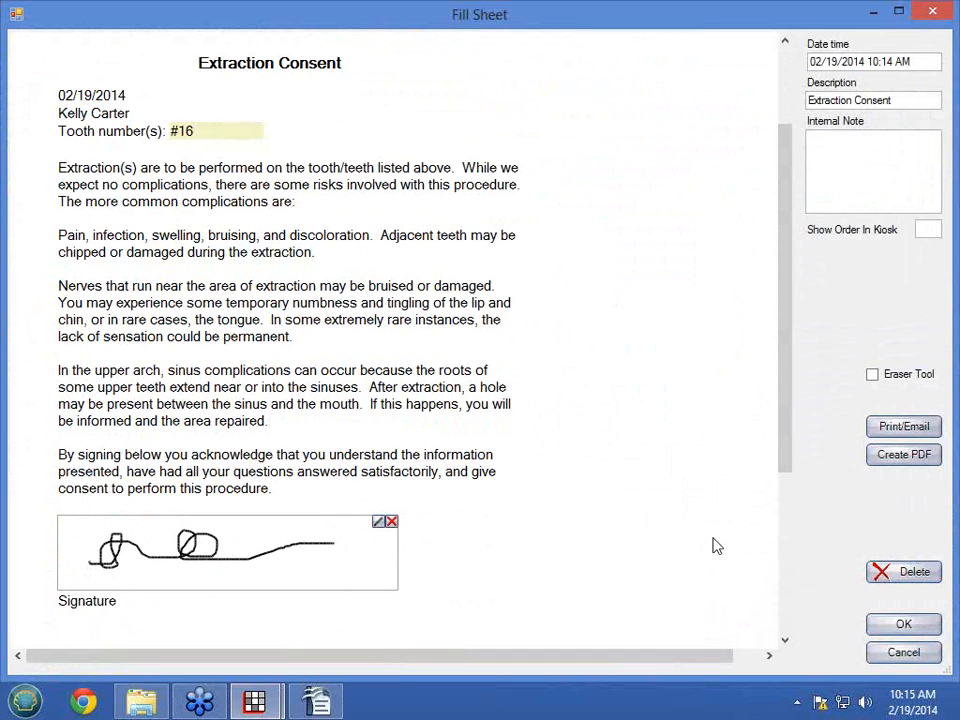
click(903, 625)
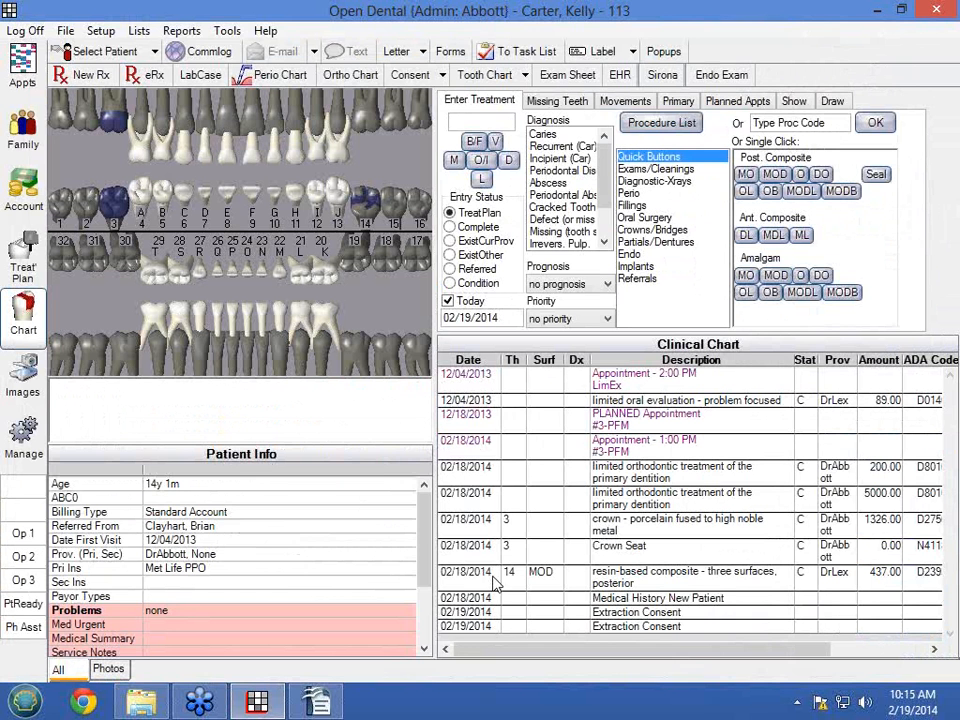
Reopen the signed Extraction Consent for tooth #16 from the patient's chart and unlock it for editing
click(405, 75)
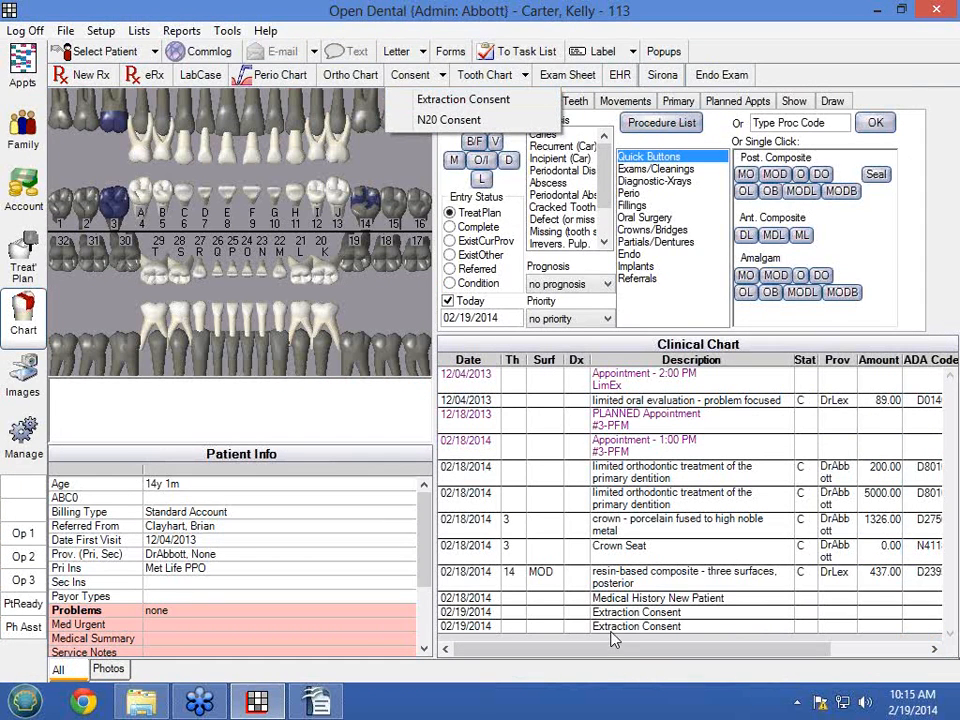
click(463, 99)
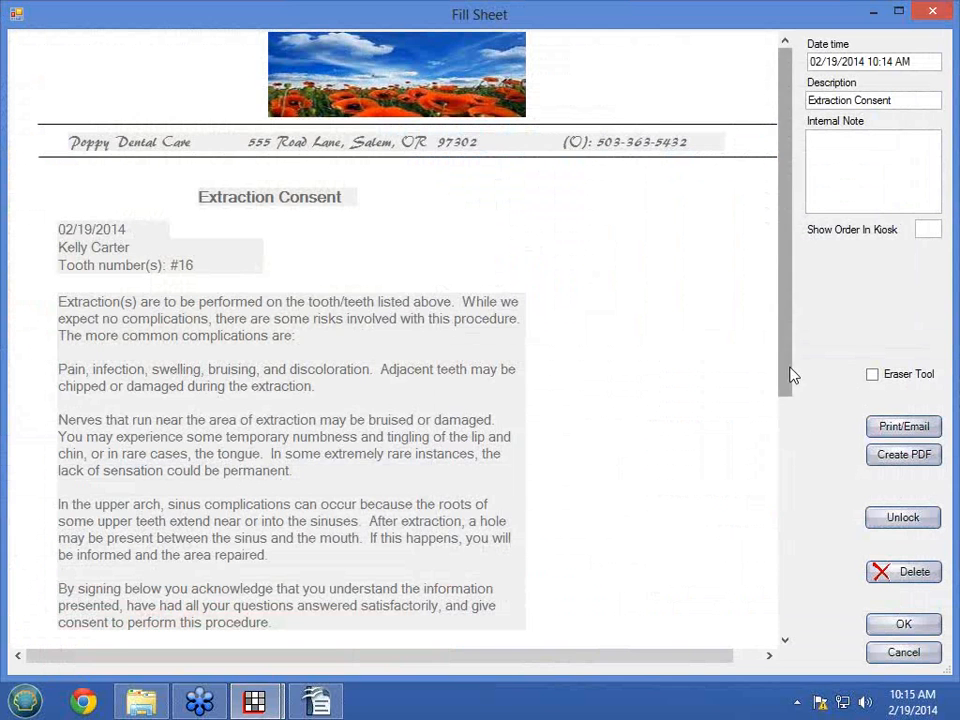
mouse_move(790, 377)
mouse_down()
mouse_move(780, 514)
mouse_move(790, 388)
mouse_move(785, 448)
mouse_up()
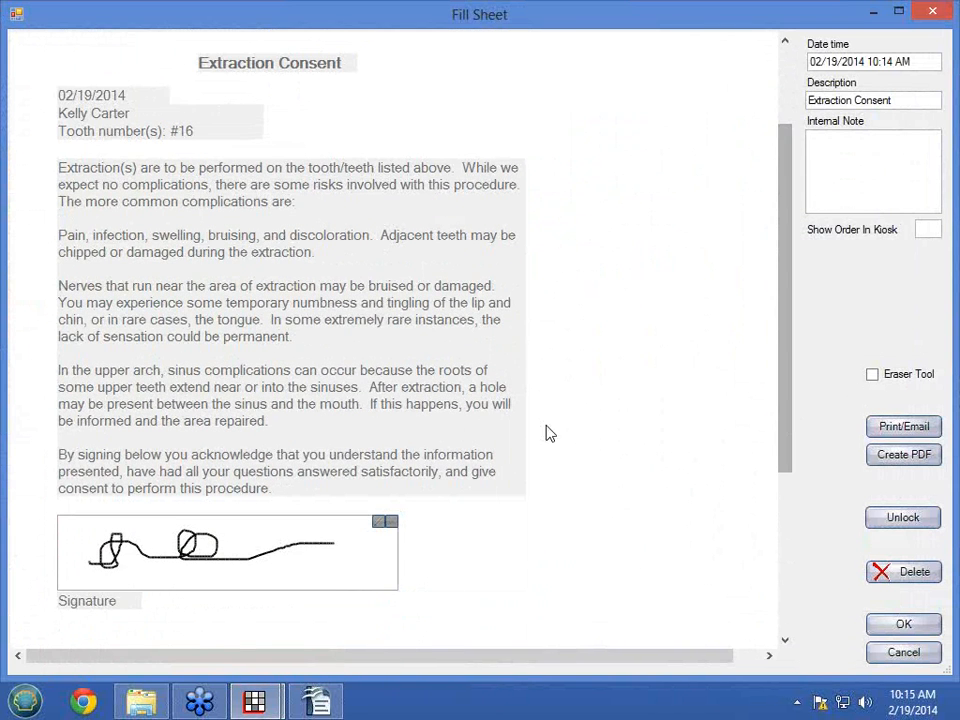
click(903, 518)
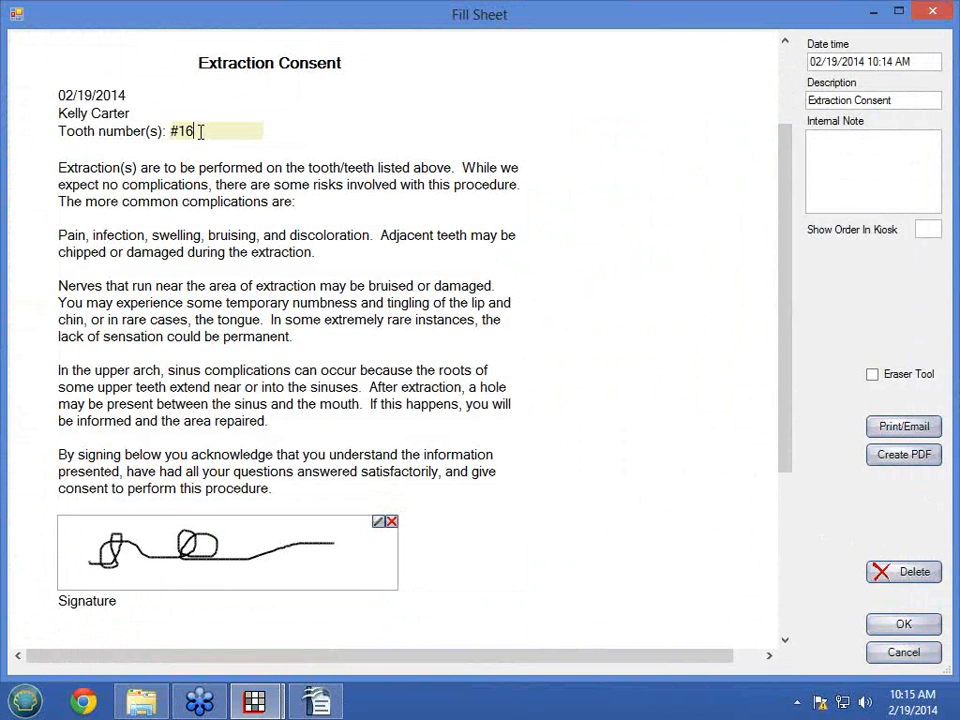
Change the tooth number to #1, replace the invalidated signature with a new one, and save the consent form
key(BackSpace)
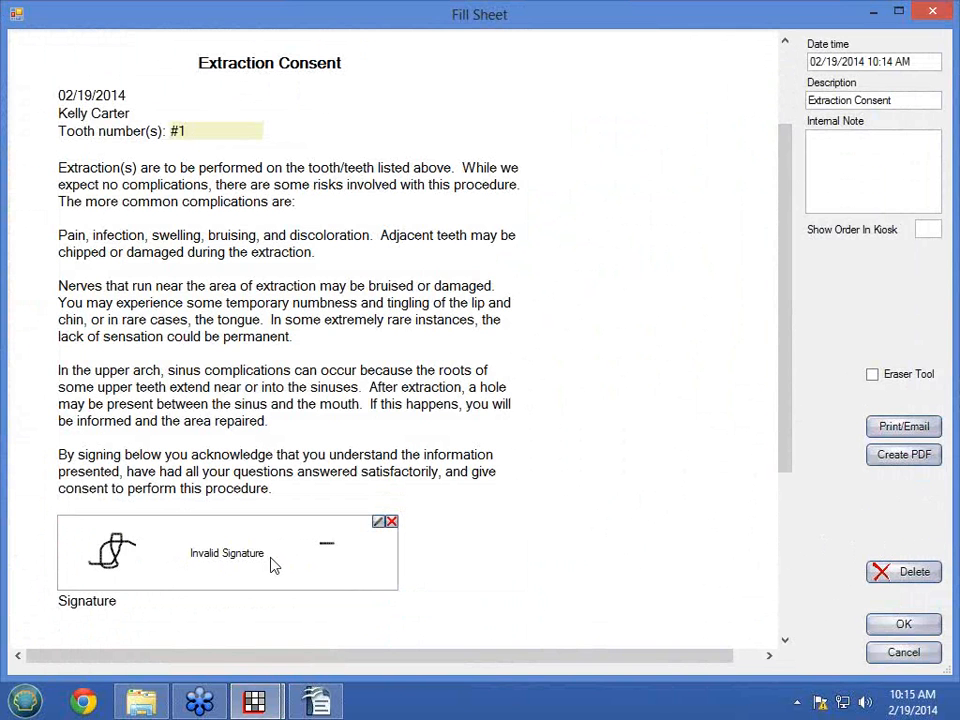
click(391, 522)
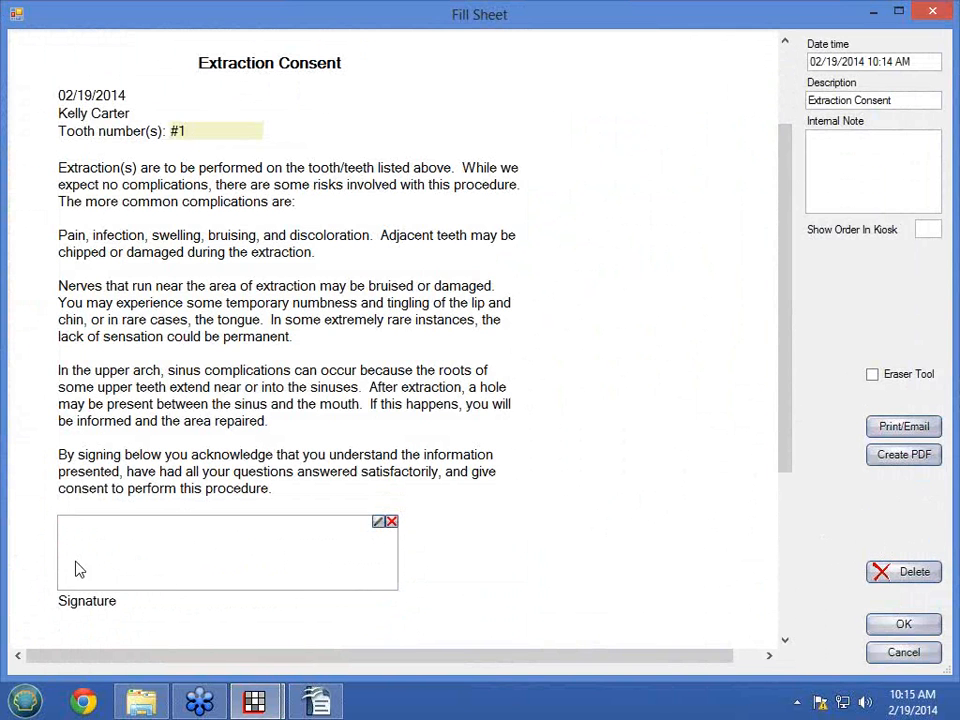
mouse_move(79, 569)
mouse_down()
mouse_move(133, 578)
mouse_move(204, 559)
mouse_move(366, 552)
mouse_up()
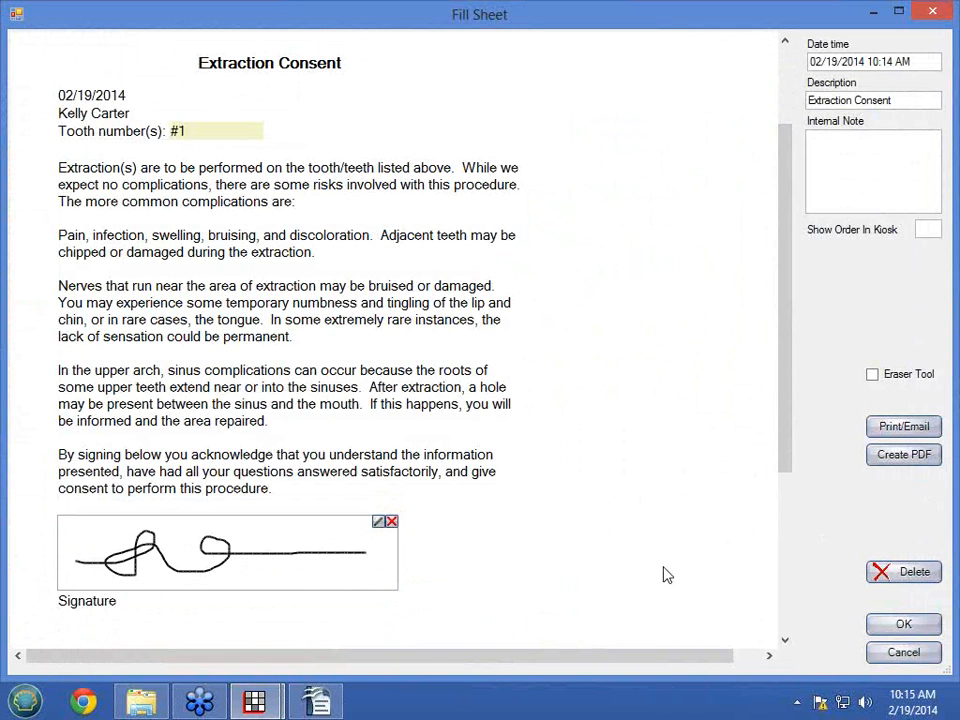
click(903, 624)
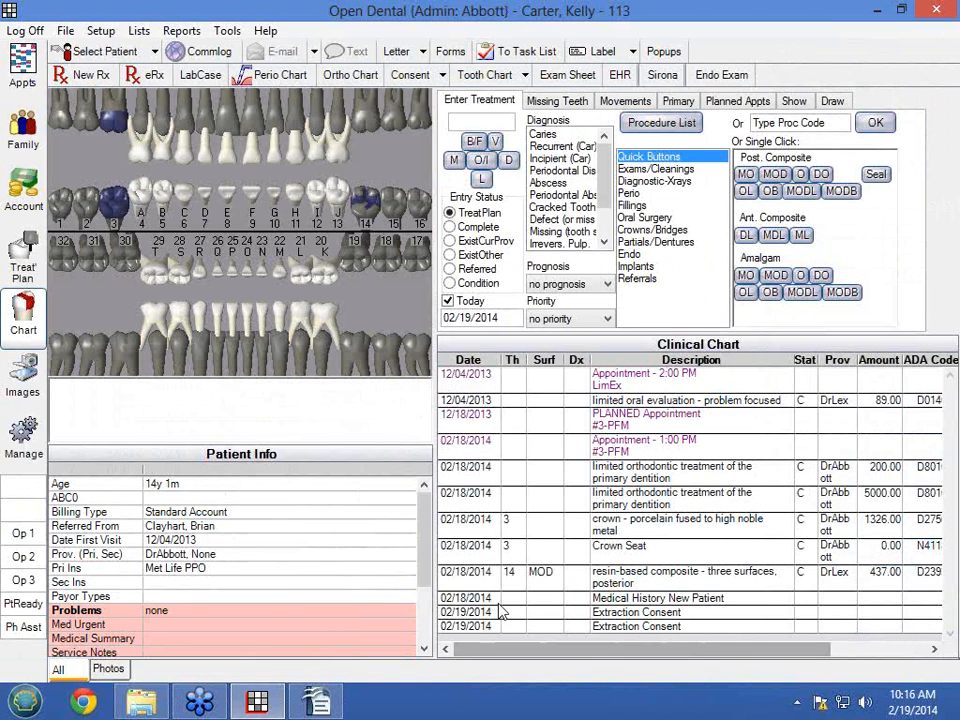
Open the sheet setup and copy the internal Referral Letter to the custom sheets
click(100, 31)
click(193, 670)
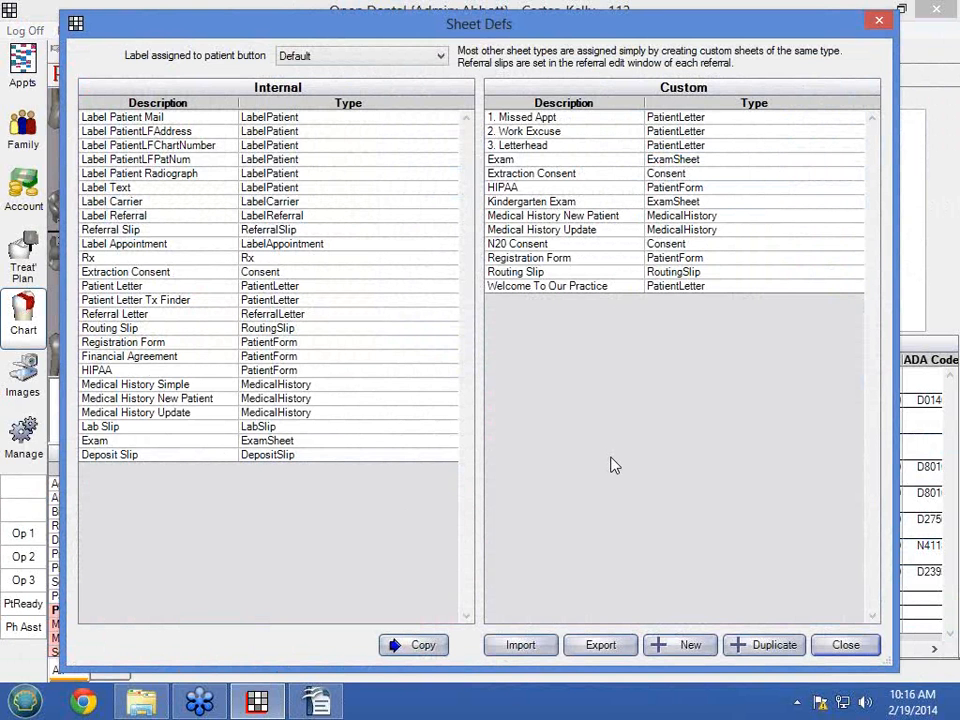
drag(518, 22, 514, 148)
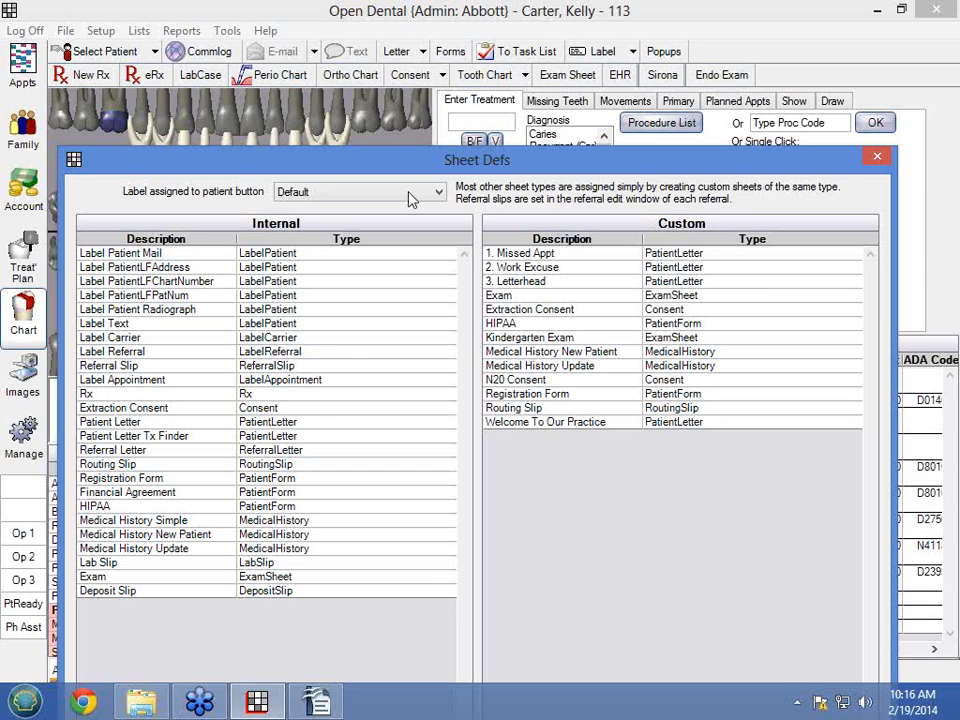
click(268, 452)
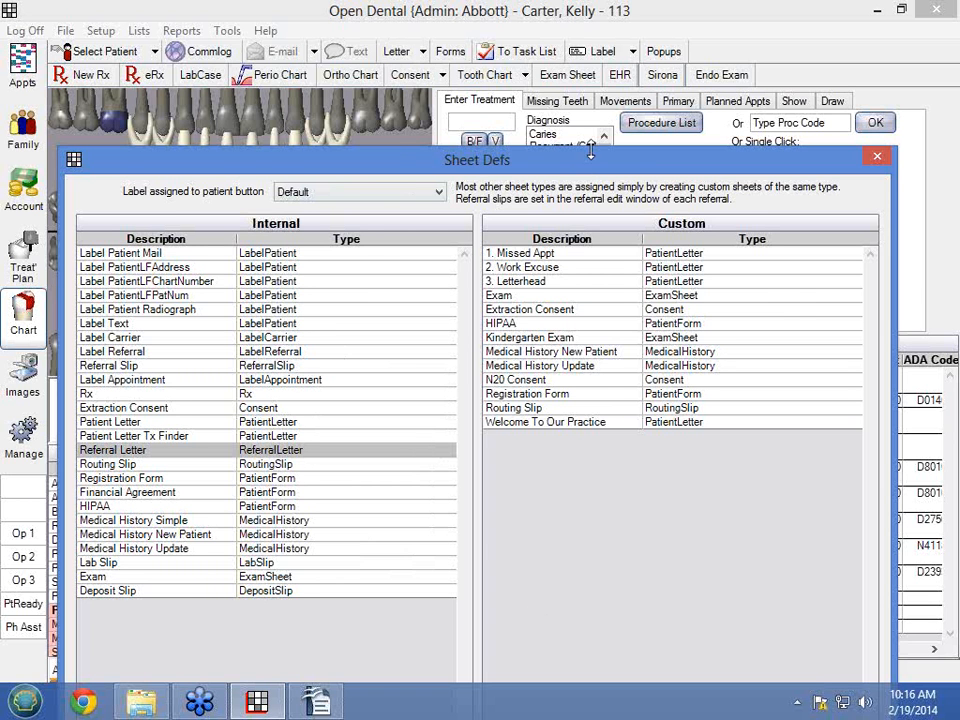
drag(575, 162, 585, 47)
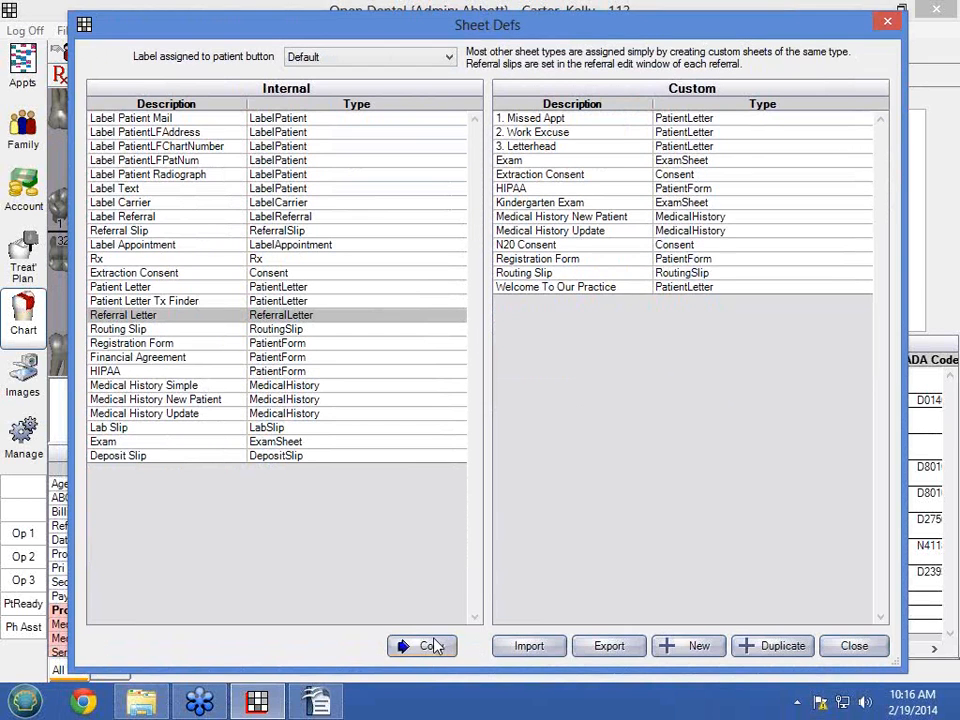
click(430, 644)
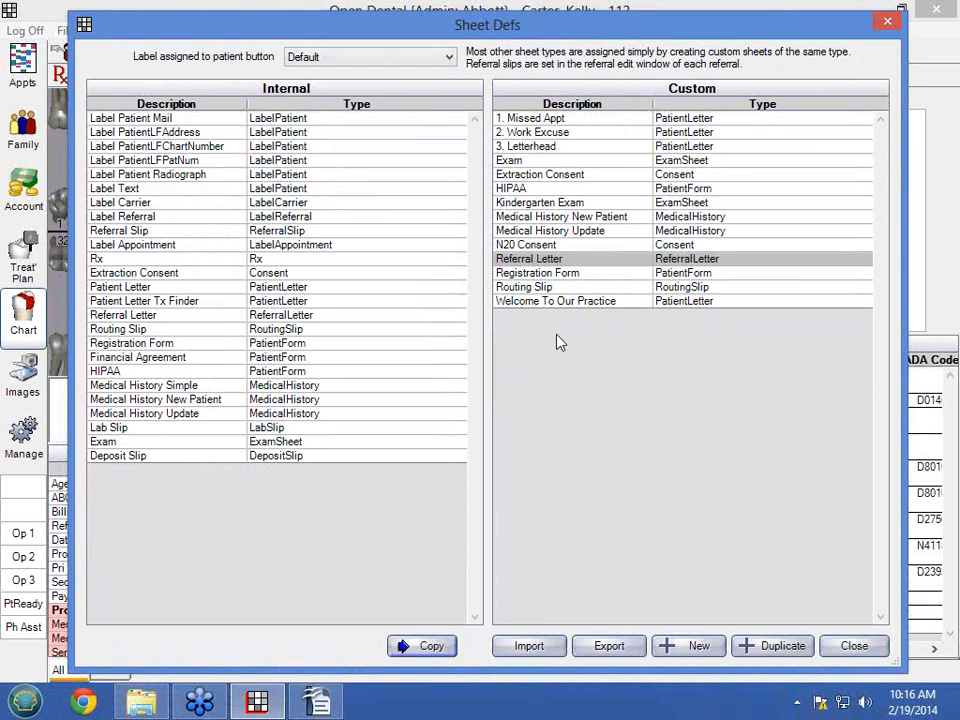
Open the custom Referral Letter for editing and change its description to Referral TO Letter
double_click(553, 262)
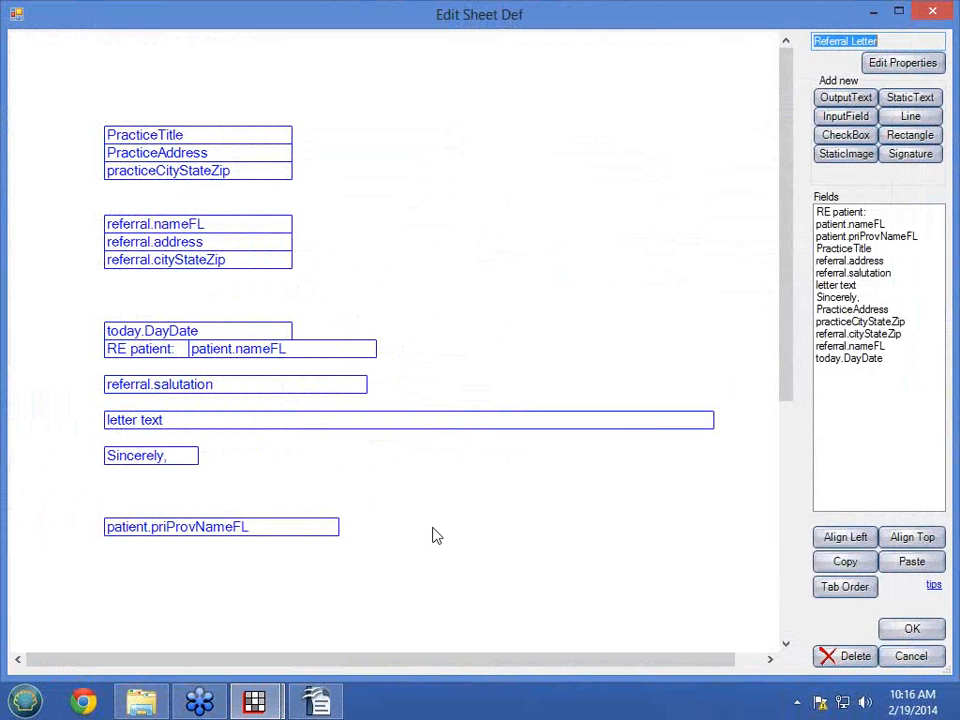
click(890, 66)
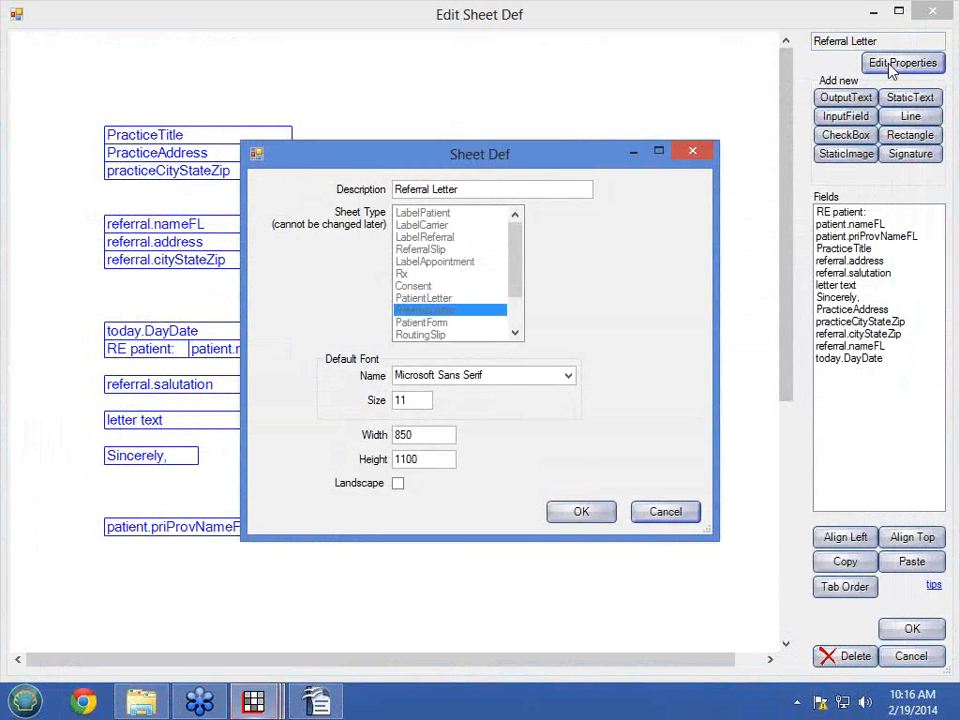
click(432, 189)
text(TO)
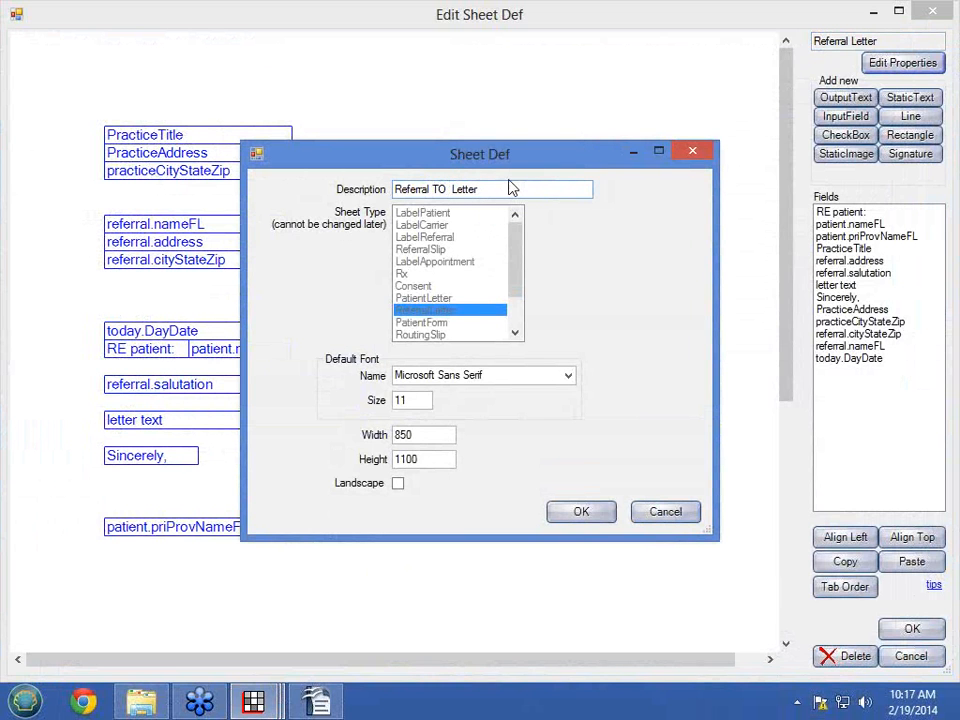
click(574, 519)
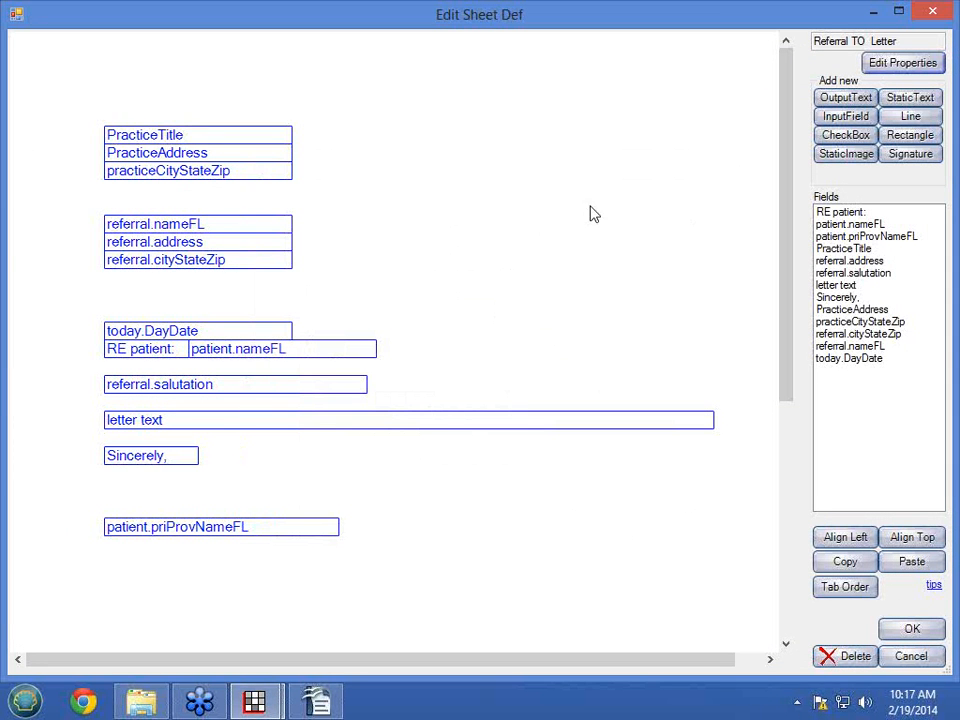
Move all fields of the referral letter down together to make room for a letterhead above PracticeTitle
drag(840, 212, 843, 357)
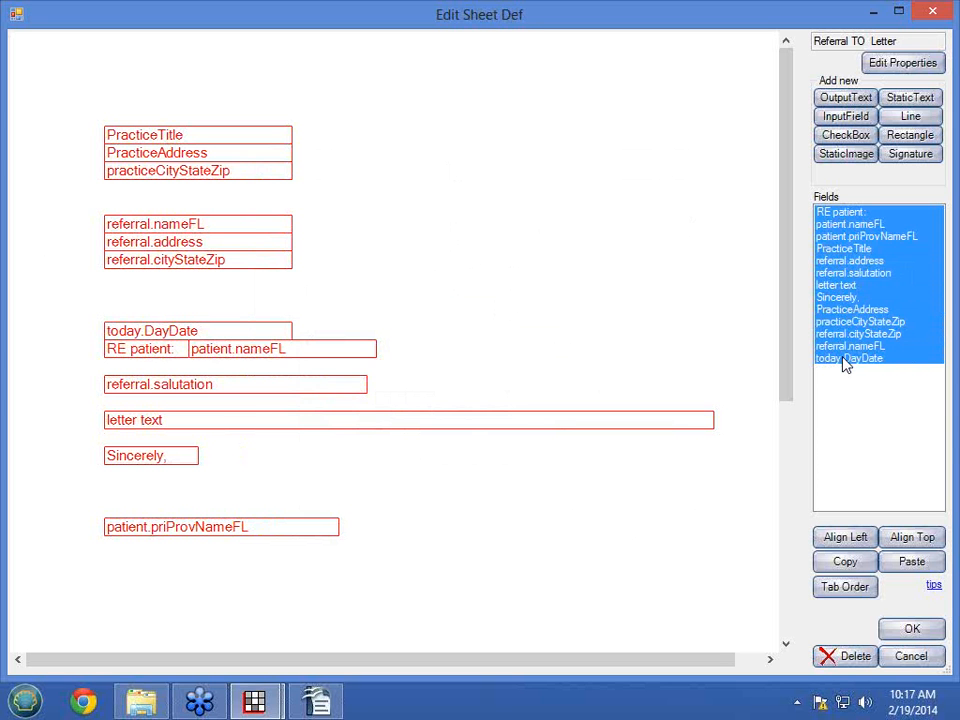
key(Down)
key(Down)
key(Down)
key(Down)
key(Down)
key(Down)
key(Down)
key(Down)
key(Down)
key(Down)
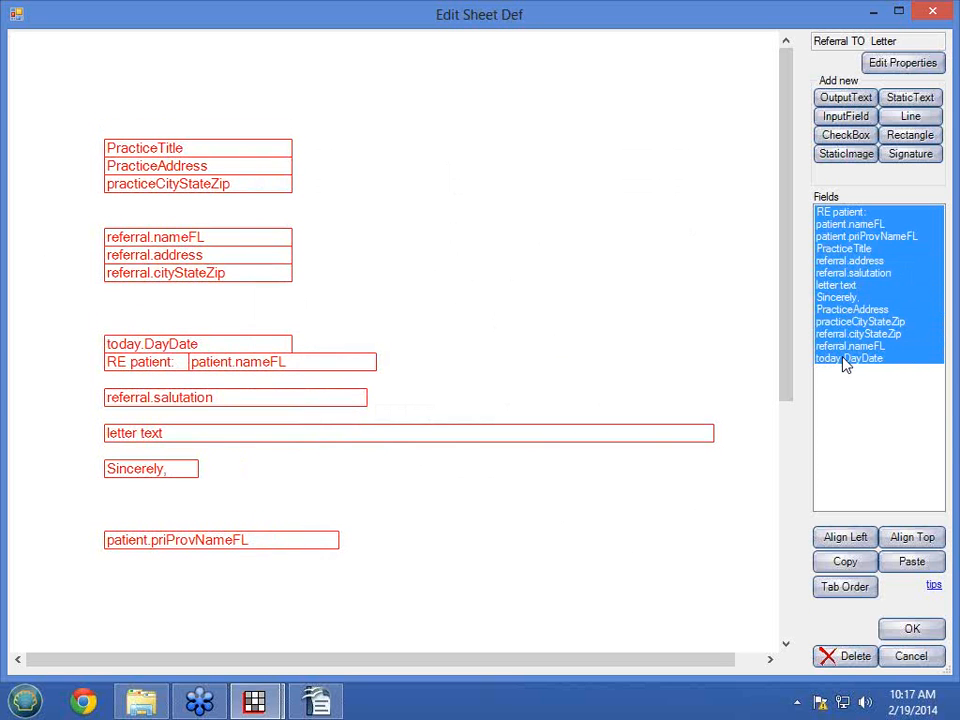
key(Down)
key(Down)
key(Down)
key(Down)
key(Down)
key(Down)
key(Down)
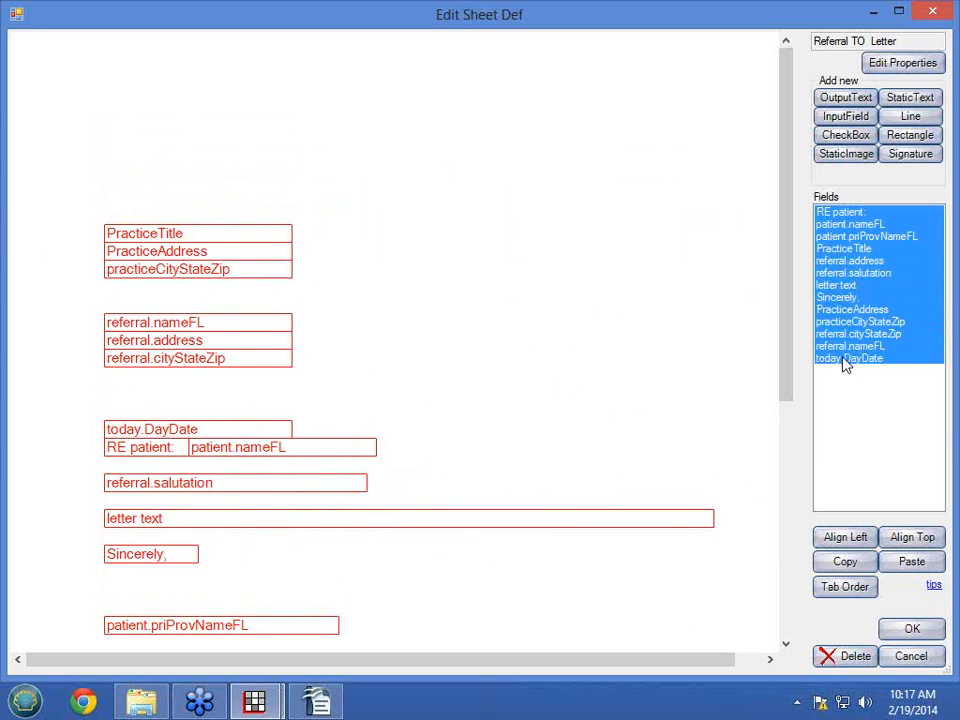
Add the static image poppy.jpg to the referral letter at its default position
click(842, 154)
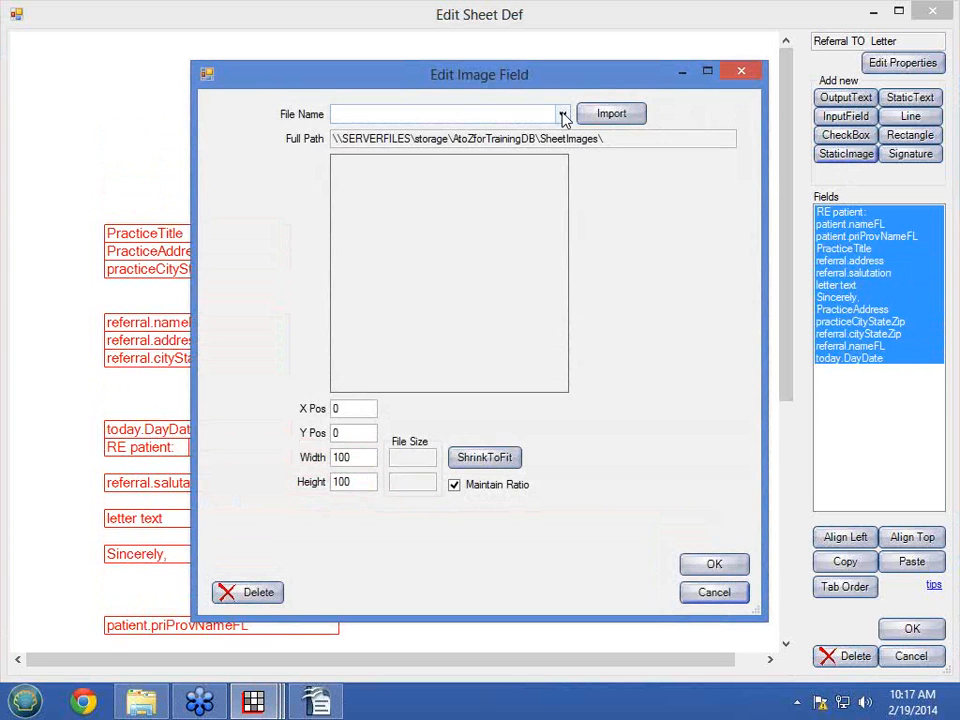
click(562, 114)
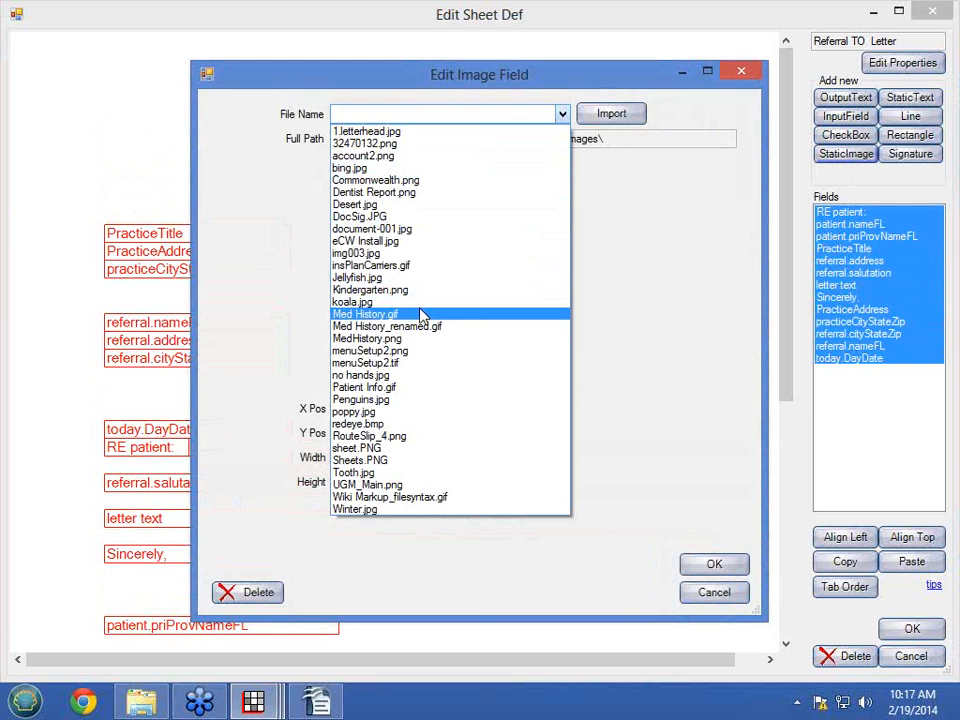
click(352, 411)
click(716, 565)
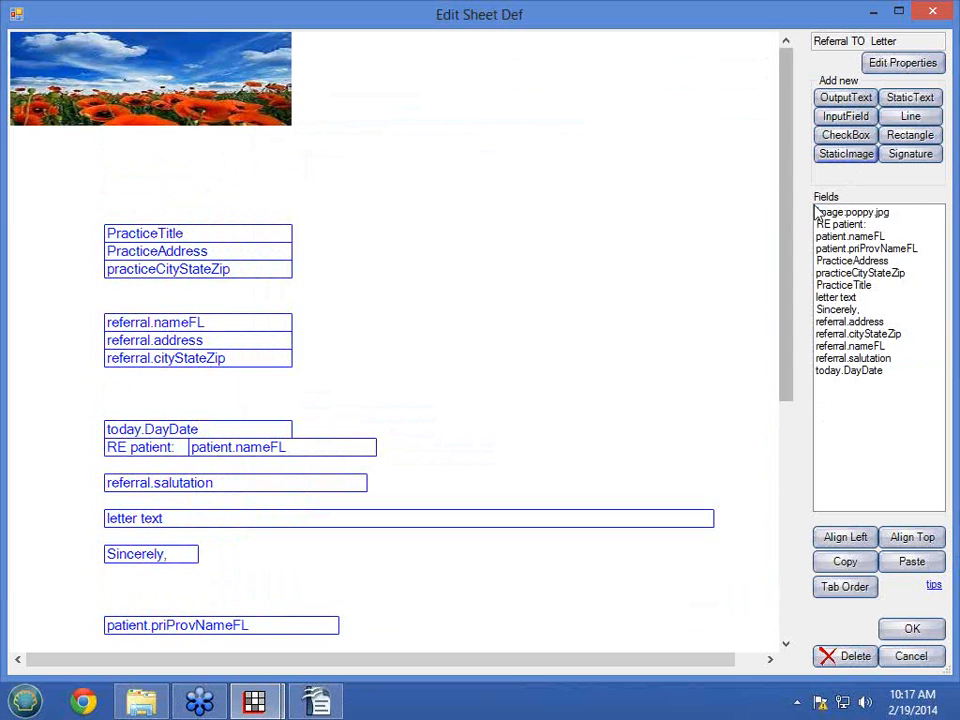
Move the poppy.jpg image right until it is roughly centered at the head of the letter
click(834, 214)
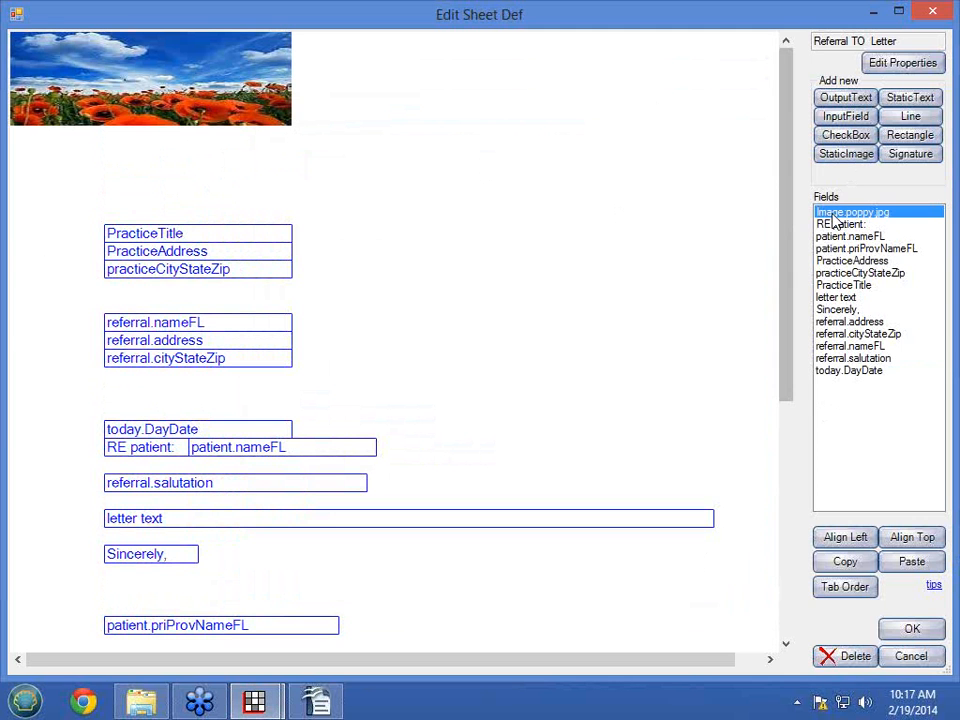
key(Right)
key(Right)
key(Right)
key(Right)
key(Right)
key(Right)
key(Right)
key(Right)
key(Right)
key(Right)
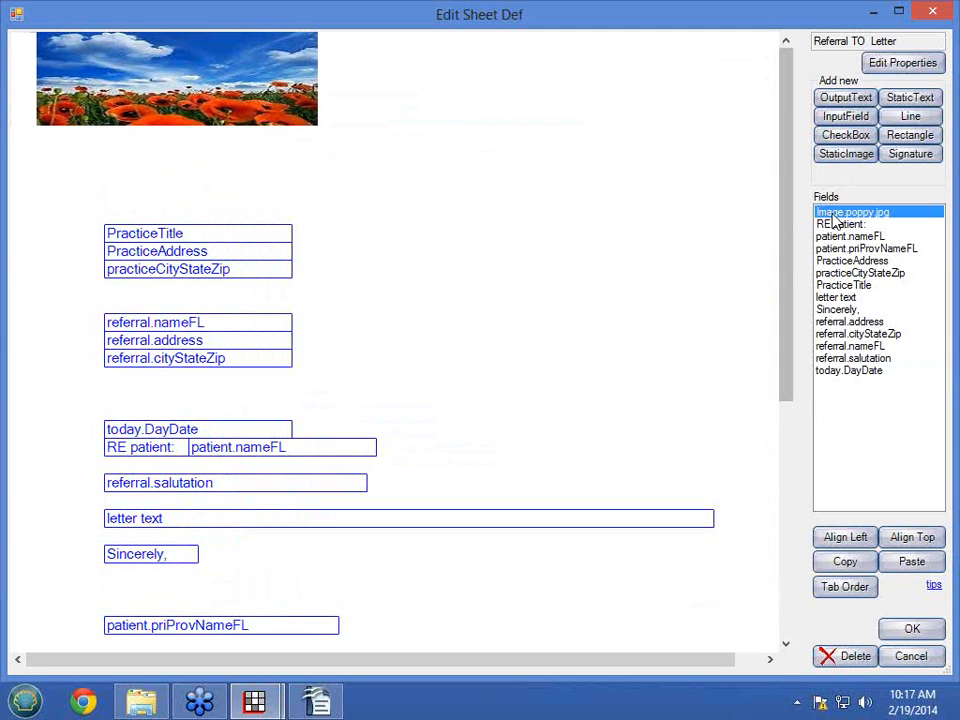
key(Right)
key(Right)
key(Right)
key(Right)
key(Right)
key(Right)
key(Right)
key(Right)
key(Right)
key(Right)
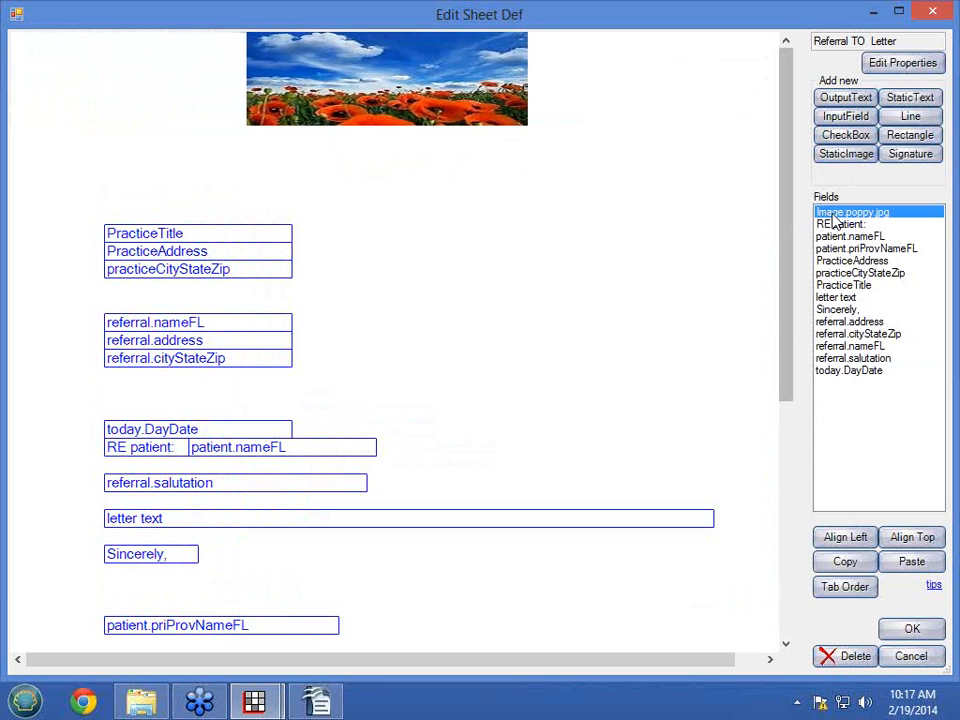
key(Right)
key(Right)
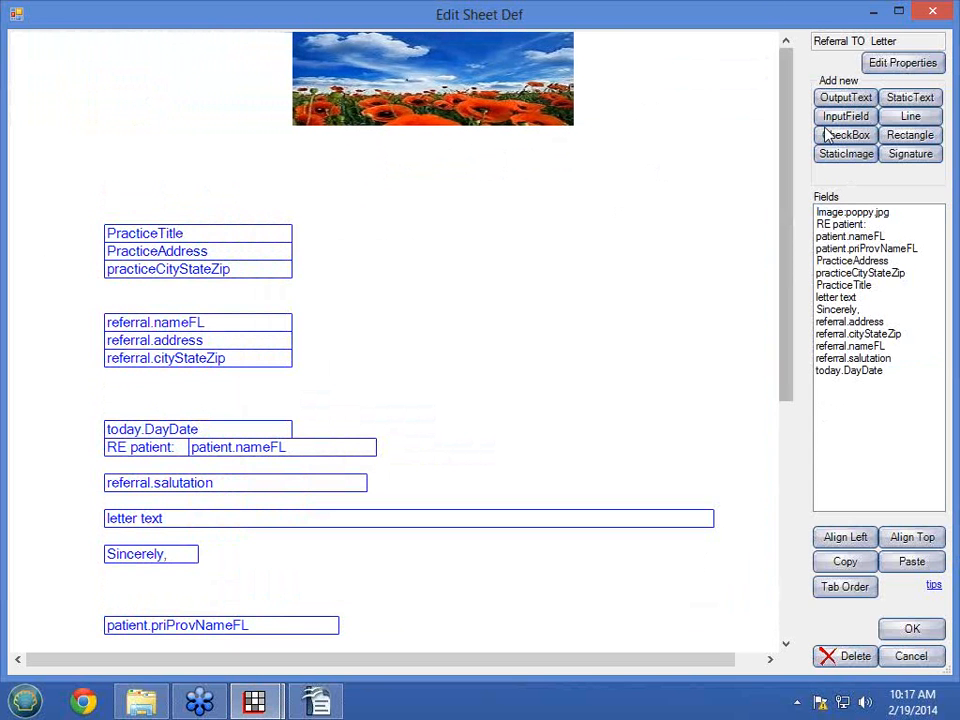
Start a new static text field for the letterhead with the text Poppy Dental
click(914, 99)
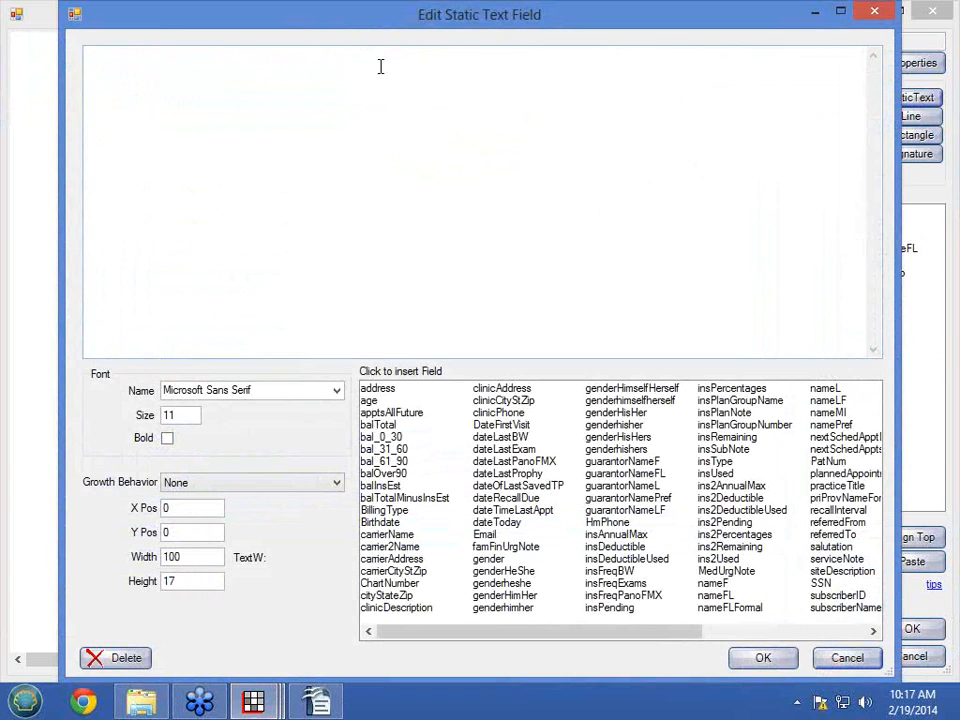
text(Popp)
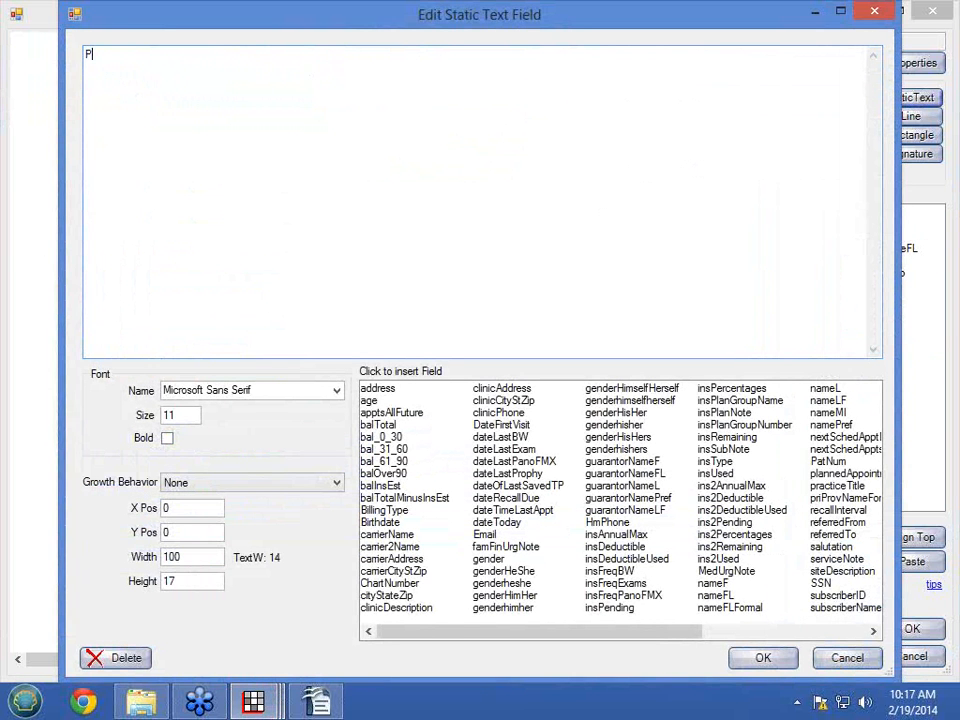
key(BackSpace)
key(BackSpace)
text(ppy )
text(Detna)
text(l)
key(BackSpace)
key(BackSpace)
key(BackSpace)
text(ntal)
Format the Poppy Dental text as size 18 bold, with width 130 and height 20, and add it to the letter
click(182, 414)
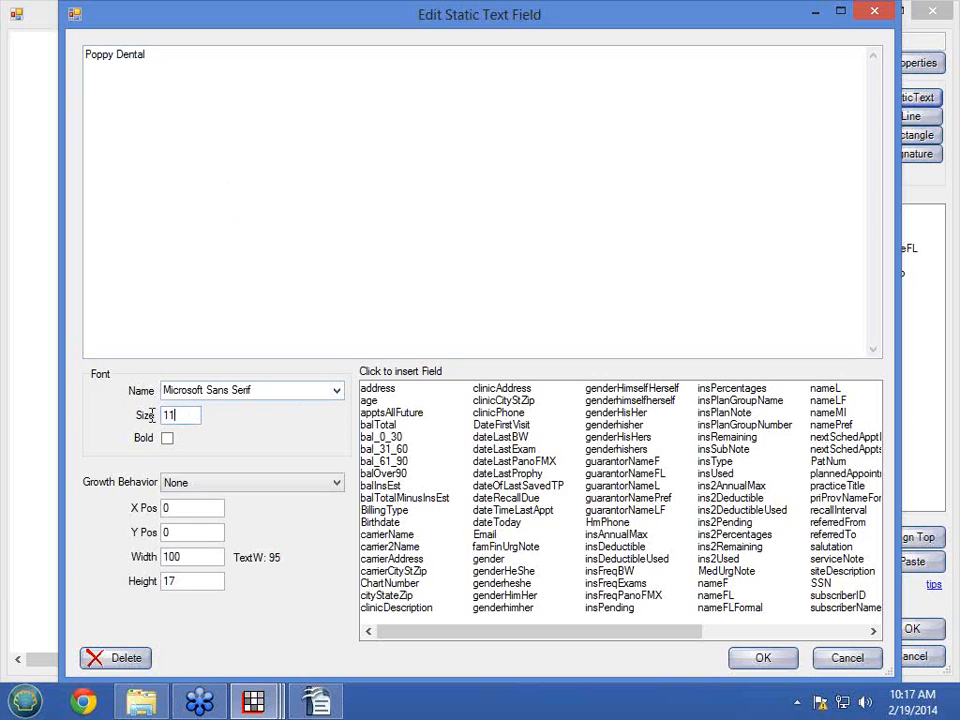
drag(152, 415, 134, 414)
text(18)
click(168, 440)
drag(190, 557, 146, 557)
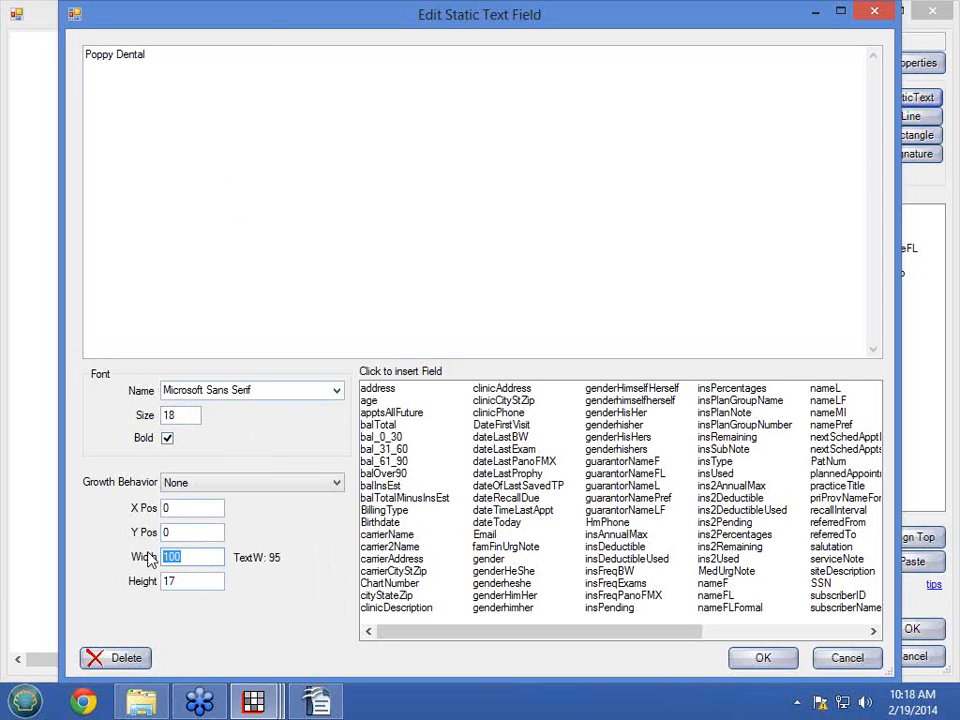
text(130)
drag(180, 586, 129, 594)
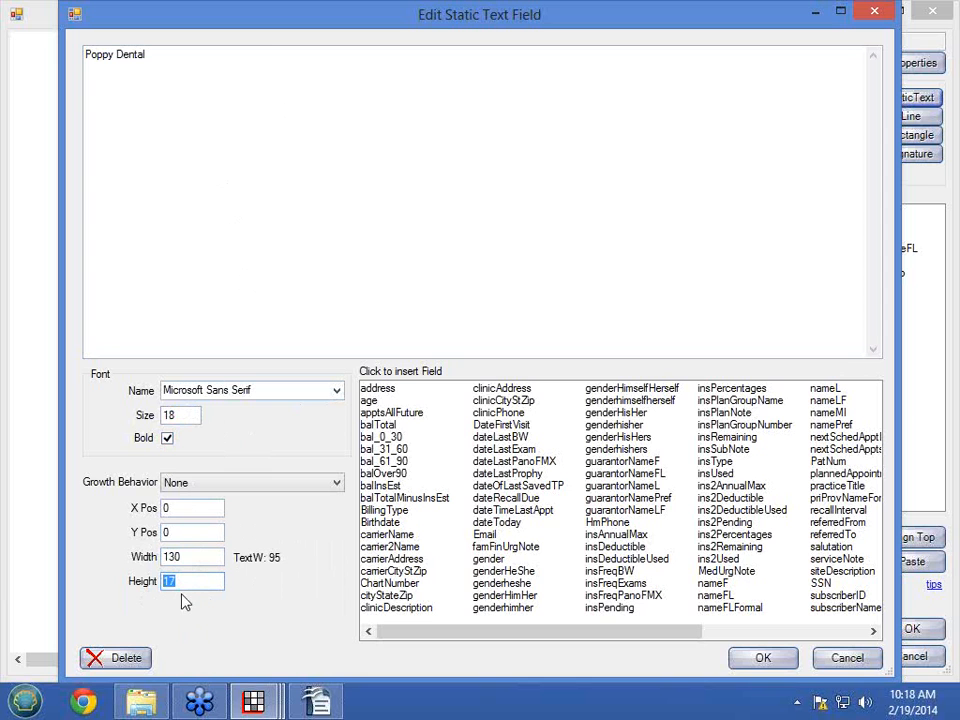
text(20)
click(762, 657)
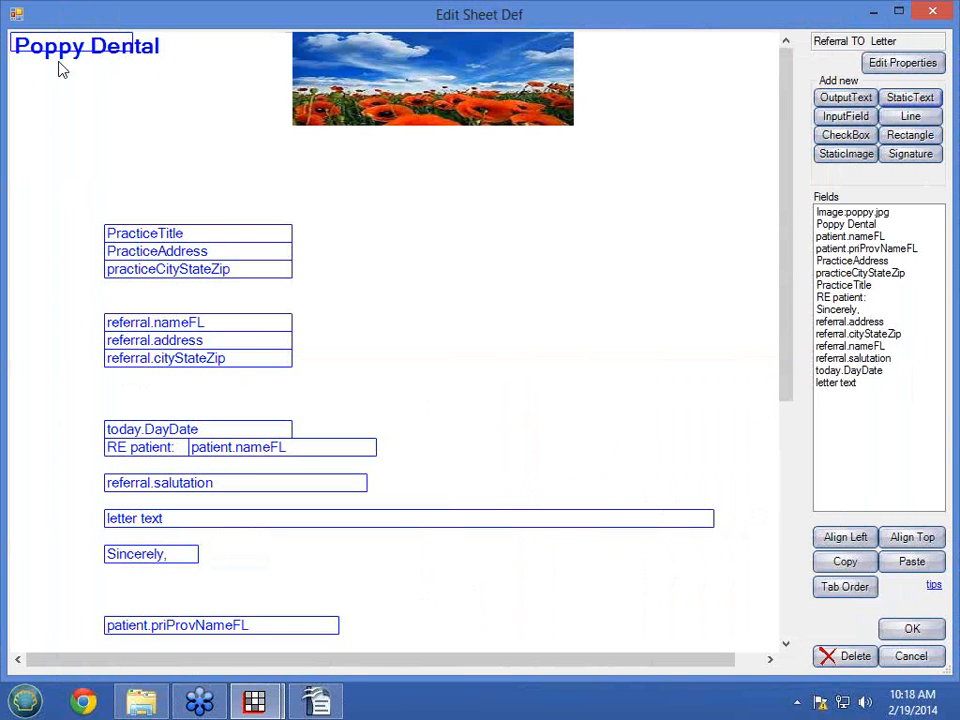
Resize the Poppy Dental text field to width 200 and height 25, and center it just beneath the poppy image
double_click(86, 48)
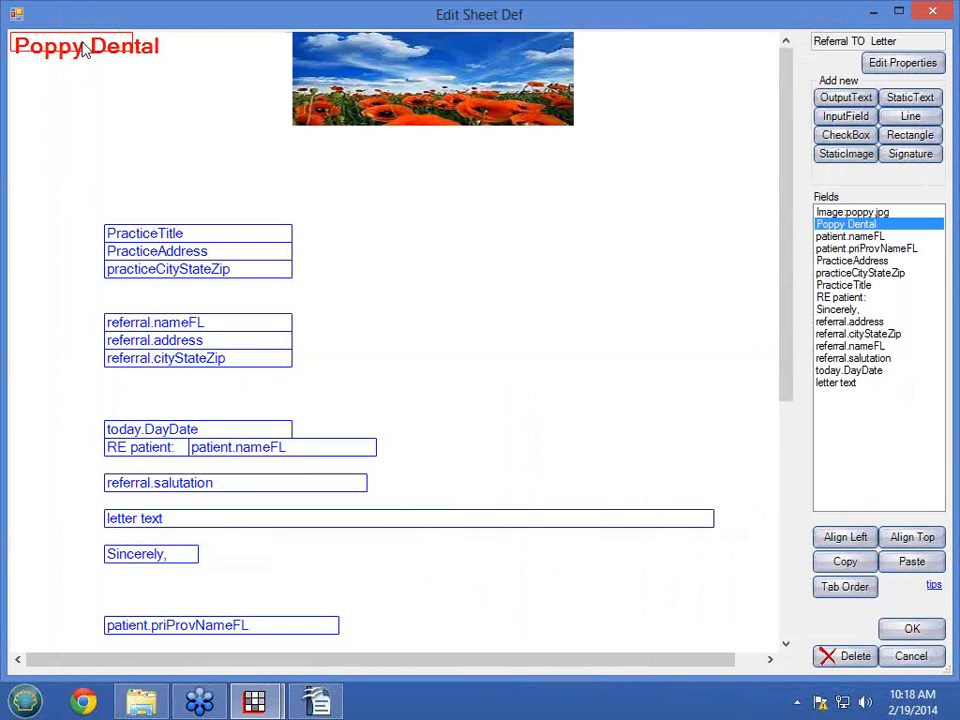
drag(188, 581, 140, 581)
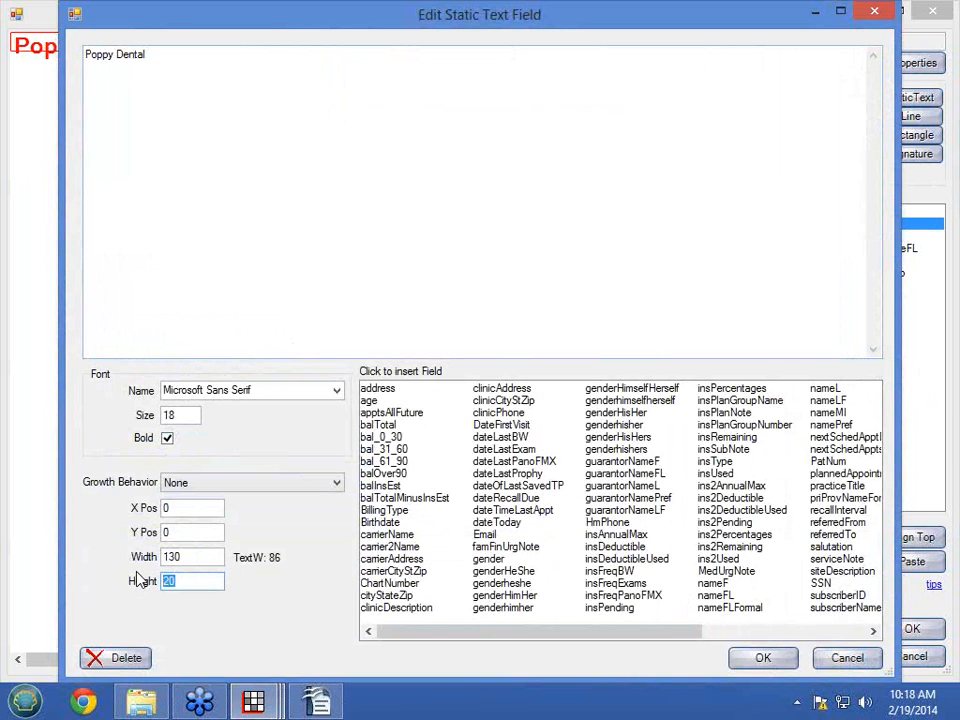
text(25)
drag(192, 557, 146, 557)
text(200)
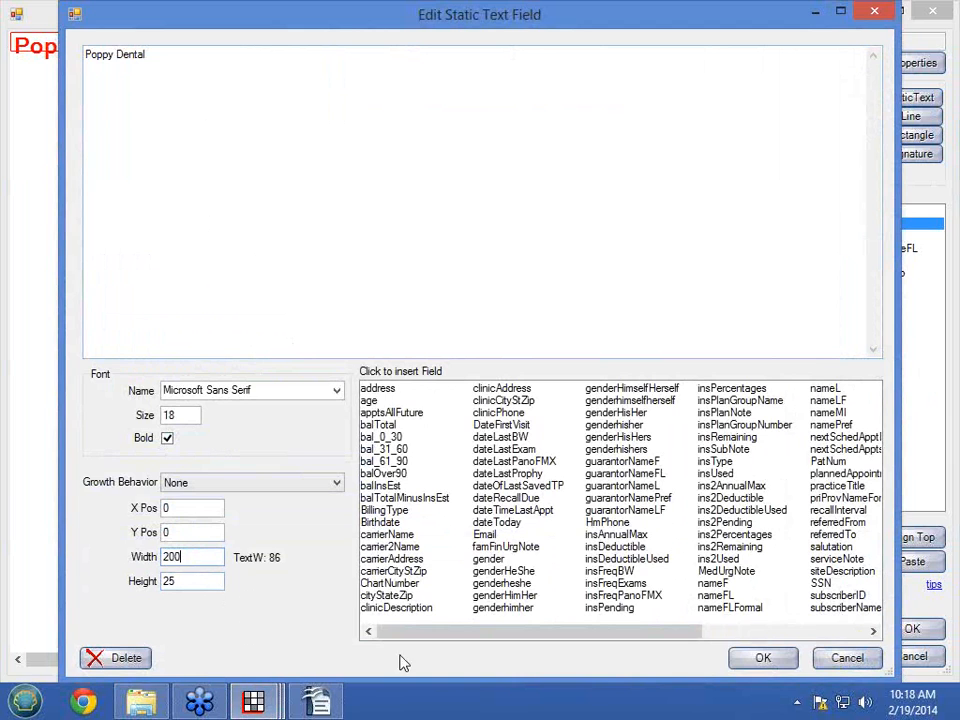
click(756, 657)
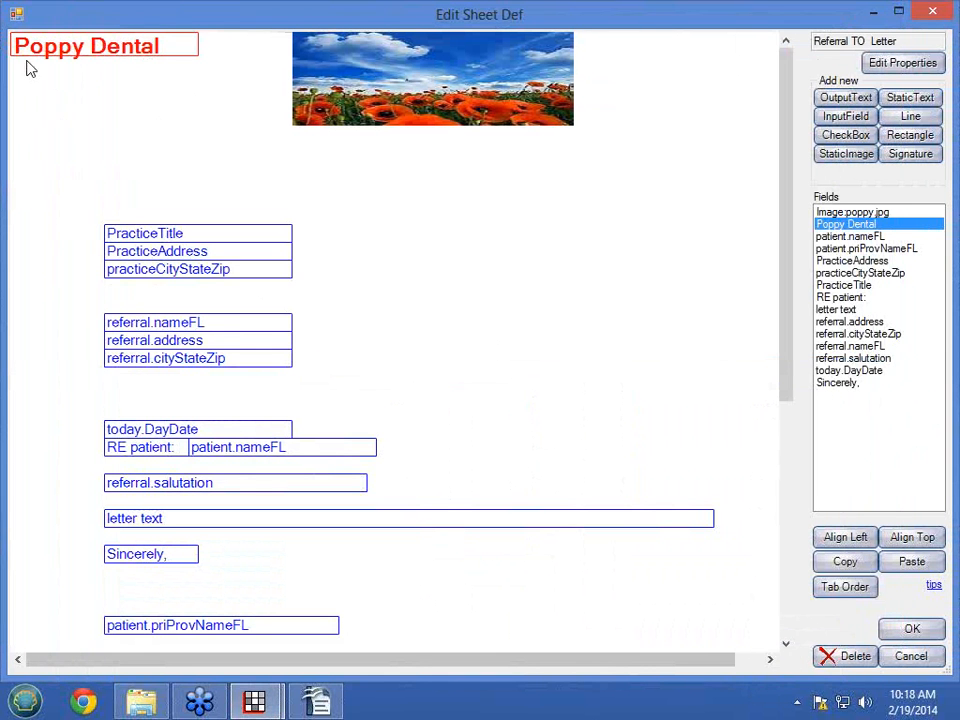
drag(88, 52, 433, 148)
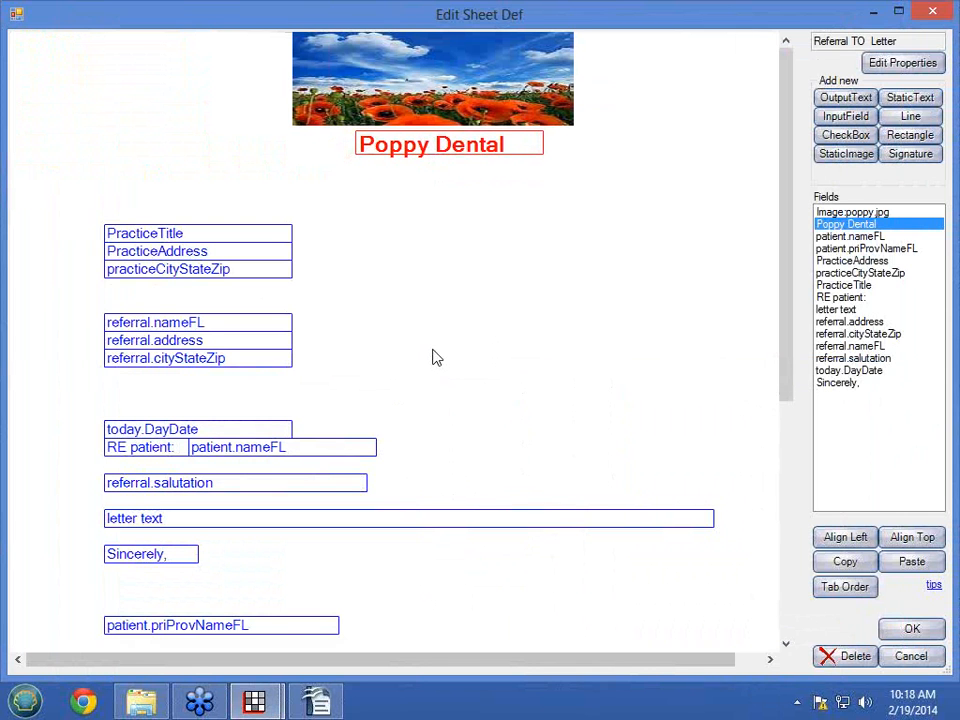
Replace the placeholder letter text with "We'd like to welcome our wonderful patient to your practice for services."
click(195, 520)
double_click(195, 520)
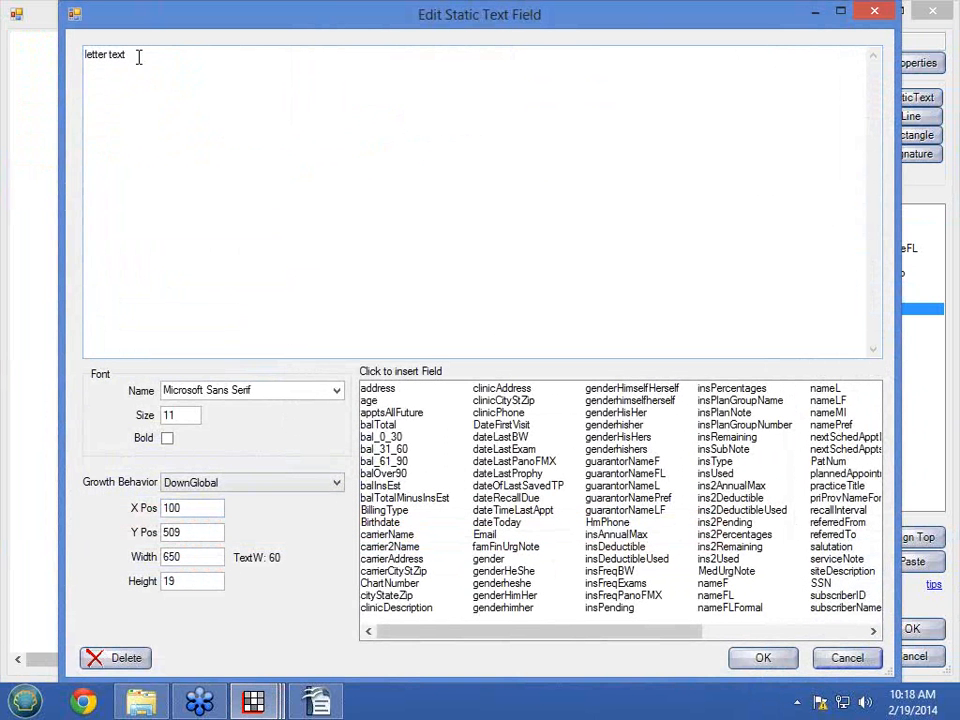
drag(139, 57, 84, 57)
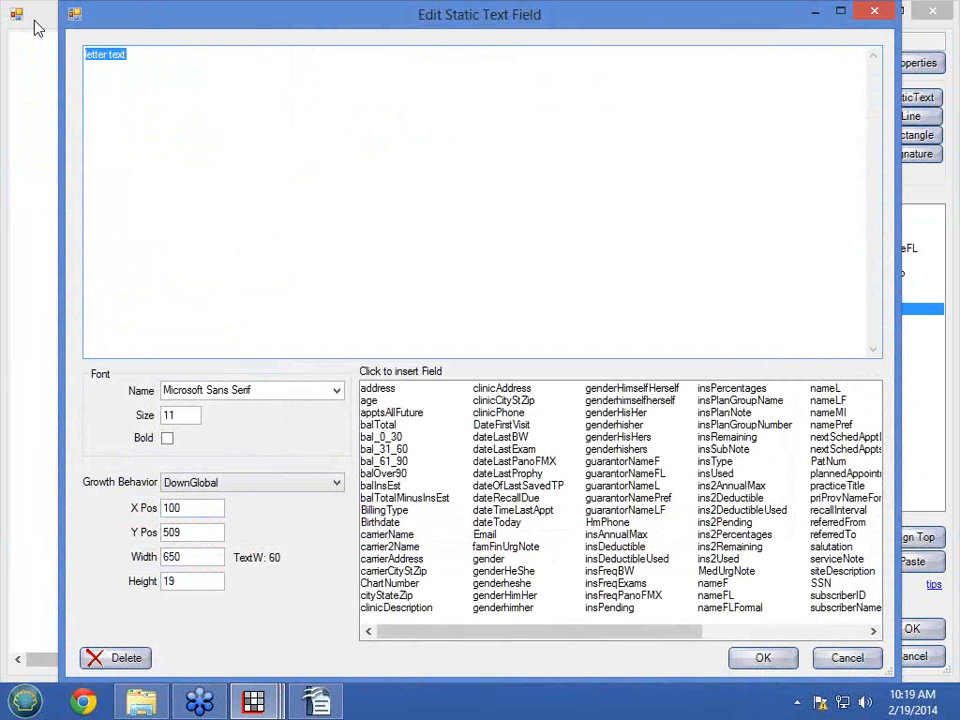
text(We'd like)
text(welc)
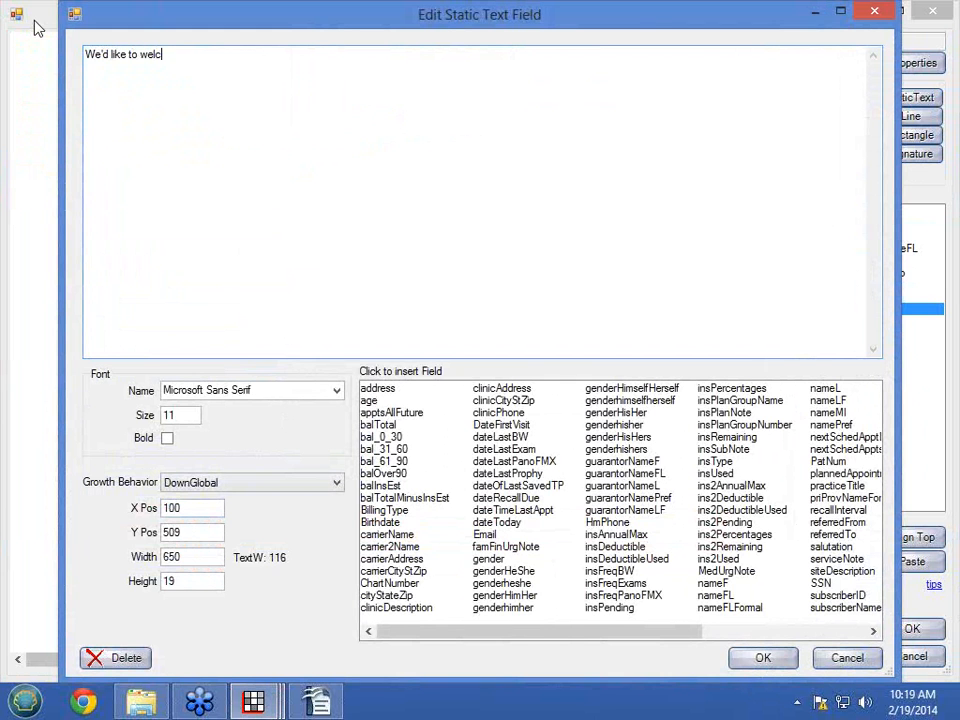
text(ome our wonderful)
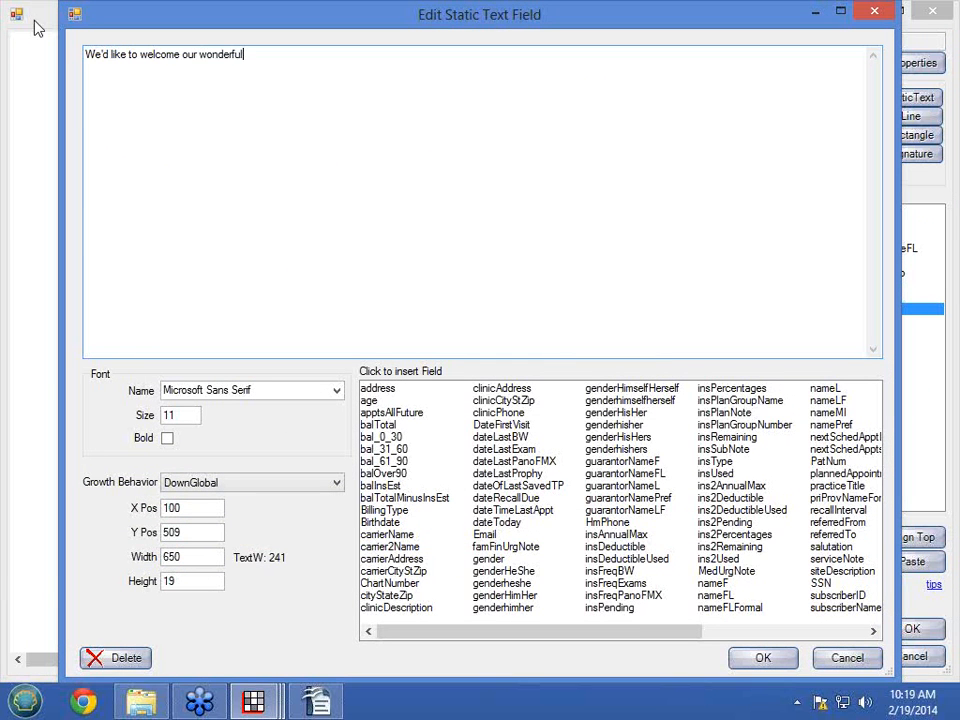
text( patient to your prac)
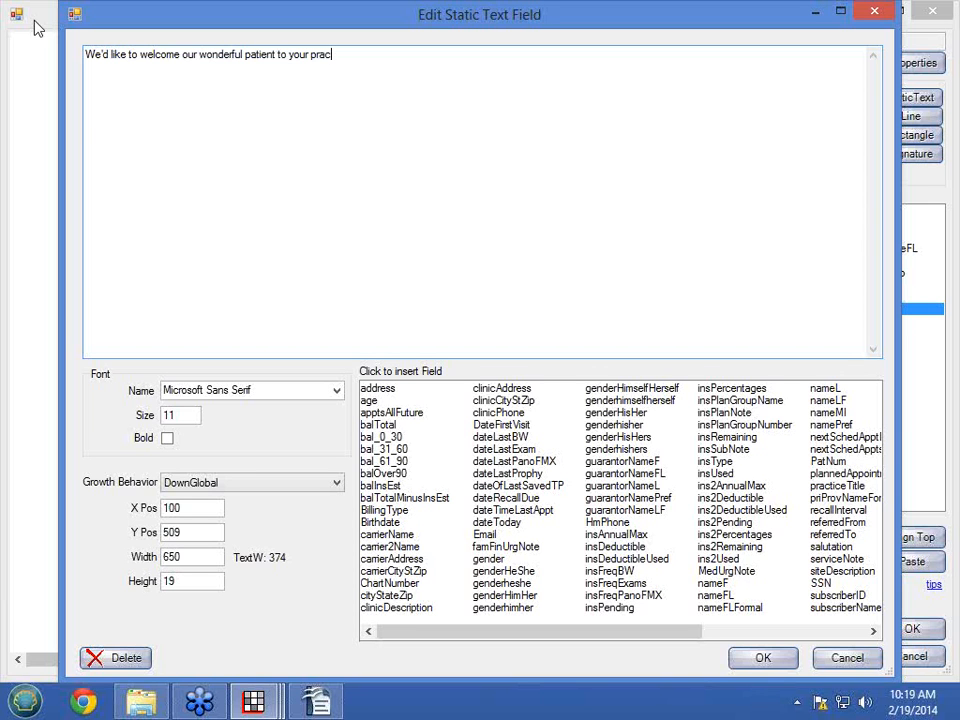
text(tice for services.)
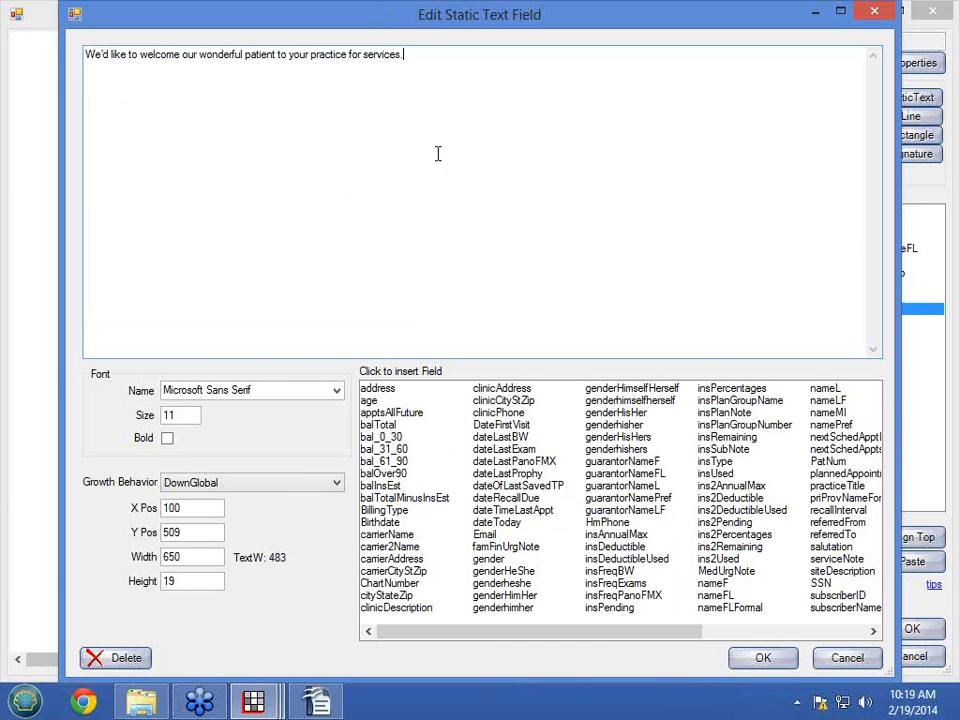
Insert the nameFL field after "patient" in the letter sentence, set off by commas, and accept the text field
click(276, 54)
text(,)
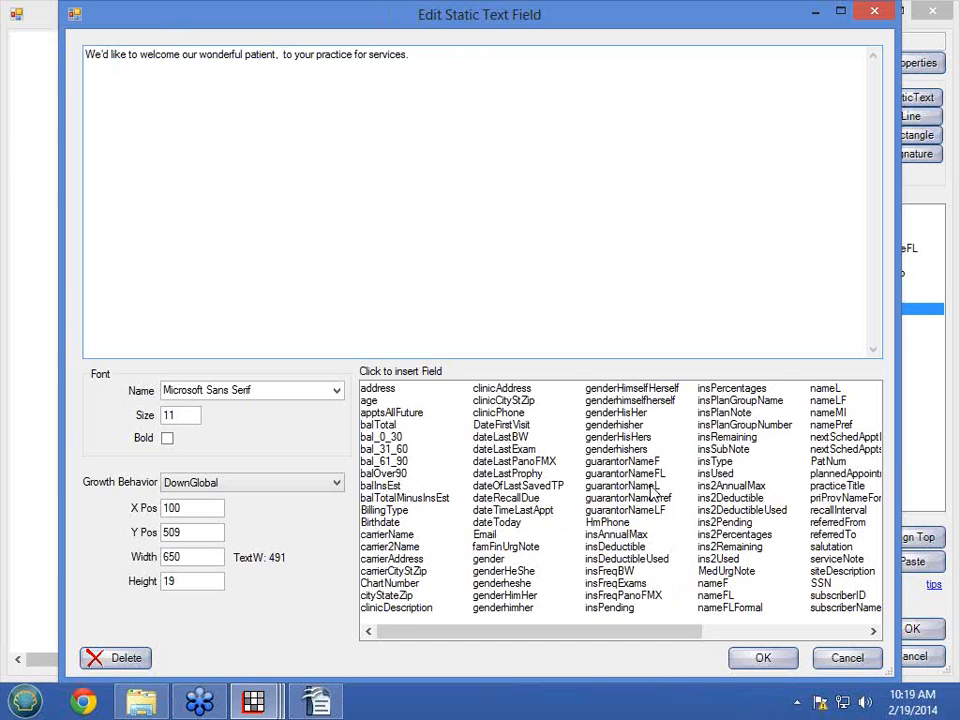
click(716, 597)
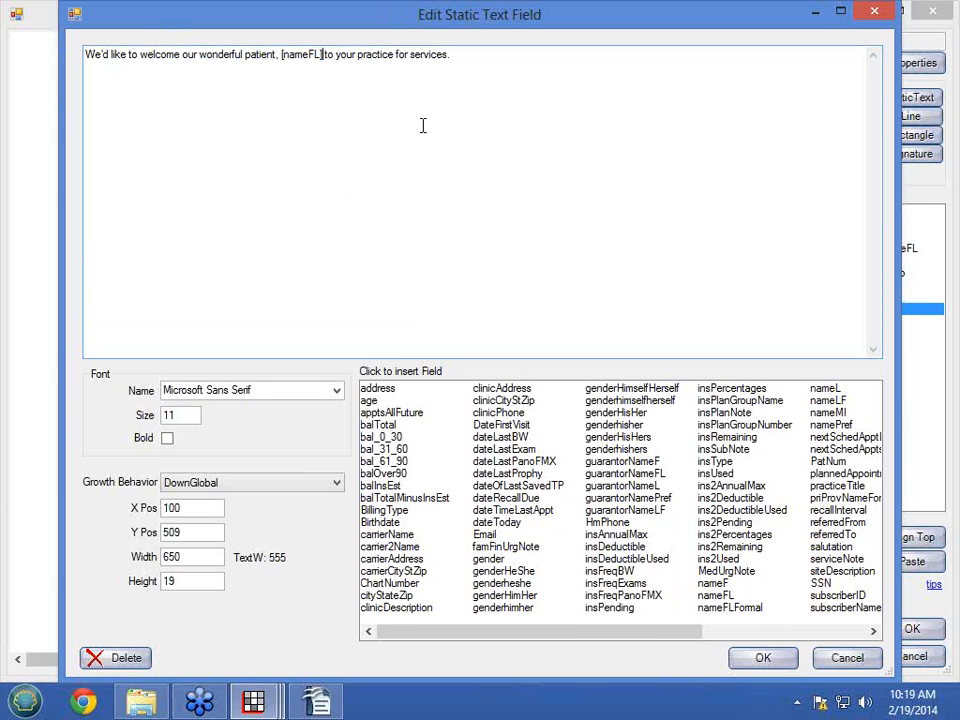
text(,)
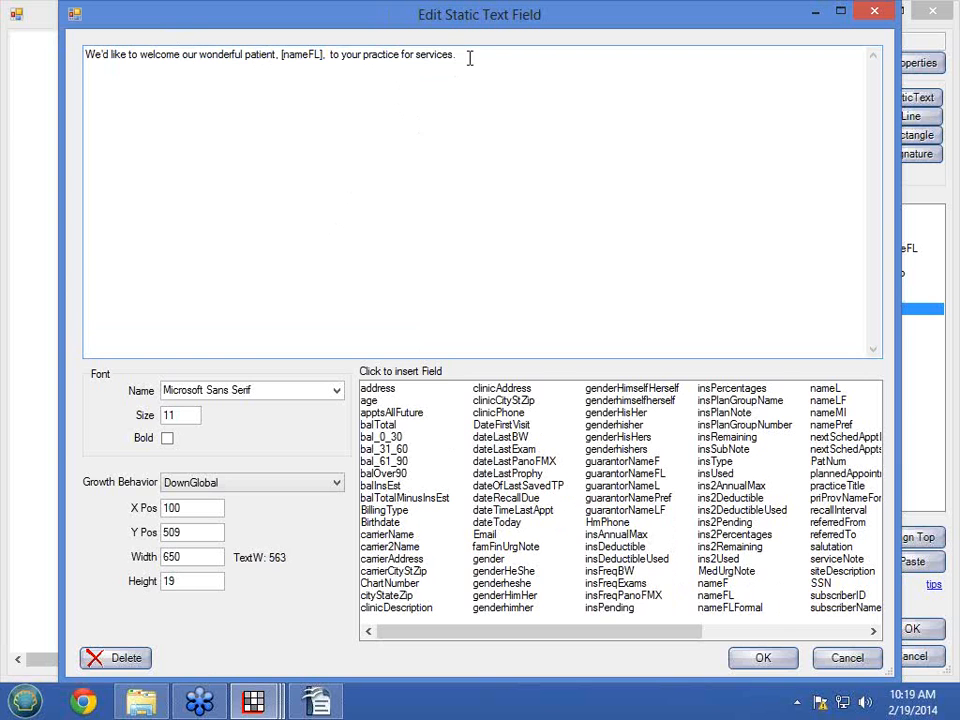
click(762, 657)
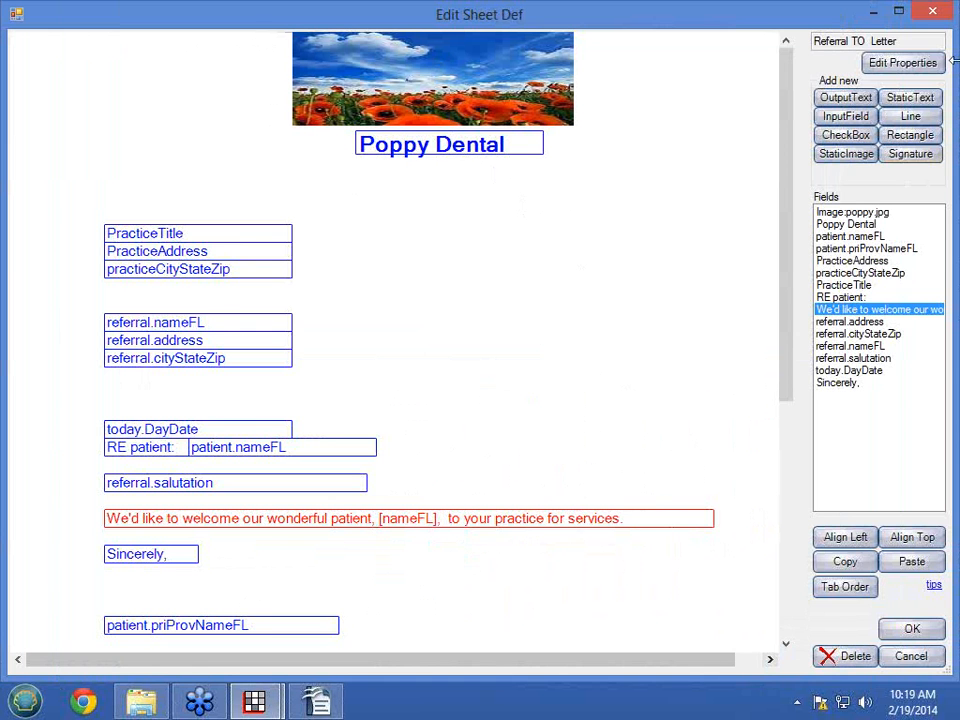
Save the Referral TO Letter sheet and duplicate it in the custom sheets
mouse_move(910, 497)
click(909, 628)
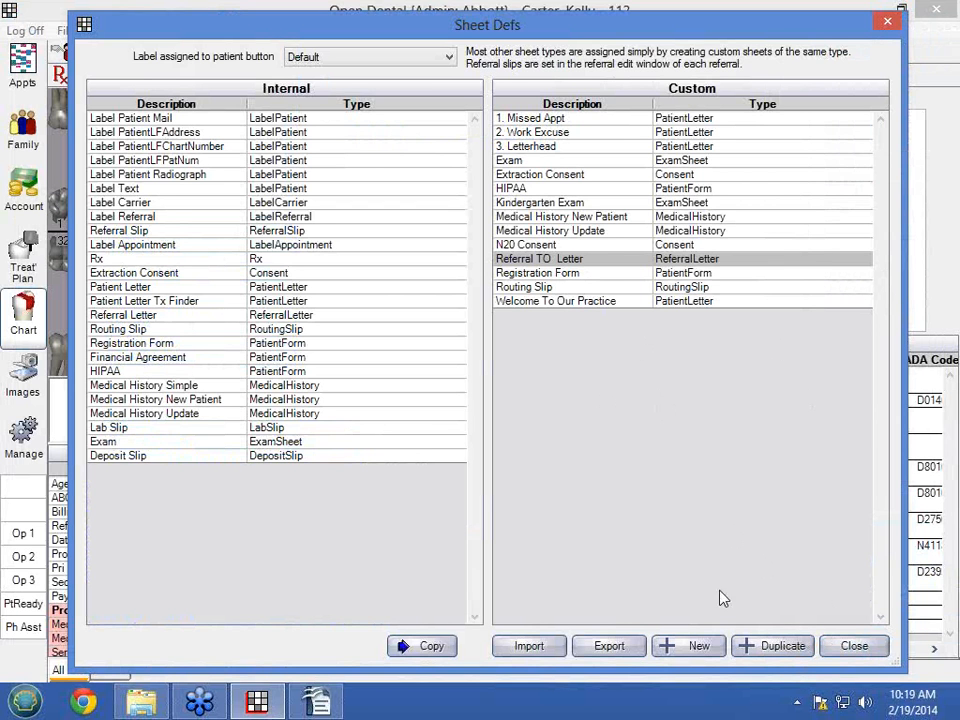
click(776, 647)
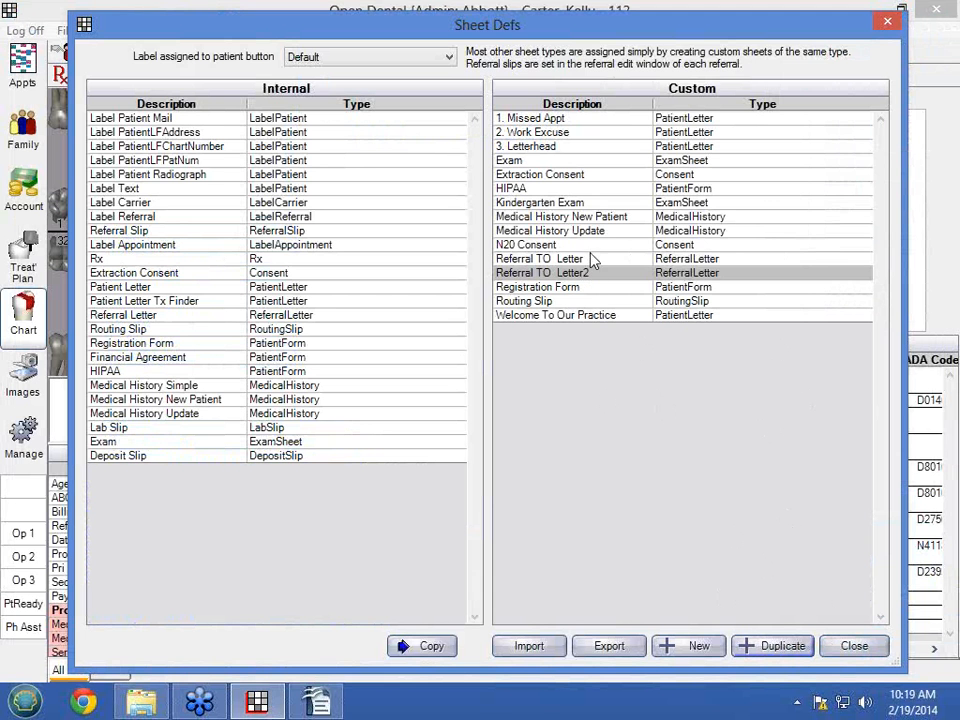
Open the duplicated referral letter and change its description to "TY - Referral FROM Letter2"
double_click(547, 283)
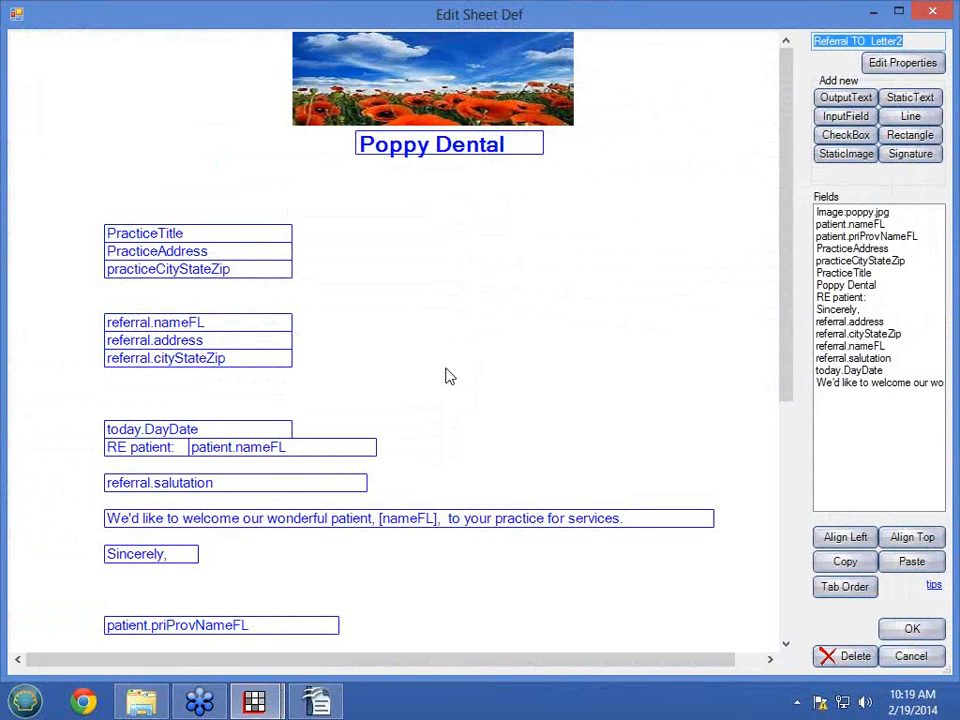
click(904, 65)
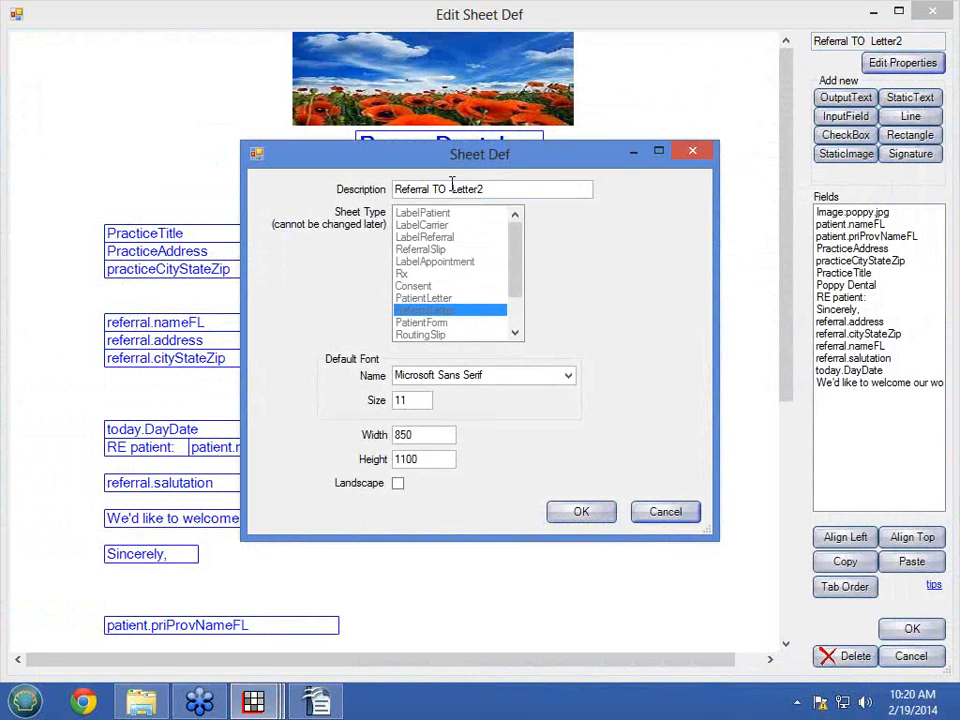
click(447, 188)
key(BackSpace)
key(BackSpace)
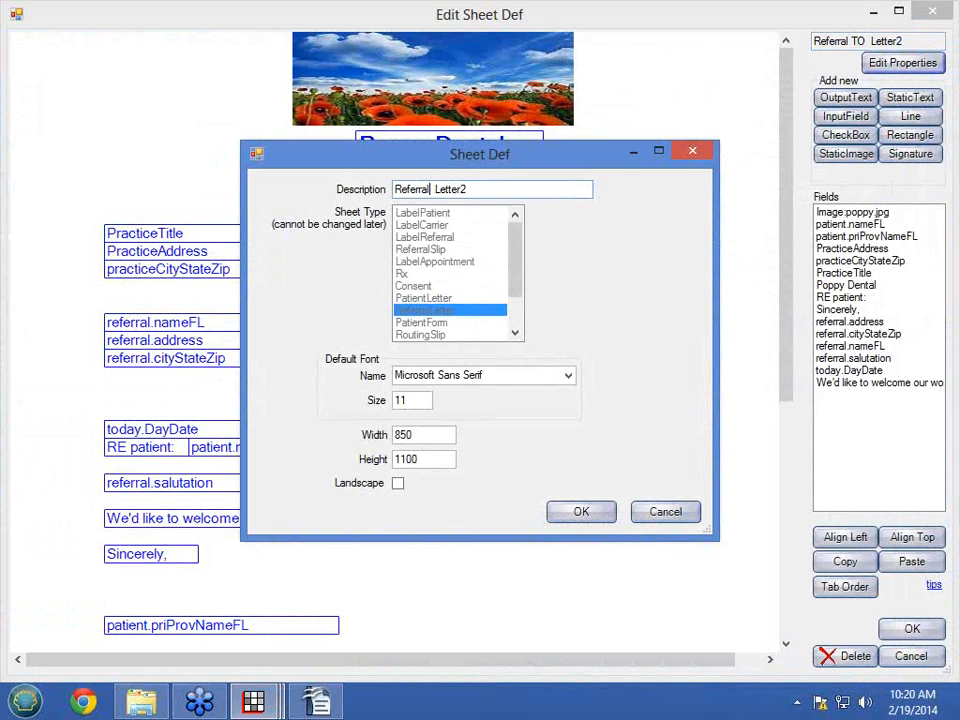
text(FROM)
click(396, 189)
text(To )
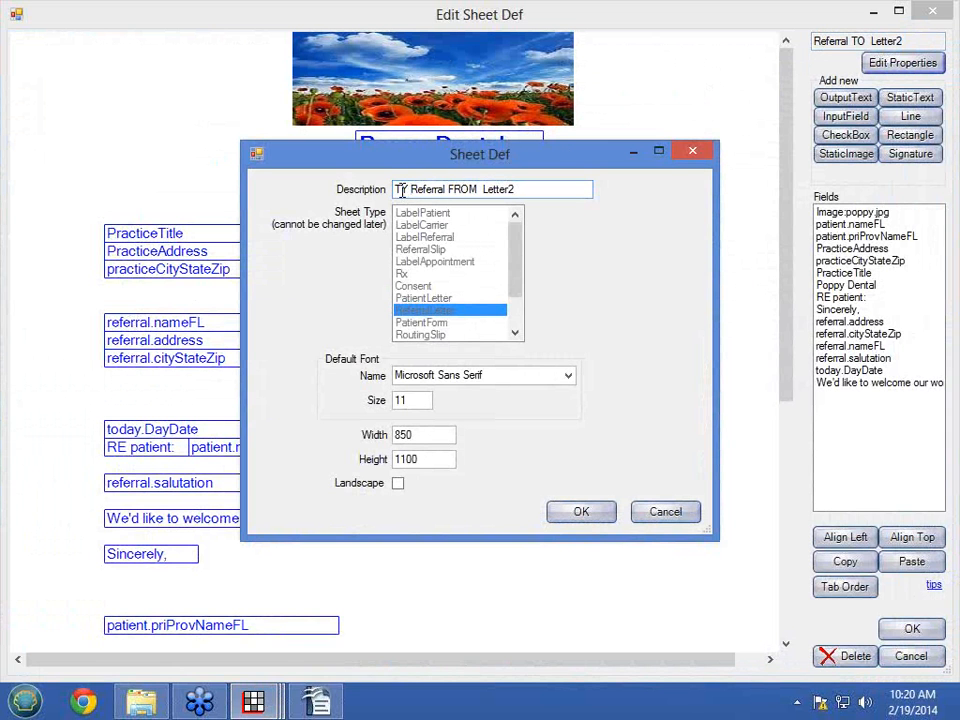
text(Y -)
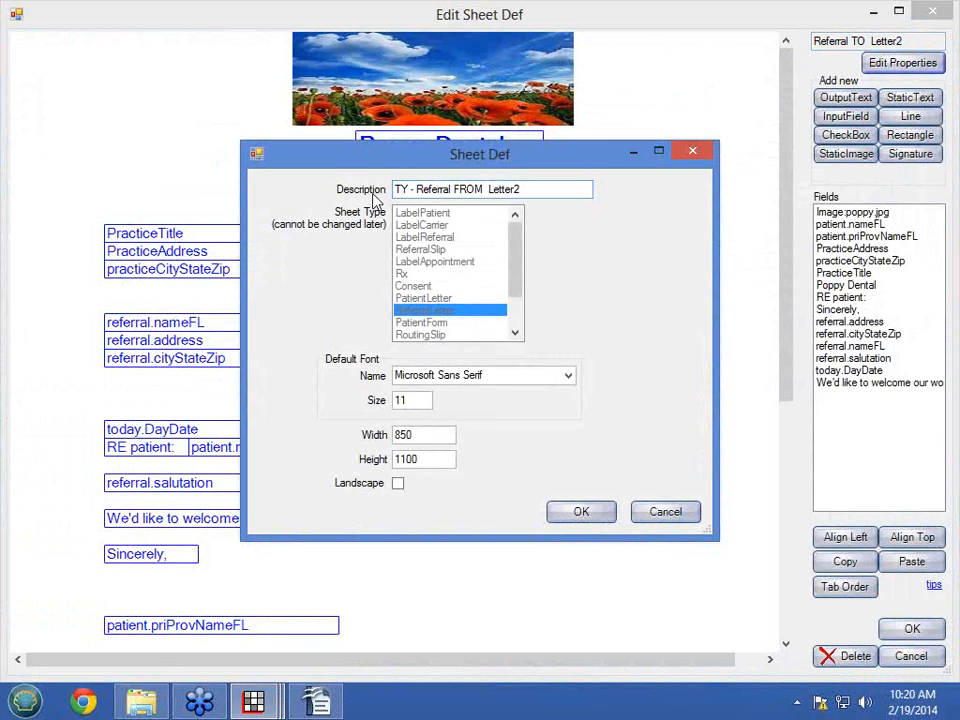
click(566, 513)
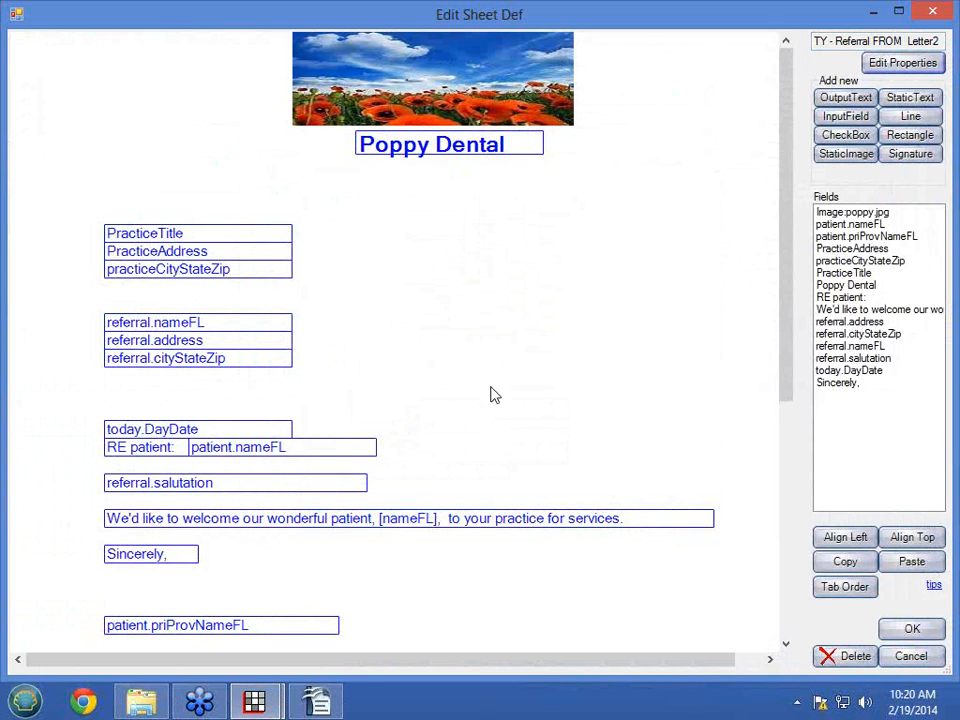
In the duplicate's body text, replace "welcome our" with "thank you for your" before "wonderful"
double_click(277, 526)
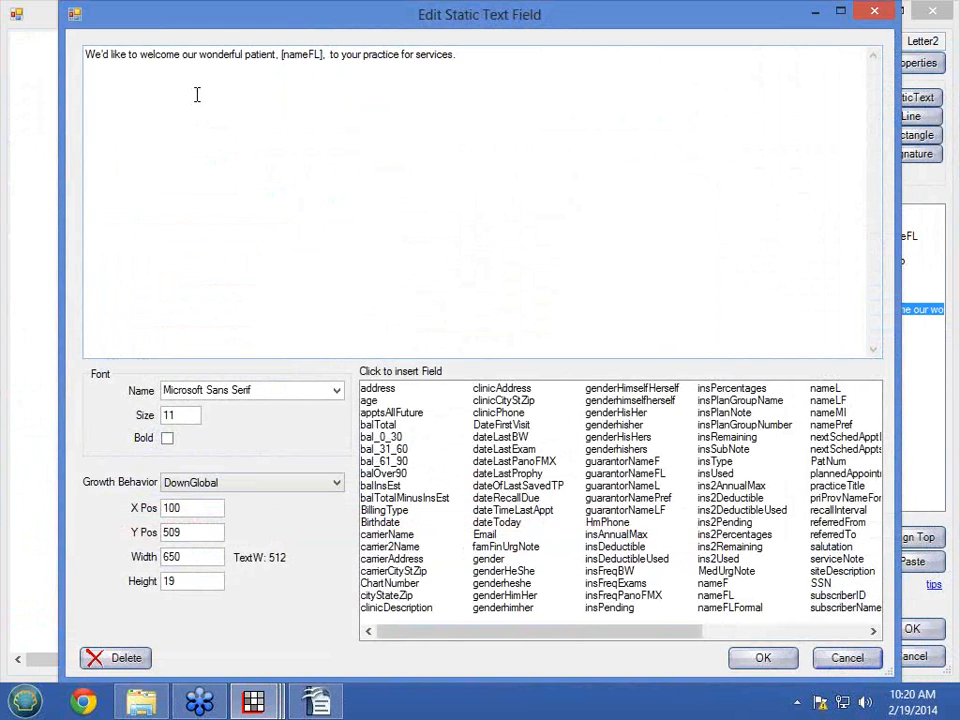
click(142, 57)
text(thank you for )
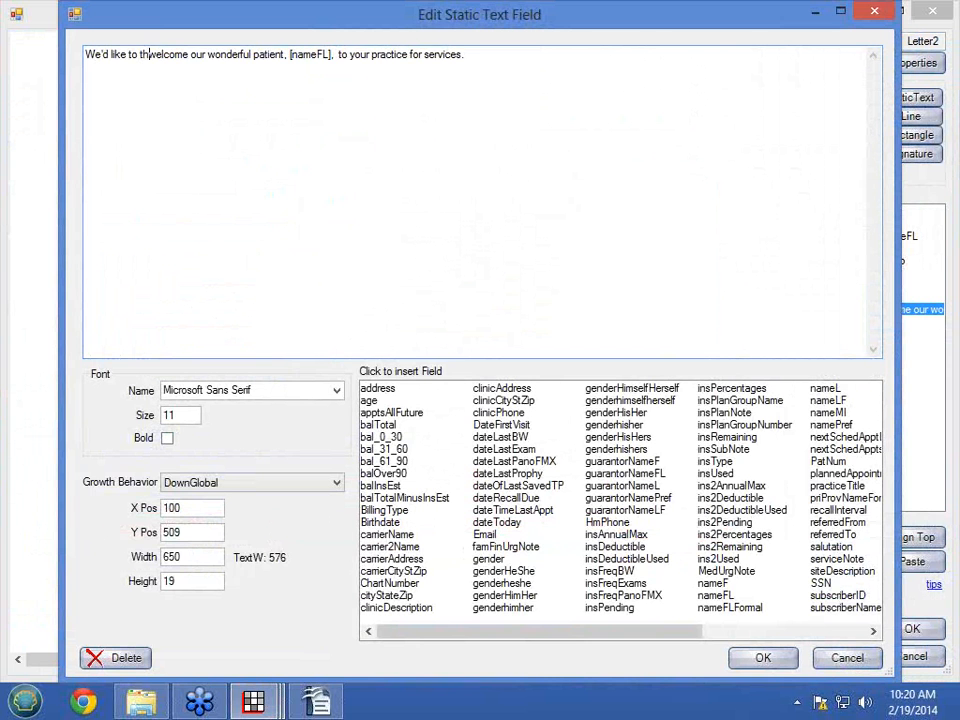
text(your)
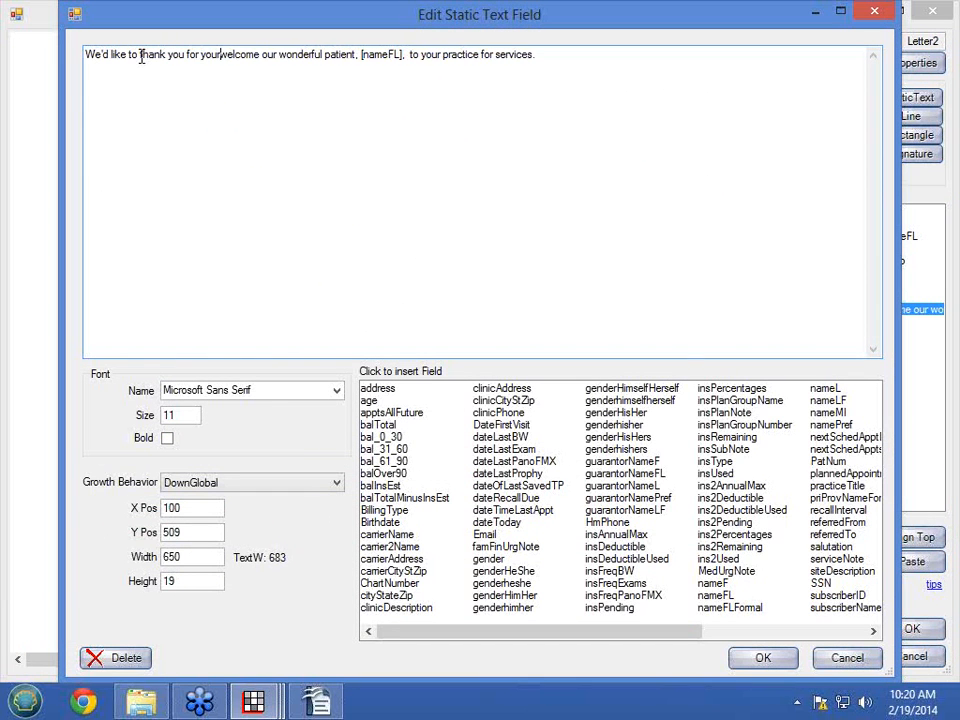
key(Delete)
key(Delete)
key(Delete)
key(Delete)
key(Delete)
key(Delete)
key(Delete)
key(Delete)
key(Delete)
key(Delete)
key(Delete)
key(Delete)
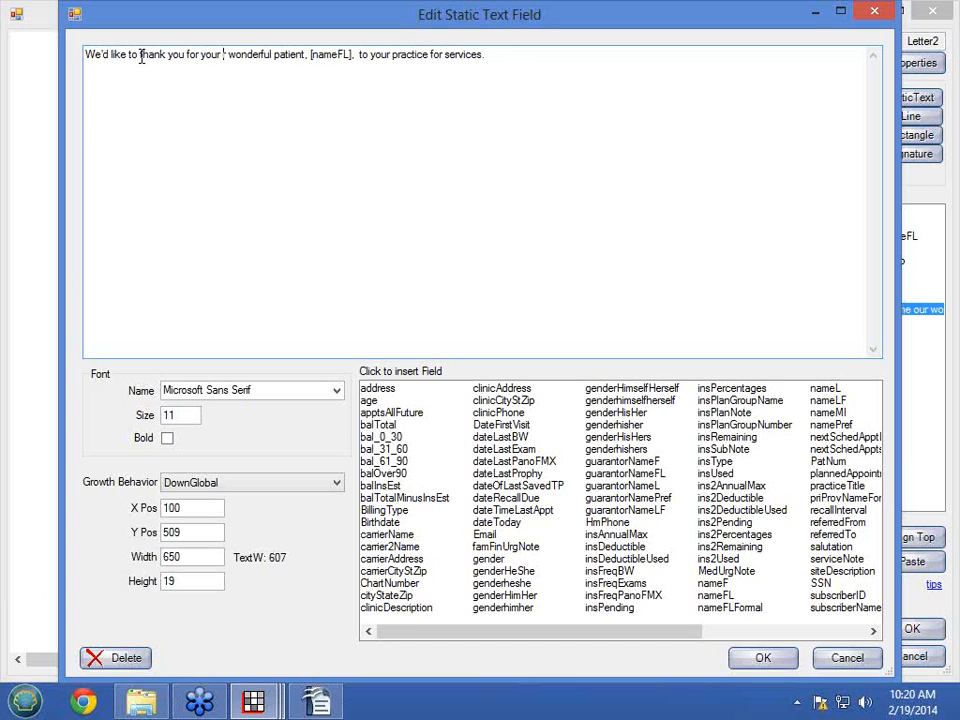
key(Delete)
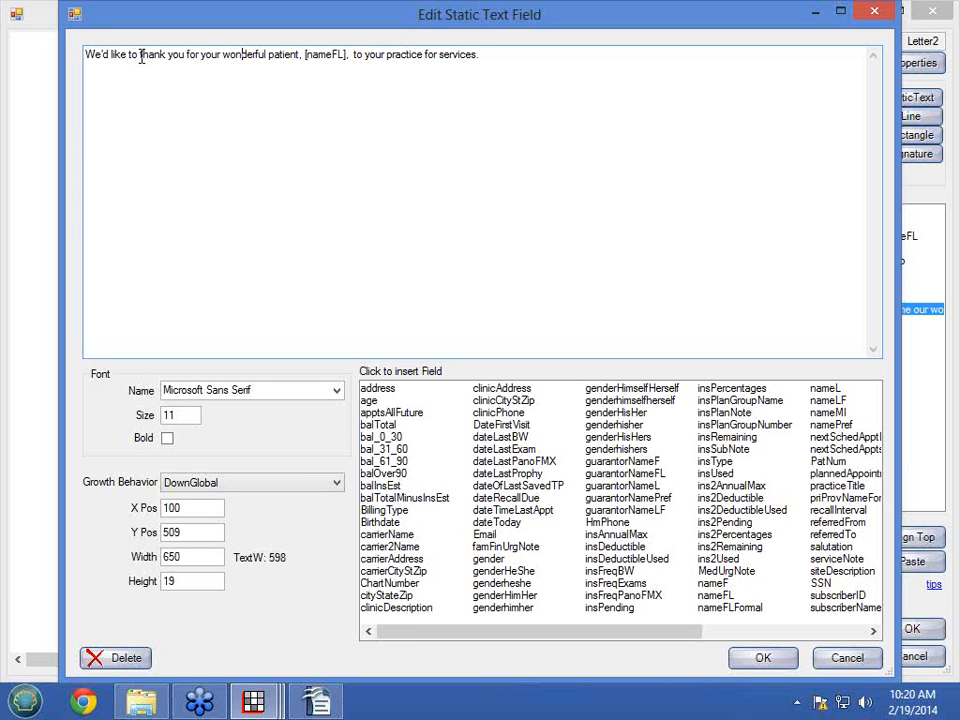
Replace "patient," with "referral of" directly before the nameFL field in the body text
text(referral of)
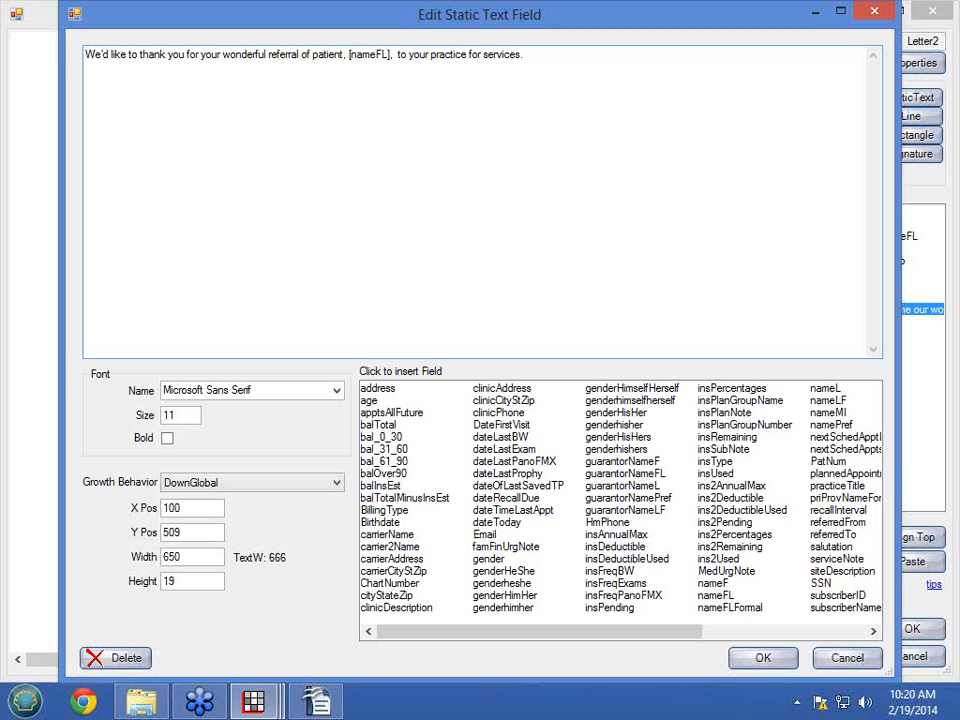
key(Delete)
key(Delete)
key(Delete)
key(Delete)
key(Delete)
key(Delete)
key(Delete)
key(Delete)
key(Delete)
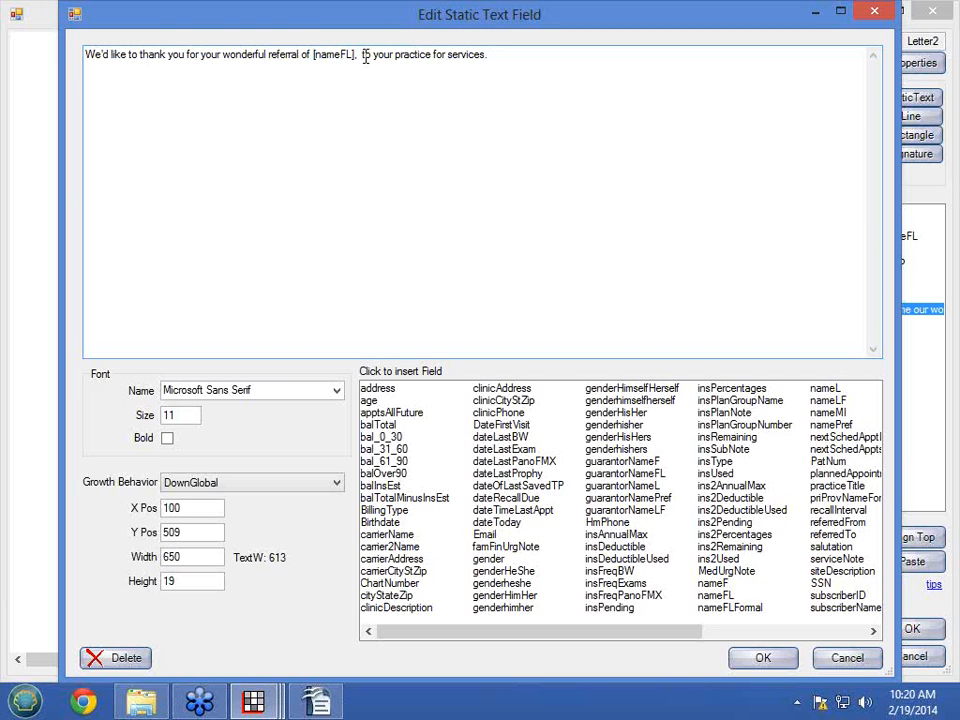
End the sentence after the nameFL field, replace the remaining phrase with "We appreciate your trust.", and accept the text field
click(362, 56)
key(BackSpace)
key(BackSpace)
text(. We ap)
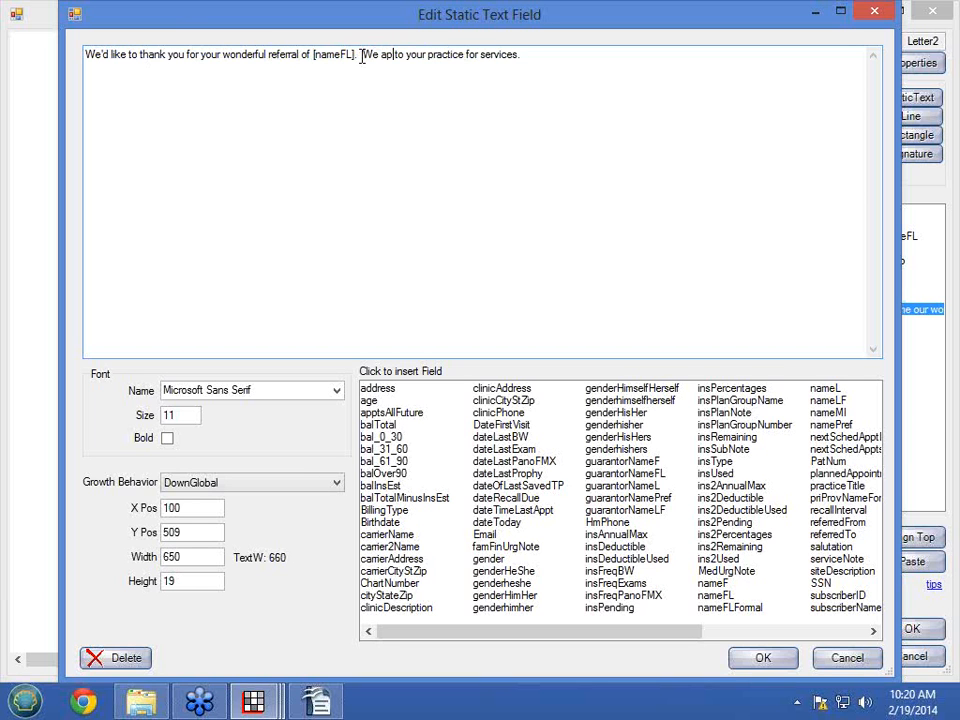
text(preciate your)
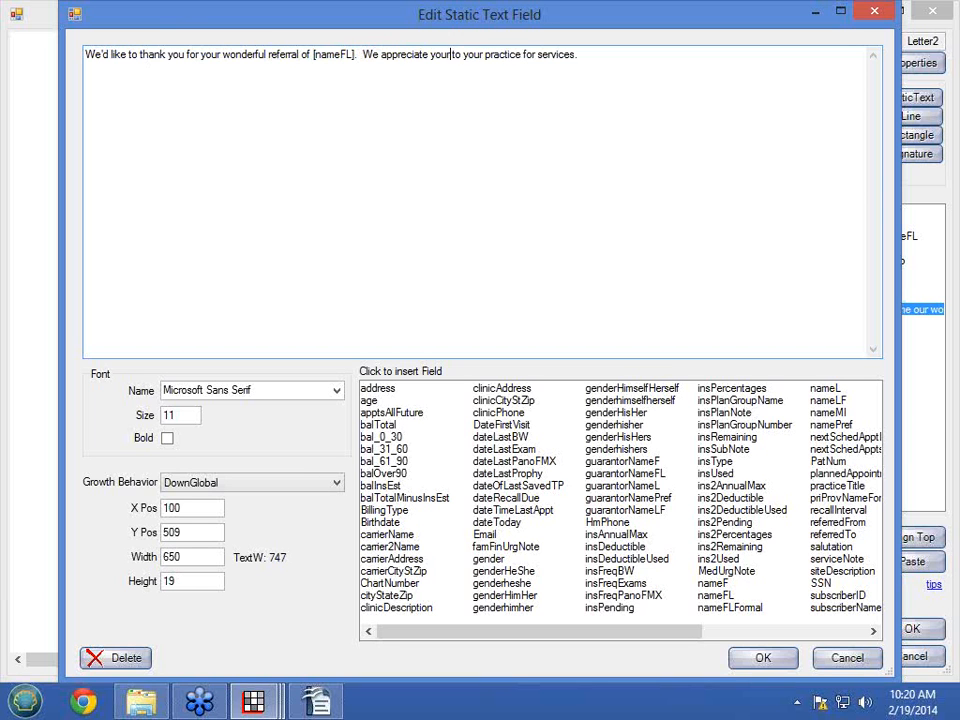
text( trust.)
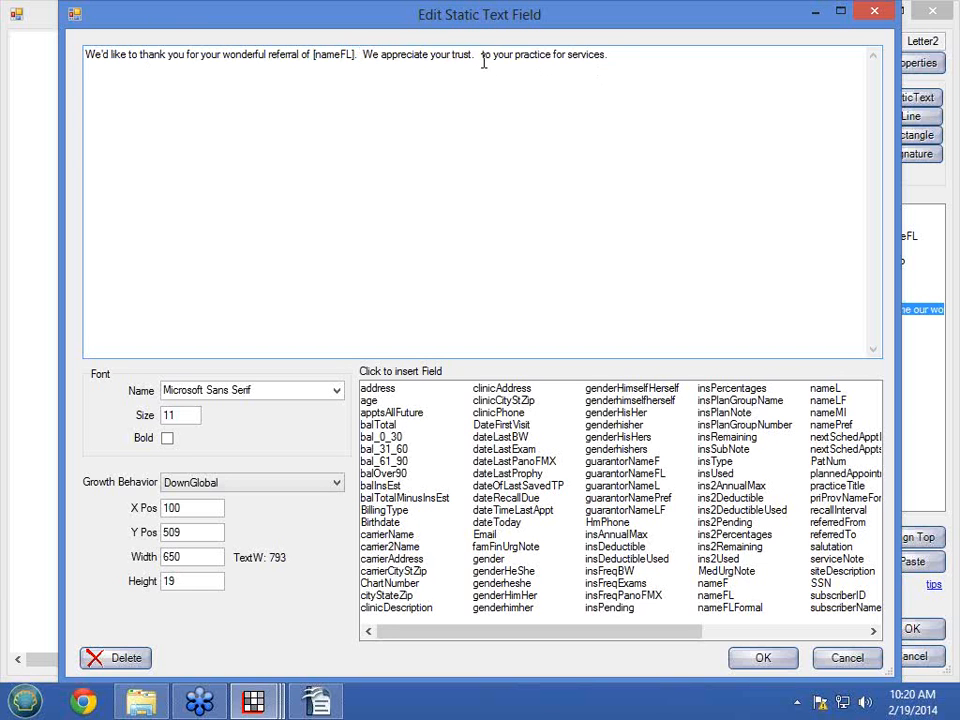
drag(483, 55, 620, 56)
key(Delete)
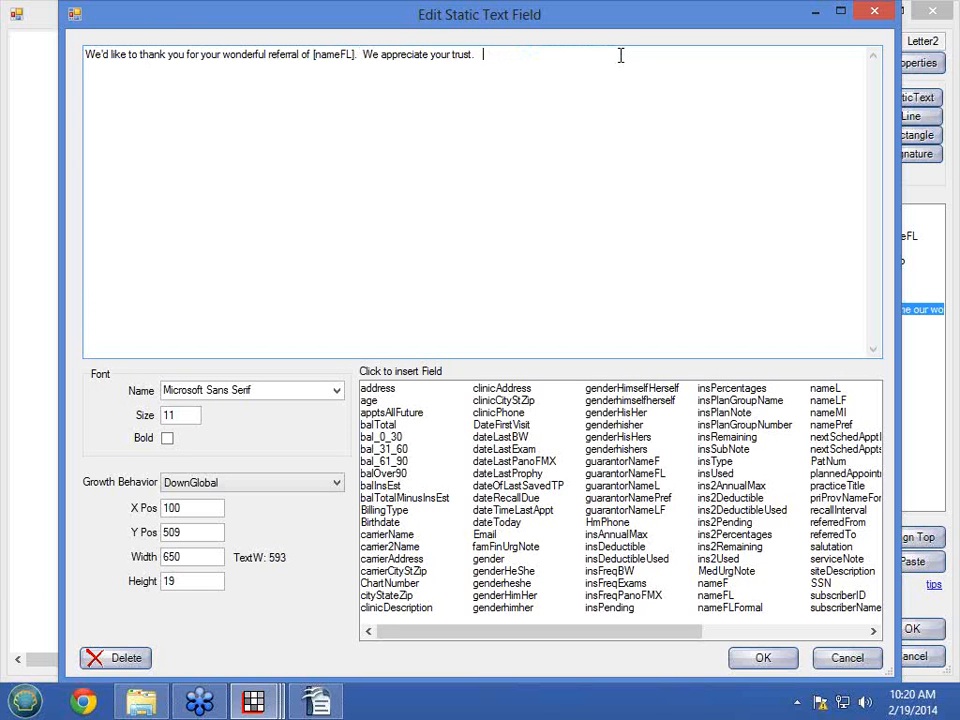
click(760, 657)
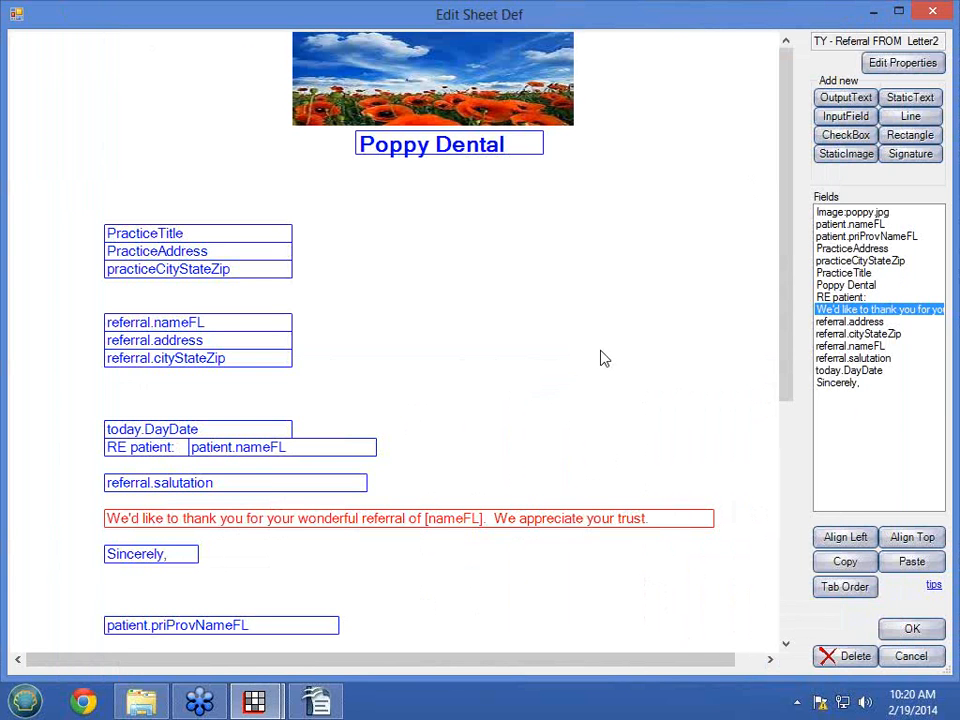
Save the "TY - Referral FROM Letter2" sheet and close the sheet definitions
click(912, 630)
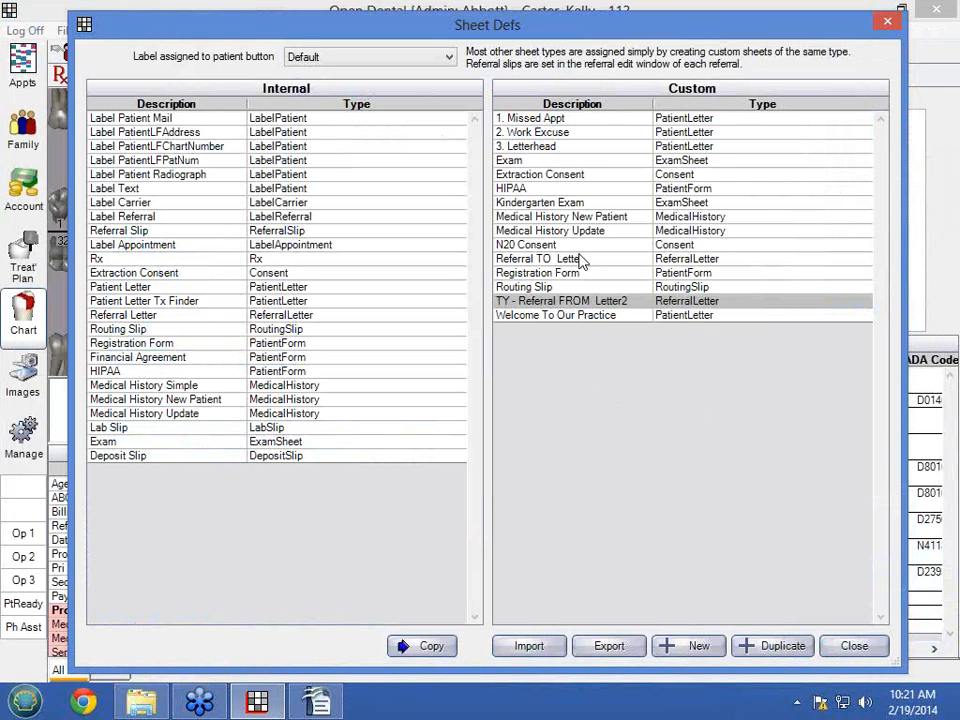
click(843, 648)
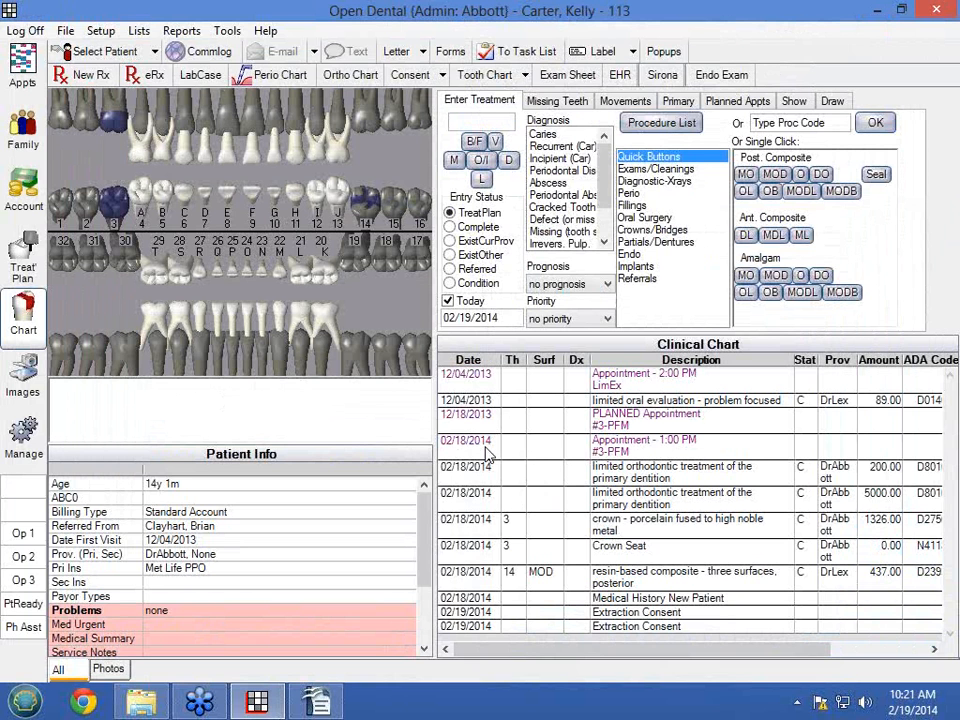
From the patient's Family module, create a letter for the referral to Endodontic Group using the "Referral TO Letter" sheet
click(22, 133)
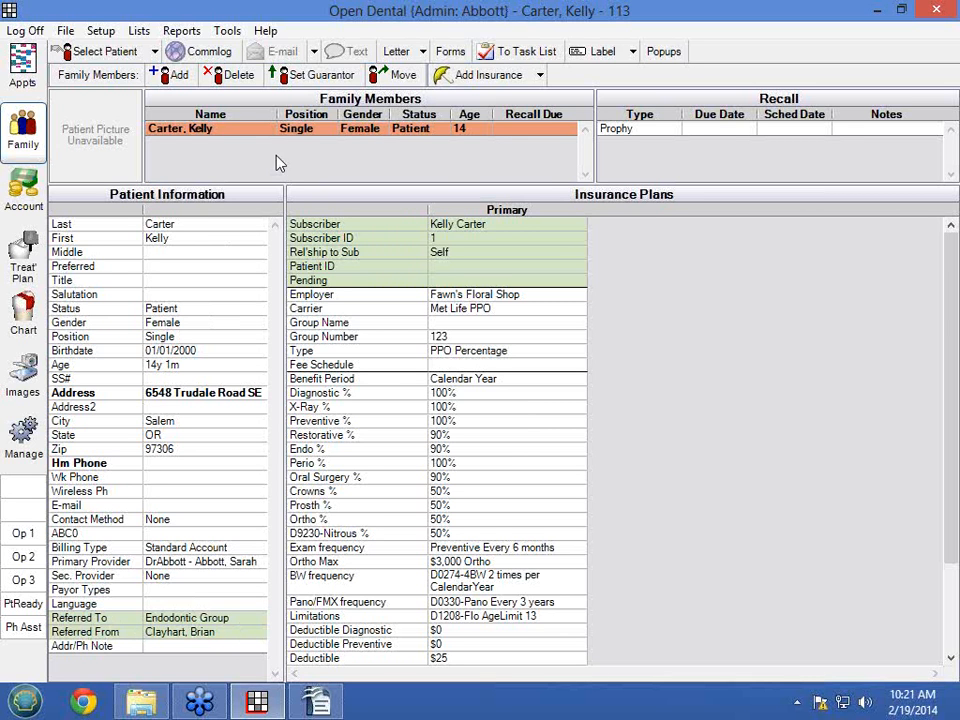
click(423, 52)
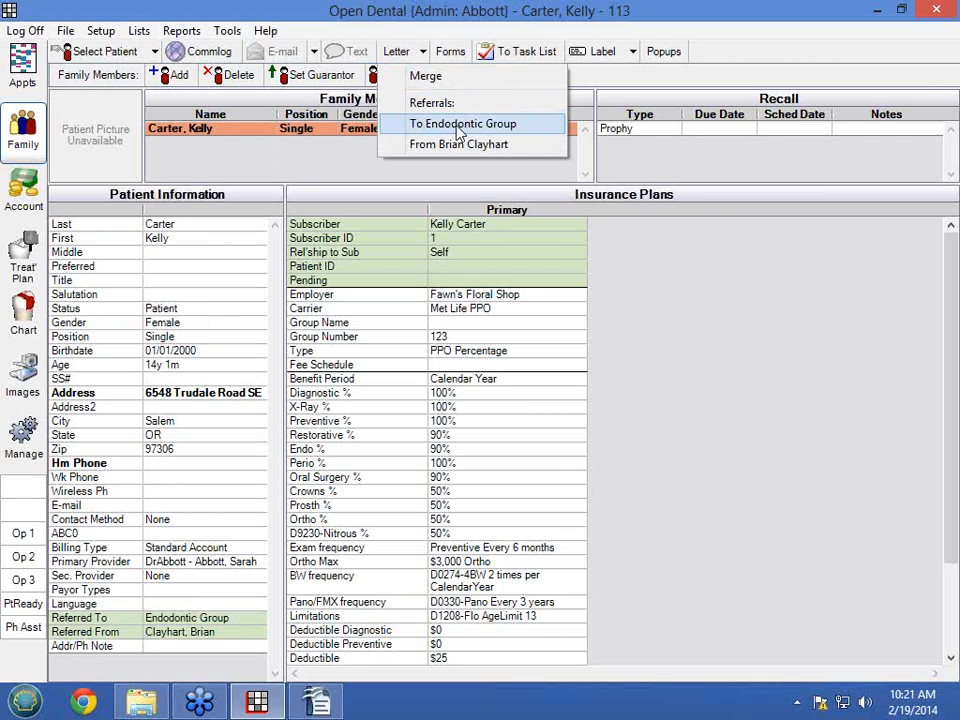
click(457, 127)
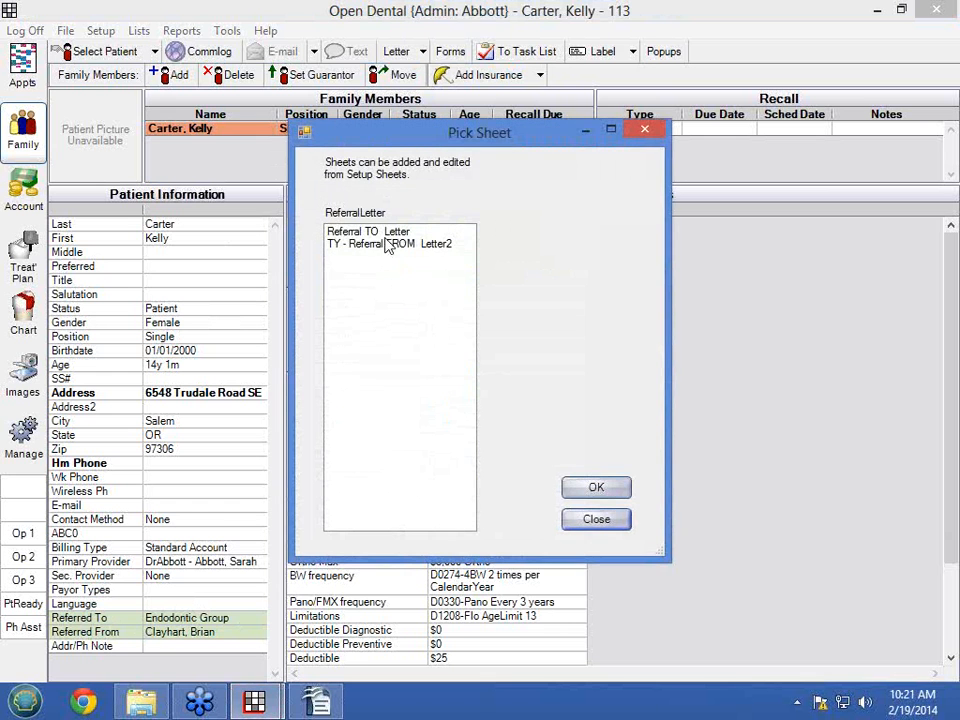
click(386, 233)
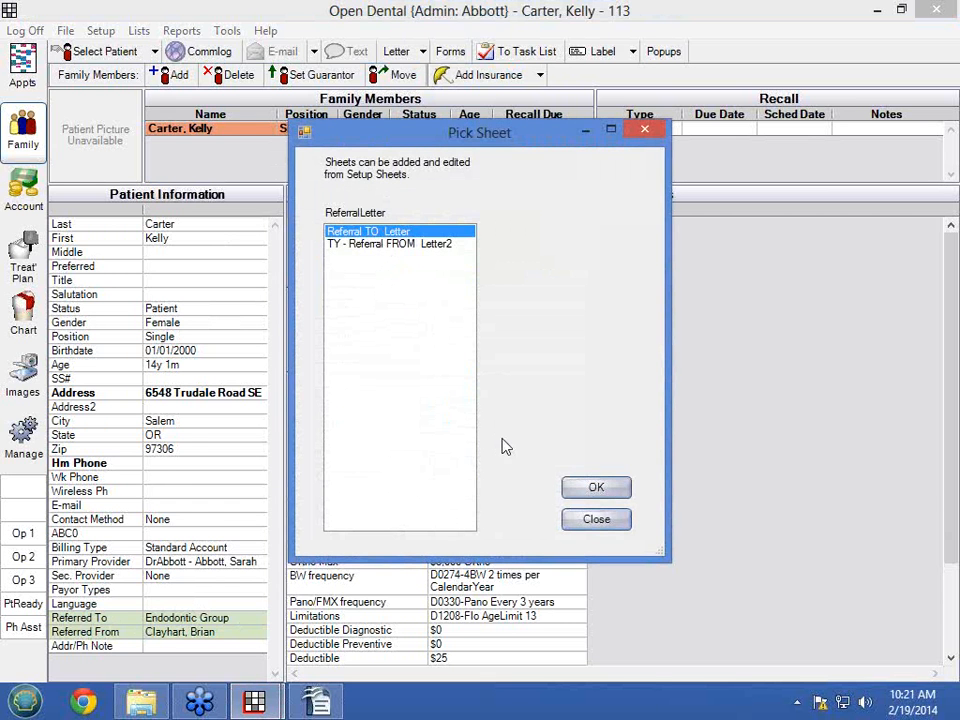
click(600, 489)
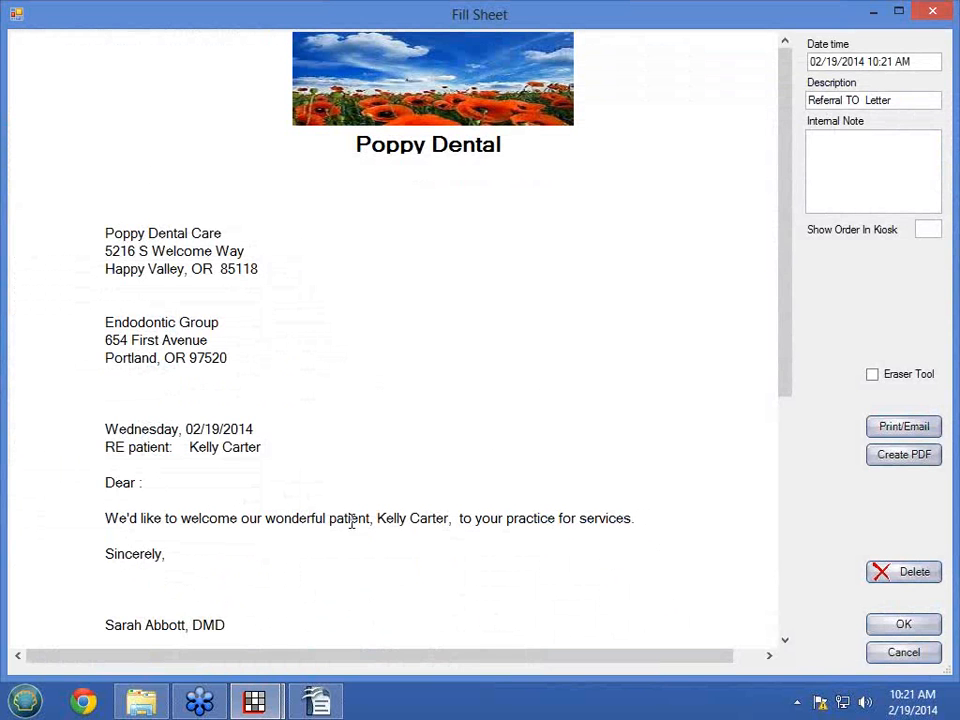
Append "Please eval #3 for retreat. PA given to patient." to the referral letter's body and save the letter
click(645, 518)
text(Please )
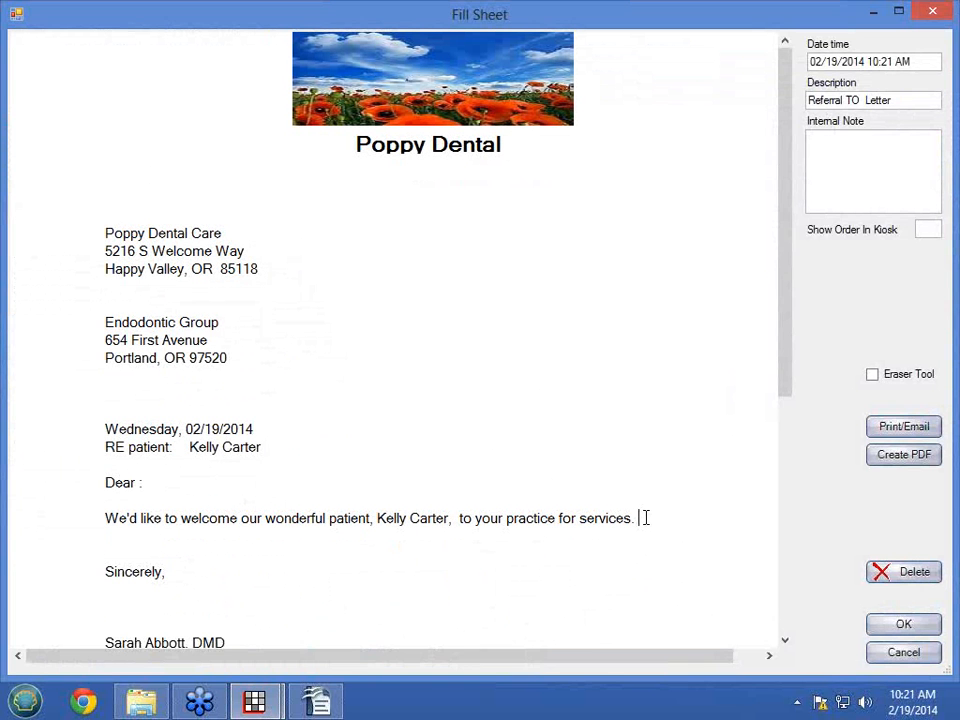
text(eval #)
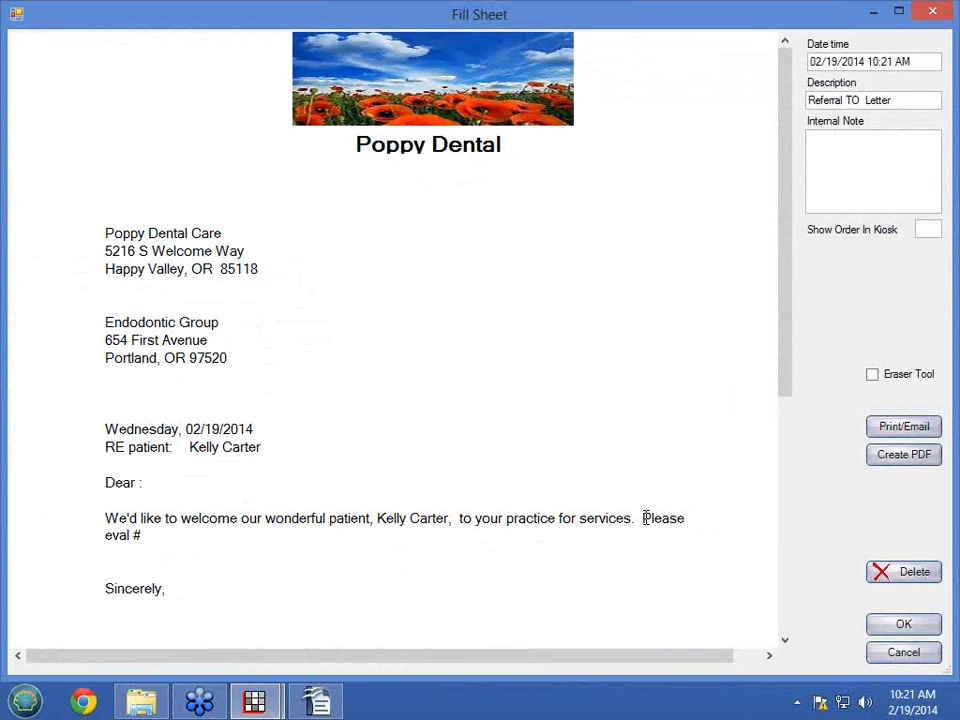
text(3 for retreat.  PA)
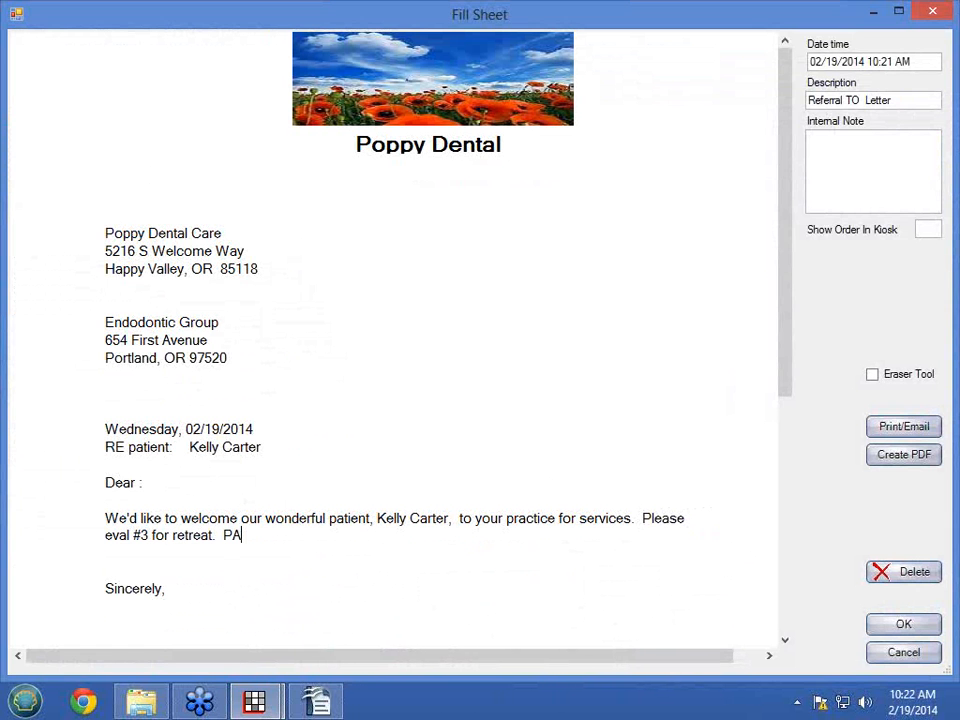
text( given to pat)
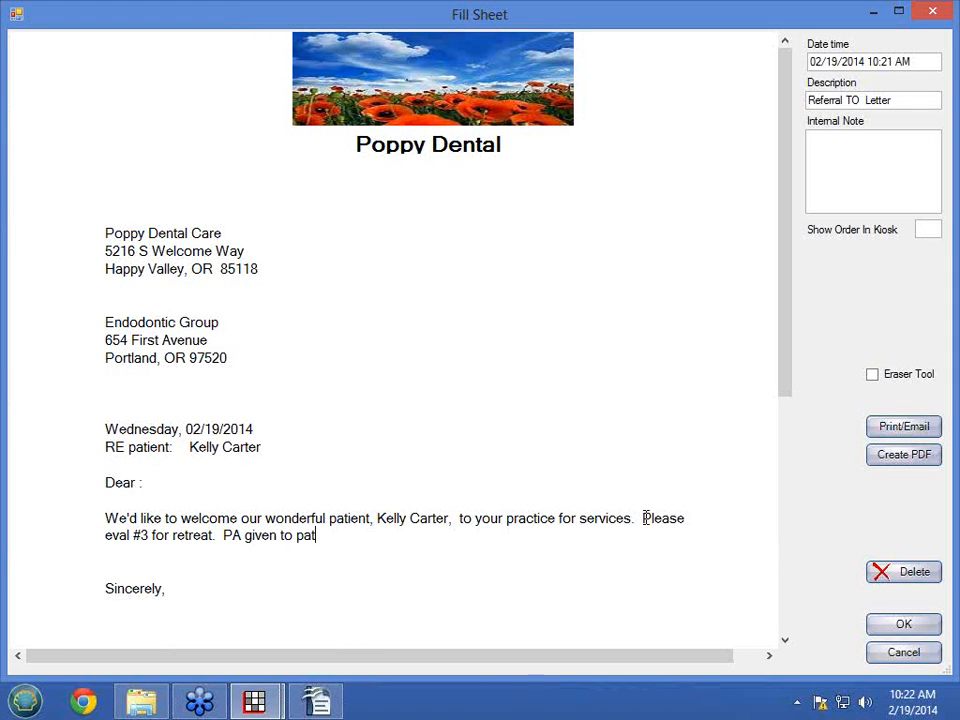
text(eitn)
key(BackSpace)
key(BackSpace)
key(BackSpace)
text(ient.)
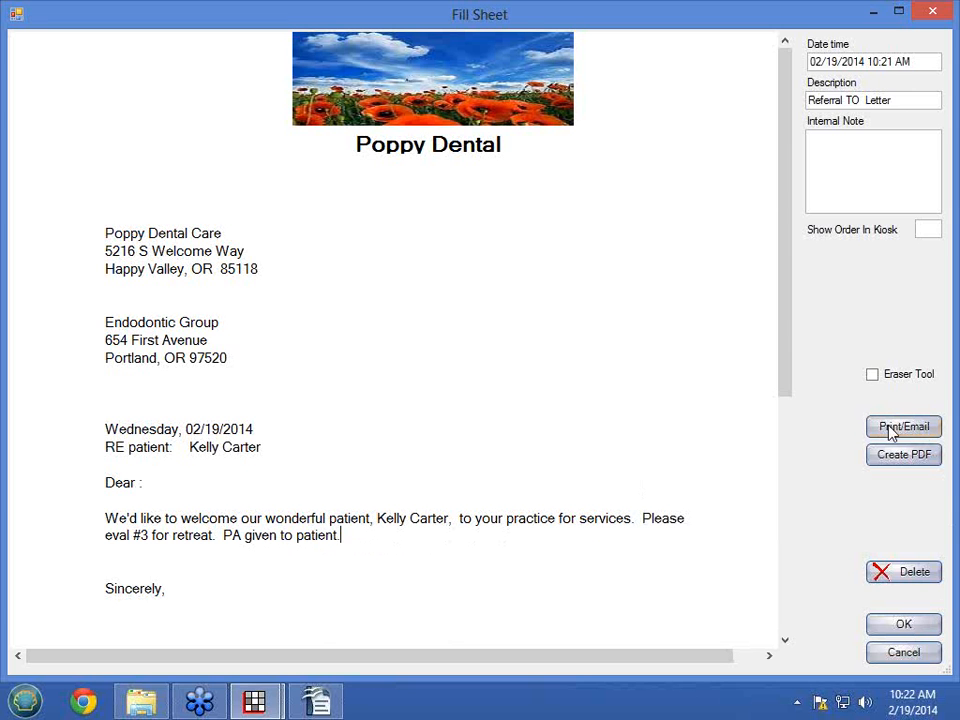
click(906, 627)
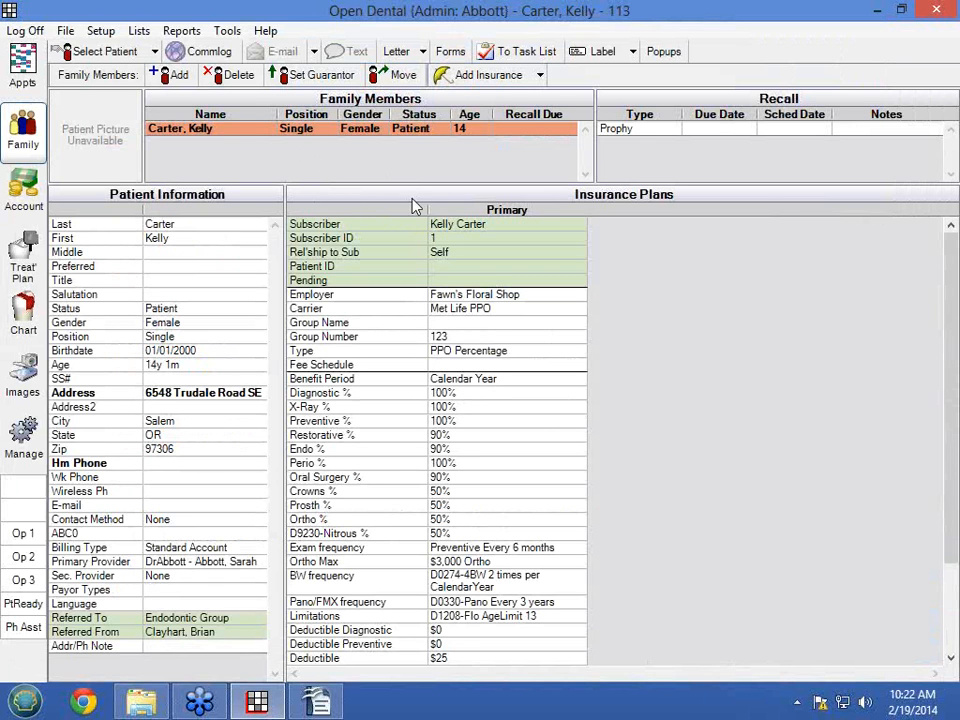
Create a letter to the patient's "Referred From" source using the "TY - Referral FROM Letter2" sheet
click(424, 52)
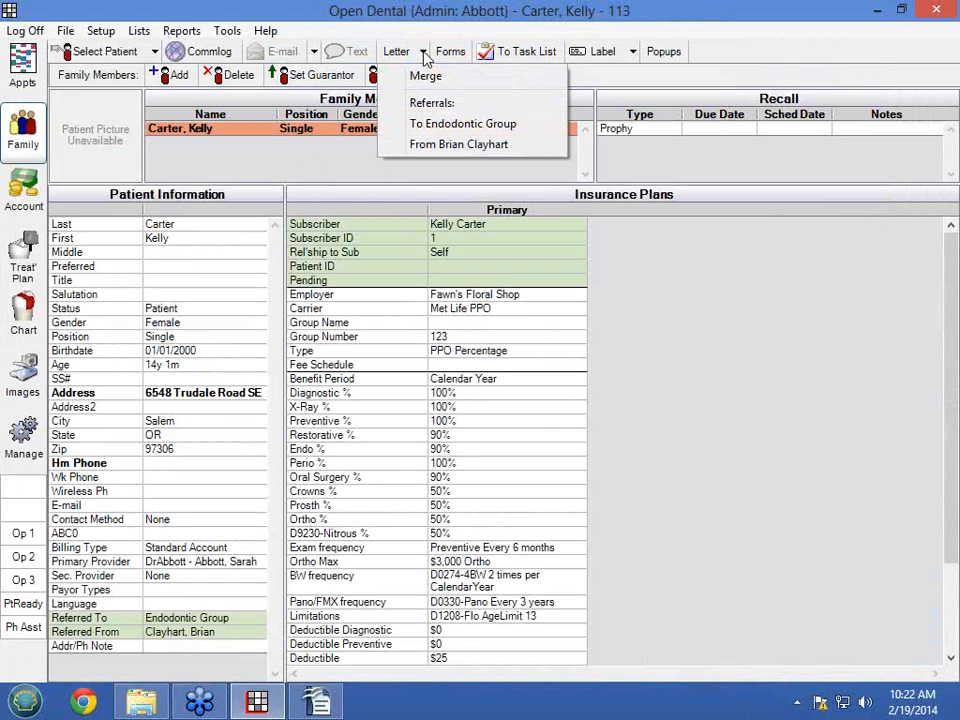
click(426, 147)
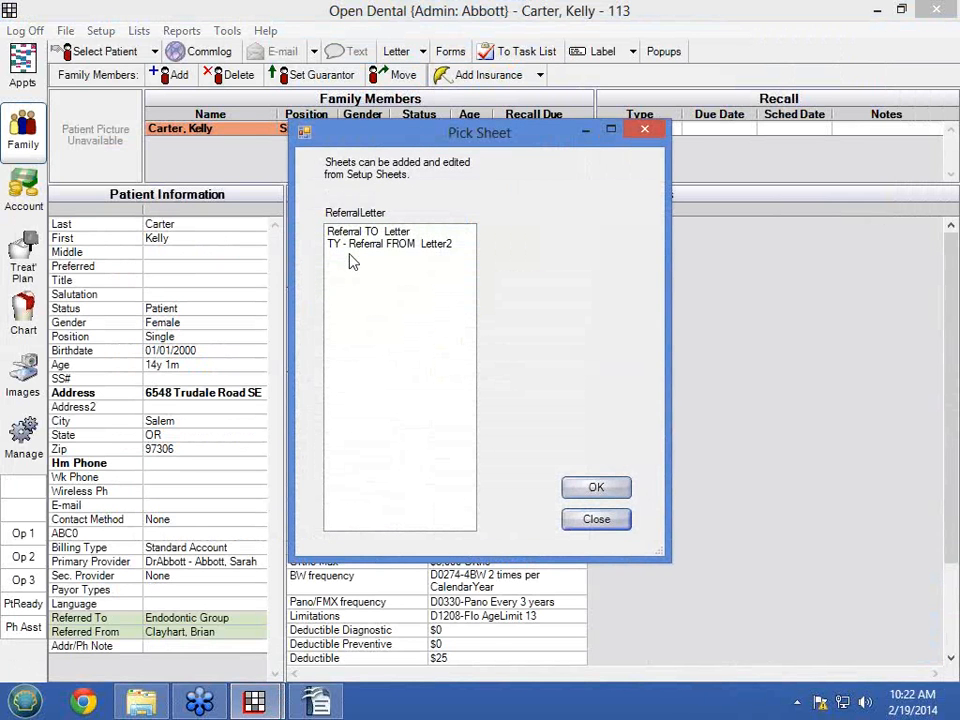
click(378, 246)
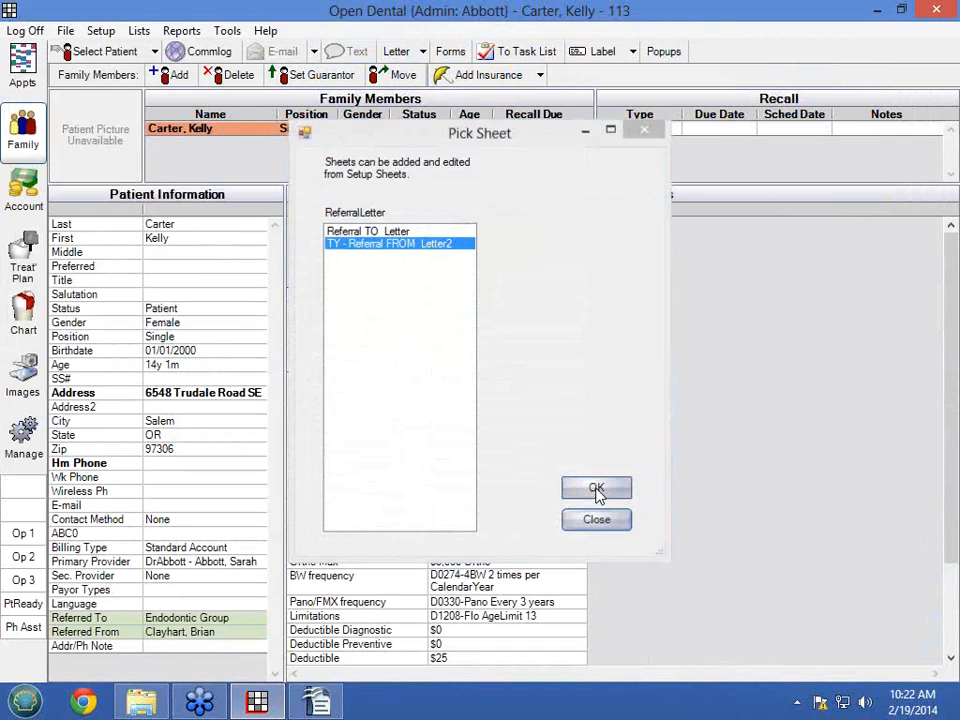
click(597, 490)
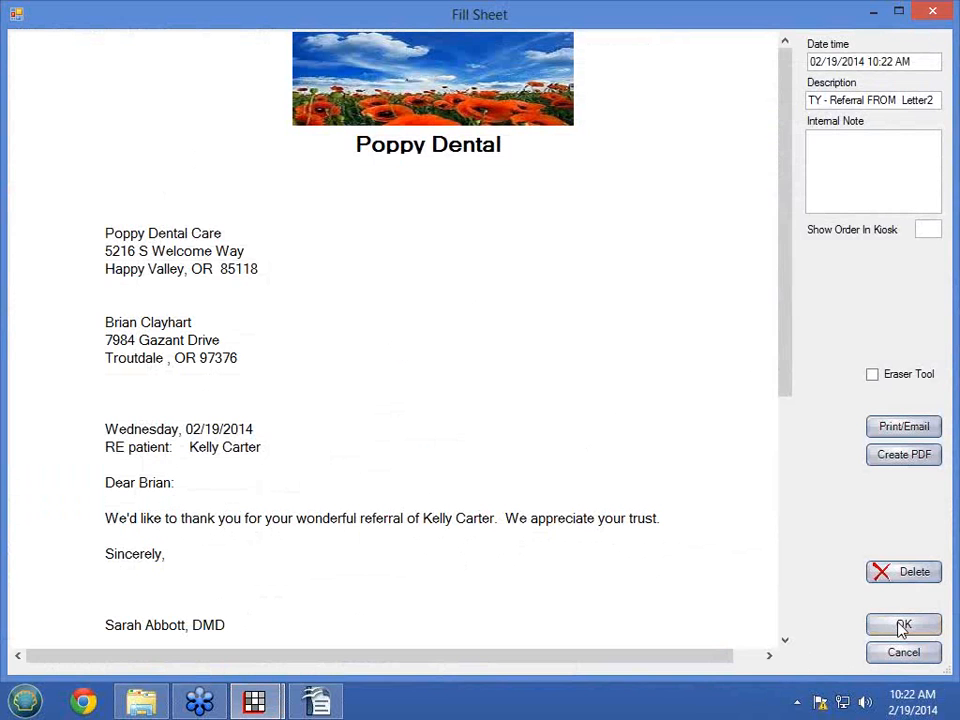
Append "Please call us for your next appt!" to the thank-you letter's body and save the letter
click(670, 518)
text(Please call us )
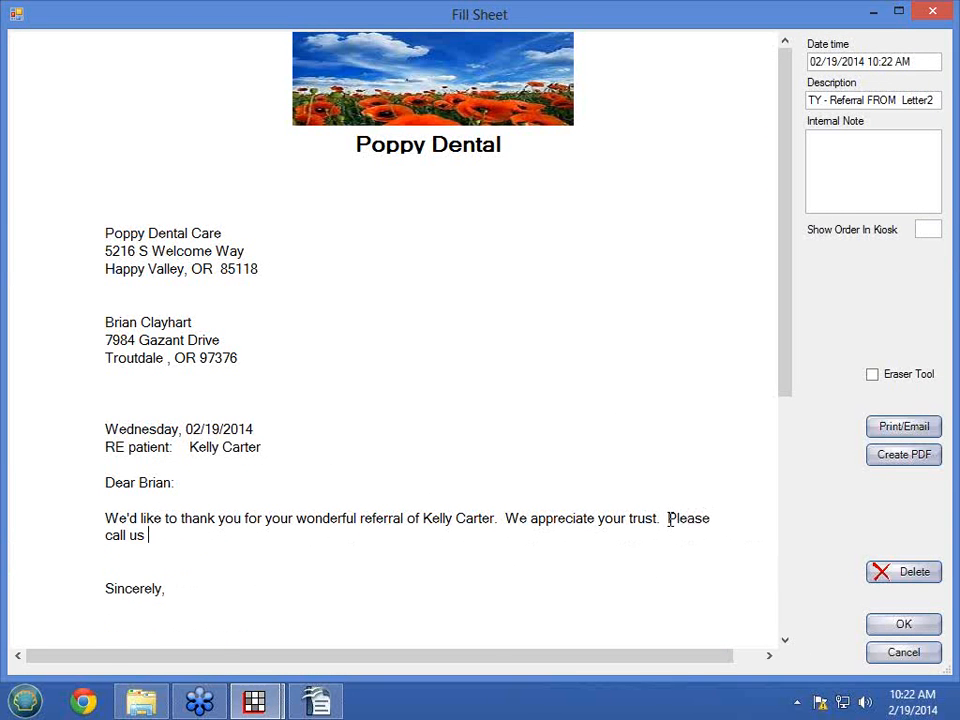
text(for your next appt!)
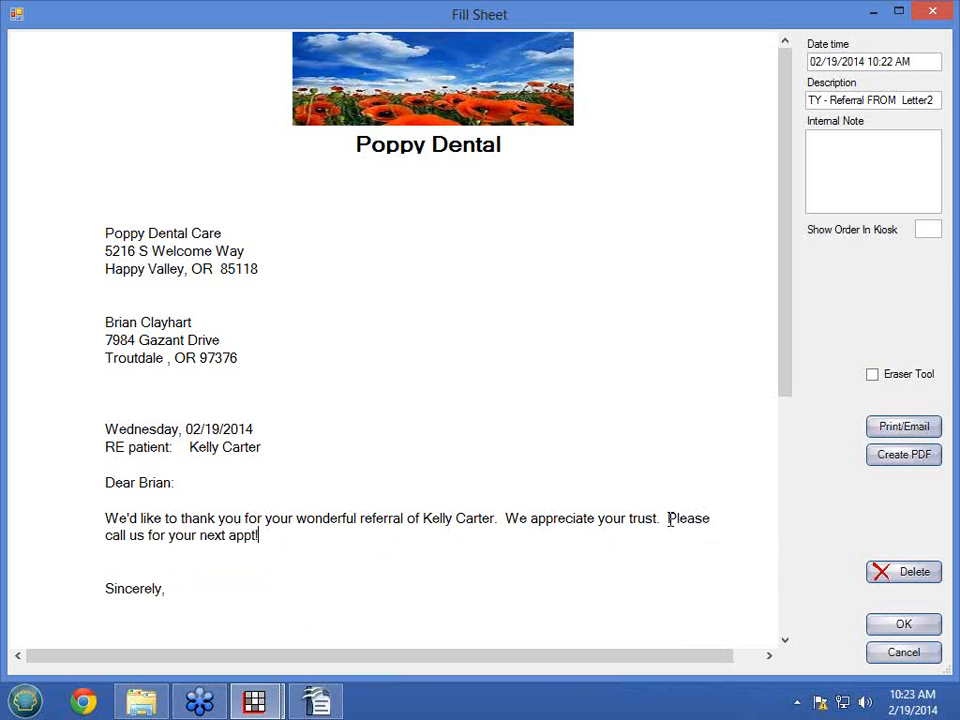
click(890, 628)
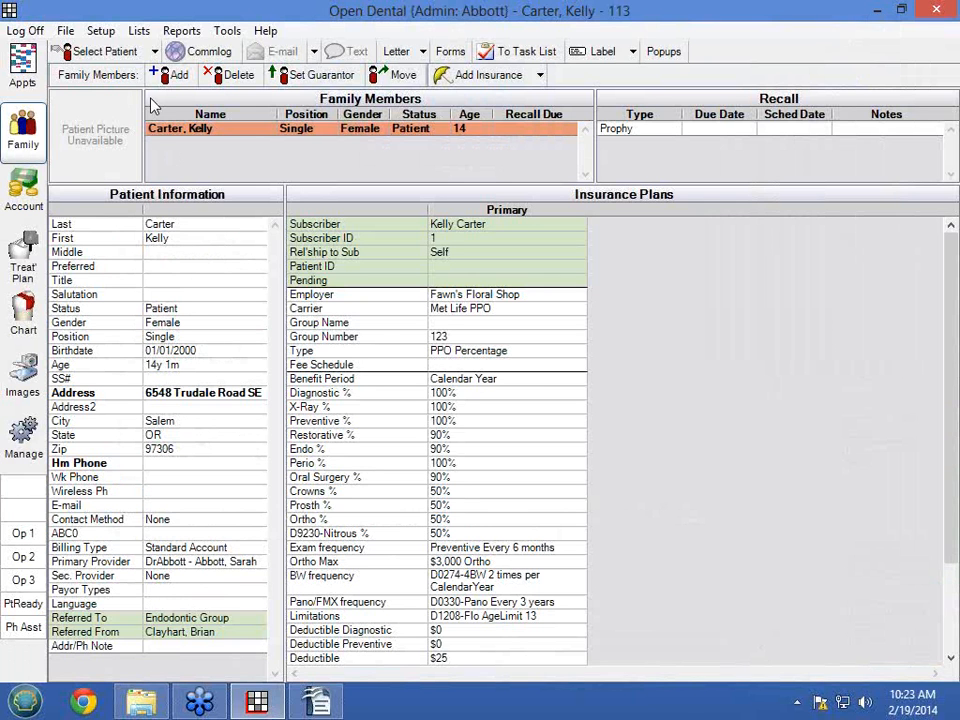
Copy the internal Exam sheet to the custom sheet definitions and close the sheet setup
click(100, 33)
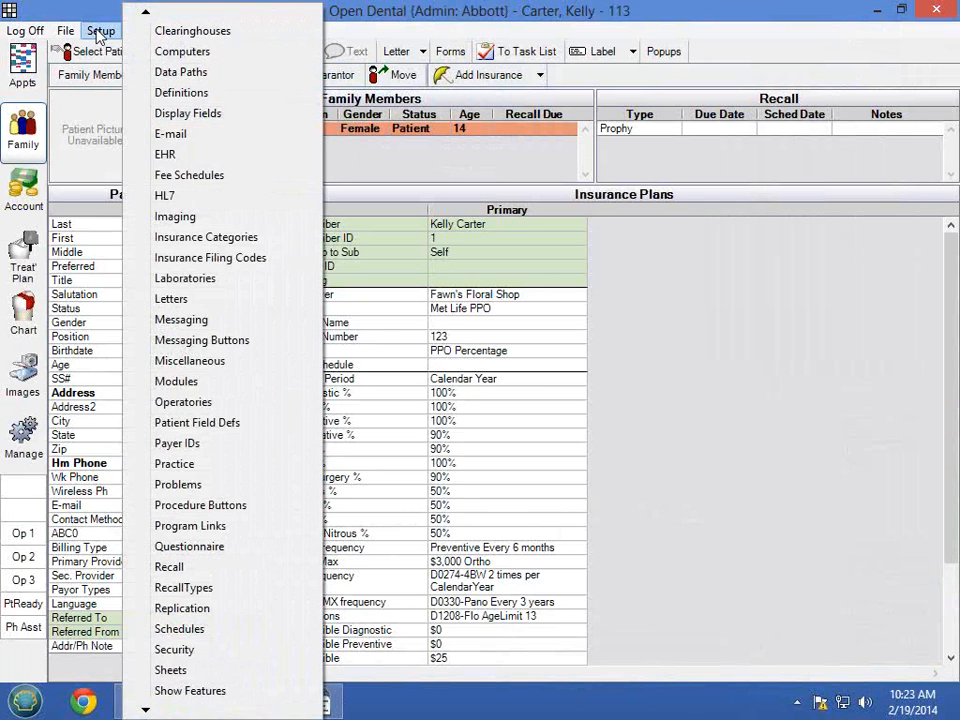
click(166, 671)
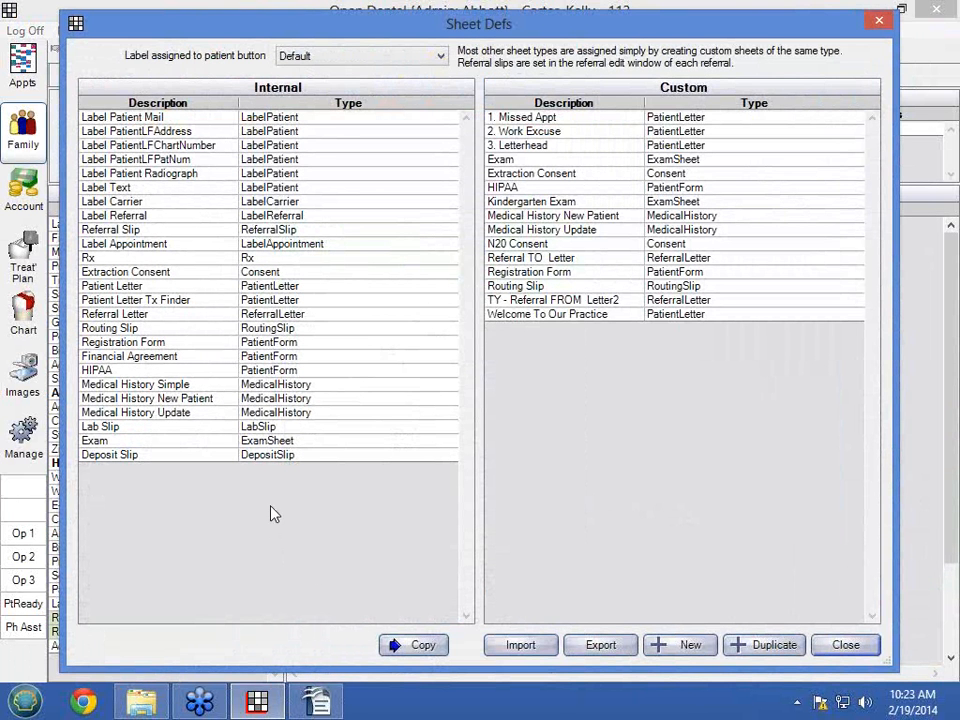
click(291, 442)
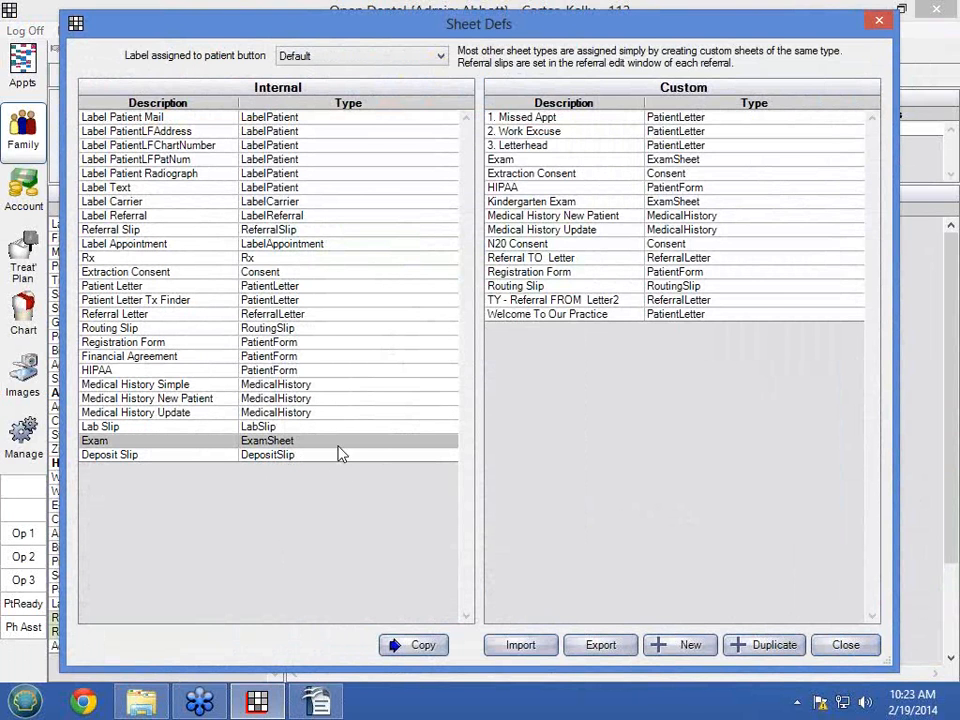
click(418, 645)
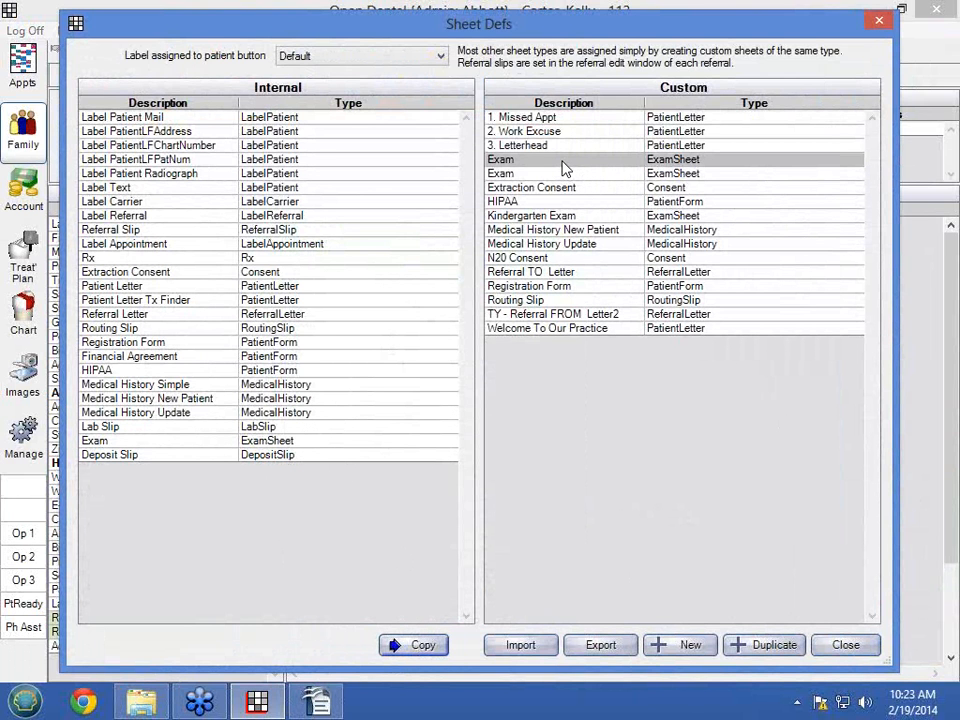
drag(488, 24, 503, 301)
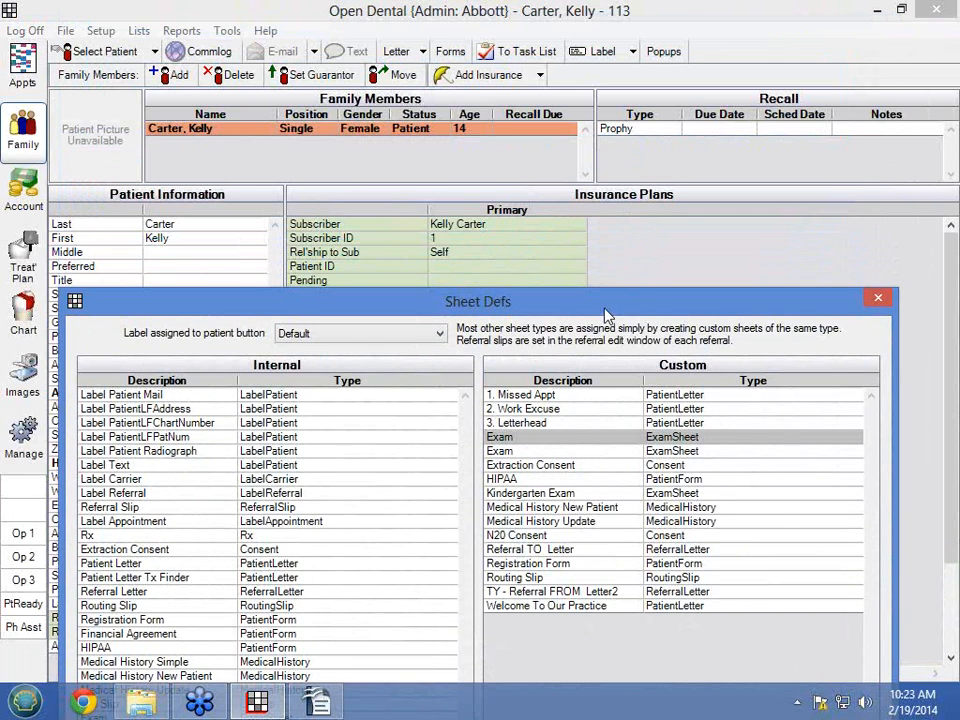
drag(605, 316, 605, 26)
click(836, 640)
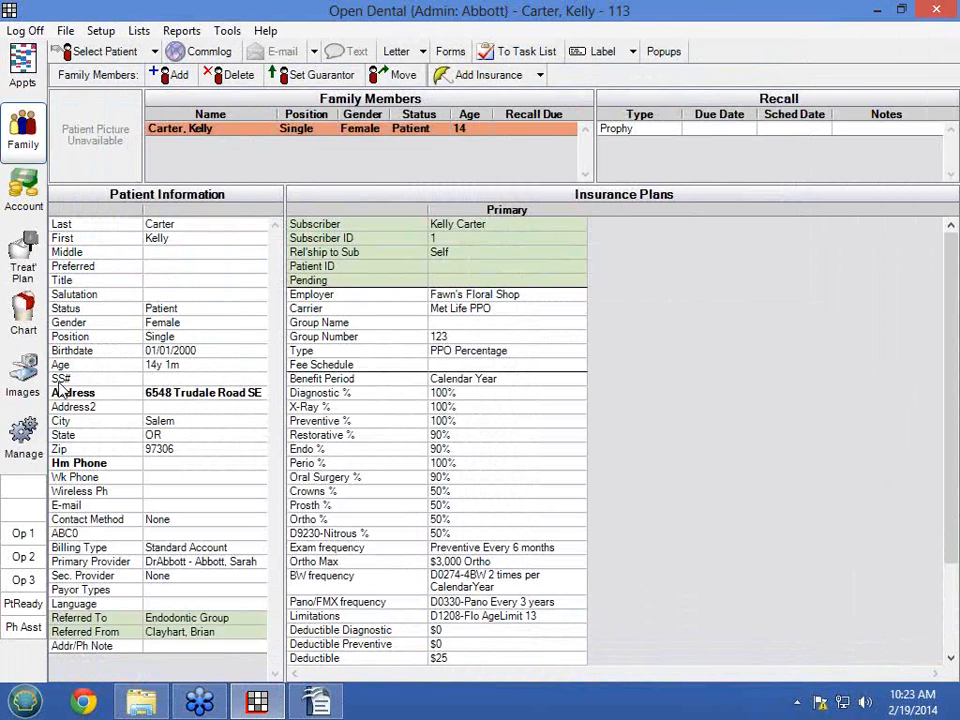
Go to the patient's Chart module and open the copied custom Exam sheet definition for editing
click(23, 312)
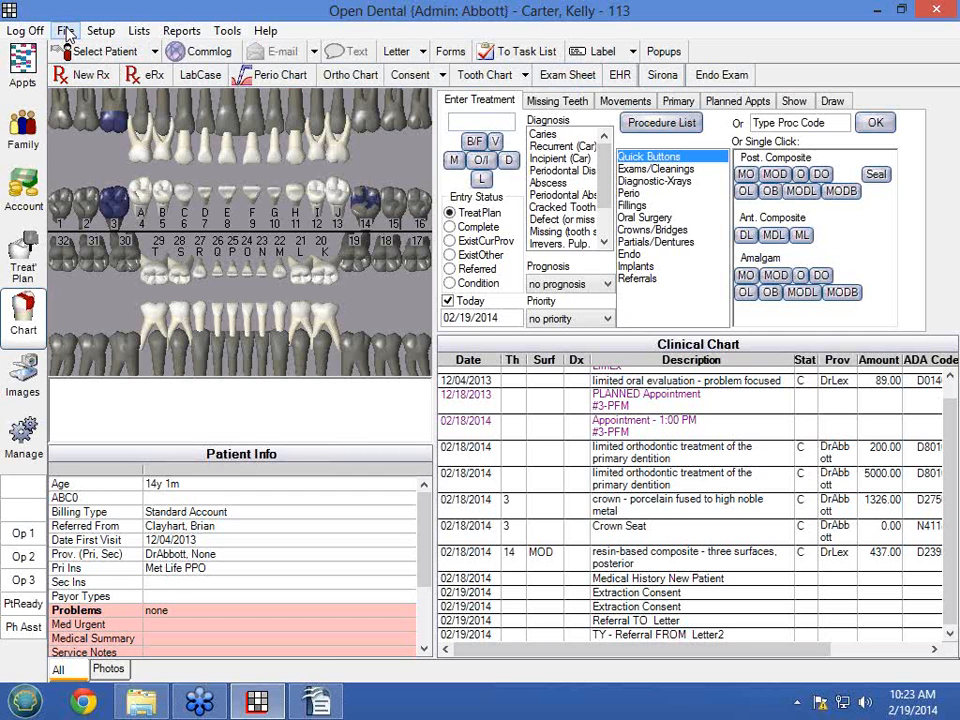
click(101, 31)
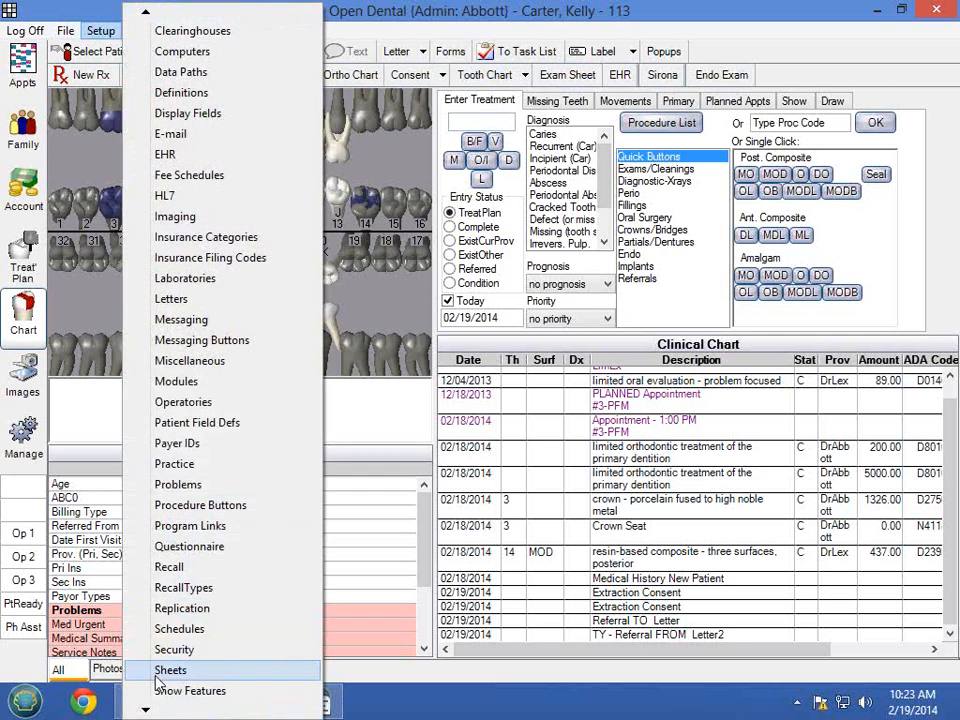
click(115, 508)
double_click(514, 157)
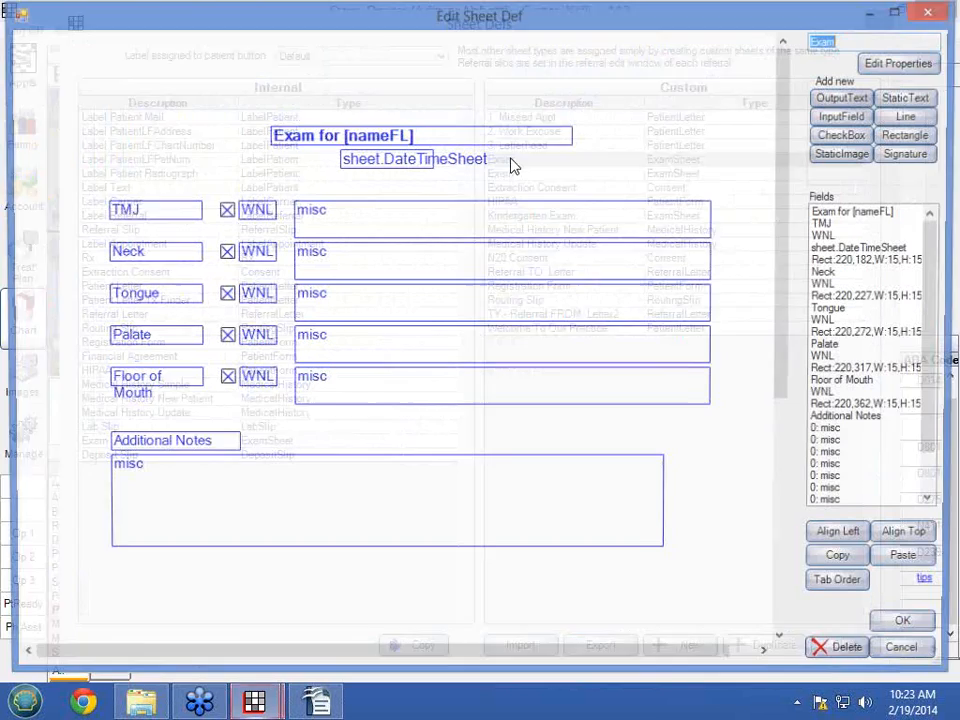
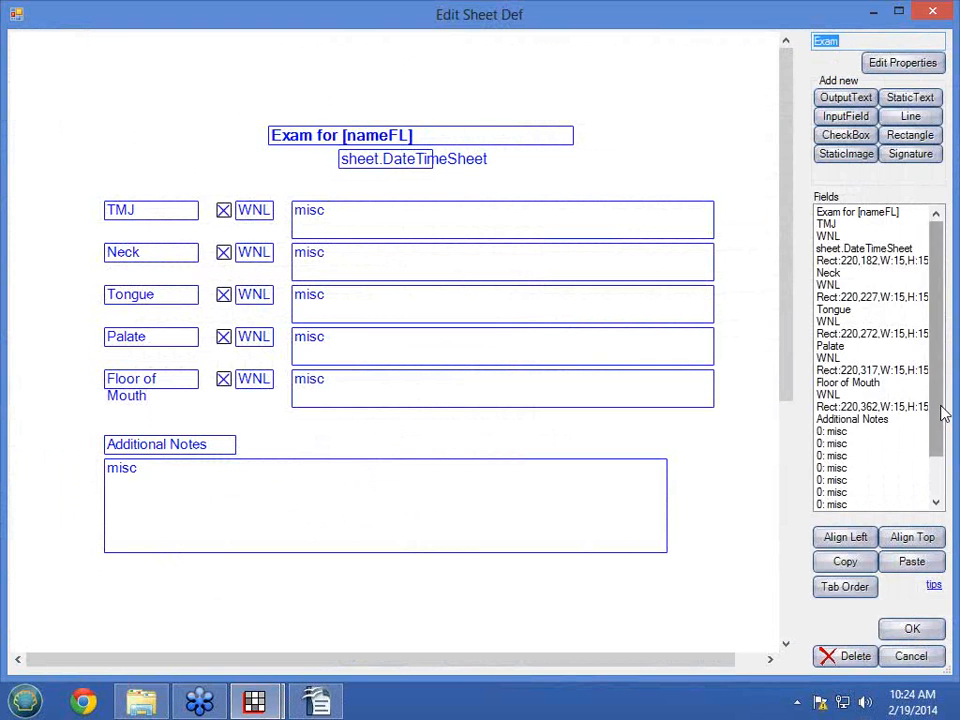
Select every field of the Exam sheet and shift them all down to make room above the title
drag(940, 412, 943, 461)
scroll(821, 248, up, 2)
drag(825, 216, 850, 431)
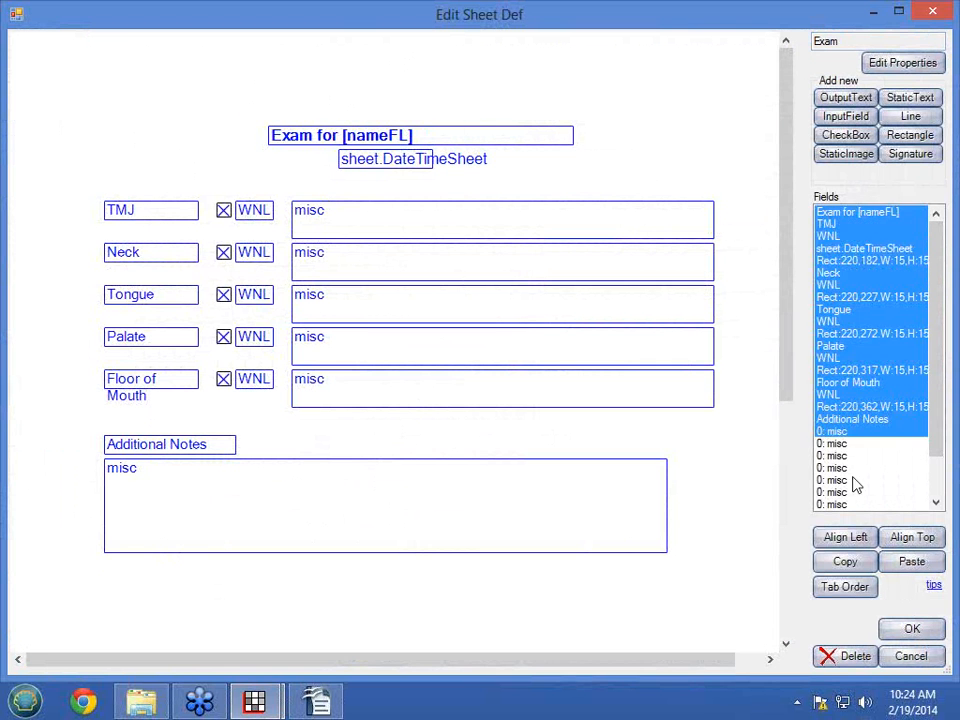
drag(855, 485, 861, 514)
key(shift+Down)
key(shift+Down)
key(shift+Down)
key(shift+Down)
key(shift+Down)
key(shift+Down)
key(shift+Down)
key(shift+Down)
key(shift+Down)
key(shift+Down)
key(shift+Down)
key(shift+Down)
key(shift+Down)
key(shift+Down)
key(shift+Down)
key(shift+Down)
key(shift+Down)
key(shift+Down)
key(shift+Down)
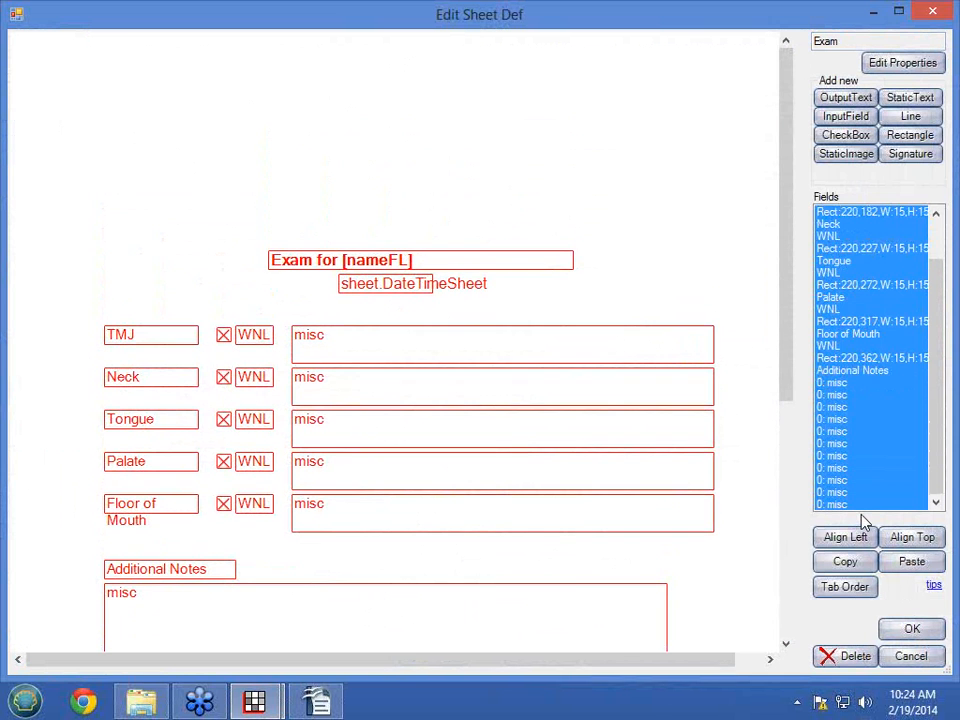
Reselect all fields from the exam title through the Additional Notes box and move them further down to enlarge the header space
click(624, 229)
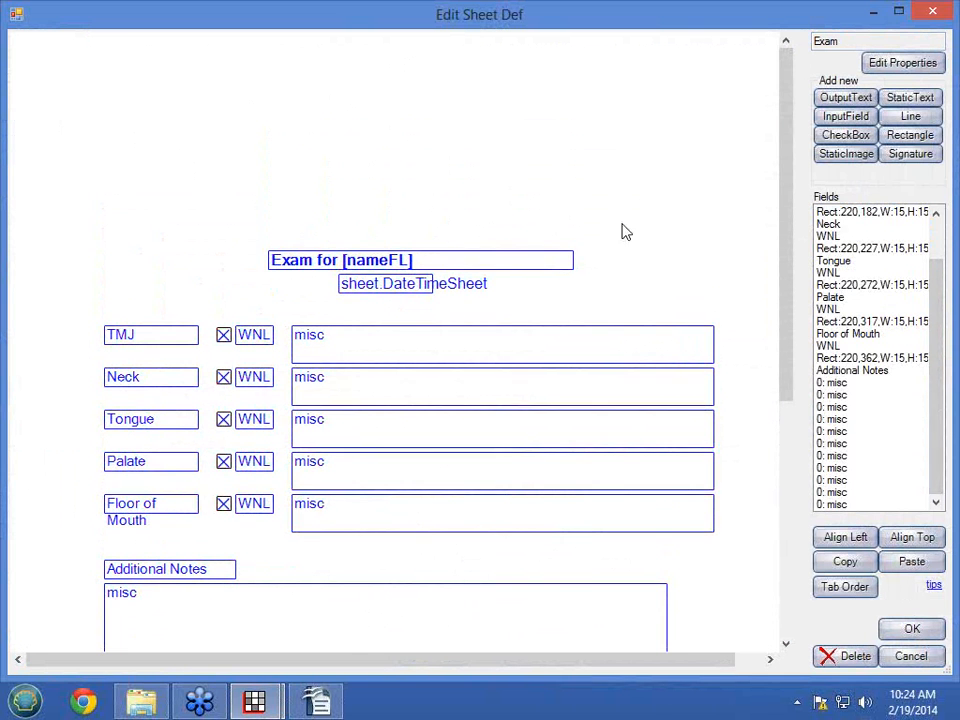
drag(789, 381, 786, 461)
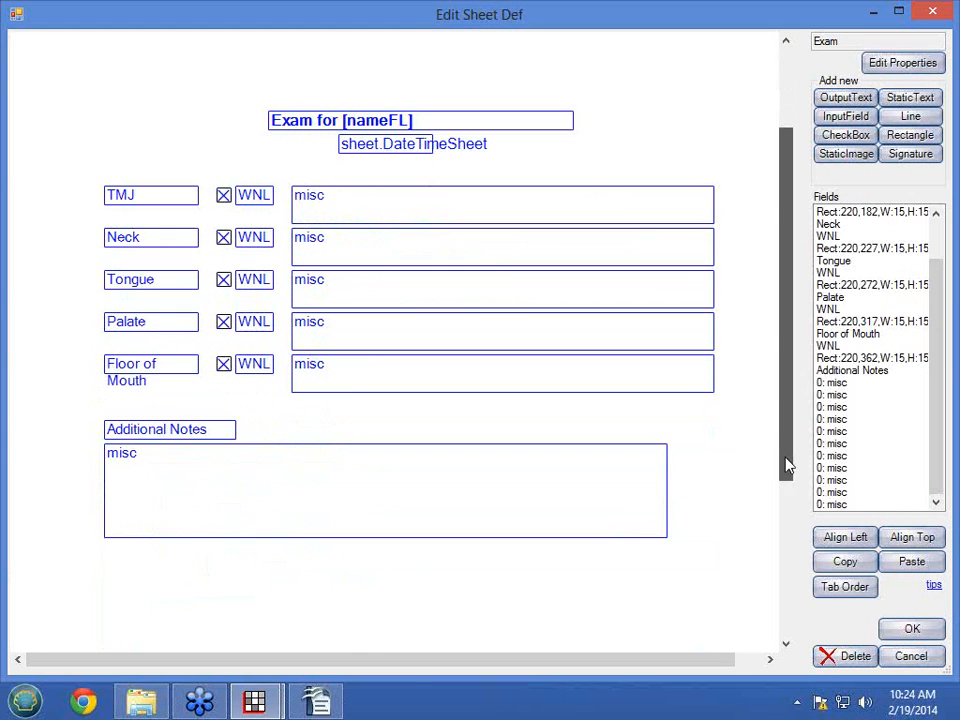
drag(75, 77, 561, 606)
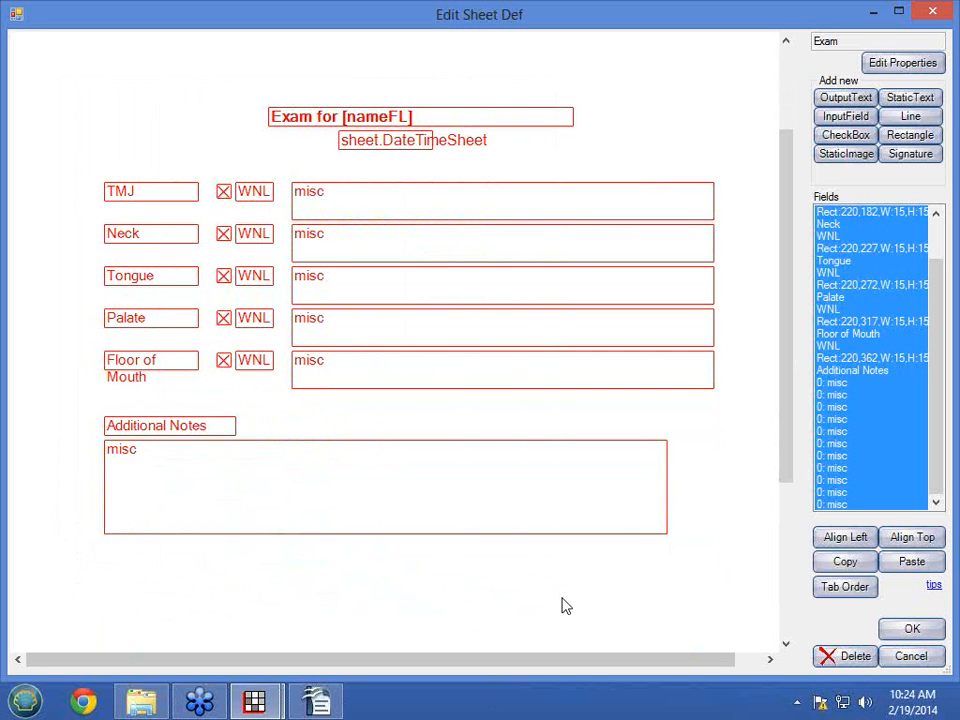
key(Down)
key(Down)
key(Down)
key(Down)
key(Down)
key(Down)
key(Down)
key(Down)
key(Down)
key(Down)
key(Down)
key(Down)
key(Down)
key(Down)
key(Down)
key(Down)
key(Down)
key(Down)
key(Down)
key(Down)
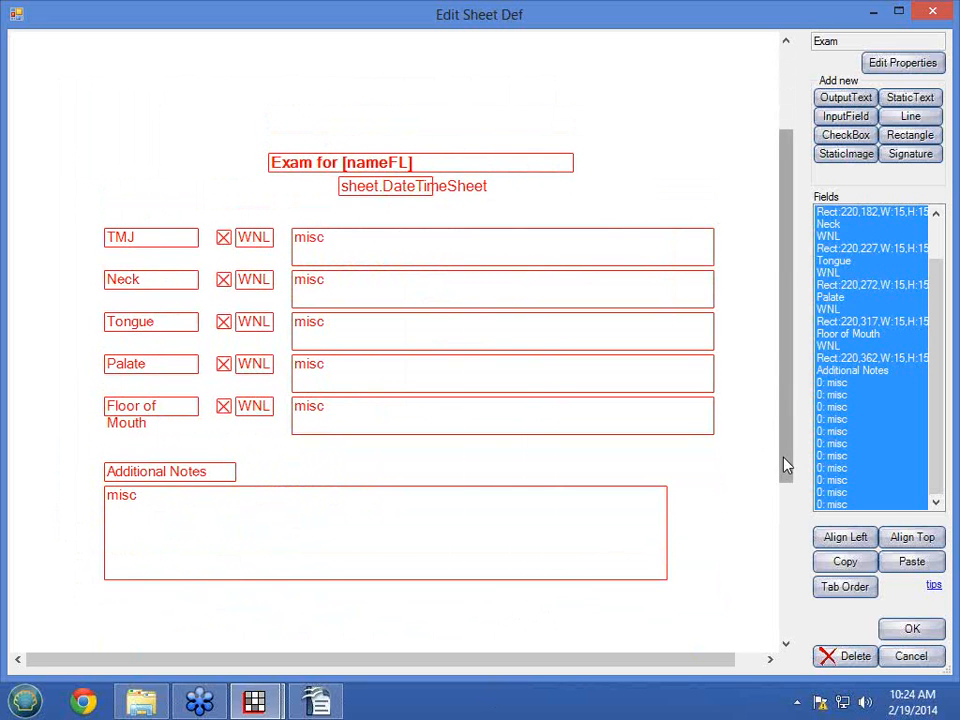
Add the static image poppy.jpg to the Exam sheet at its original 300 by 100 size
drag(784, 463, 793, 321)
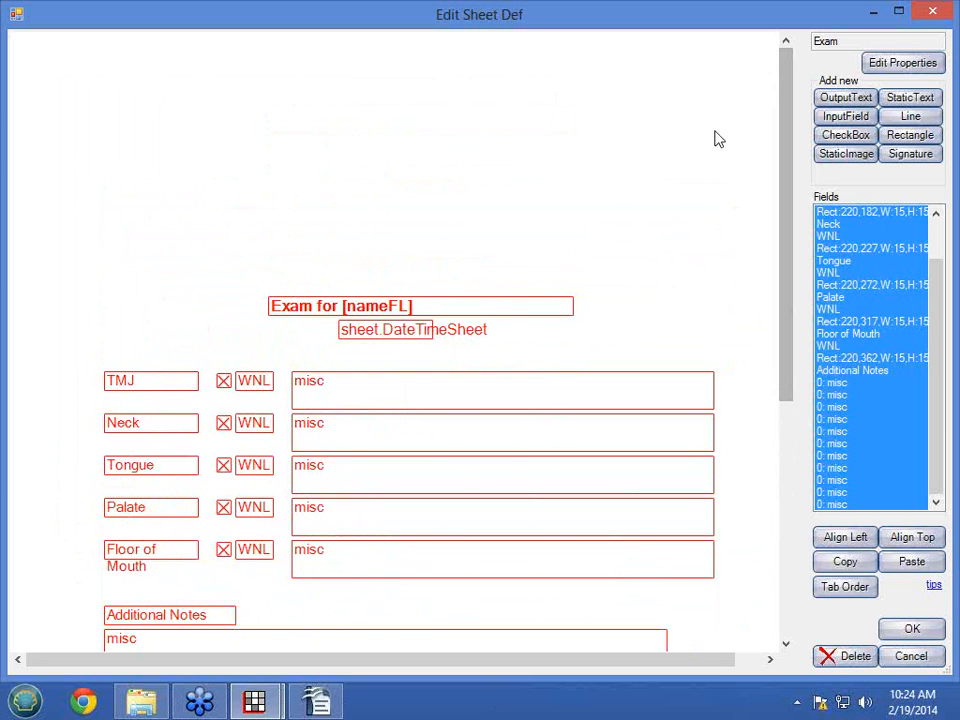
click(836, 158)
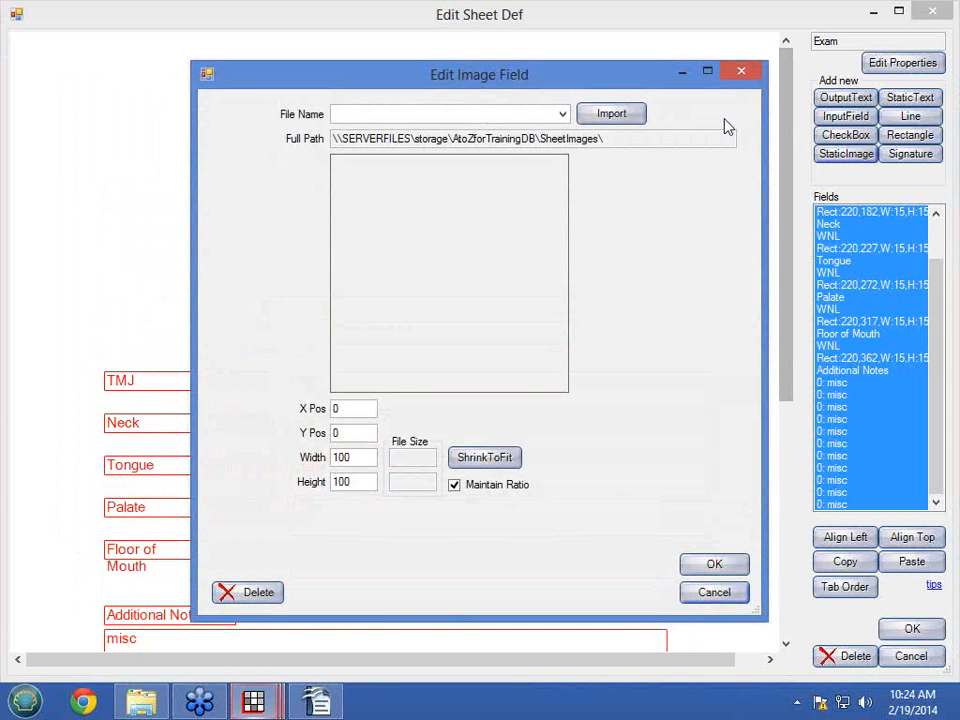
click(562, 115)
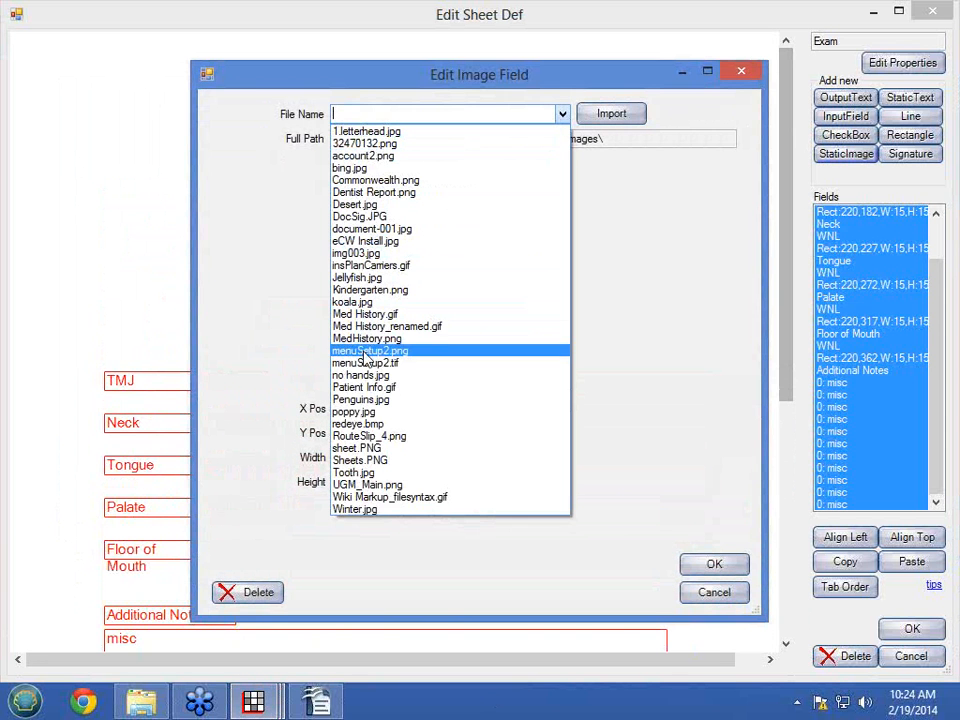
click(355, 412)
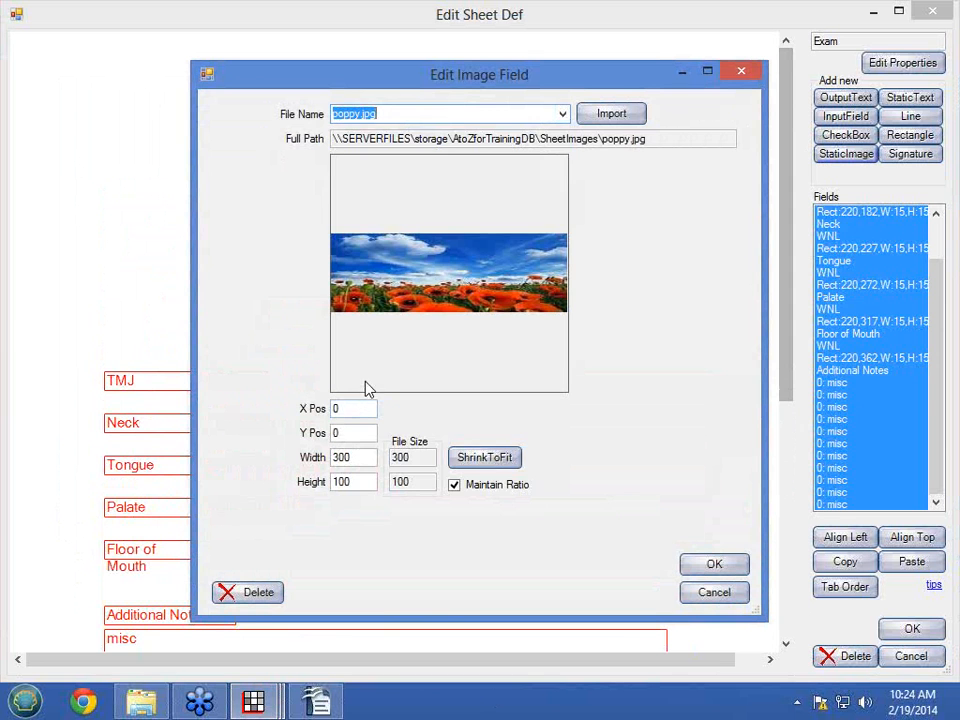
click(714, 565)
Move the poppy.jpg image horizontally from the page's left edge toward the center of the header
click(843, 214)
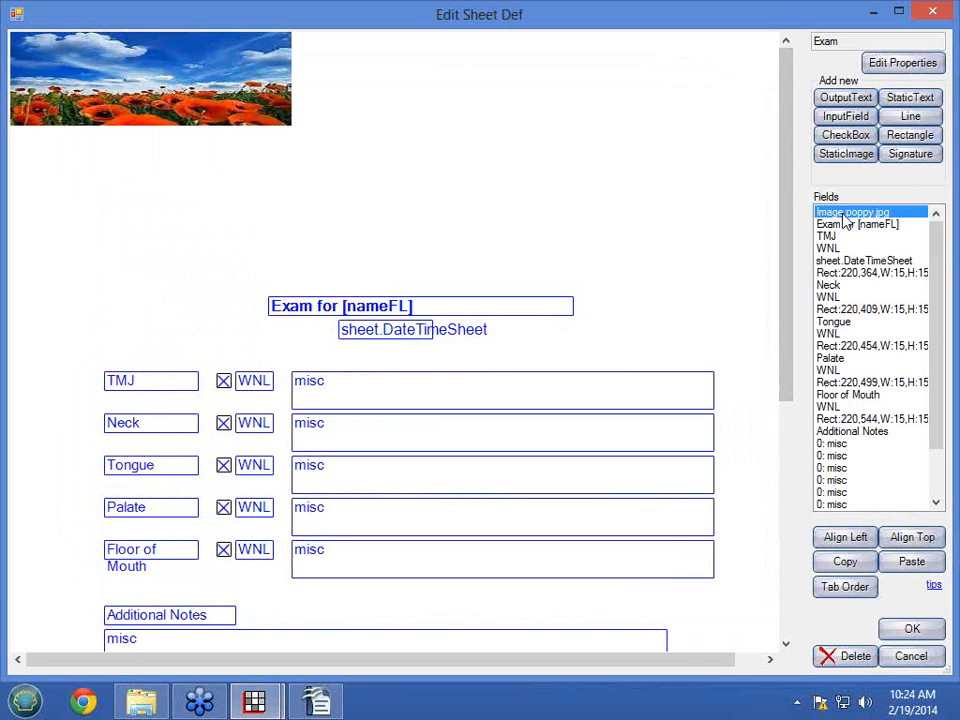
key(Right)
key(Right)
key(Right)
key(Right)
key(Right)
key(Right)
key(Right)
key(Right)
key(Right)
key(Right)
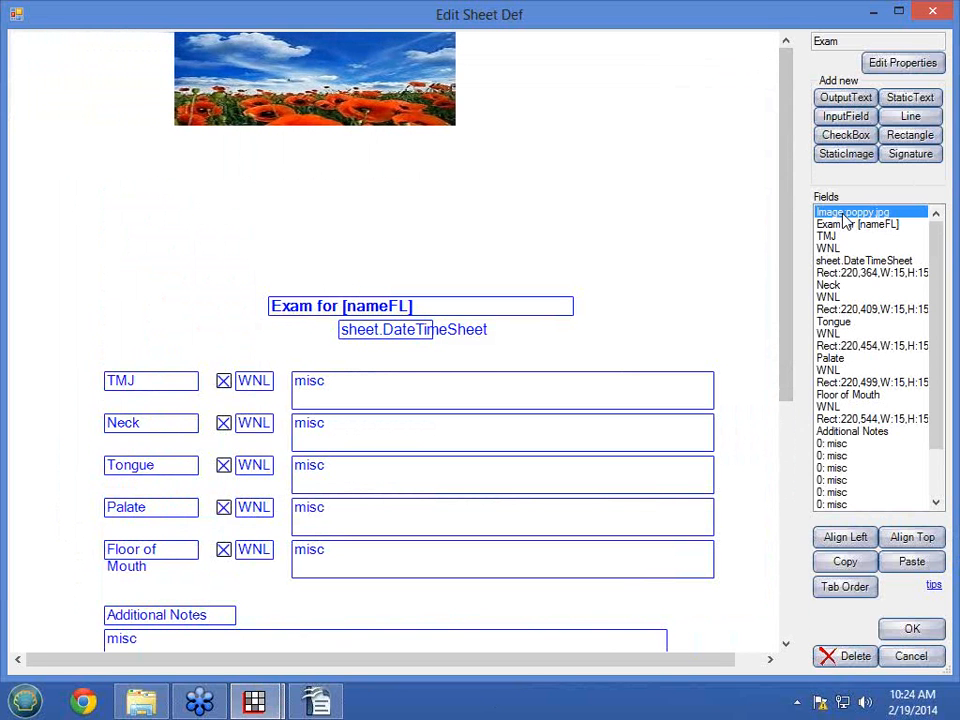
Nudge the poppy.jpg image to the right until it sits centred above the exam title
key(Right)
key(Right)
key(Right)
key(Right)
key(Right)
key(Right)
key(Right)
key(Right)
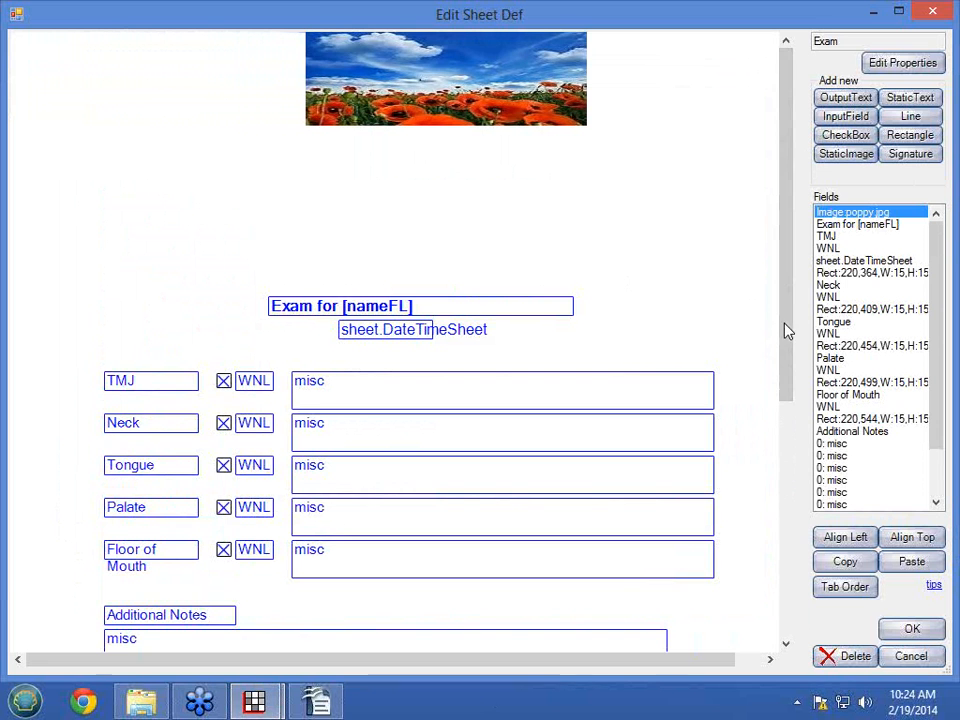
Add a static text field reading "Poppy Dental" with a width of 250
scroll(787, 333, down, 1)
scroll(787, 333, up, 1)
click(903, 97)
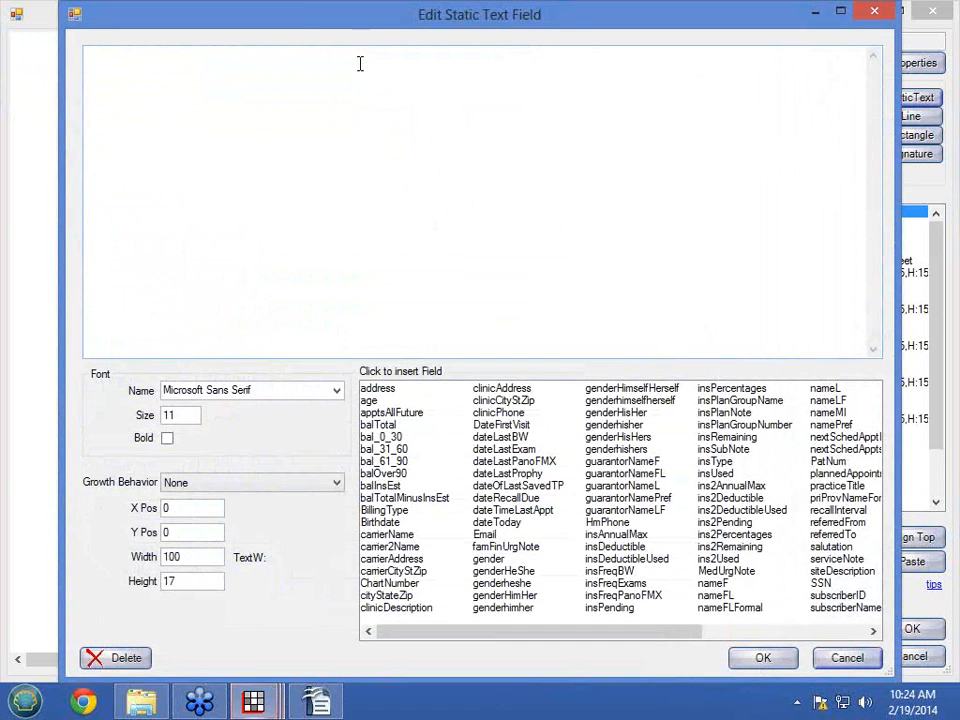
text(Pati)
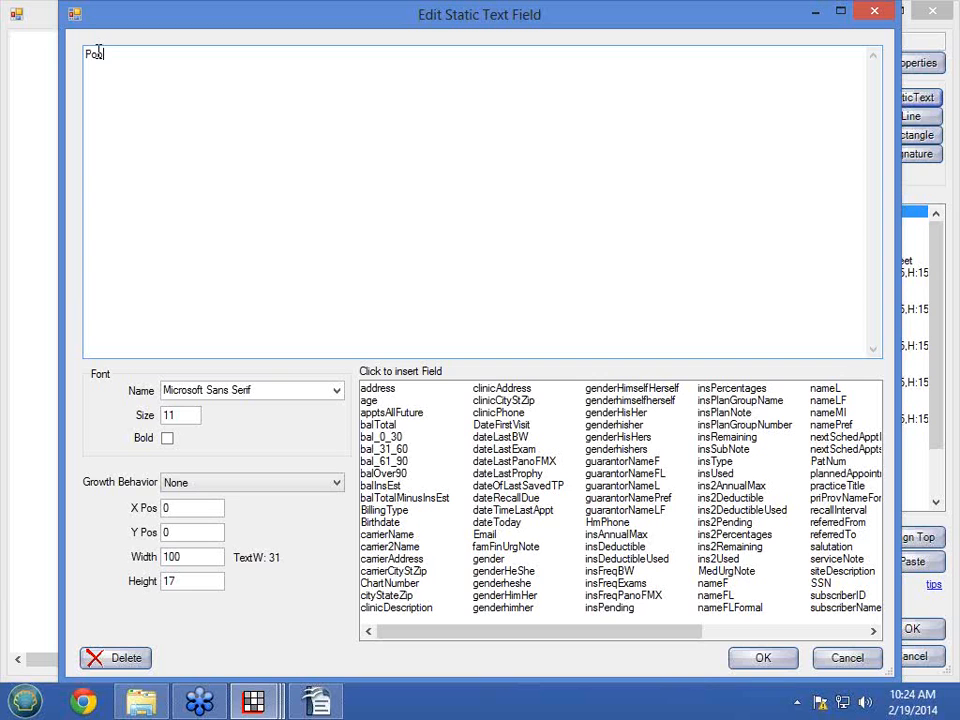
key(BackSpace)
key(BackSpace)
text(ppy Dental)
double_click(181, 558)
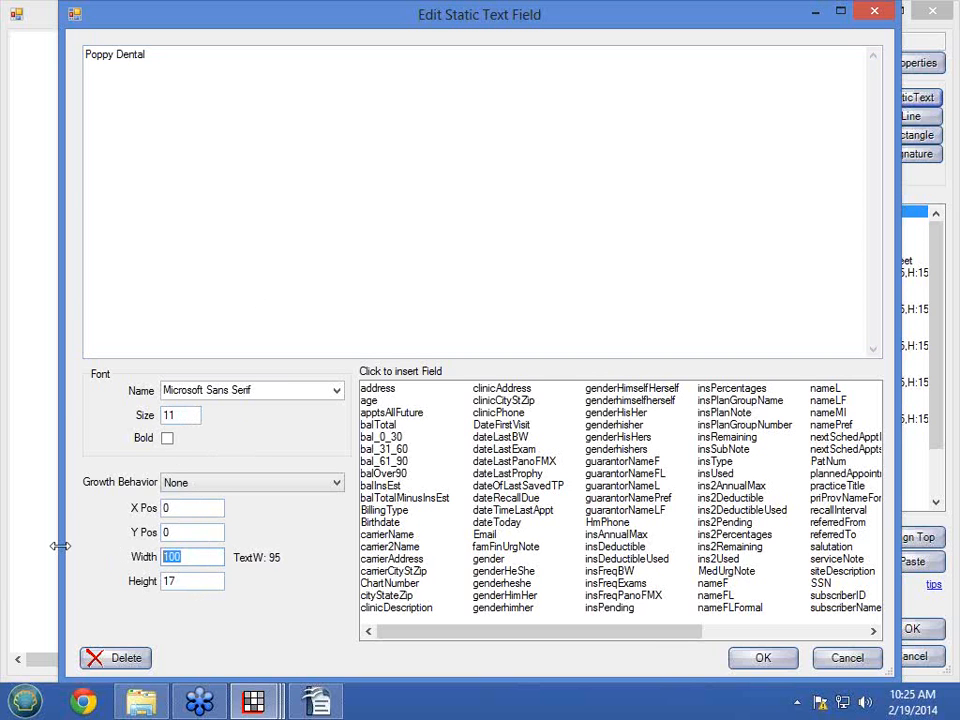
text(250)
click(750, 660)
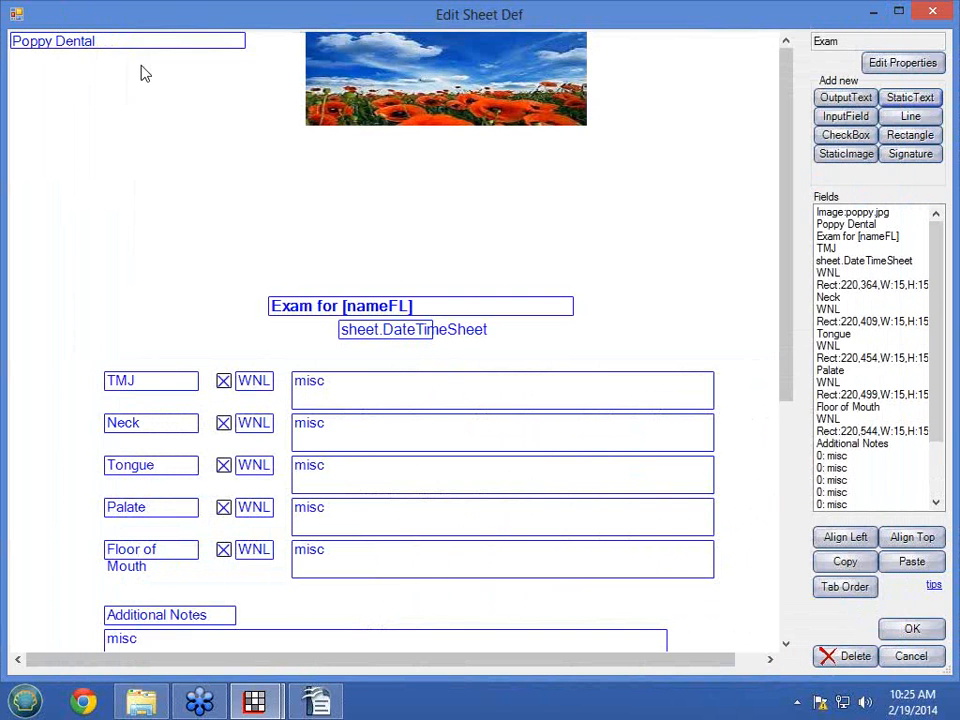
Move the Poppy Dental text just beneath the poppy image and set its width to 150
drag(96, 43, 471, 144)
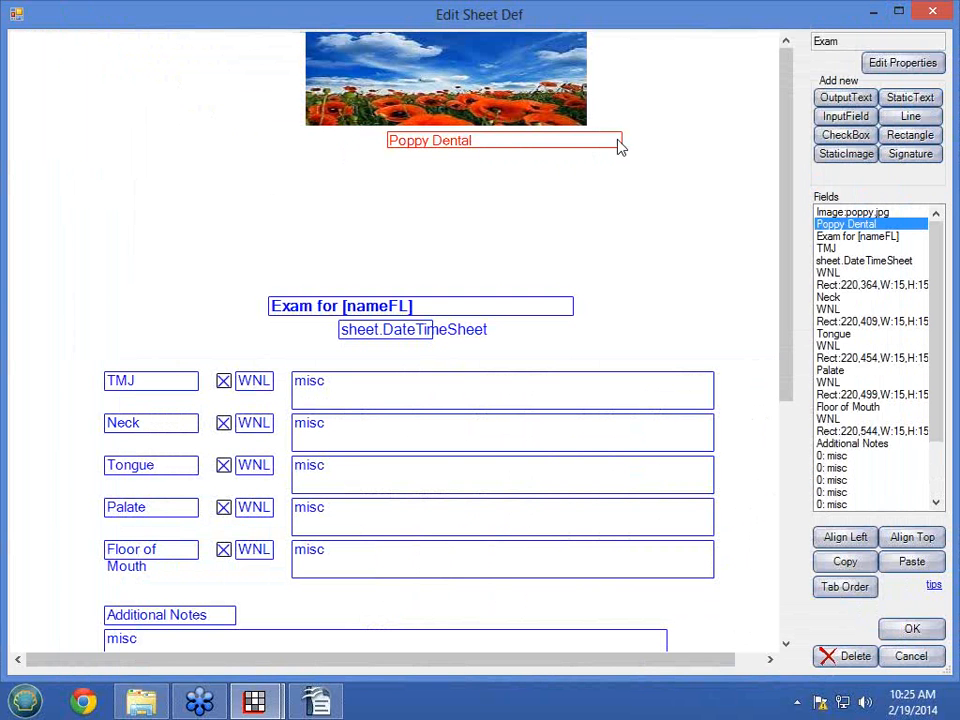
double_click(527, 148)
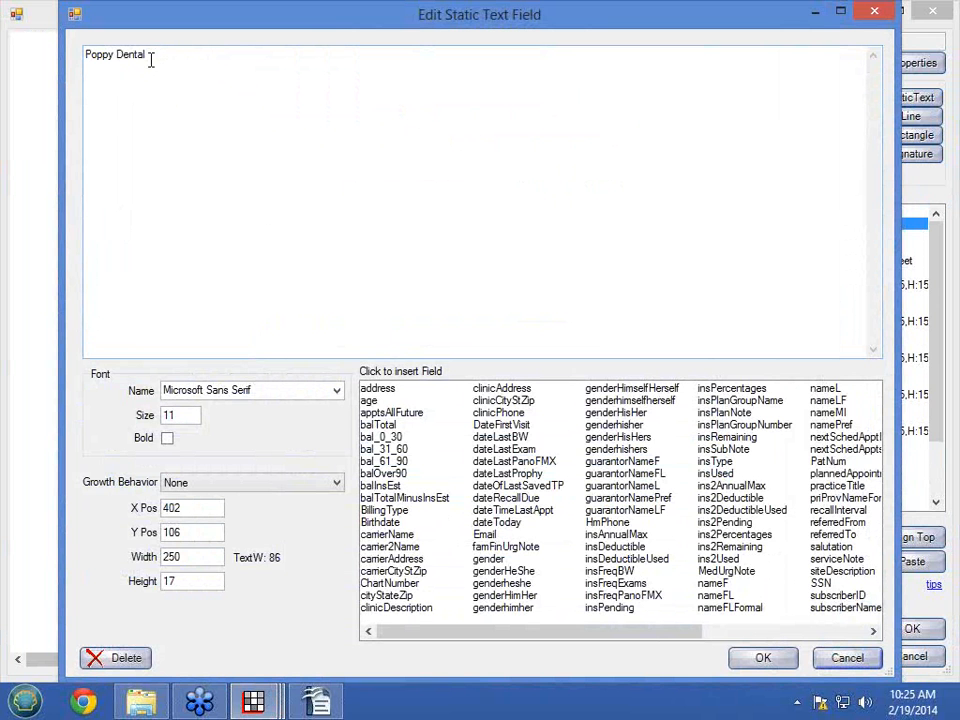
drag(186, 557, 100, 563)
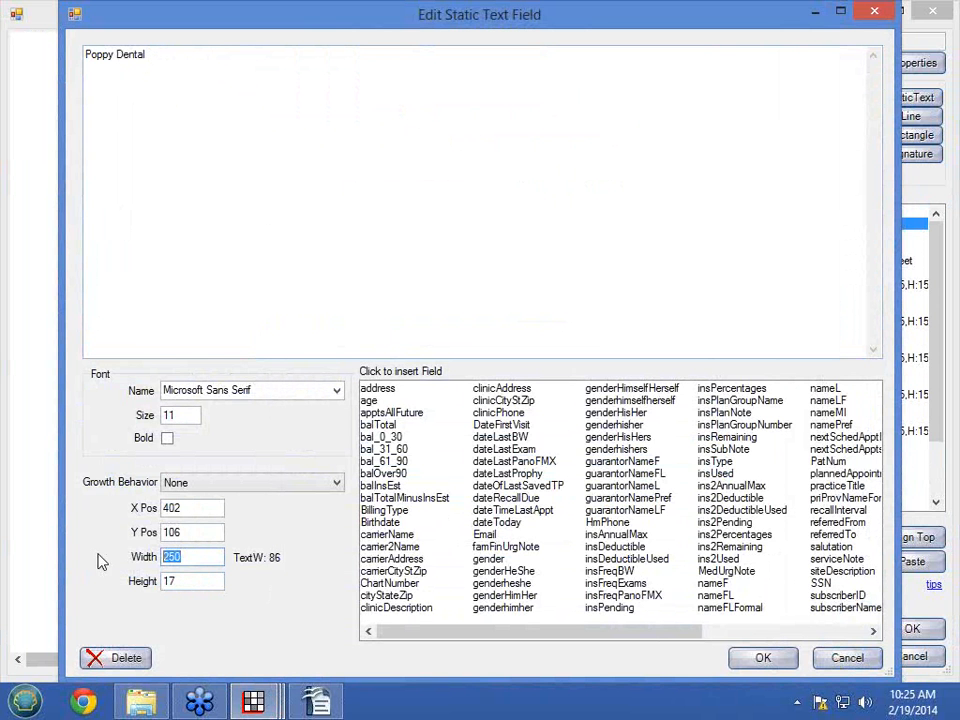
text(150)
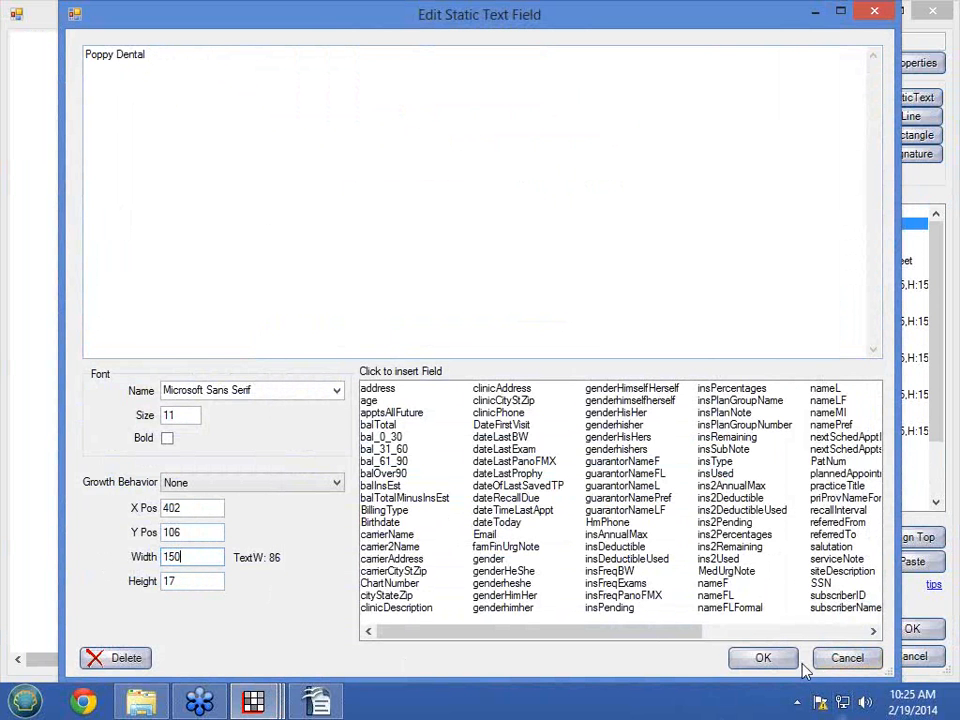
click(762, 658)
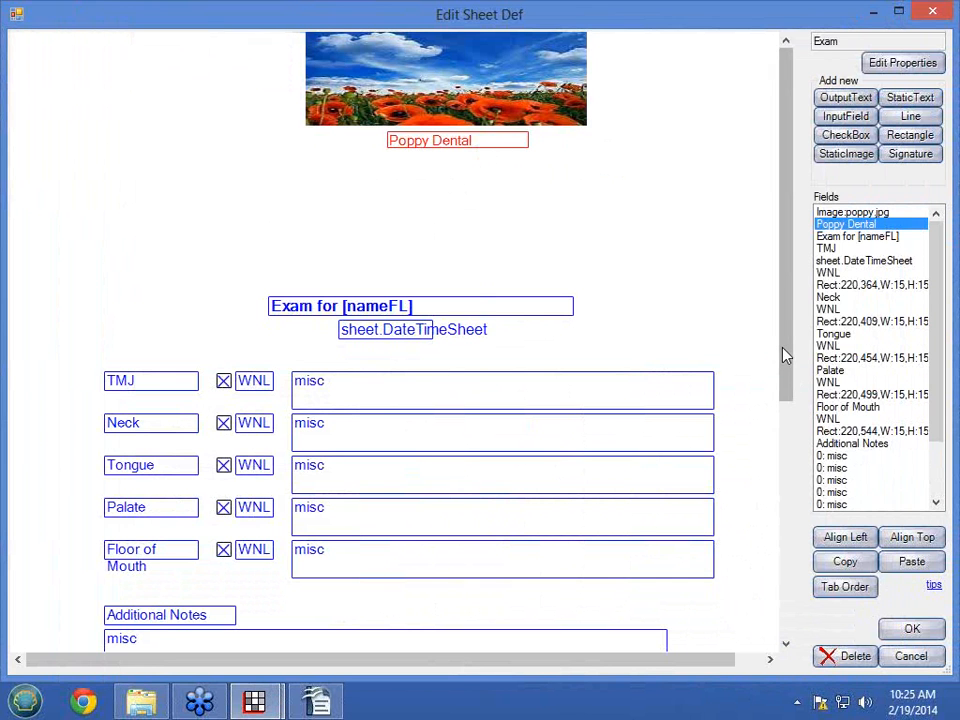
Set the width of the sheet.DateTimeSheet output field to 250
mouse_move(786, 355)
mouse_down()
mouse_move(791, 396)
mouse_move(791, 336)
mouse_up()
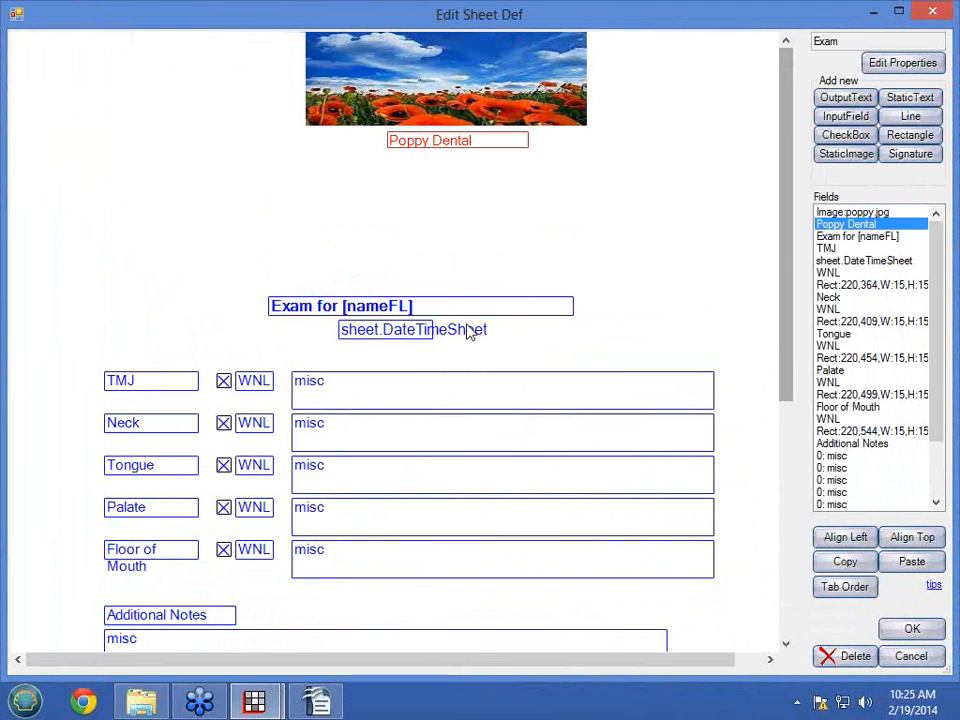
double_click(398, 333)
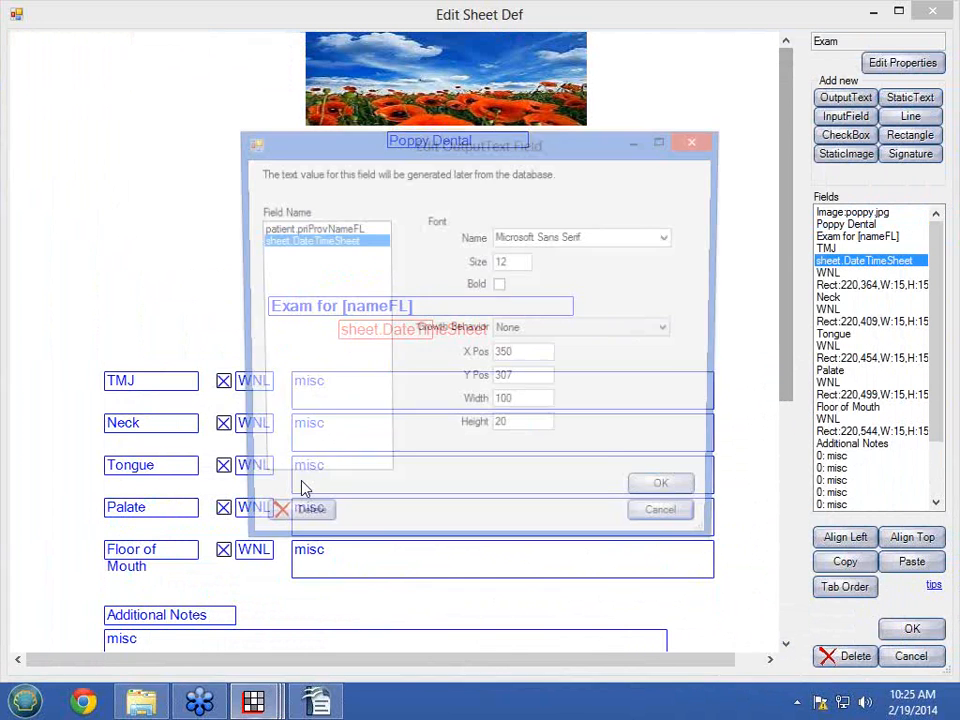
double_click(527, 404)
text(250)
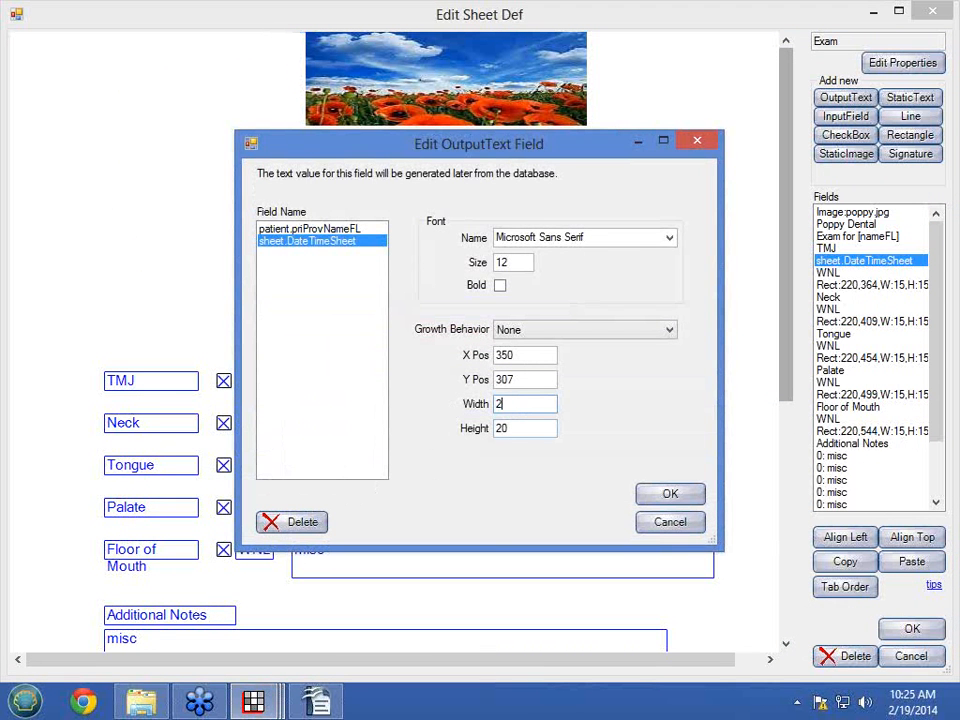
click(668, 494)
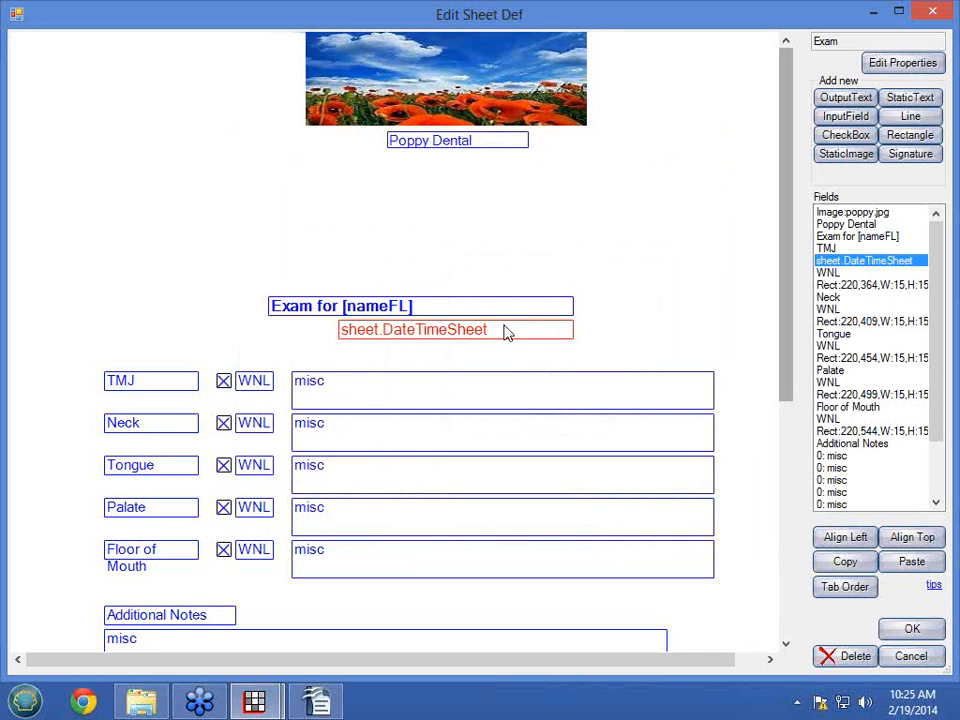
Move the "Exam for [nameFL]" title to the sheet's left margin and place the sheet.DateTimeSheet field above it, roughly left-aligned
drag(505, 333, 473, 332)
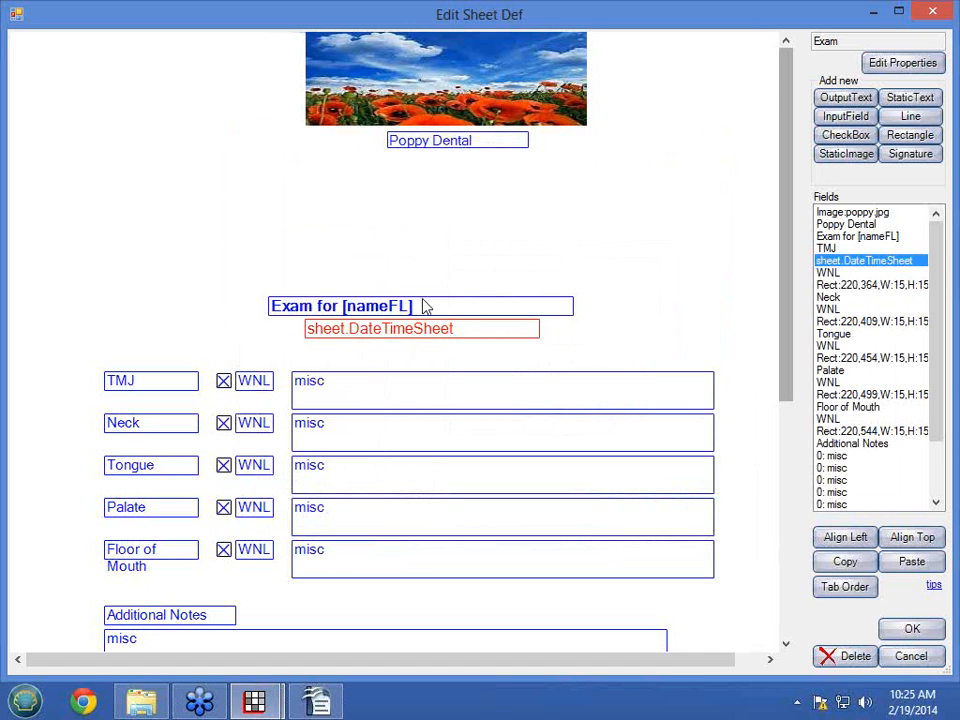
drag(420, 310, 203, 310)
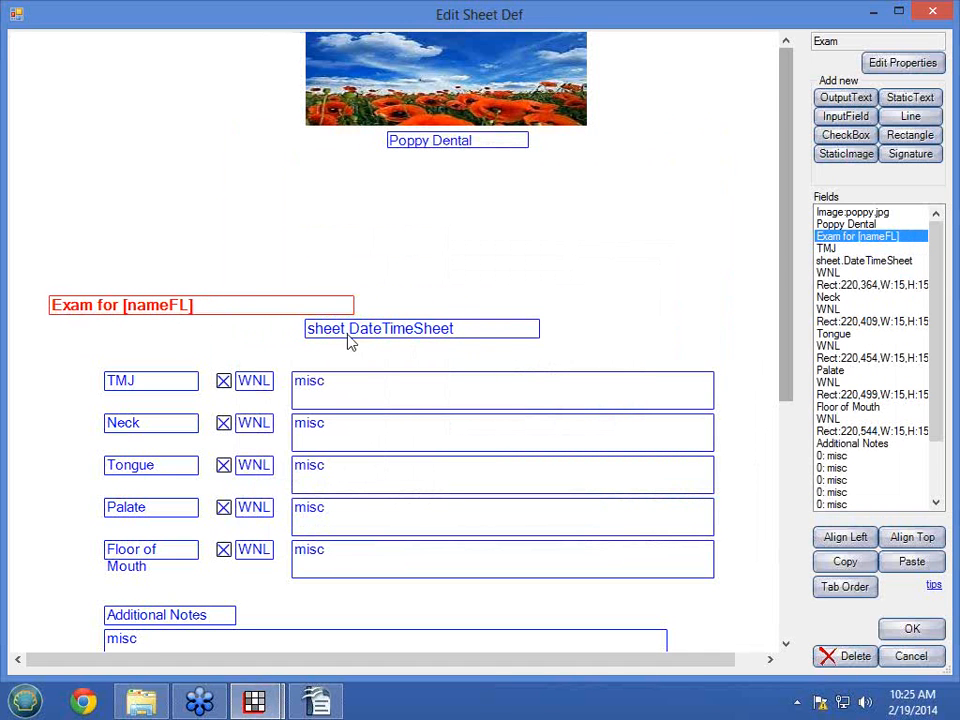
drag(349, 333, 101, 249)
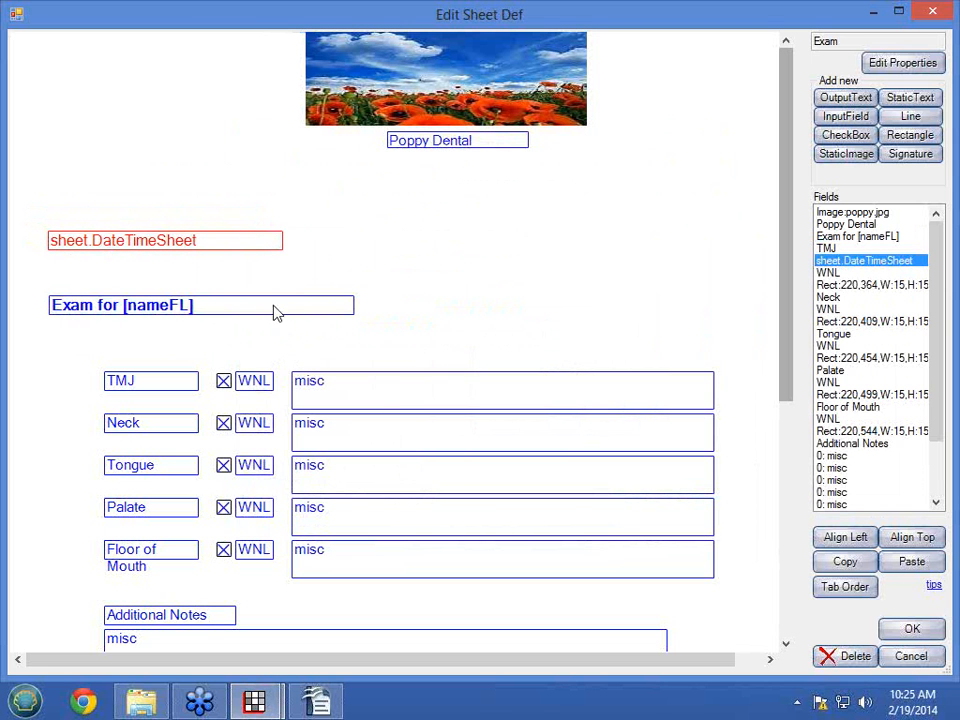
Add a static text field "Age: [age]" using the age insert field, and place it to the right of the exam title
click(905, 97)
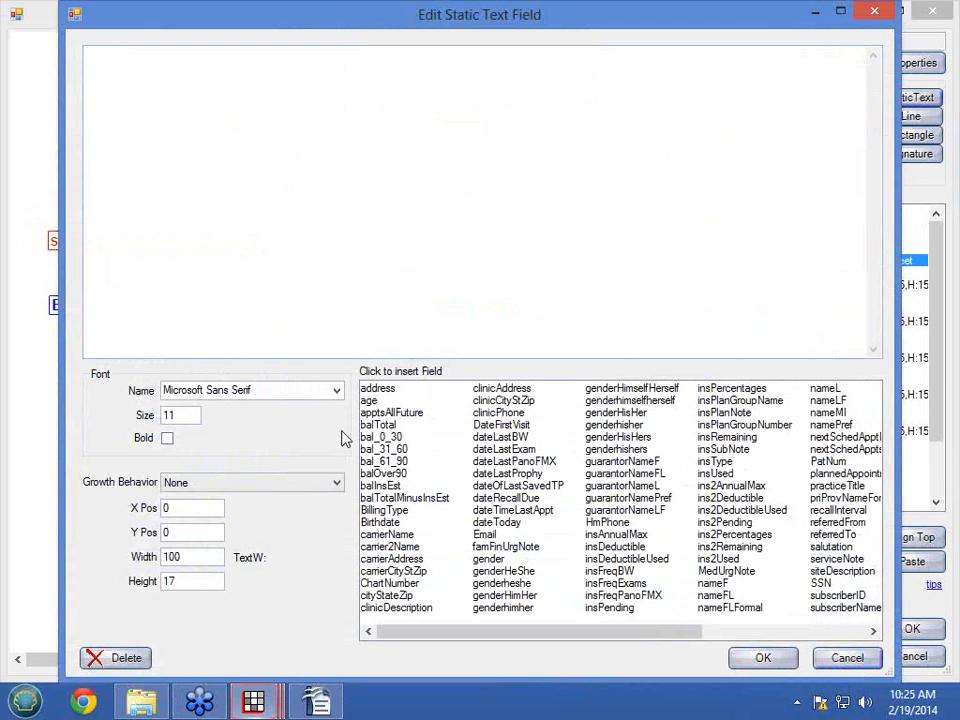
text(Age:)
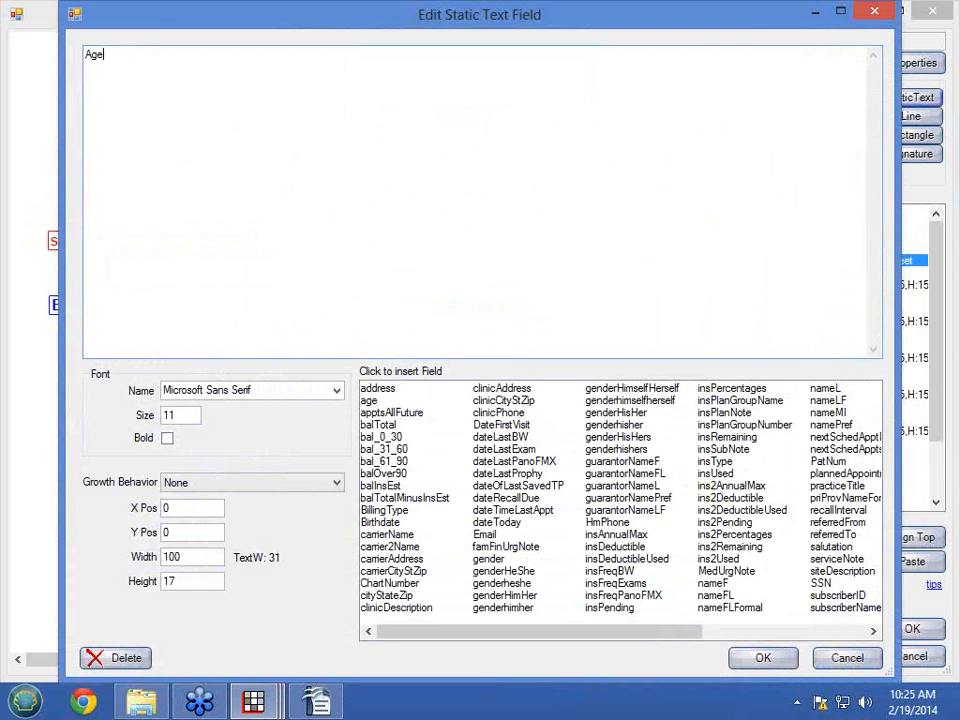
click(370, 400)
click(763, 658)
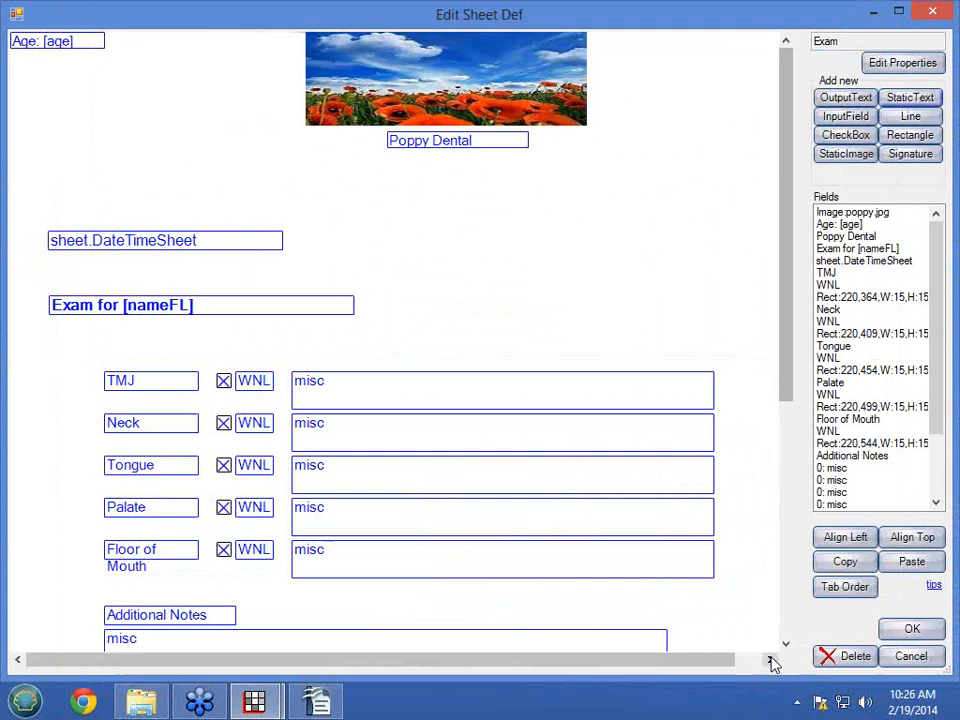
drag(28, 39, 419, 307)
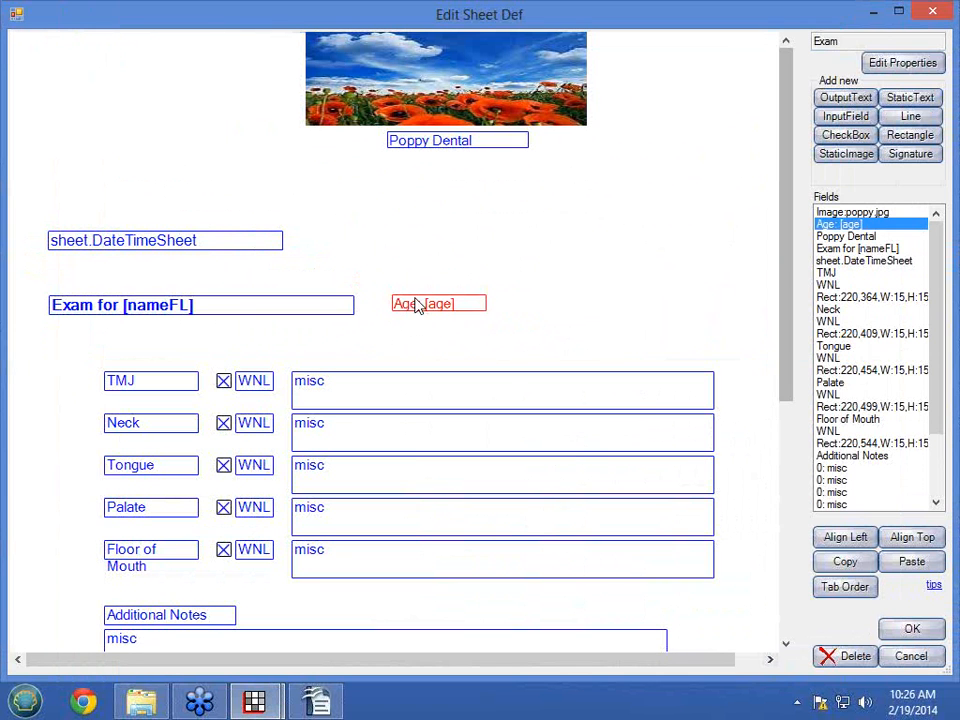
Change the TMJ label's text to "Area of Pain"
double_click(136, 388)
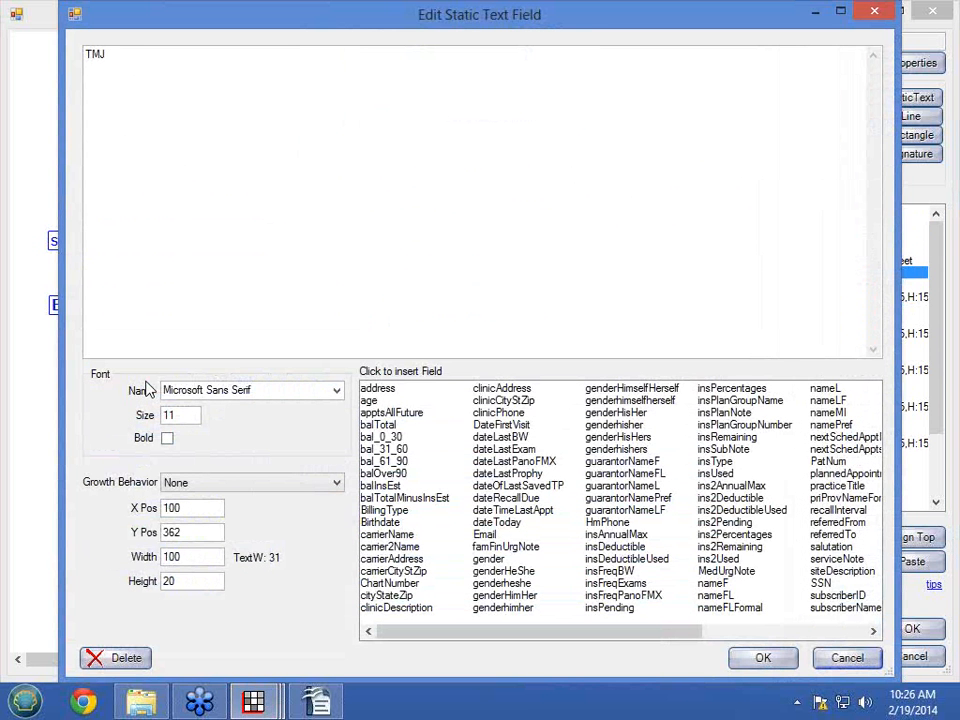
drag(125, 63, 8, 53)
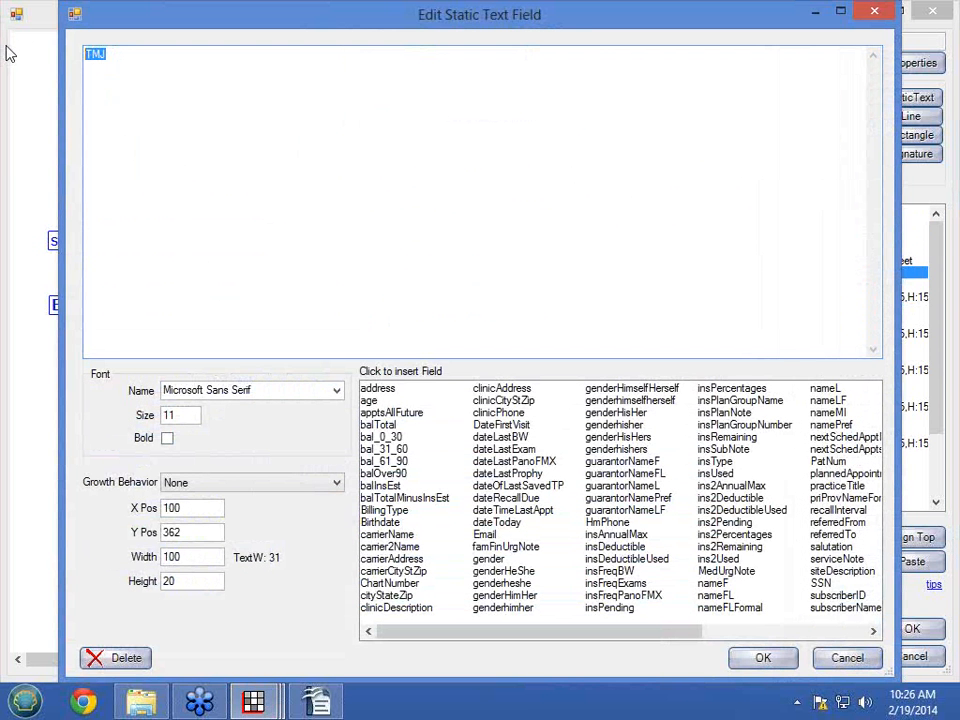
text(Area of Pain)
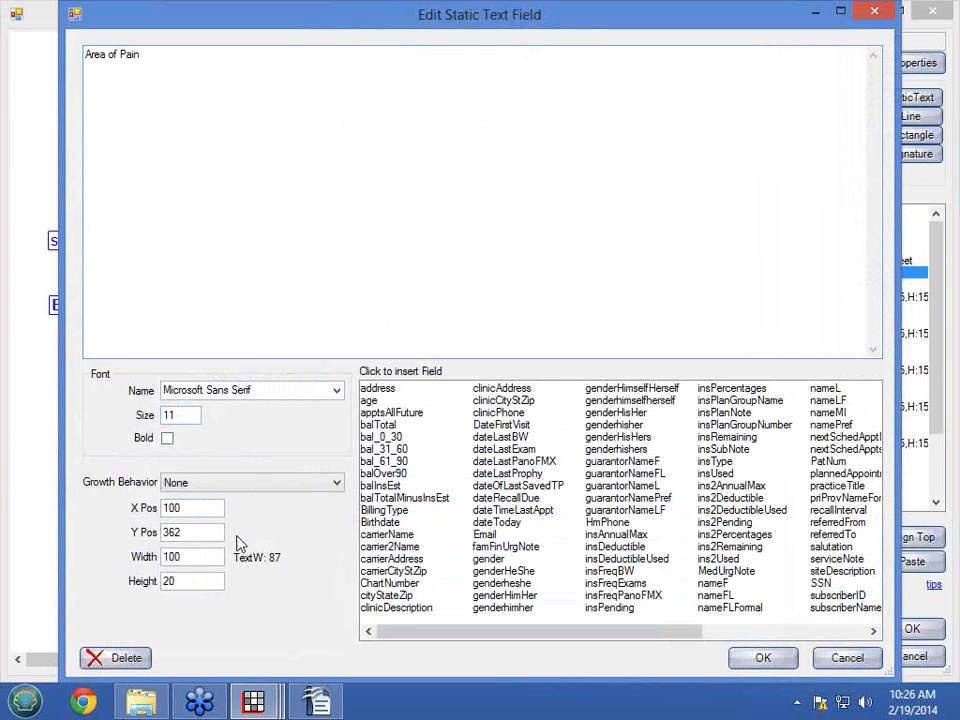
click(196, 557)
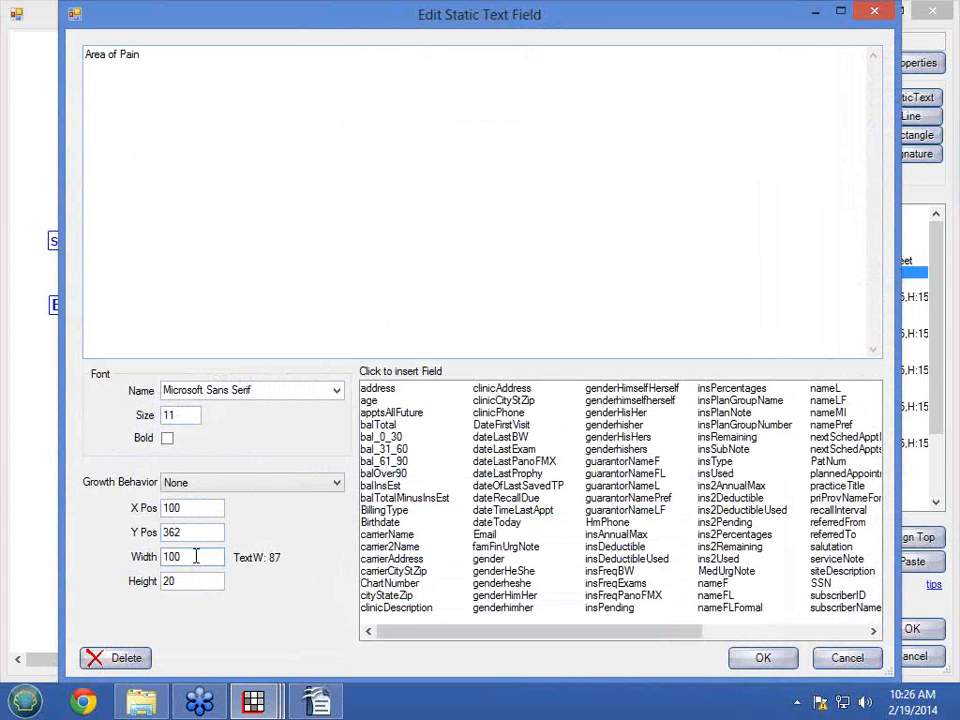
click(755, 658)
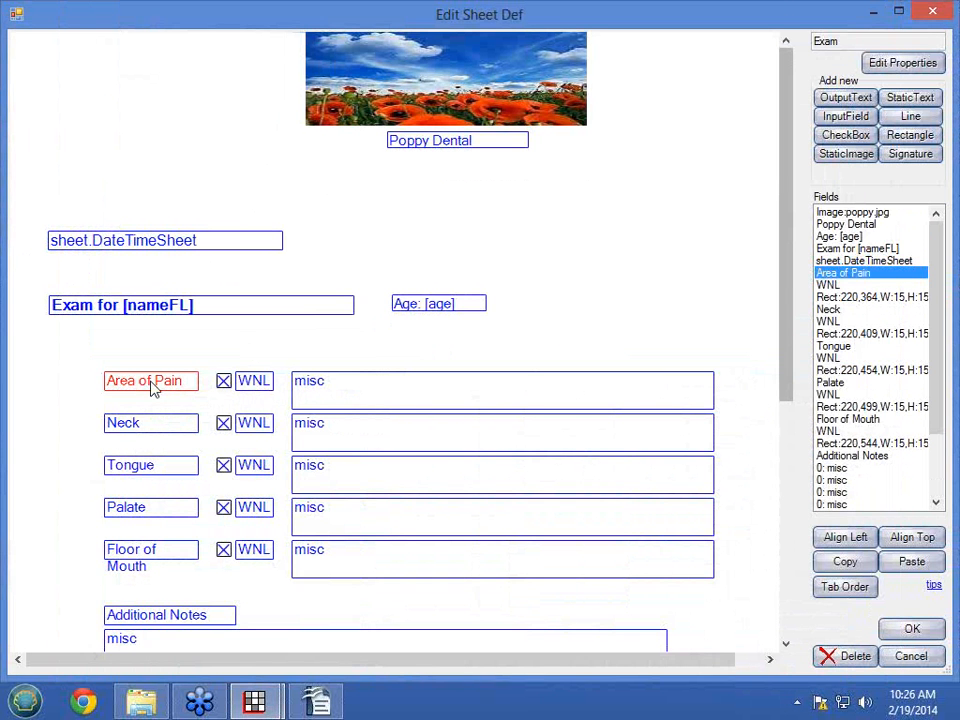
Change the Neck label's text to "Duration of Pain" and set its width to 125
double_click(154, 427)
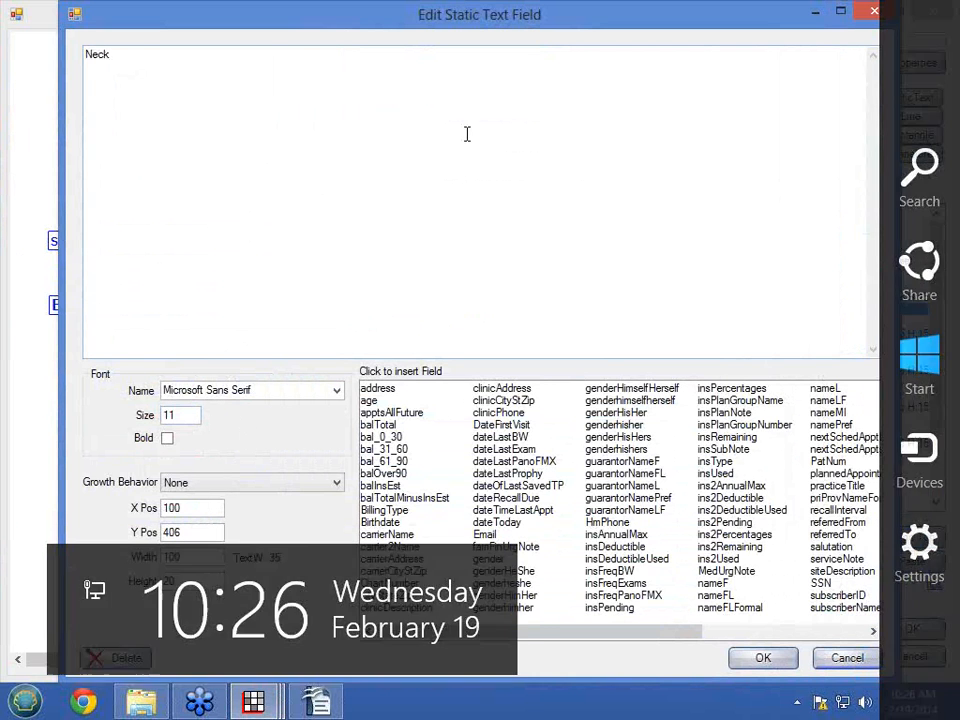
drag(130, 62, 73, 40)
text(Dur)
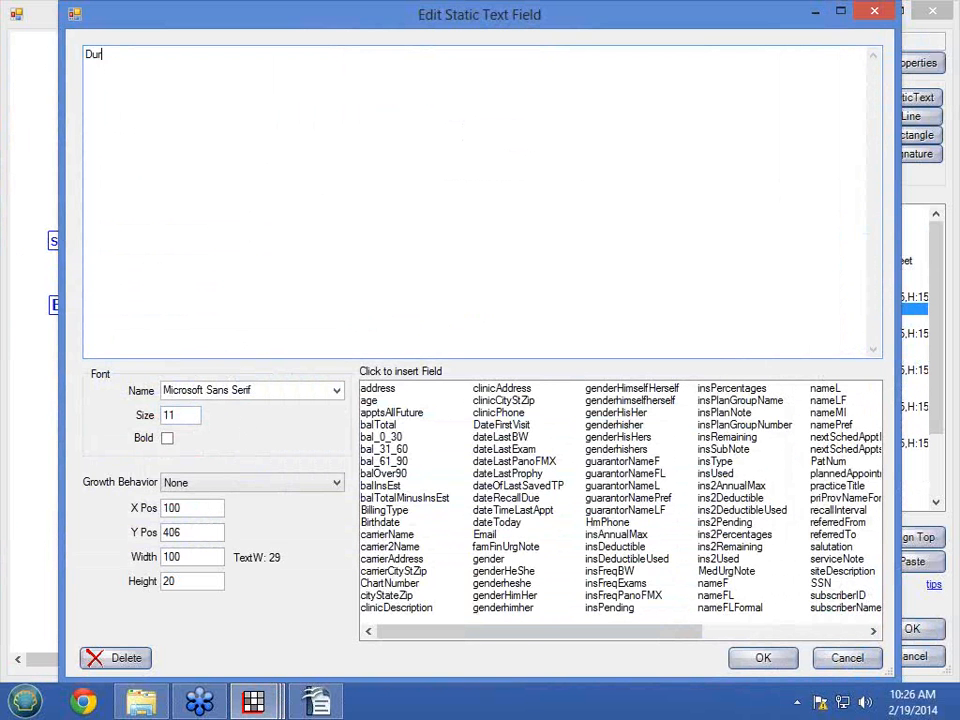
text(ation of Pain)
click(206, 553)
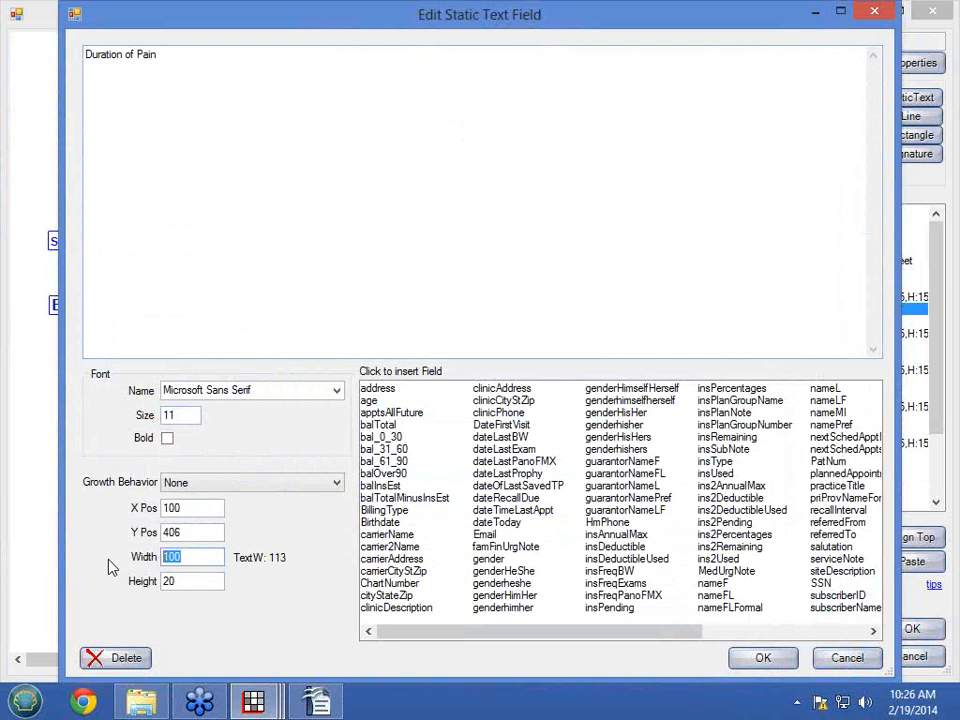
text(125)
click(763, 659)
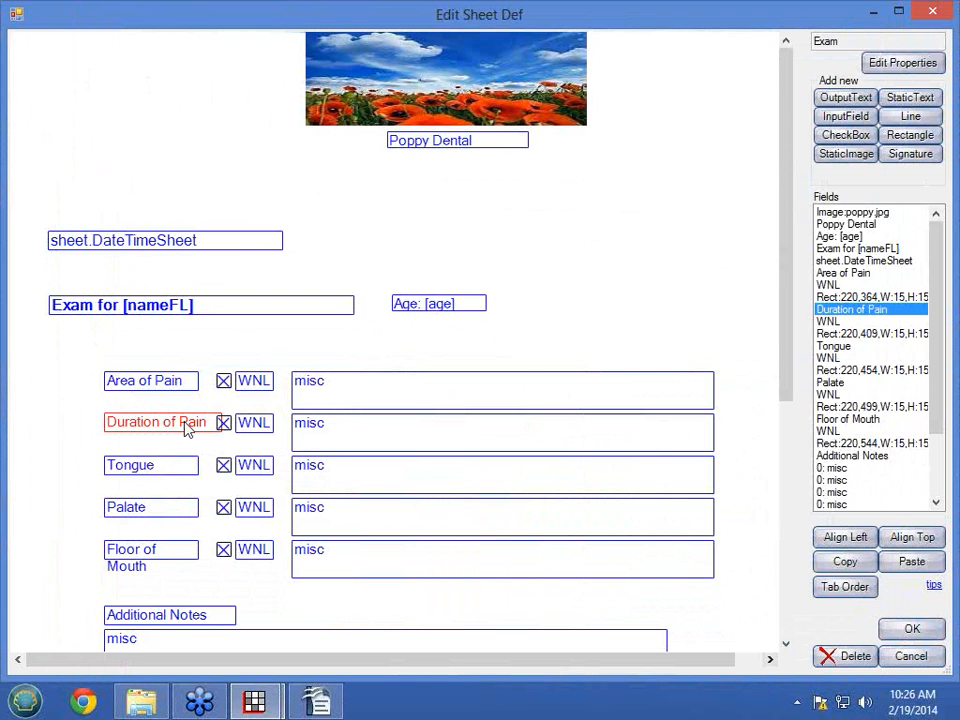
Change the Tongue label's text to "Taking Meds"
double_click(163, 467)
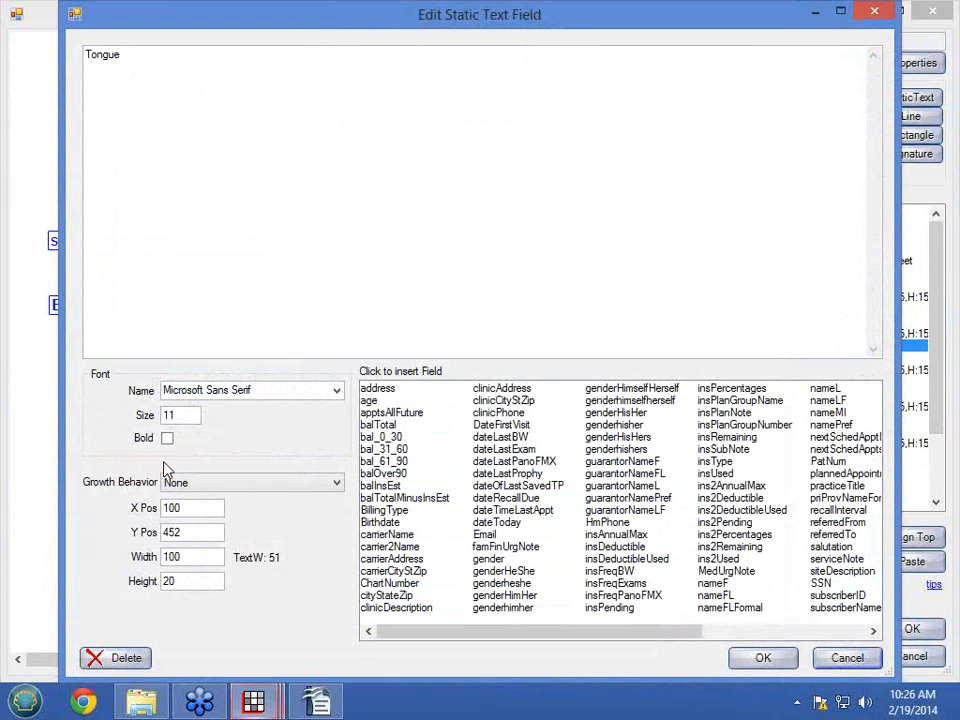
drag(121, 54, 10, 52)
text(T)
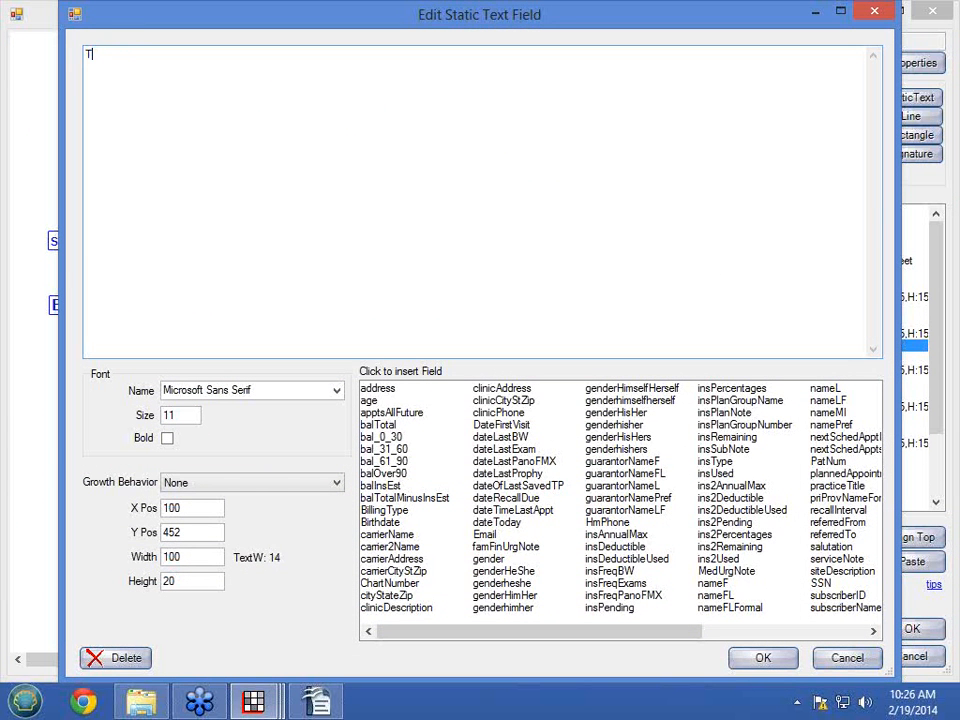
text(aking Meds)
click(206, 556)
click(741, 660)
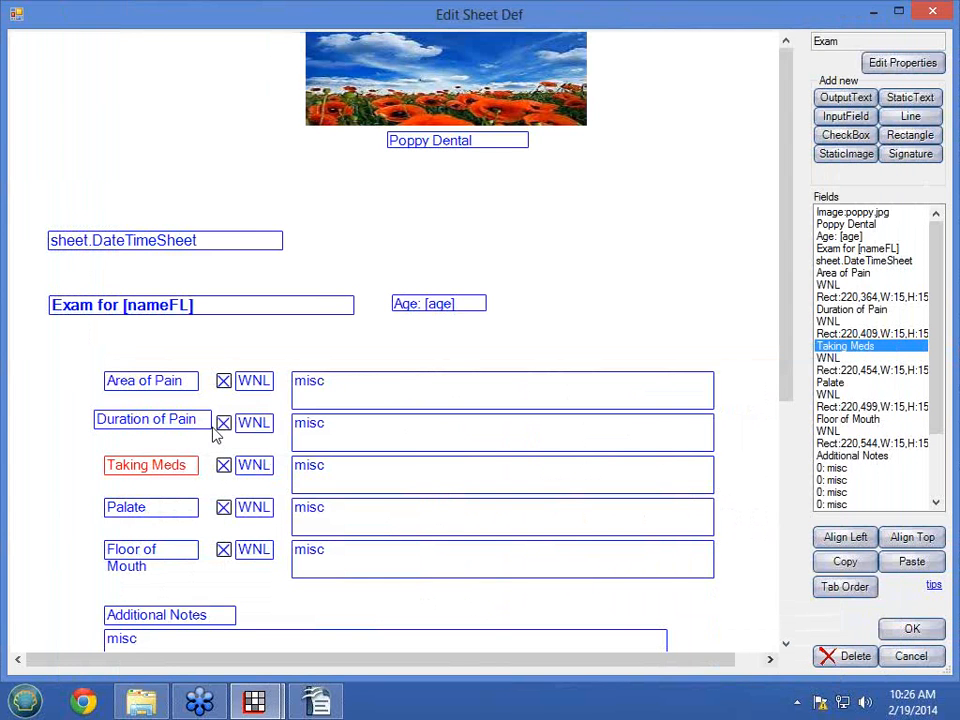
Change the Palate label's text to "Sens Hot/Cold" and set its width to 110
double_click(133, 510)
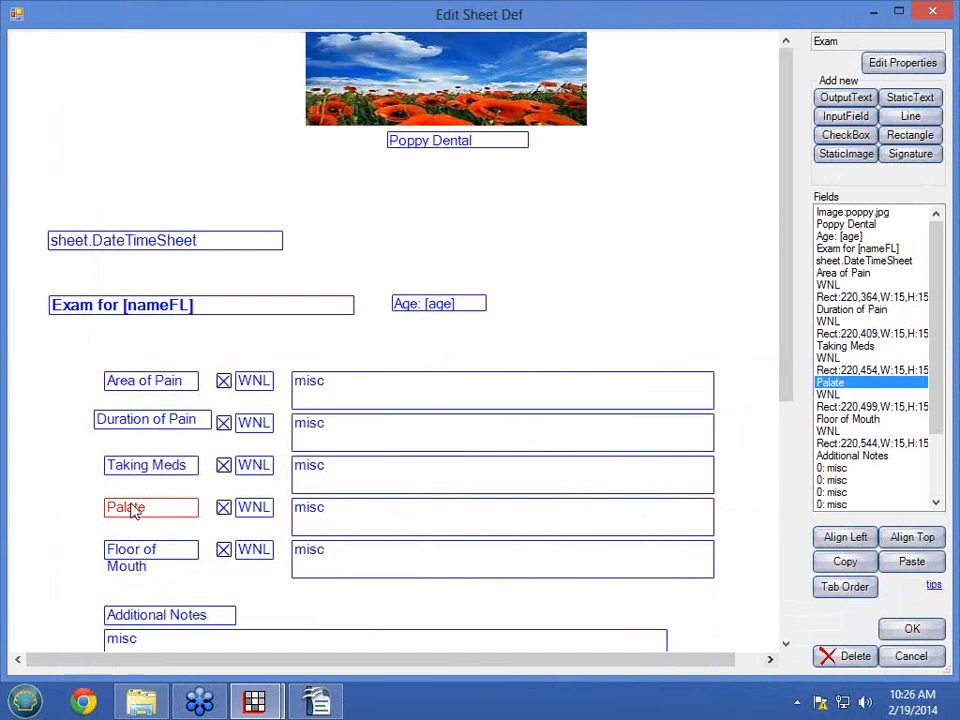
double_click(128, 60)
text(Se)
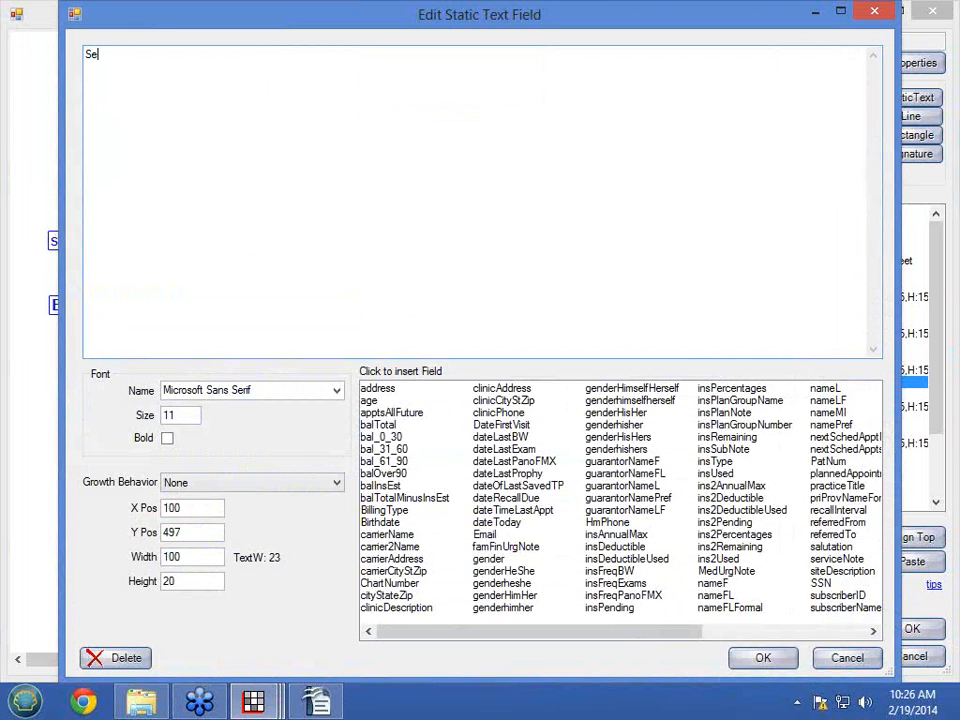
text(ns Hot/Cold)
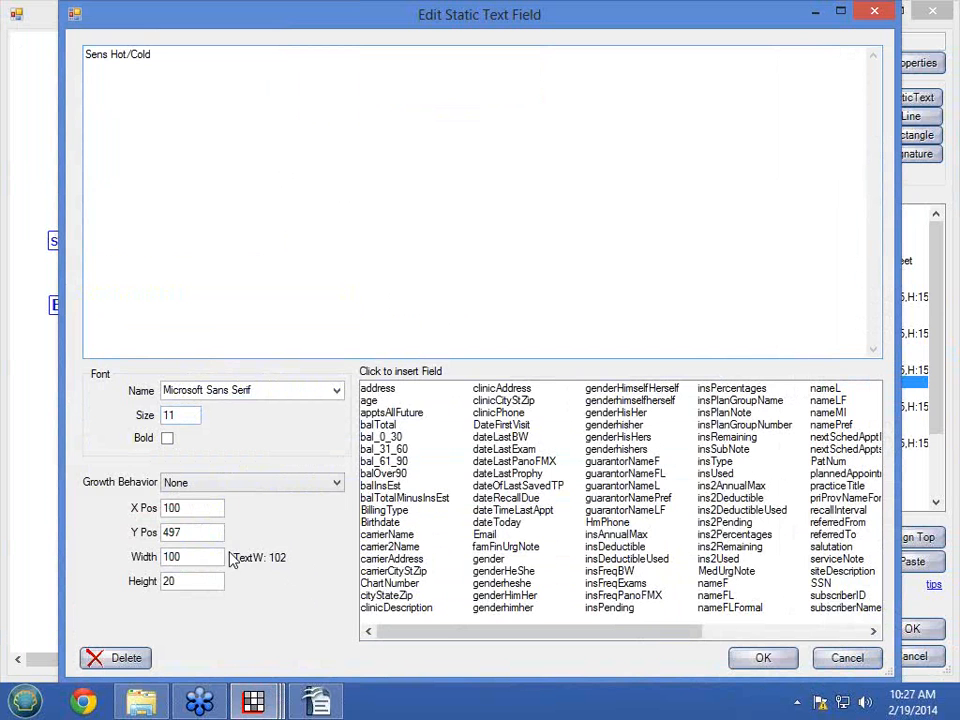
drag(187, 560, 105, 565)
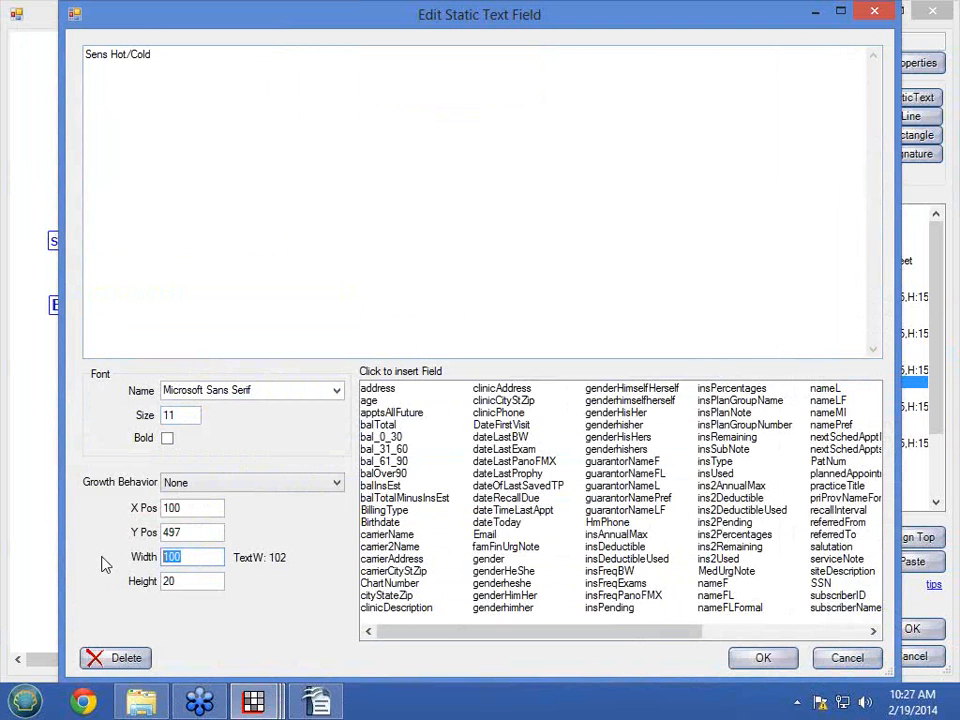
text(110)
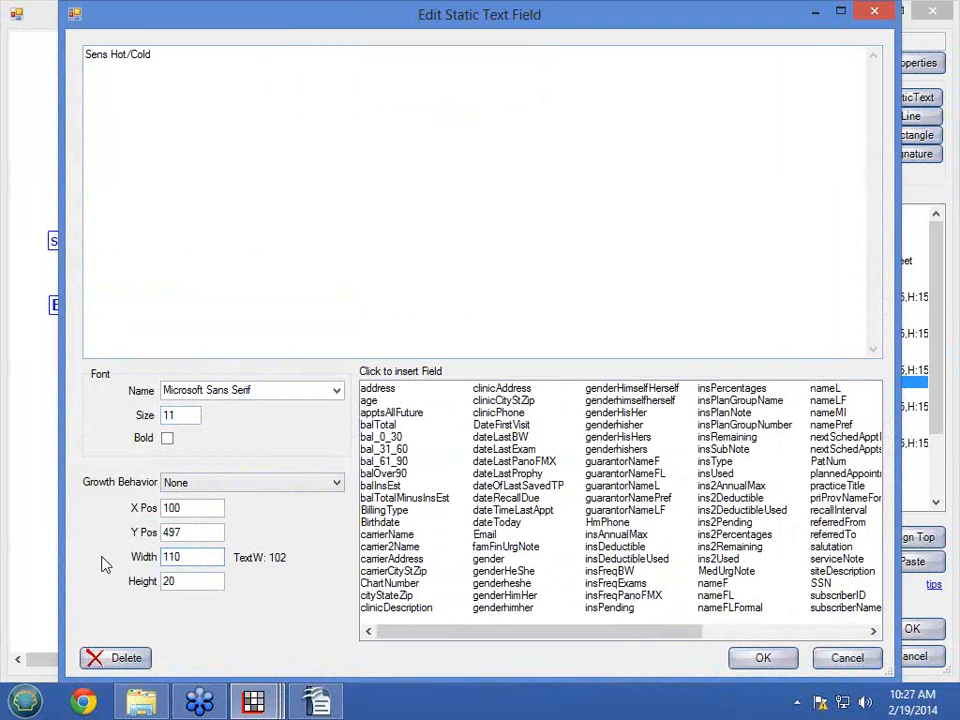
click(748, 661)
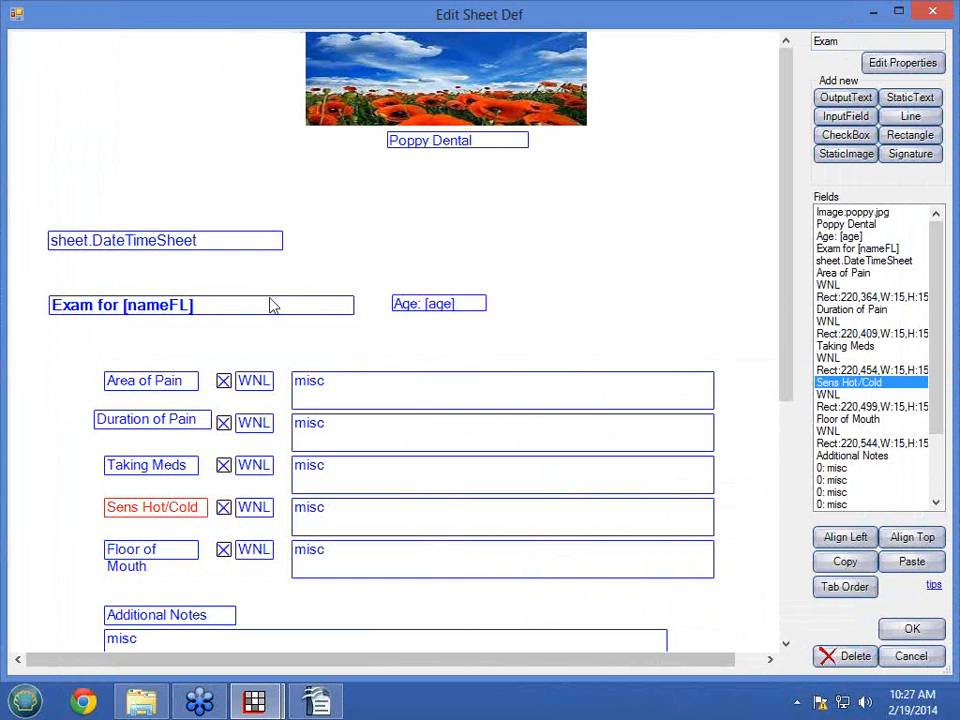
Change the Floor of Mouth label's text to "Sens Sweet/Biting", set its width to 150, and move it clear of its check box
double_click(167, 557)
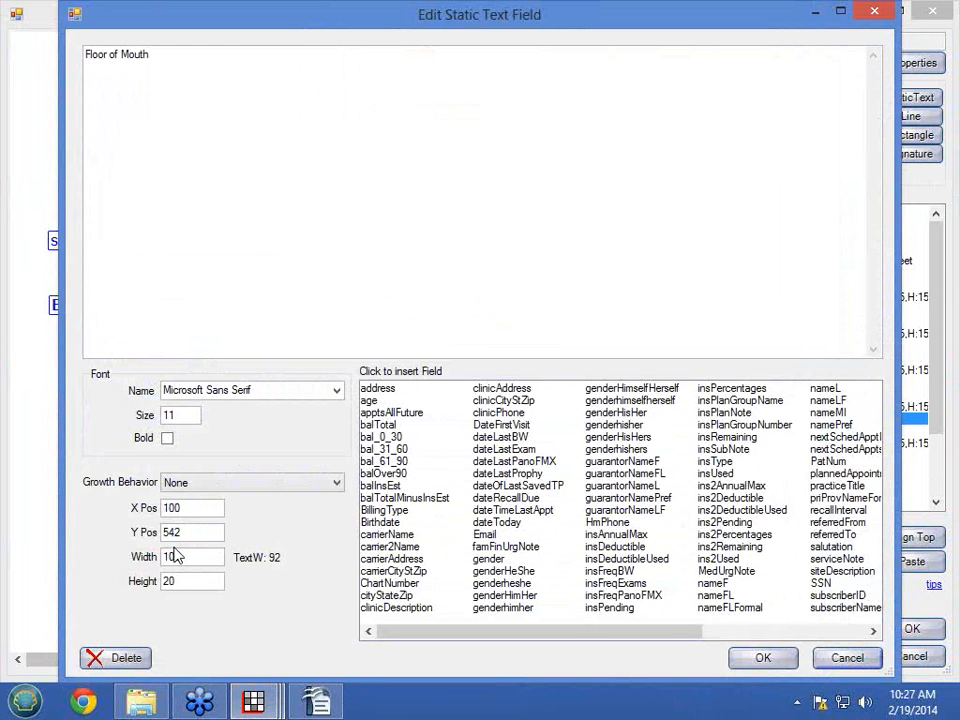
key(ctrl+a)
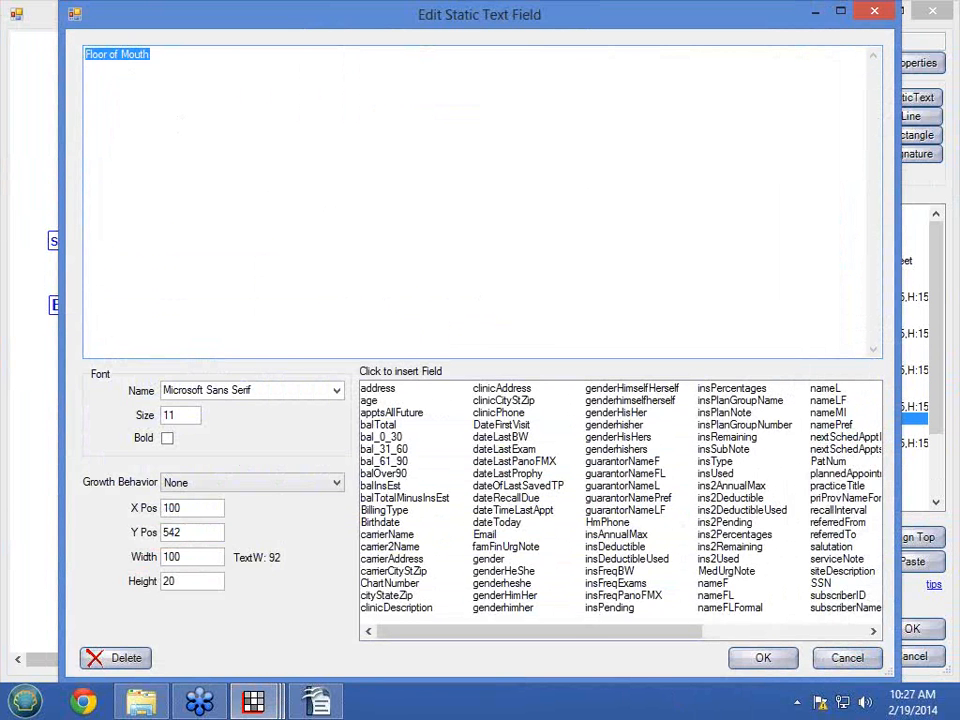
text(Sens Swee)
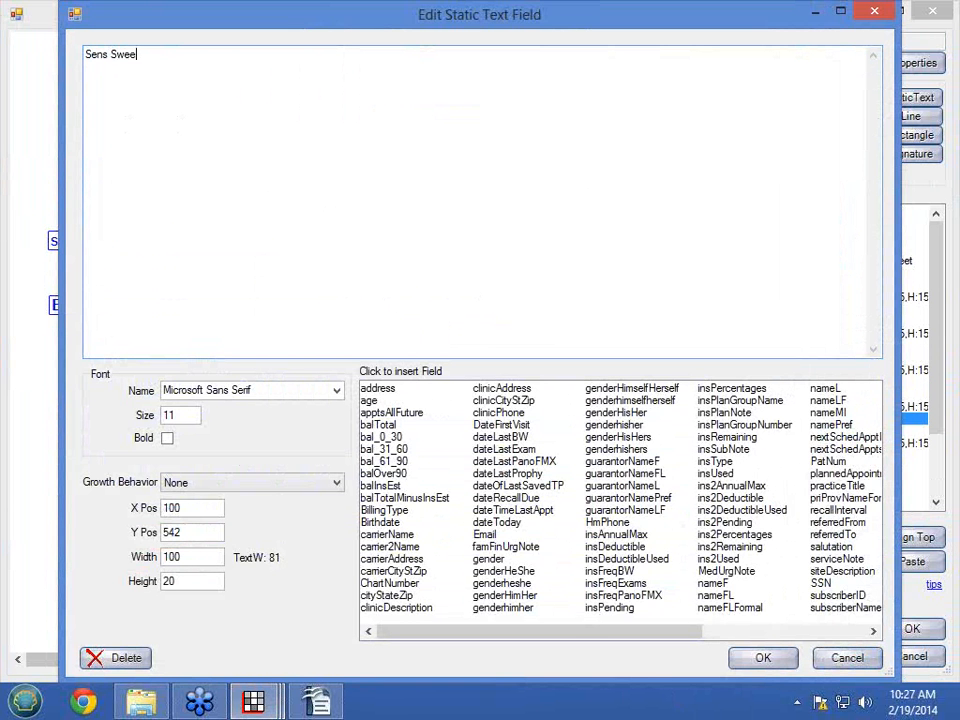
text(t/Biting)
drag(191, 555, 108, 553)
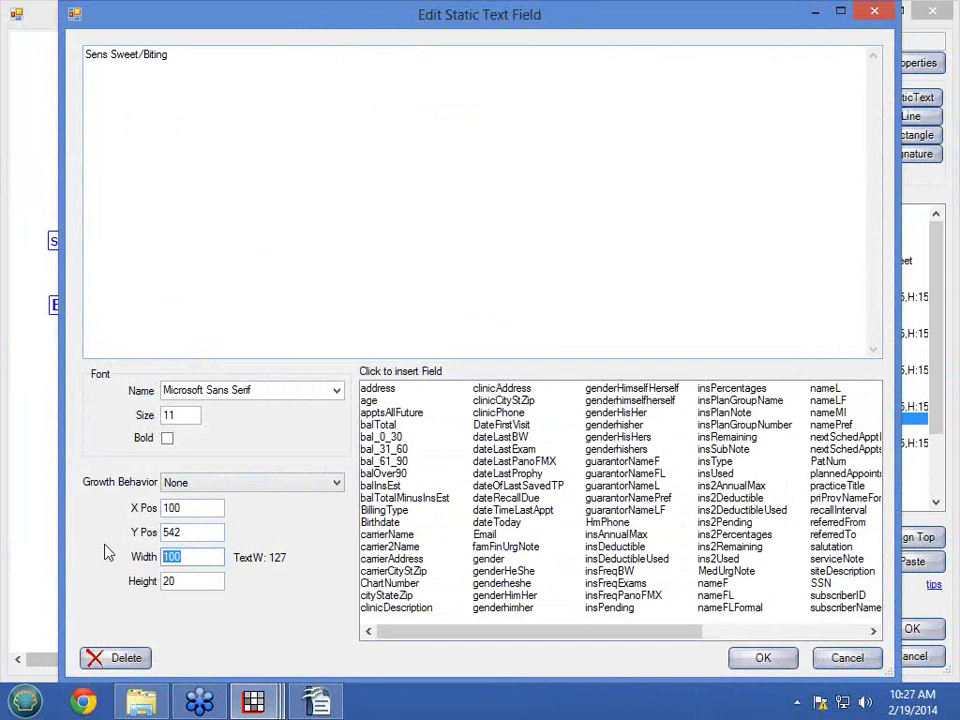
text(150)
click(763, 658)
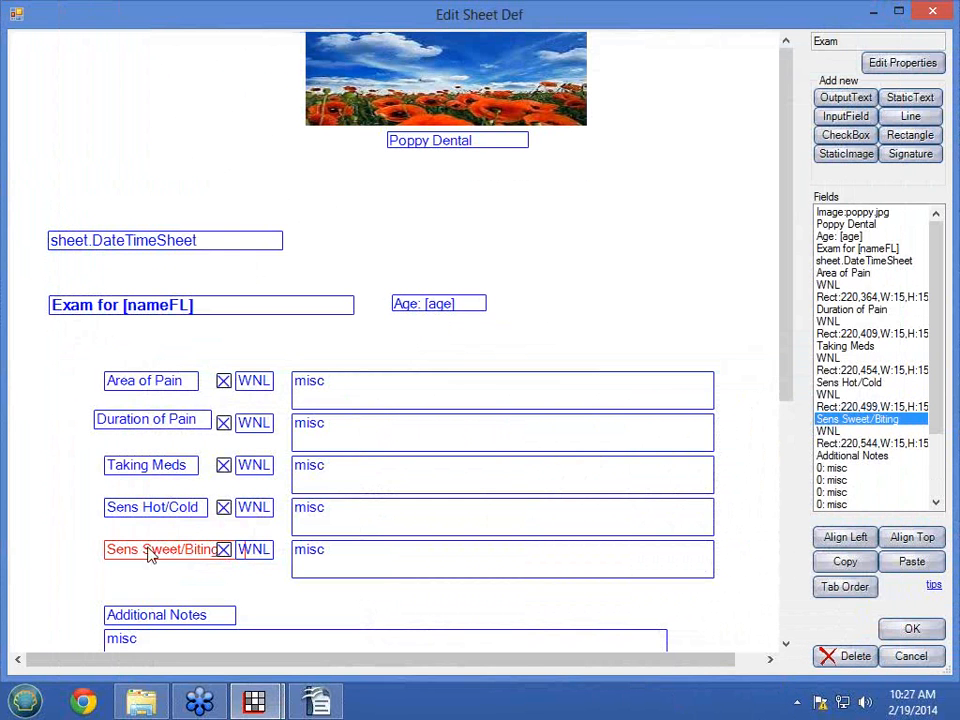
drag(163, 561, 130, 557)
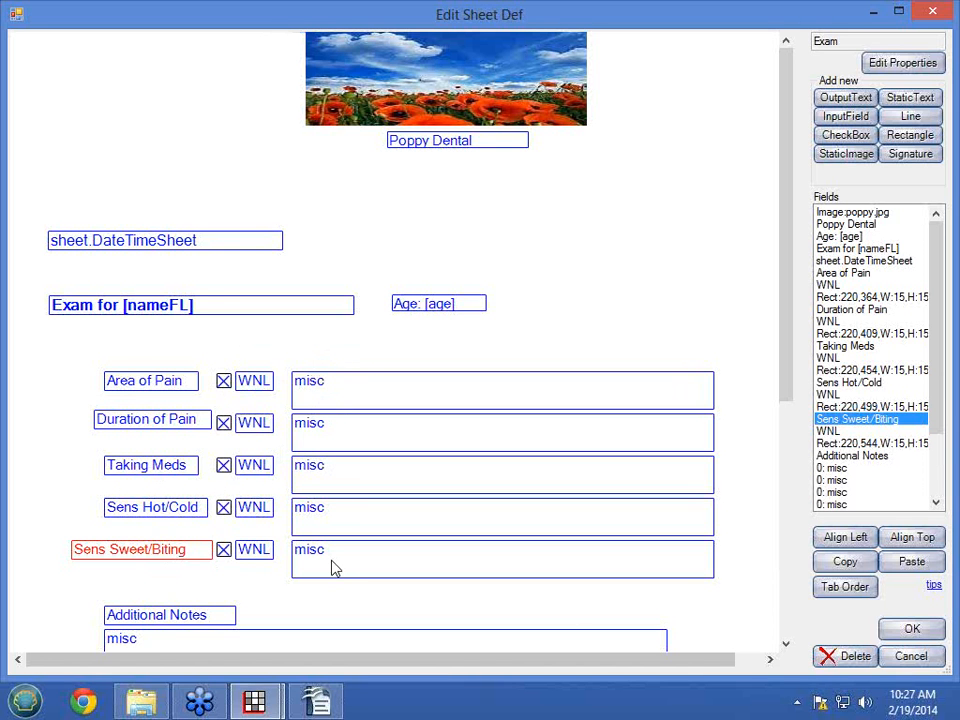
Left-align the date field, exam title, five row labels, Additional Notes label and its misc field with each other
drag(786, 386, 726, 487)
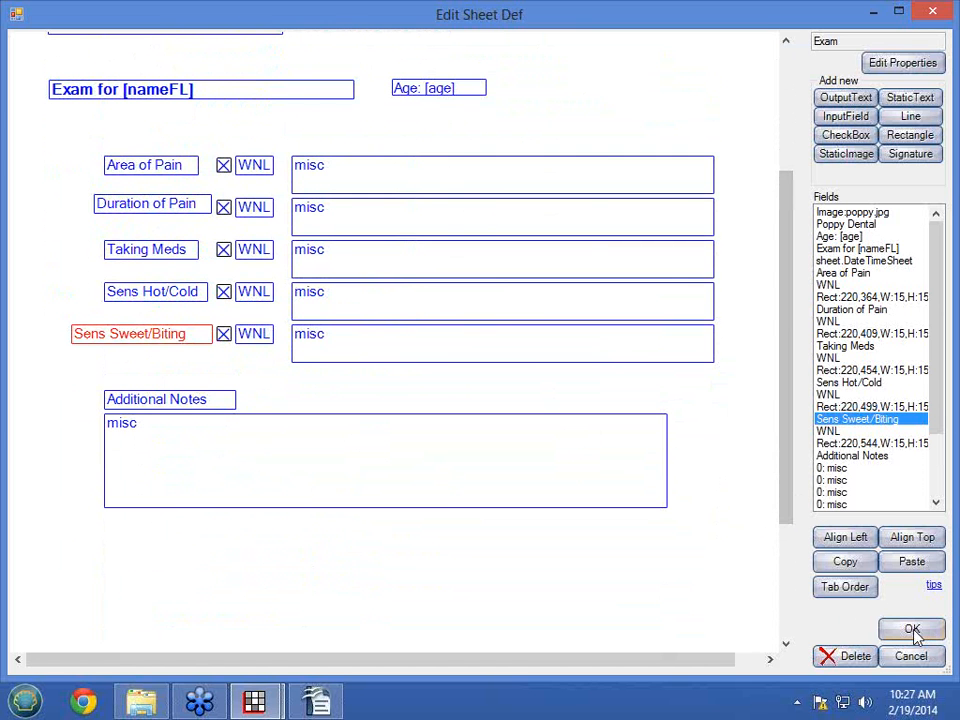
drag(784, 510, 746, 414)
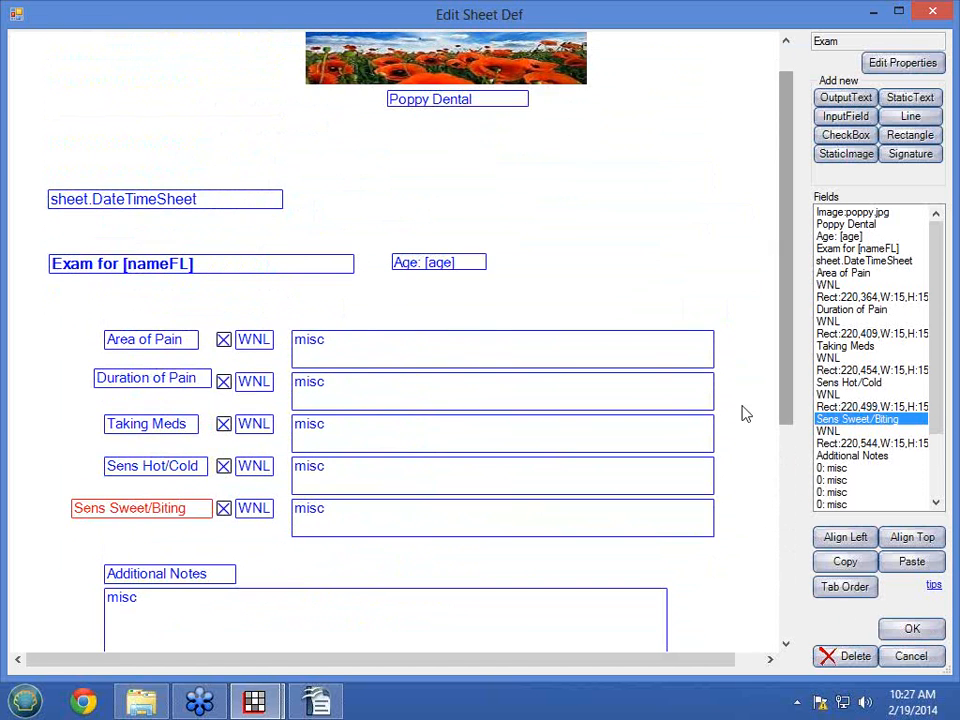
drag(110, 141, 75, 652)
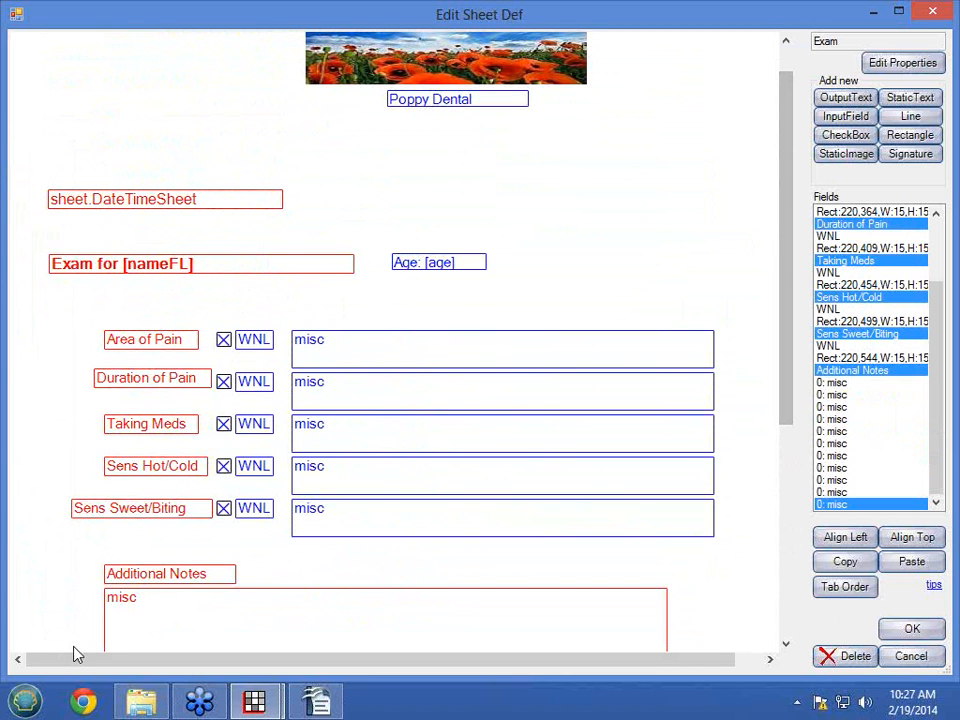
click(846, 538)
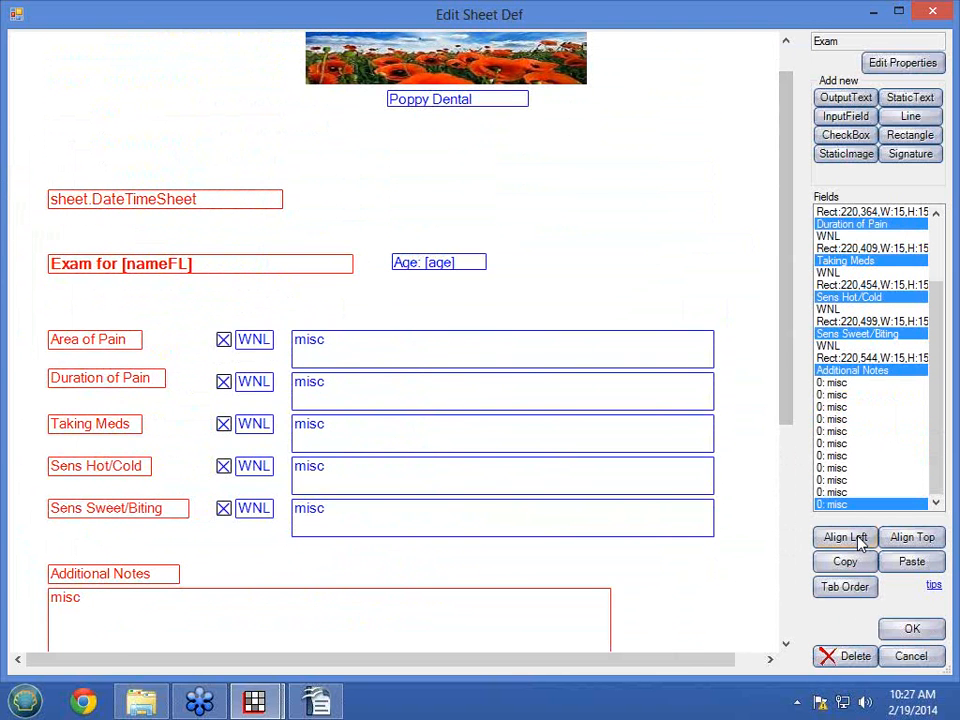
click(400, 572)
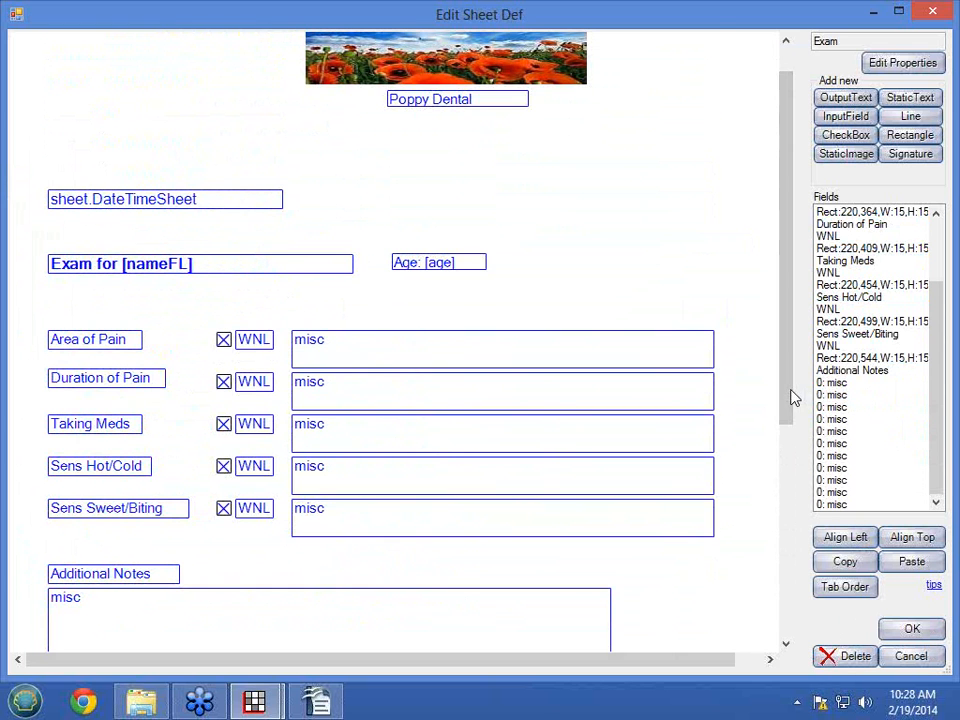
Try to top-align the Area of Pain row's label, WNL text, rectangle and misc text field, excluding the check box
scroll(792, 398, up, 1)
drag(103, 349, 322, 380)
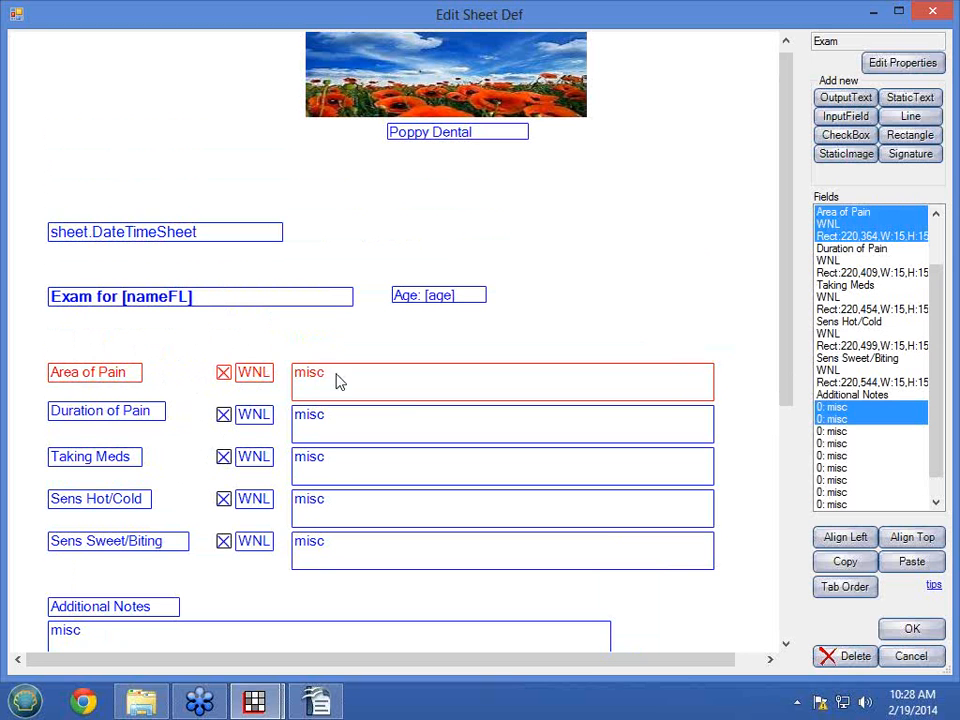
click(832, 412)
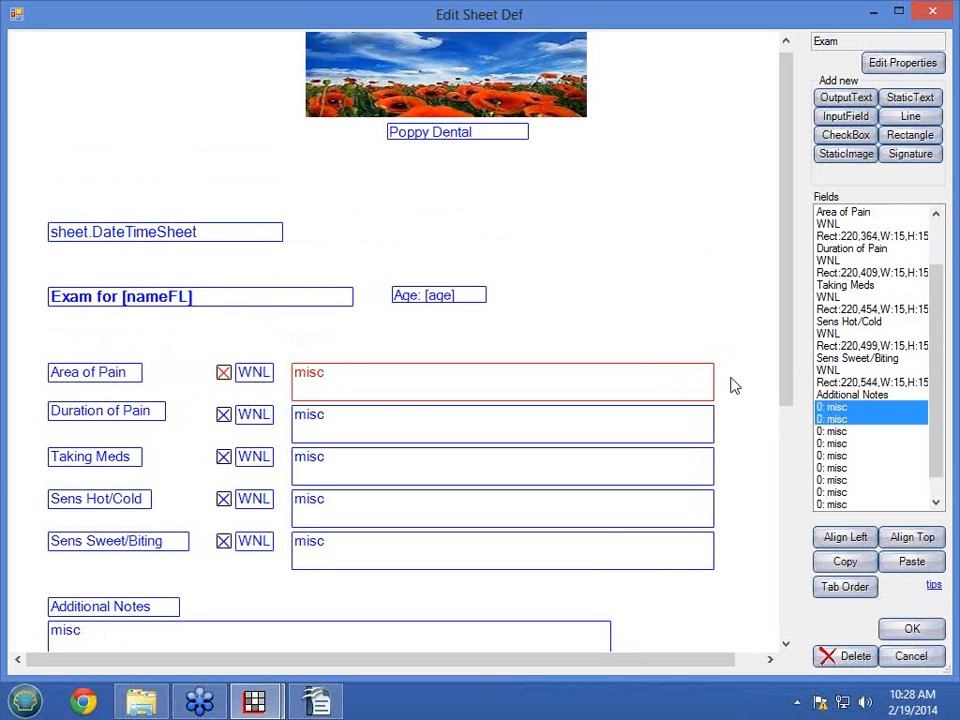
click(328, 354)
drag(100, 343, 358, 392)
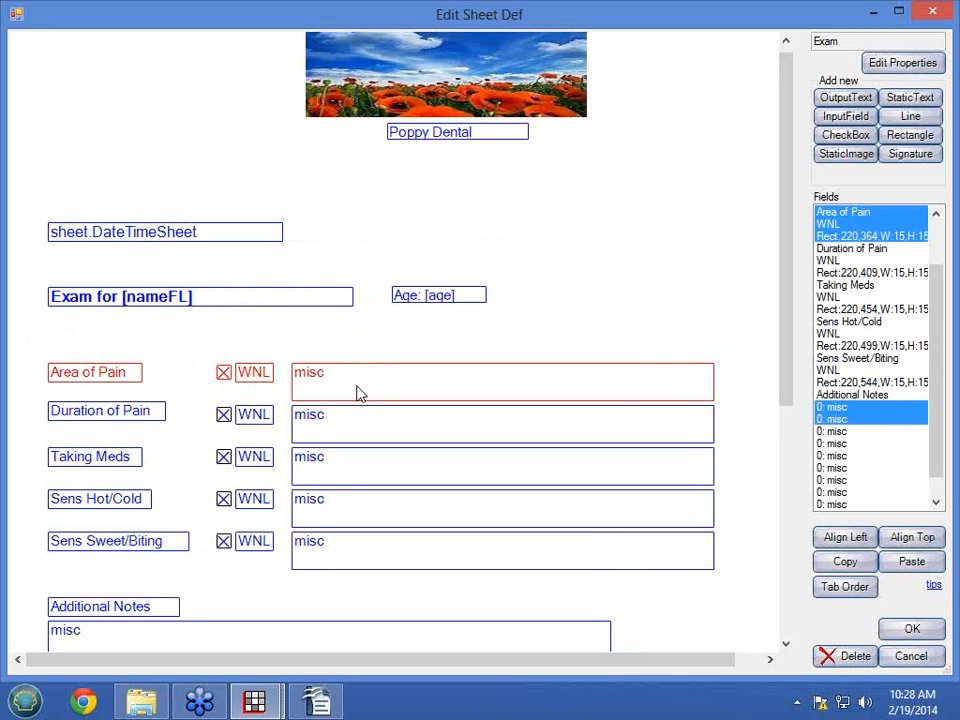
ctrl+click(843, 421)
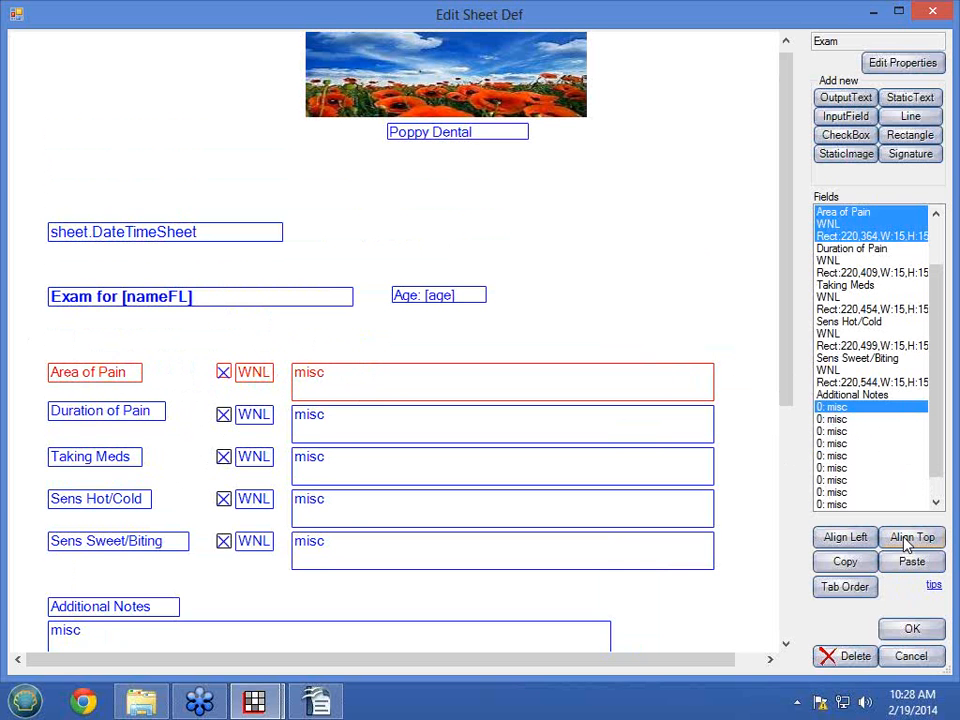
click(367, 352)
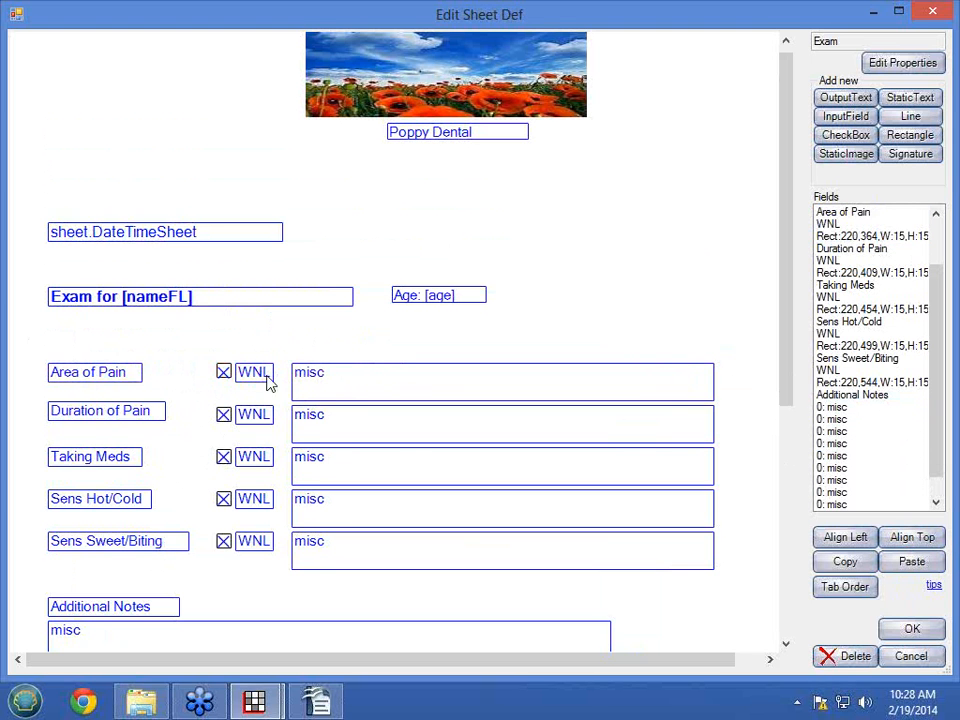
Save the customized Exam sheet and close the sheet definitions list
click(907, 630)
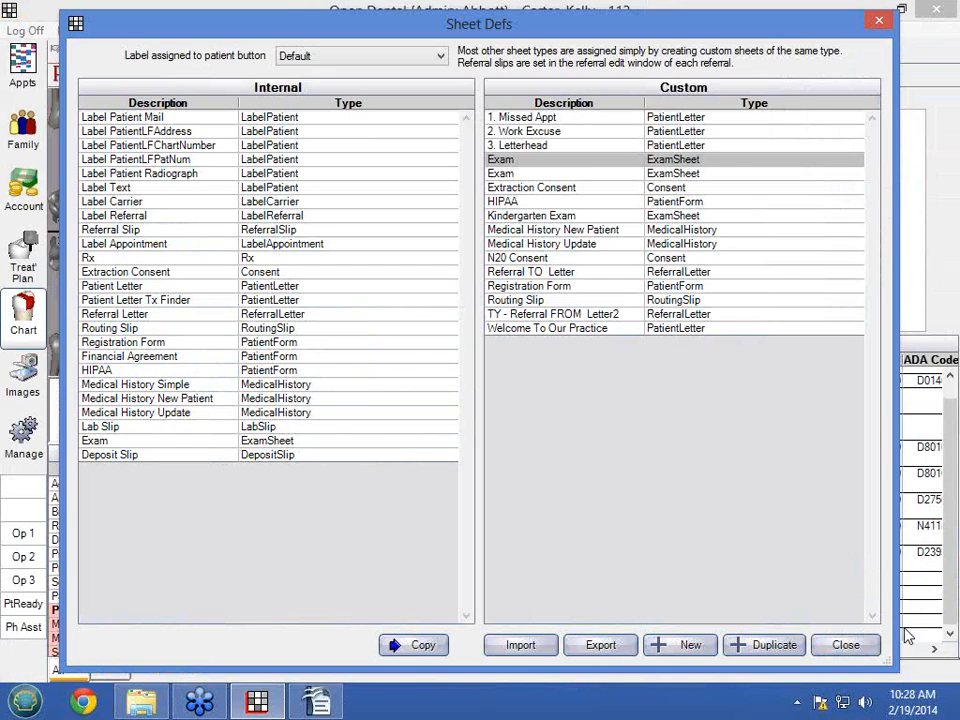
click(845, 645)
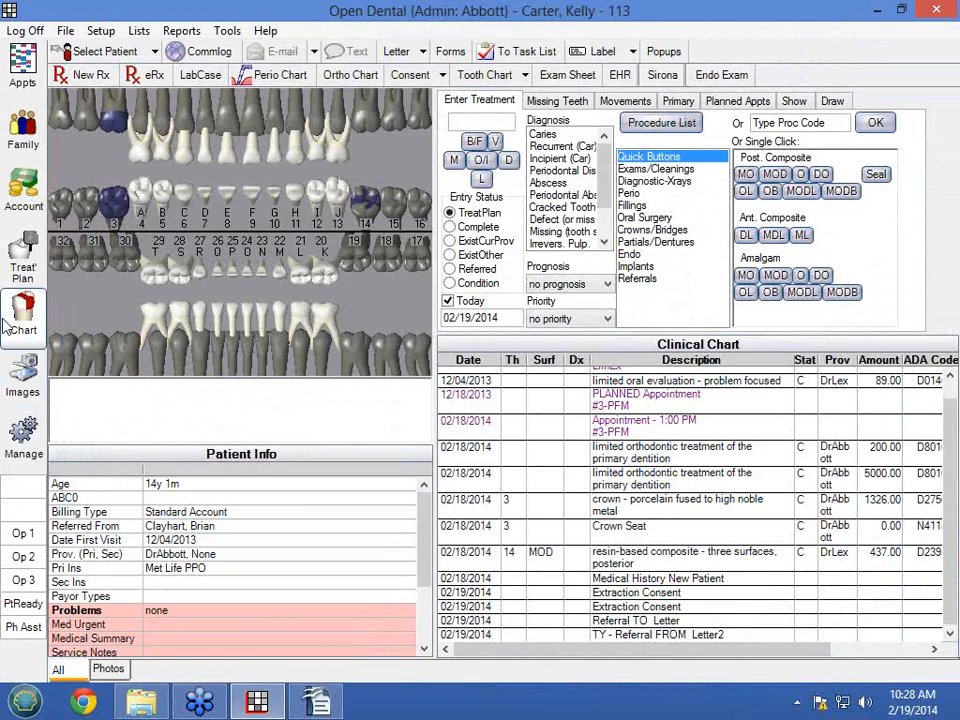
Create a new appointment for the current patient on 02/19/2014 at 10:30 AM with the Lim Exam and 1 PA procedures
click(23, 66)
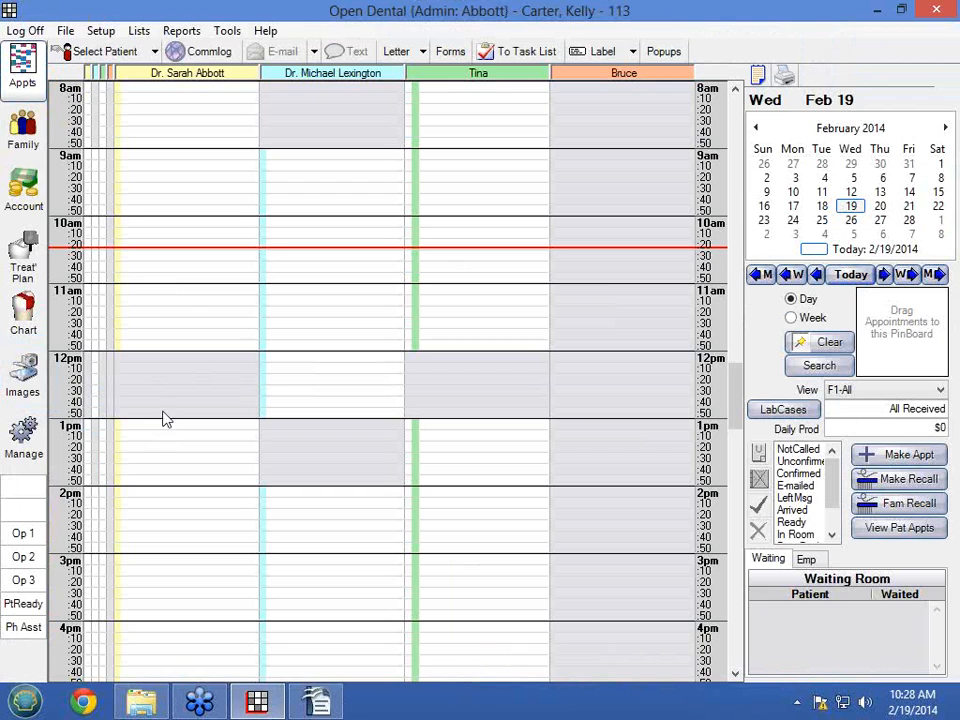
key(ctrl+p)
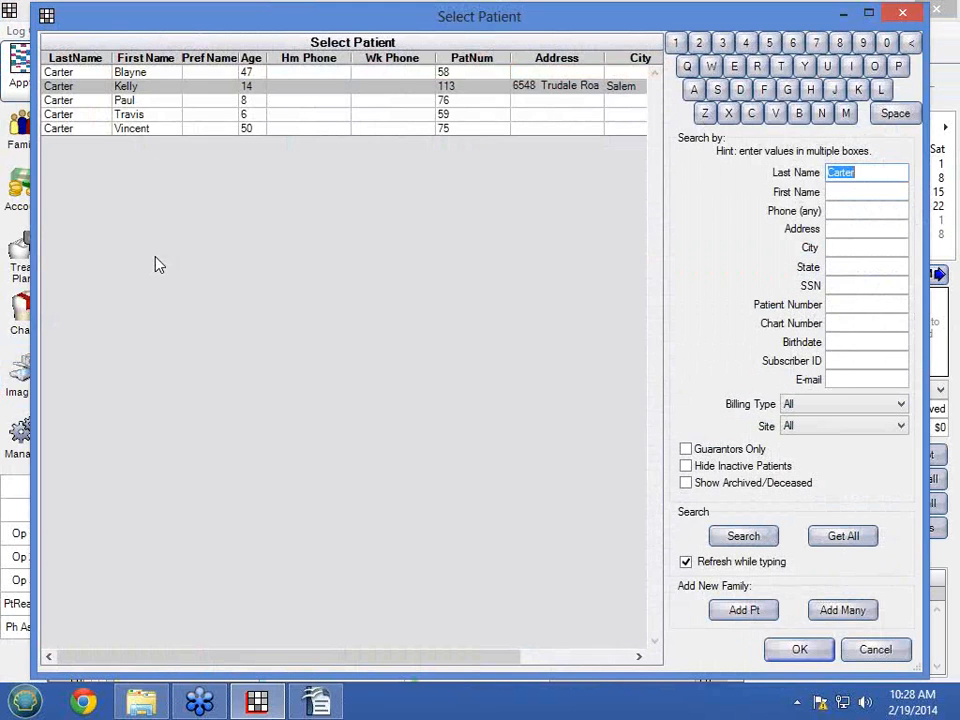
click(783, 655)
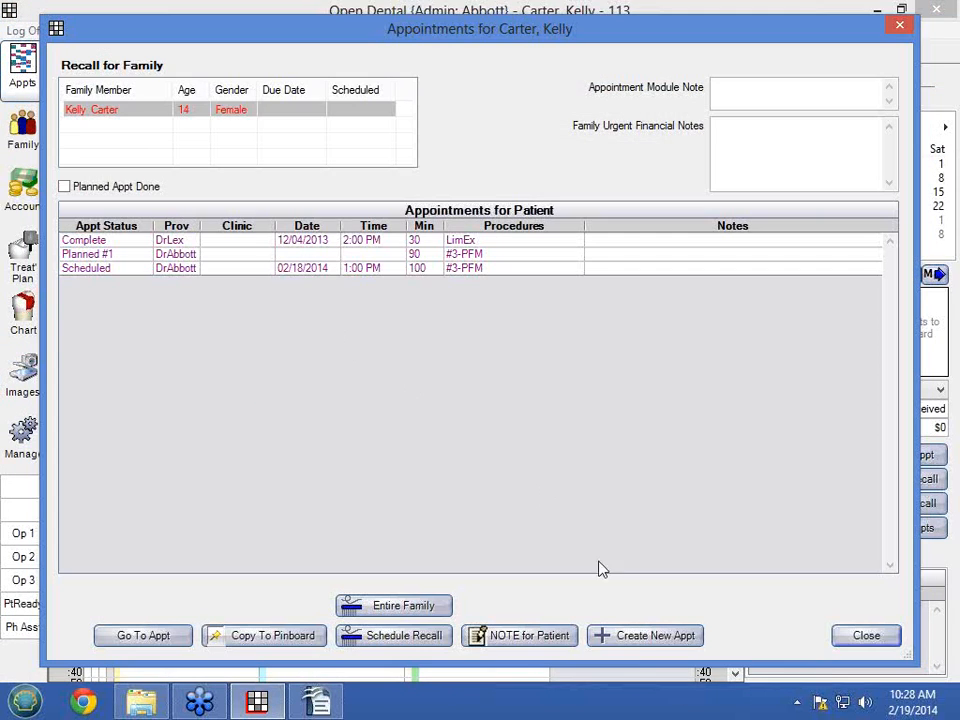
click(634, 636)
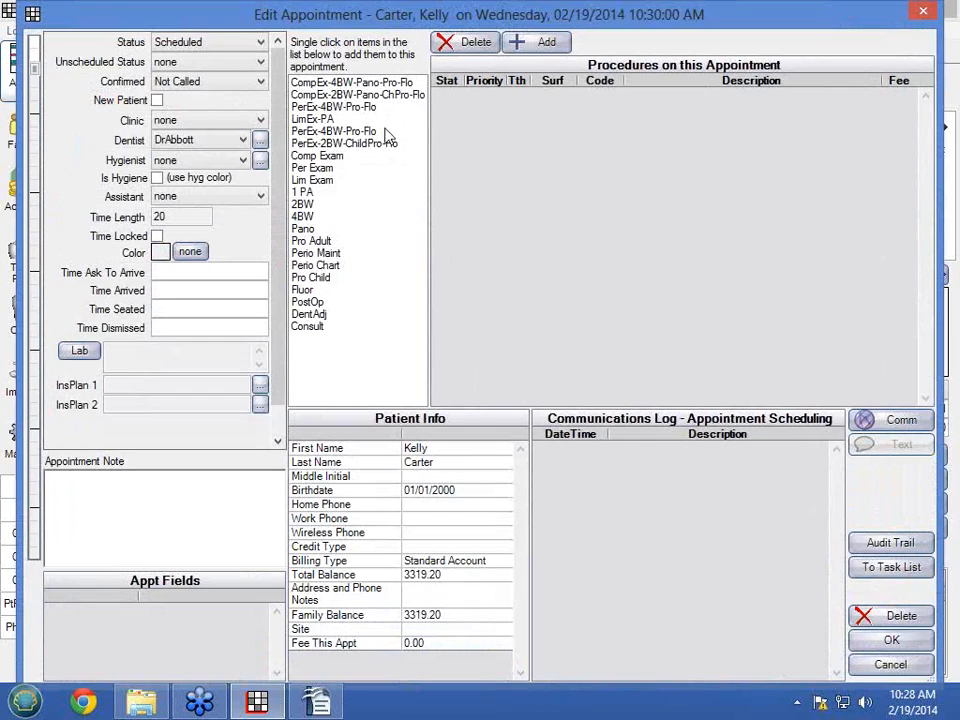
click(311, 182)
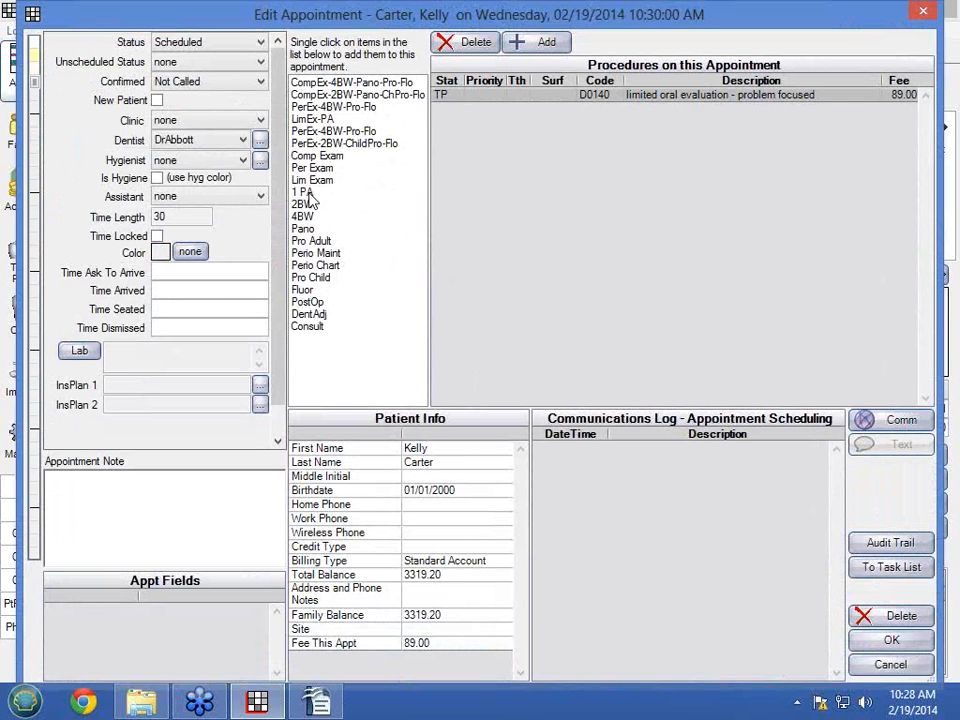
click(309, 195)
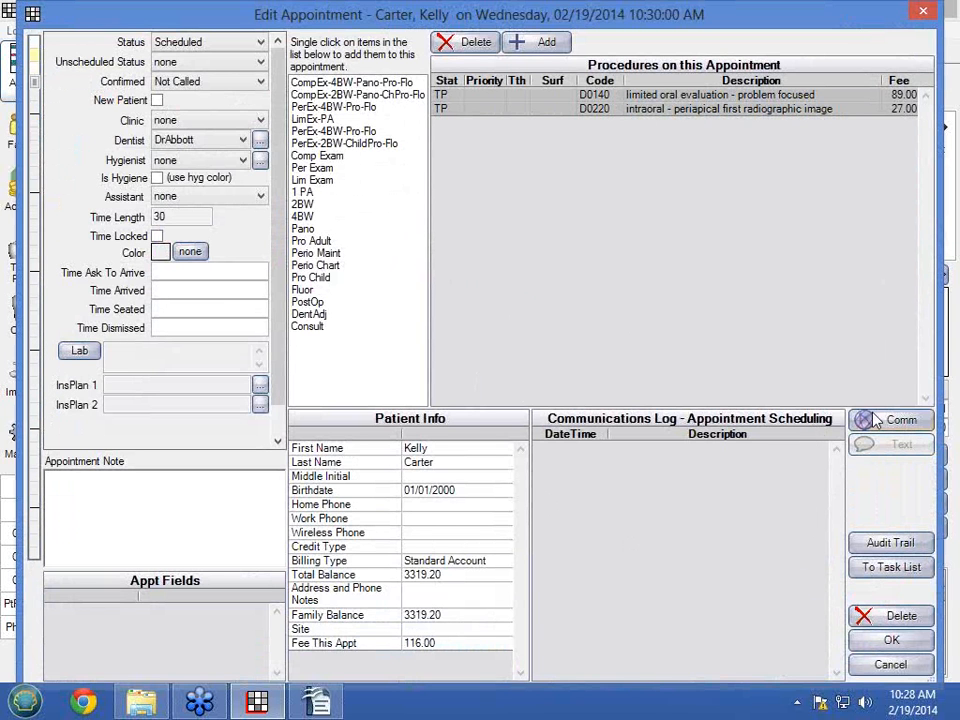
Add an ApptRelated communication note "EE TE" to the appointment and save the appointment
click(905, 421)
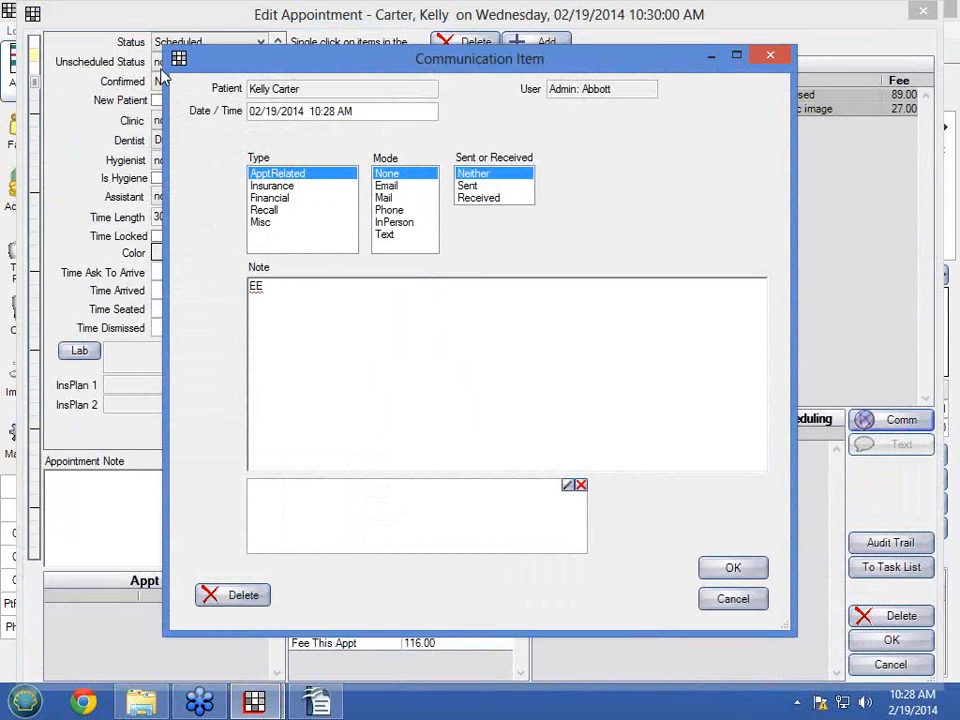
text(EE TE)
click(733, 569)
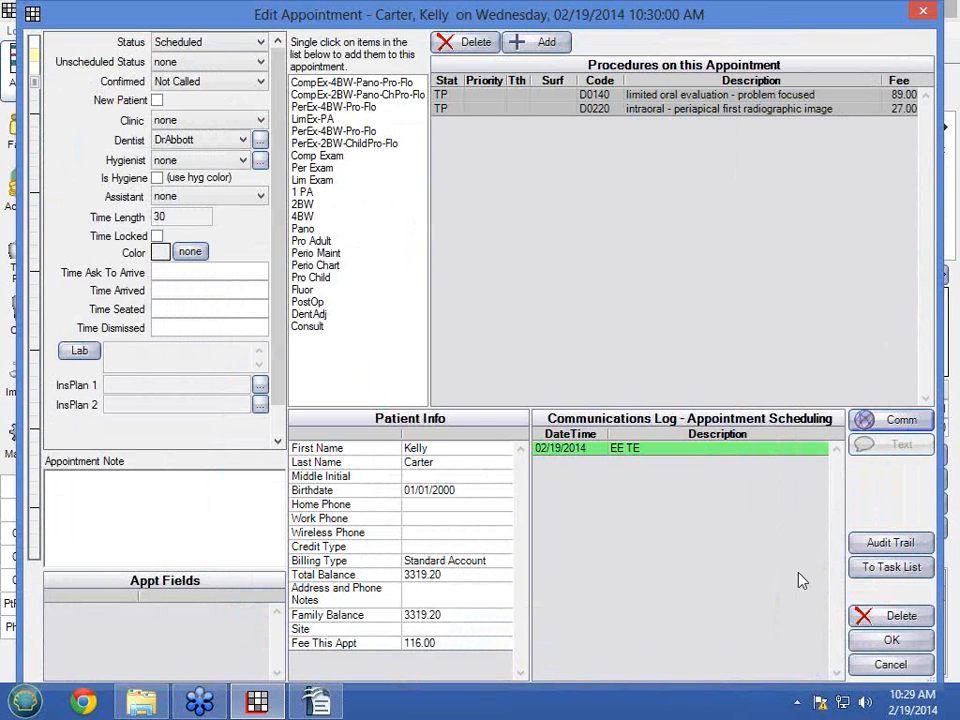
click(893, 640)
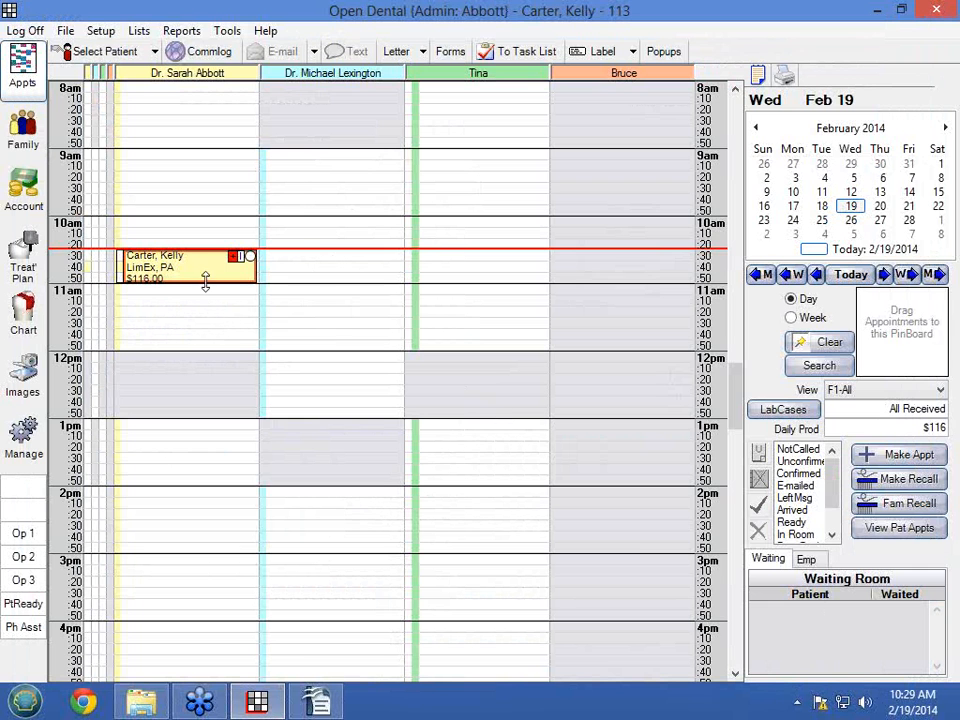
Start a new exam sheet in the current patient's chart, using the first sheet named Exam
mouse_move(195, 285)
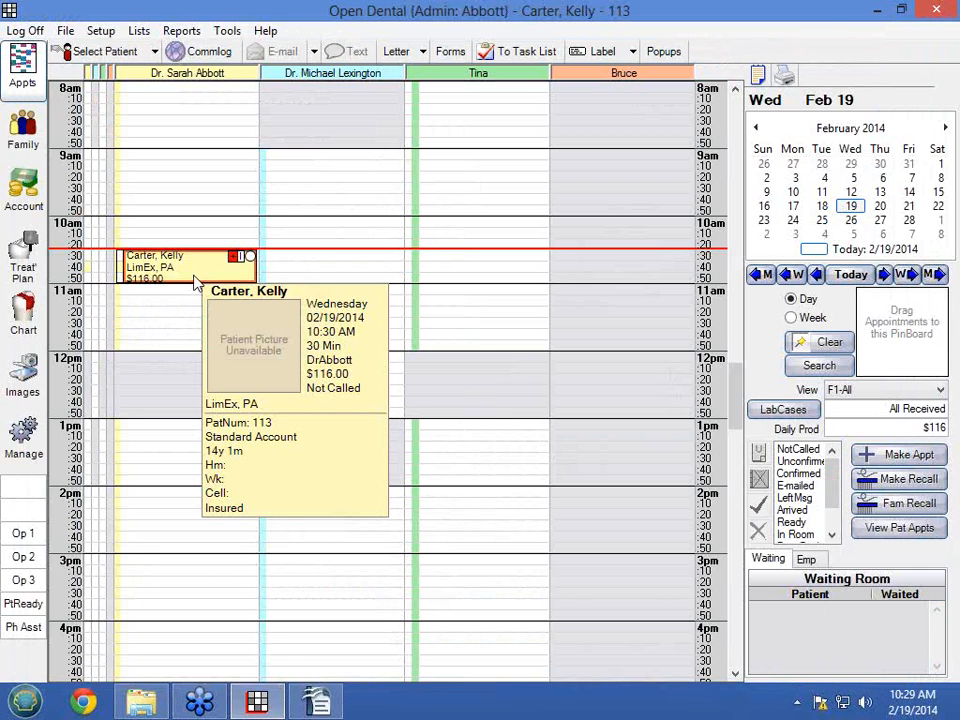
click(22, 310)
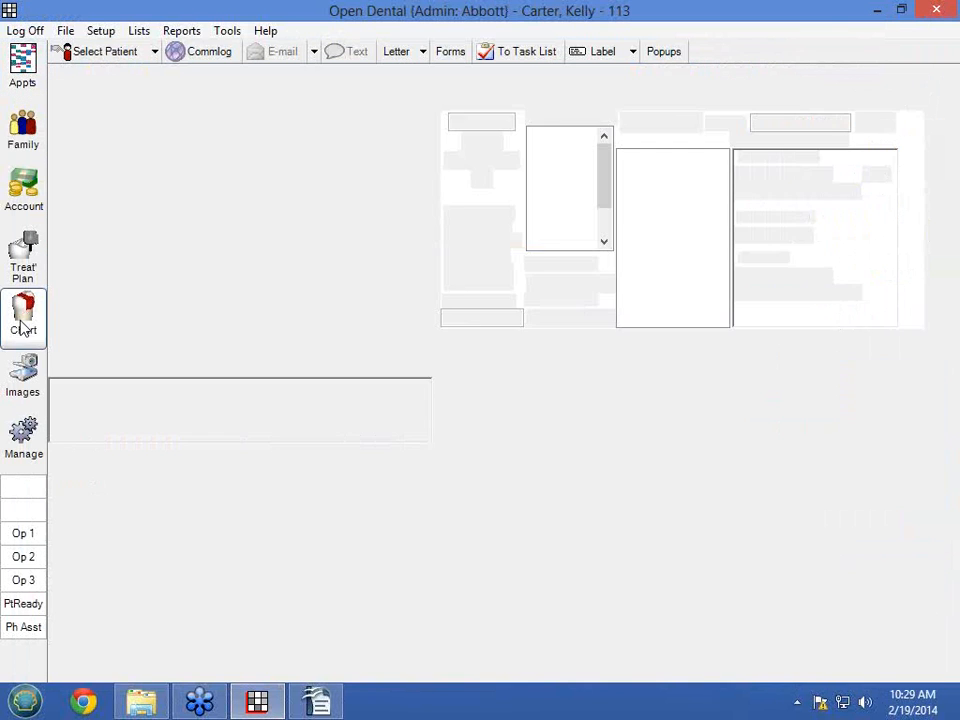
click(556, 78)
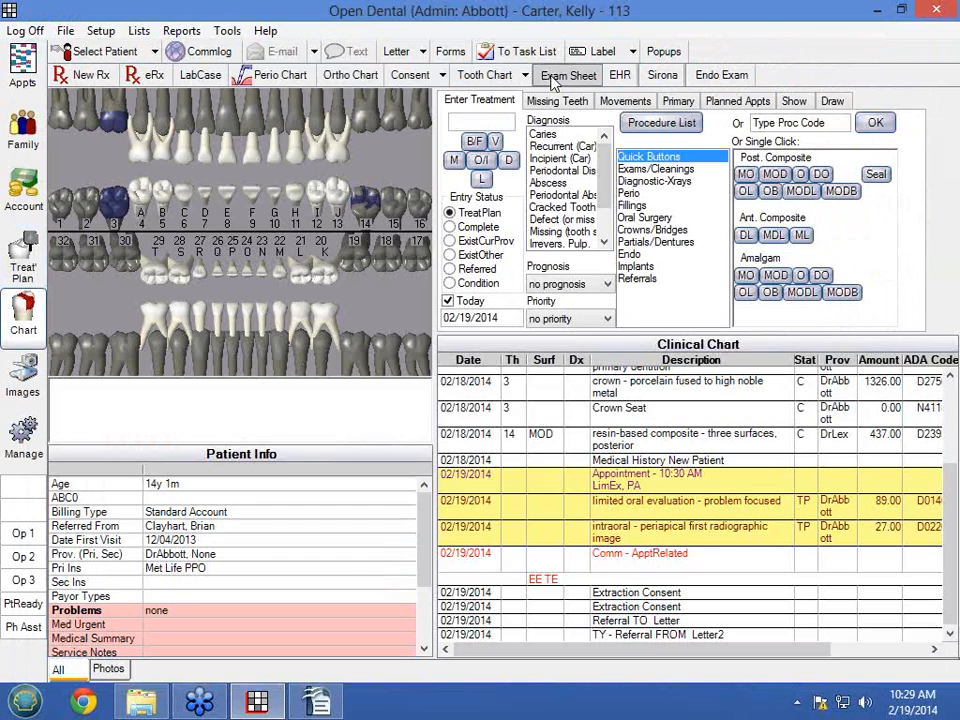
click(327, 580)
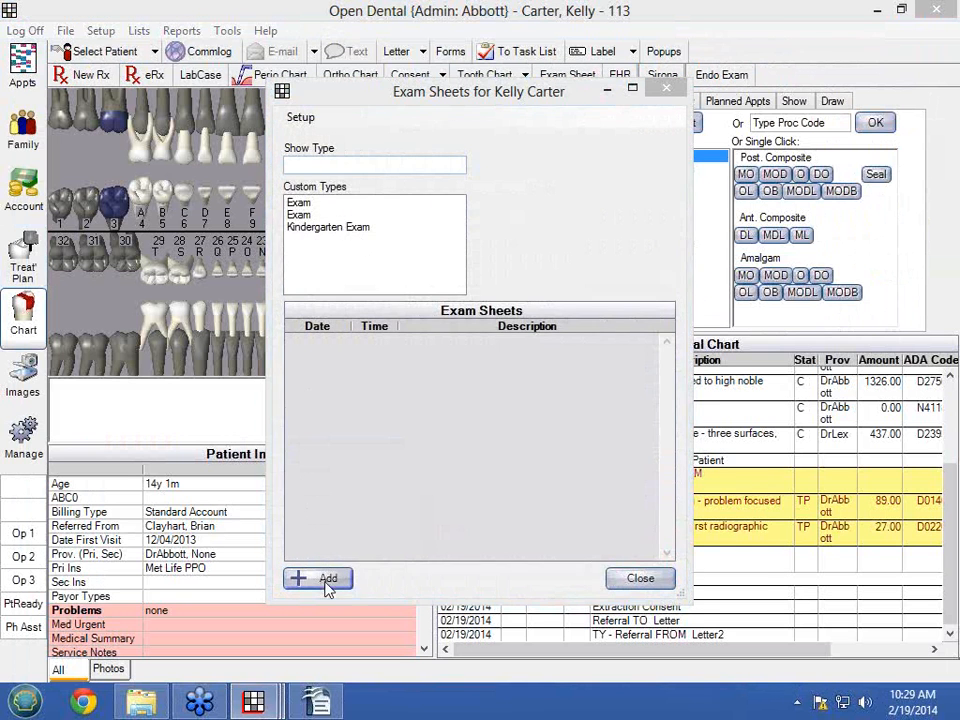
click(344, 233)
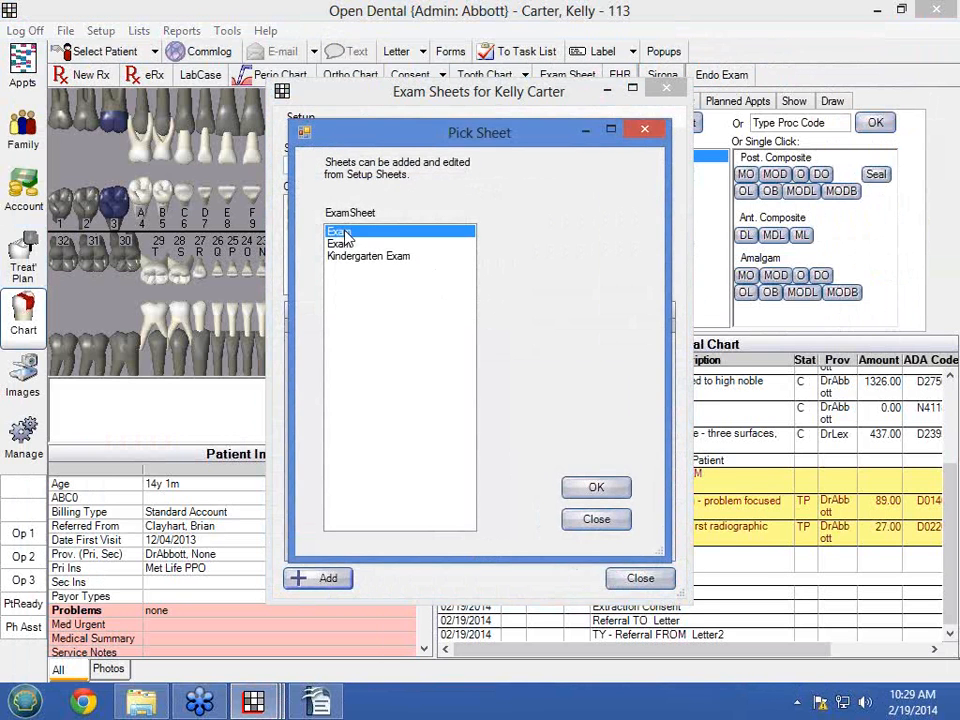
click(591, 489)
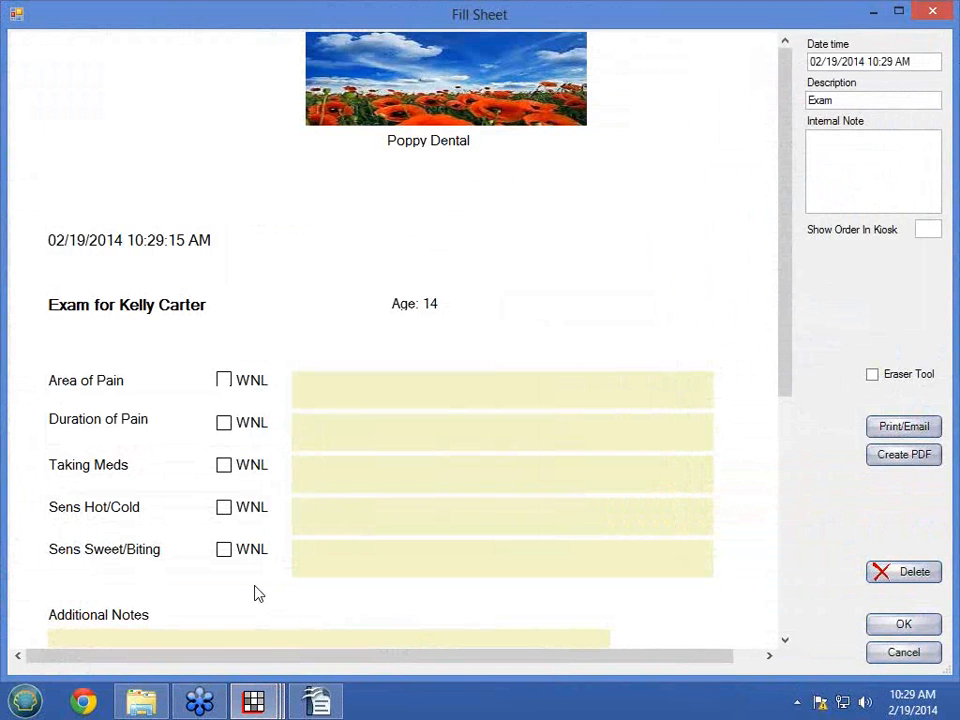
Enter "UR molar" for Area of Pain and "2-3 days" for Duration of Pain on the exam sheet
click(336, 388)
text(UR molar)
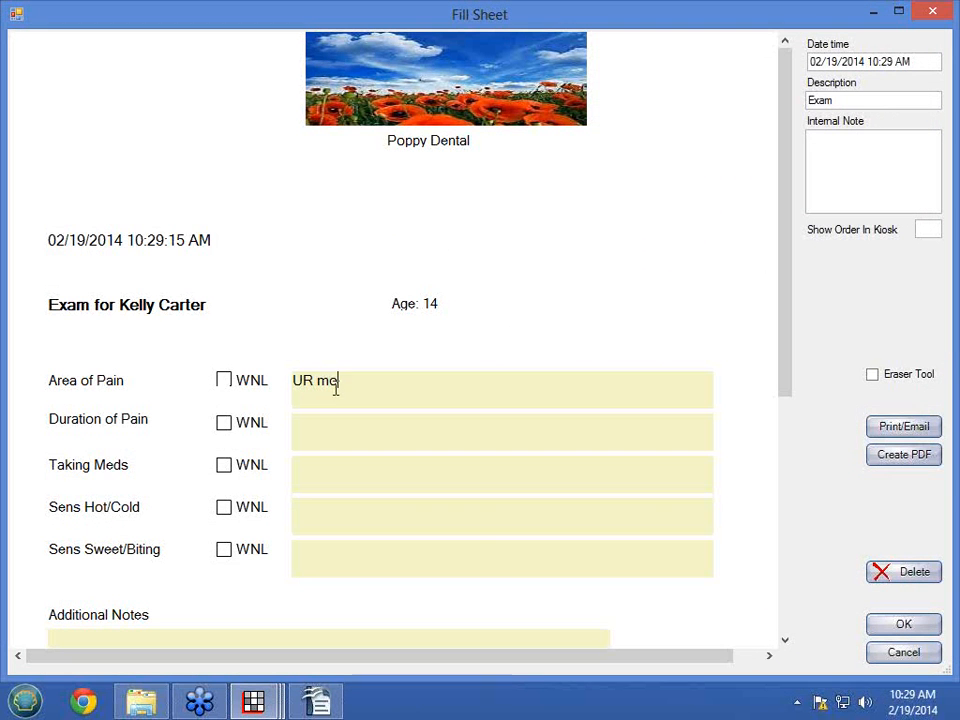
click(310, 440)
text(2-3 days)
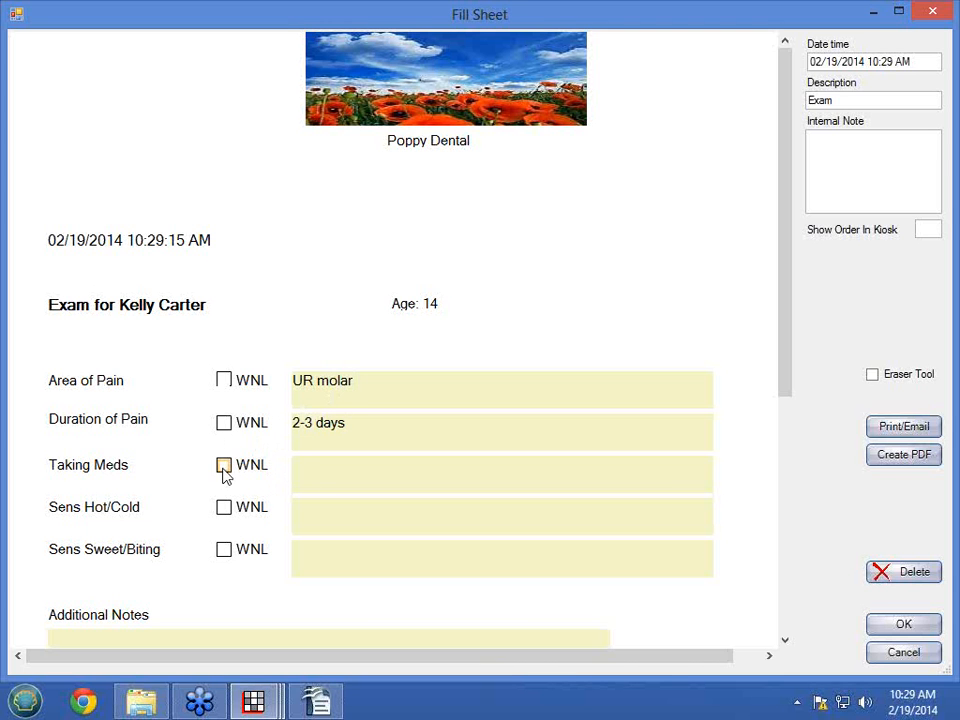
Enter "IBP 4 x daily 200 mg" in the Taking Meds row of the exam sheet
click(314, 477)
text(IBP)
text( 5 )
text( 4 x daily )
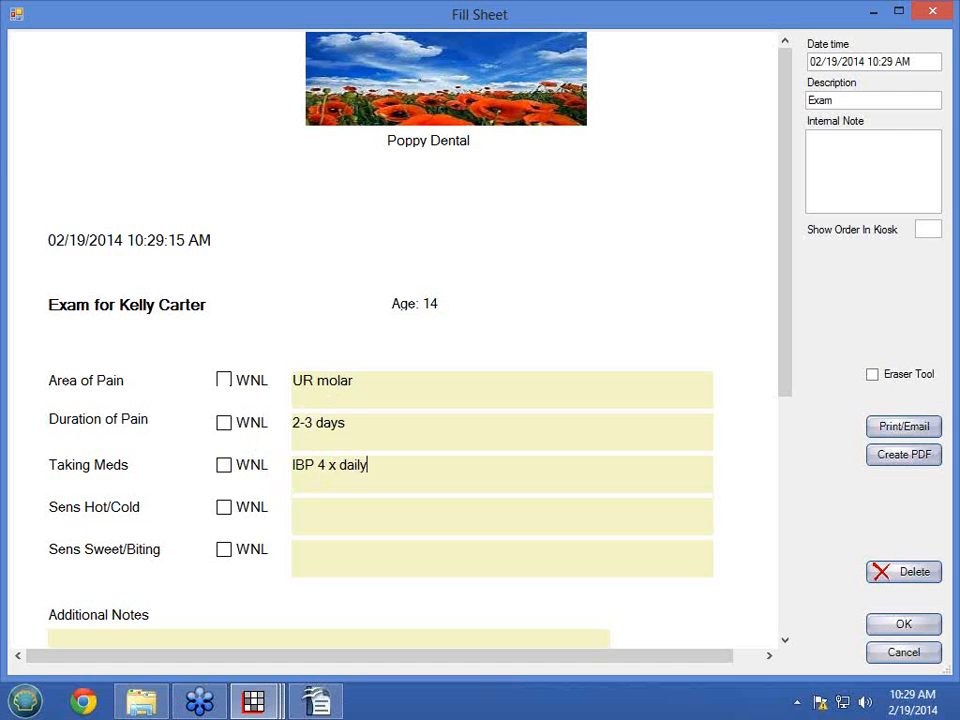
text(200 mg)
Enter "Hot liquids" for Sens Hot/Cold and "Biting french bread" for Sens Sweet/Biting
click(310, 509)
text(Hot liquids)
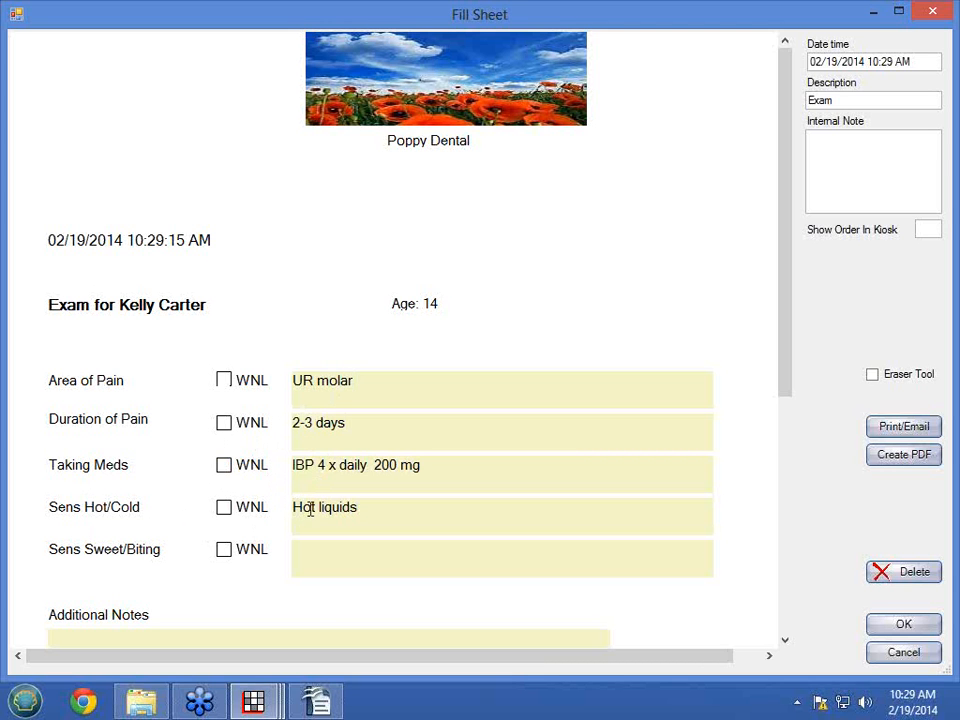
click(301, 563)
text(Biting fre)
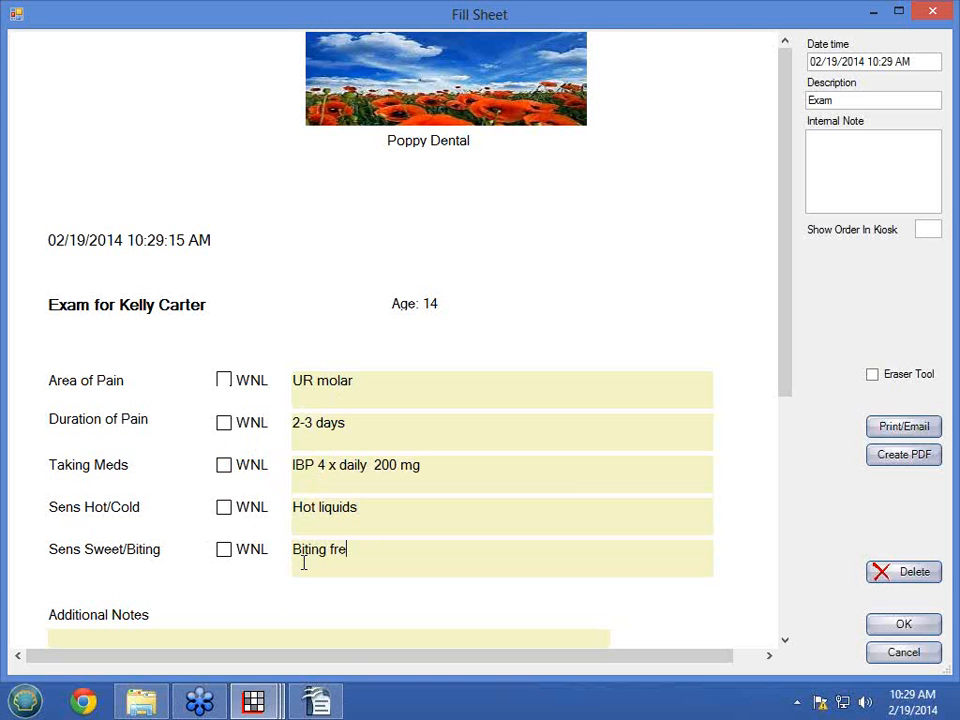
text(nch bear)
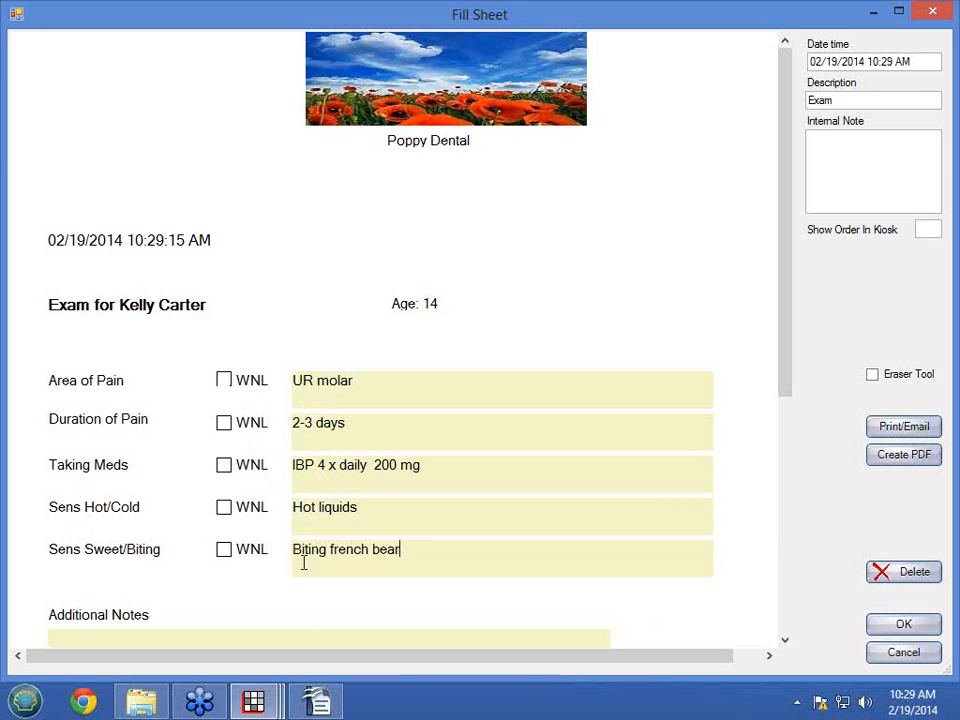
key(BackSpace)
key(BackSpace)
key(BackSpace)
text(read)
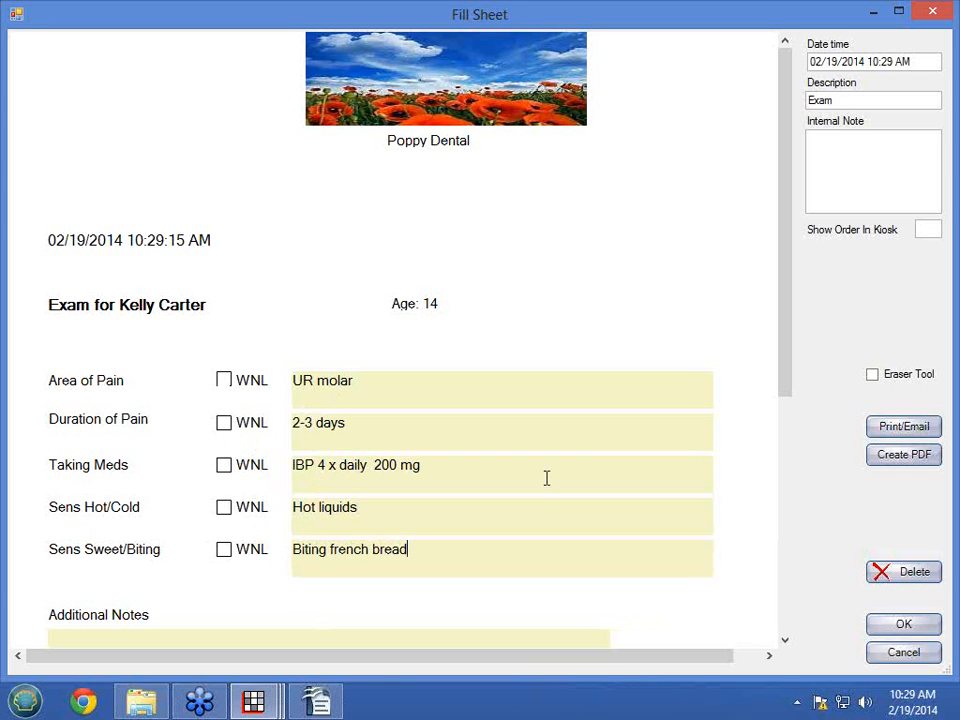
Enter "Reports bas taste" under Additional Notes, and save the exam sheet, closing the exam sheets list
drag(782, 373, 810, 466)
scroll(204, 501, down, 1)
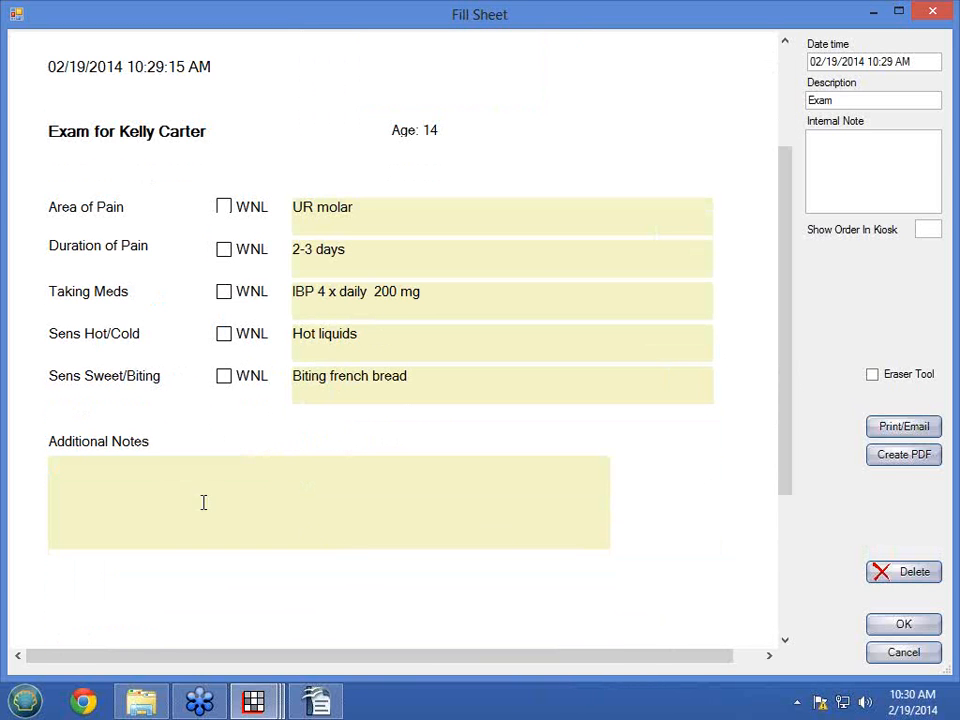
click(155, 463)
text(Reports bas tat)
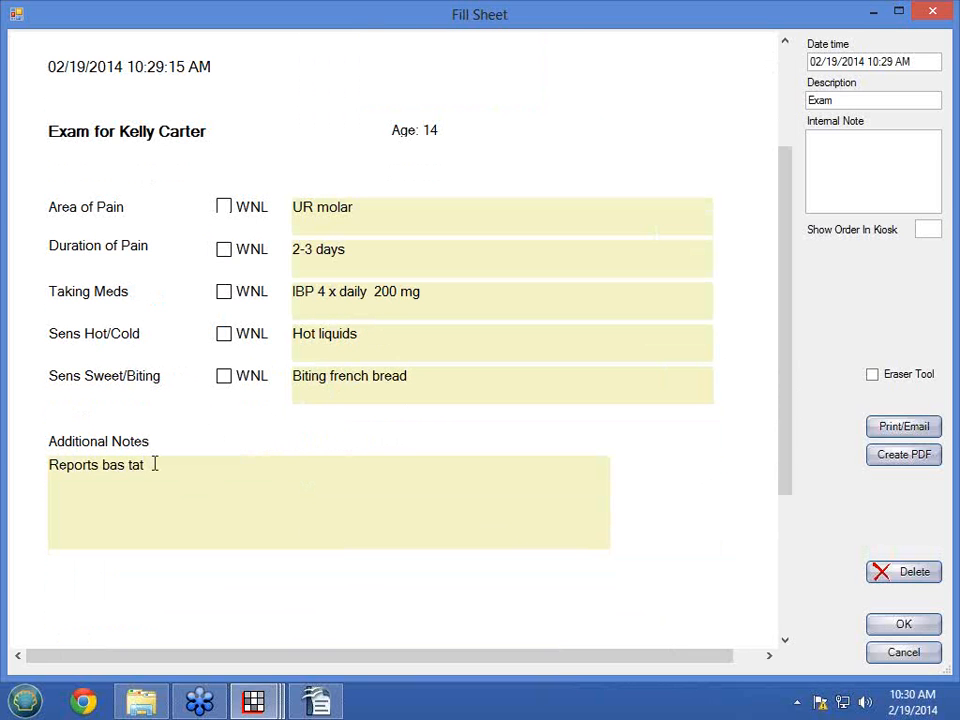
key(BackSpace)
text(ste)
click(903, 625)
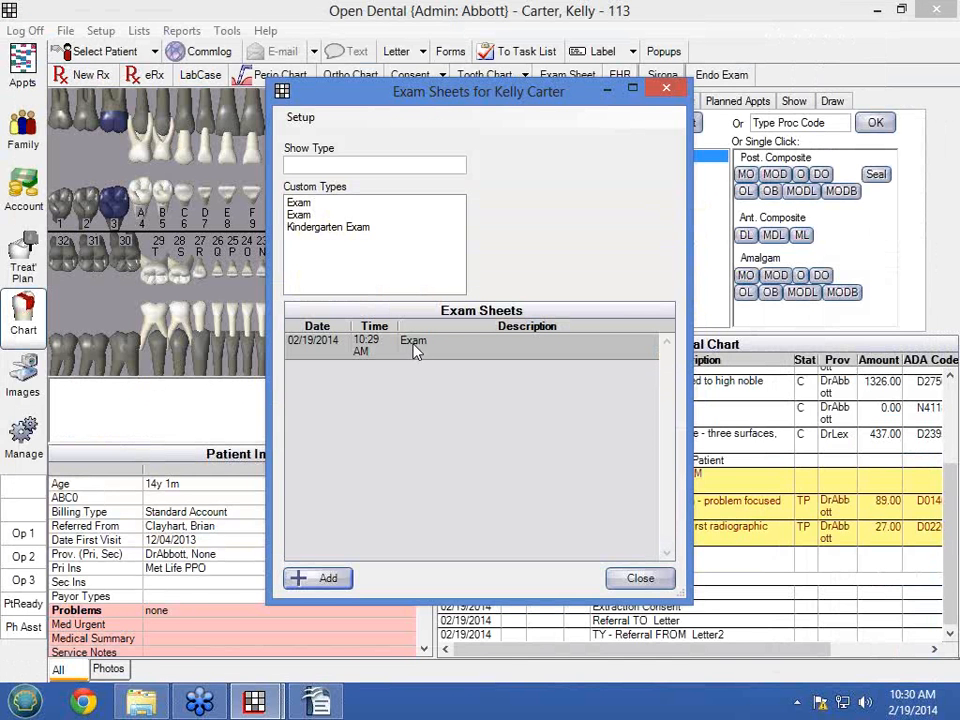
click(640, 578)
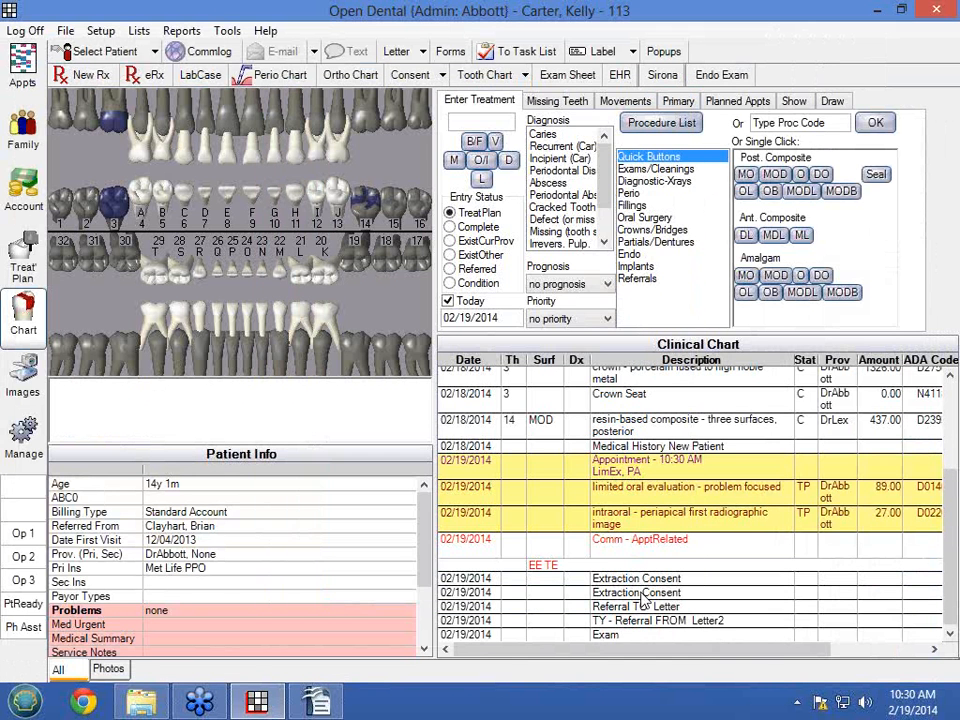
Reopen the saved Exam sheet from the patient's clinical chart, review its answers and close it without changes
click(23, 65)
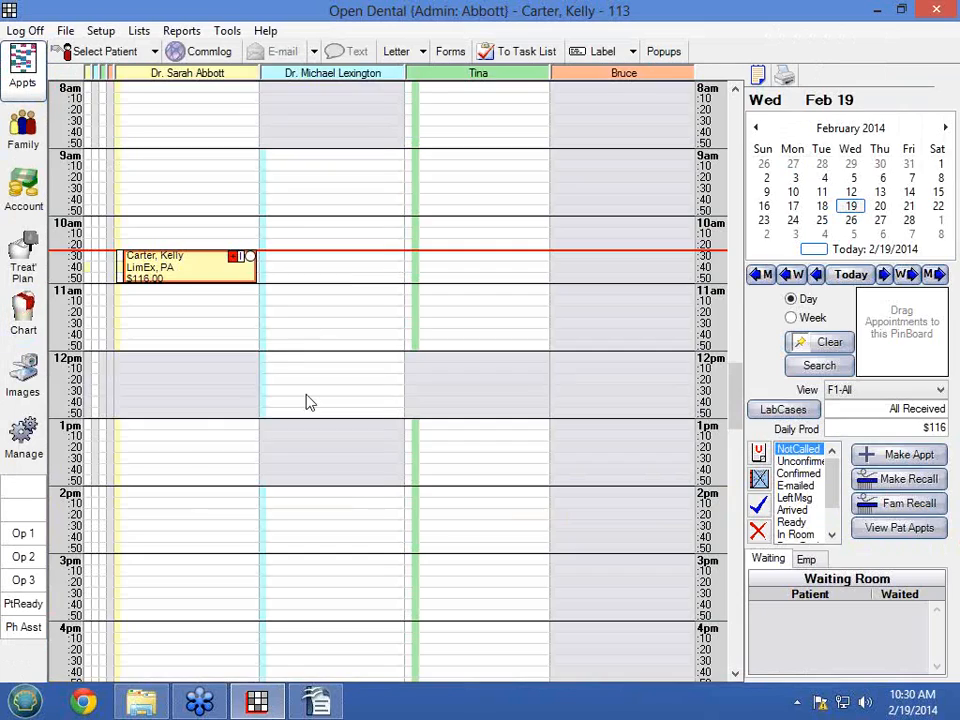
click(23, 315)
double_click(613, 633)
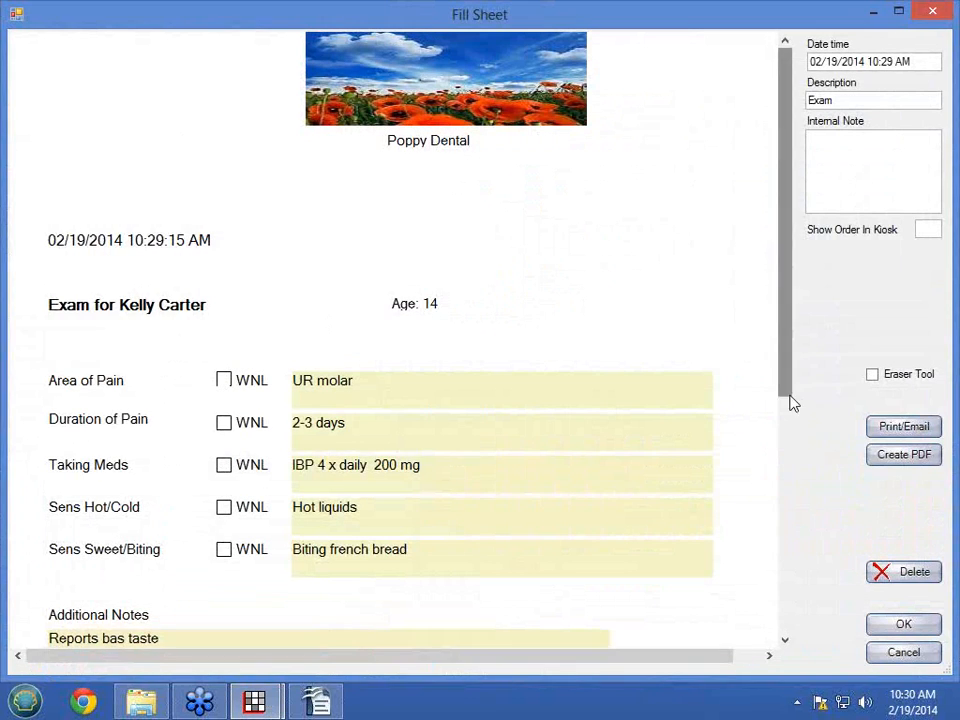
click(792, 428)
scroll(167, 326, up, 2)
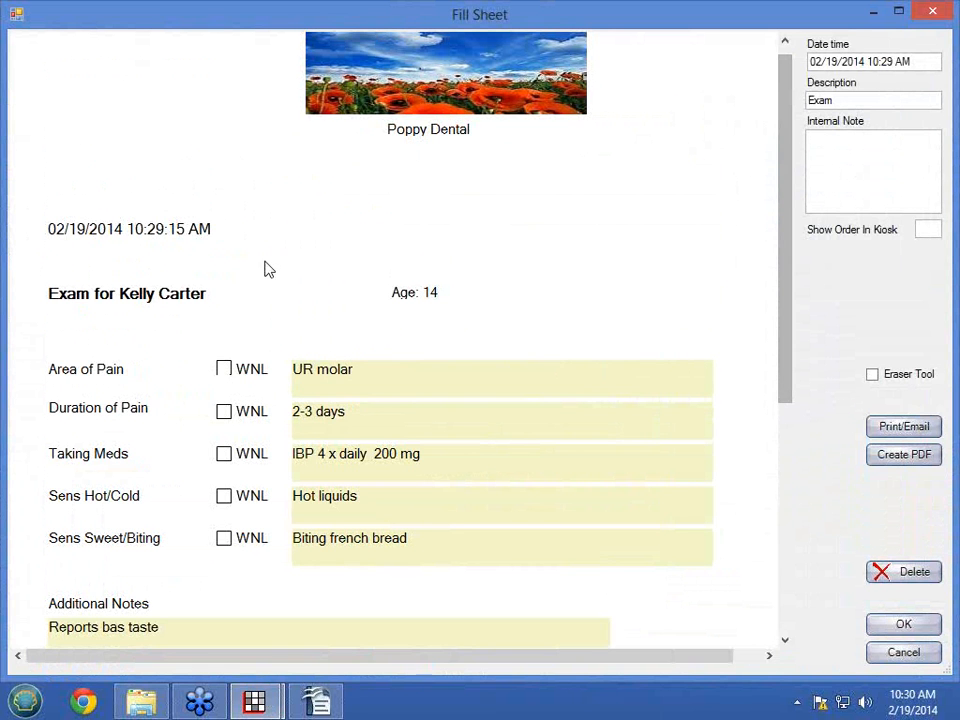
click(903, 653)
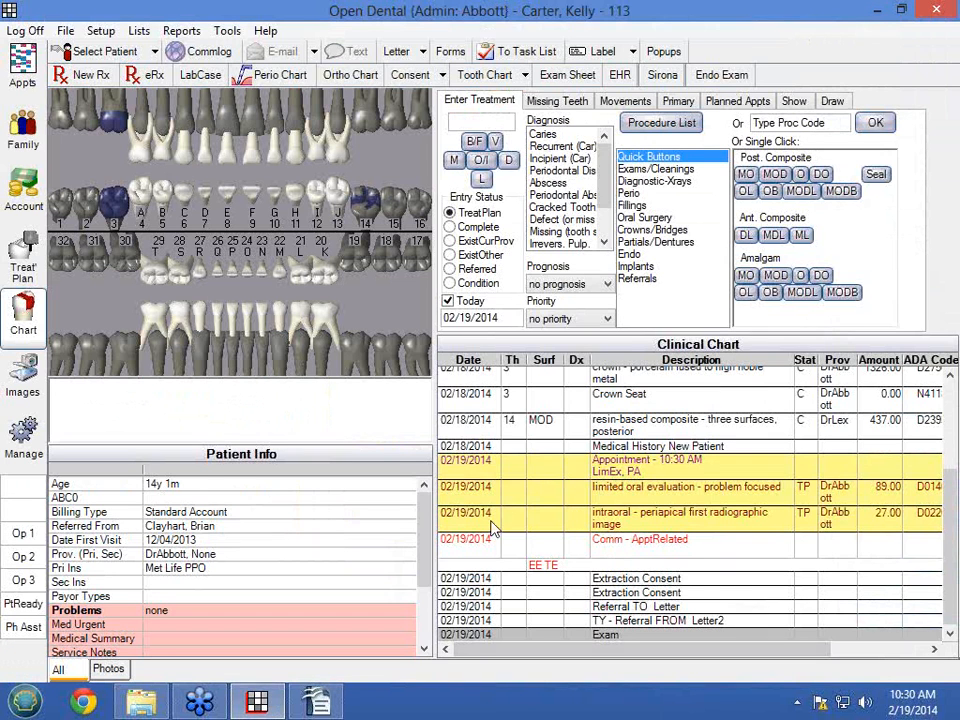
Start a new Kindergarten Exam sheet for the current patient
click(551, 78)
click(314, 579)
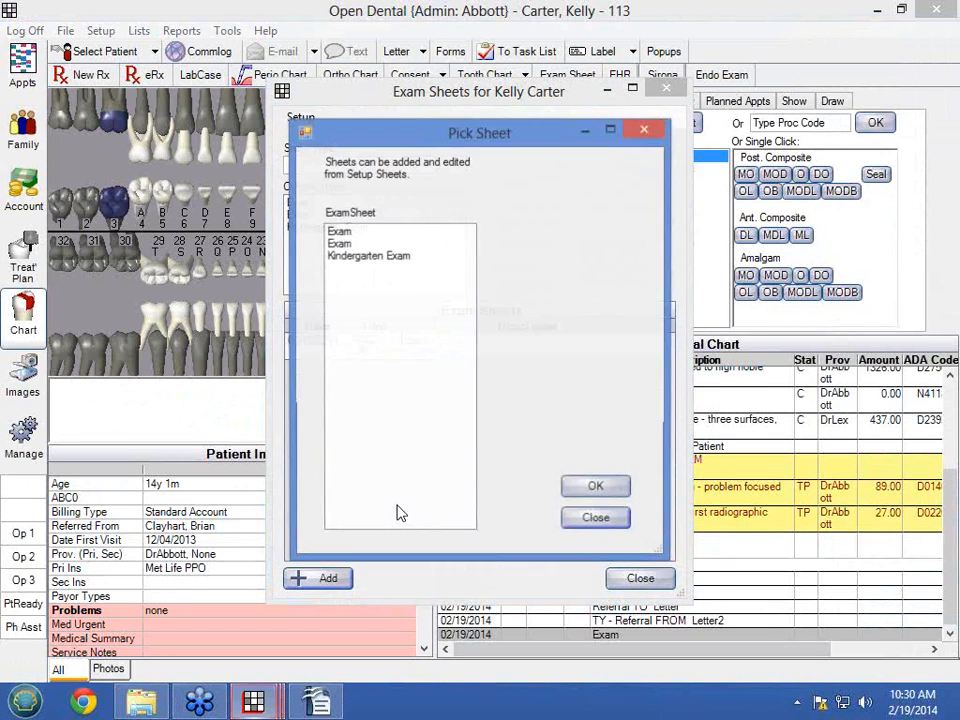
click(359, 262)
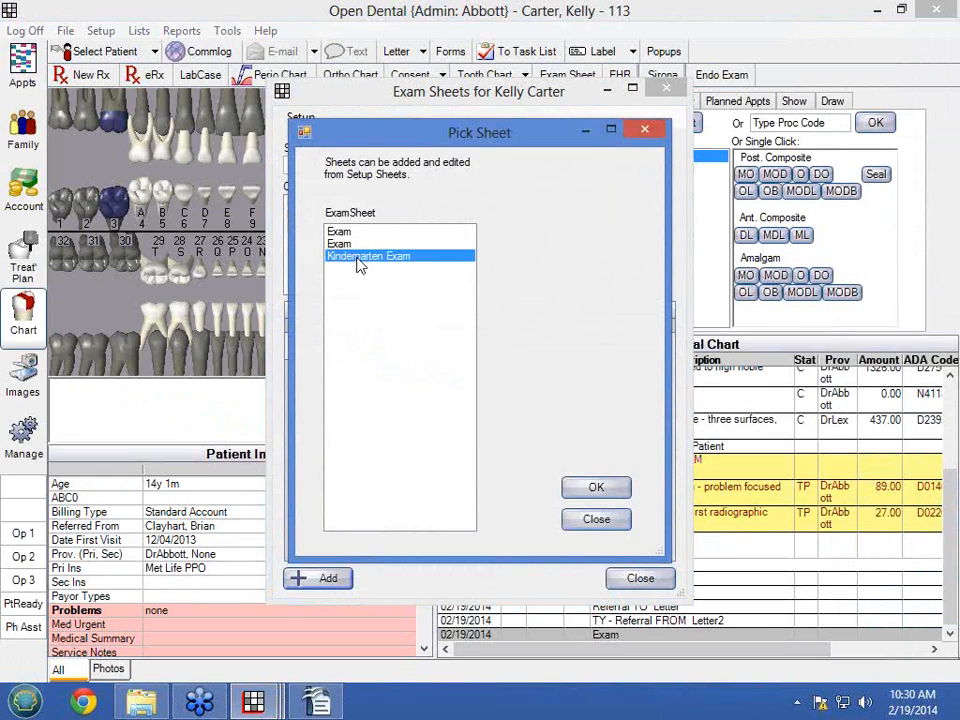
click(596, 487)
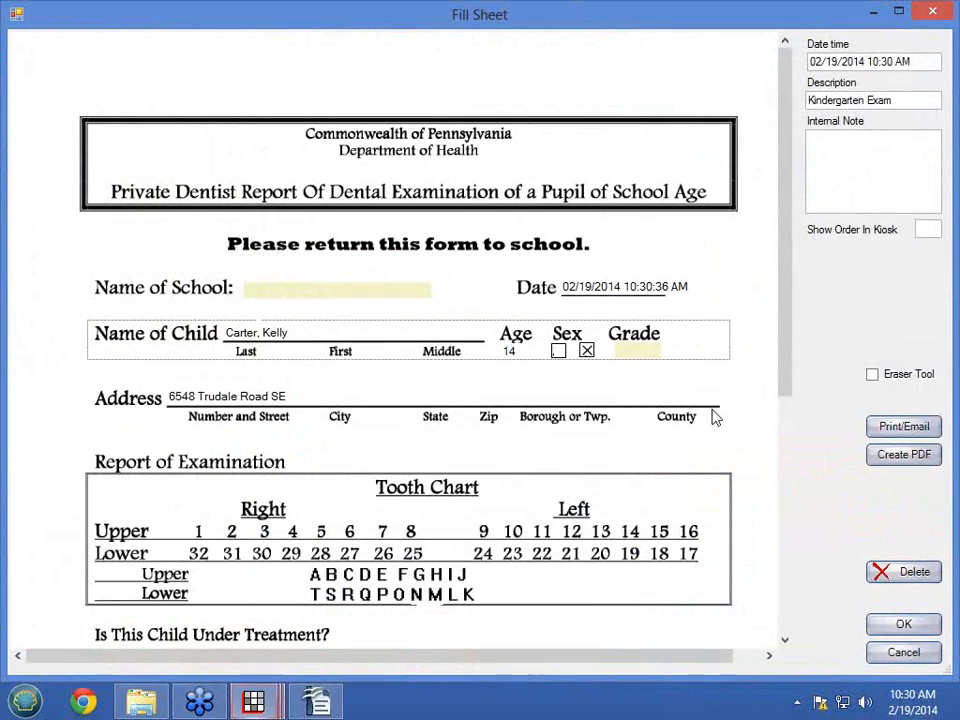
Enter "Salem Grade School" as the Name of School on the Kindergarten Exam sheet
mouse_move(786, 258)
mouse_down()
mouse_move(799, 399)
mouse_move(776, 534)
mouse_move(786, 534)
mouse_move(786, 242)
mouse_move(788, 527)
mouse_move(791, 262)
mouse_up()
click(270, 282)
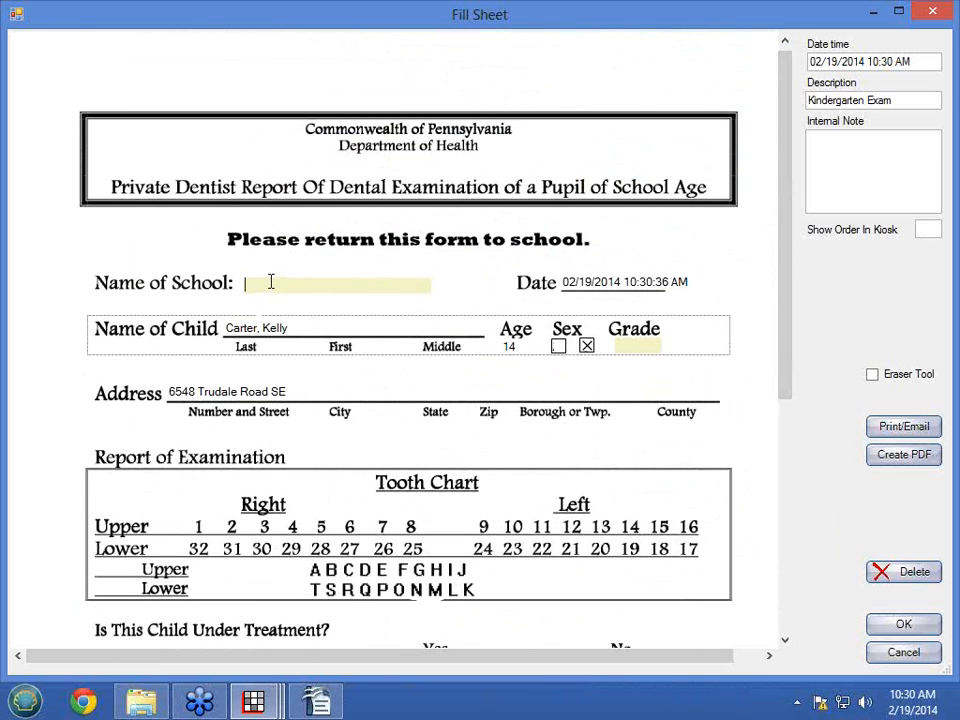
text(Salem)
text(Grade School)
mouse_move(783, 377)
mouse_down()
mouse_move(784, 354)
mouse_move(797, 476)
mouse_move(789, 596)
mouse_move(787, 368)
mouse_up()
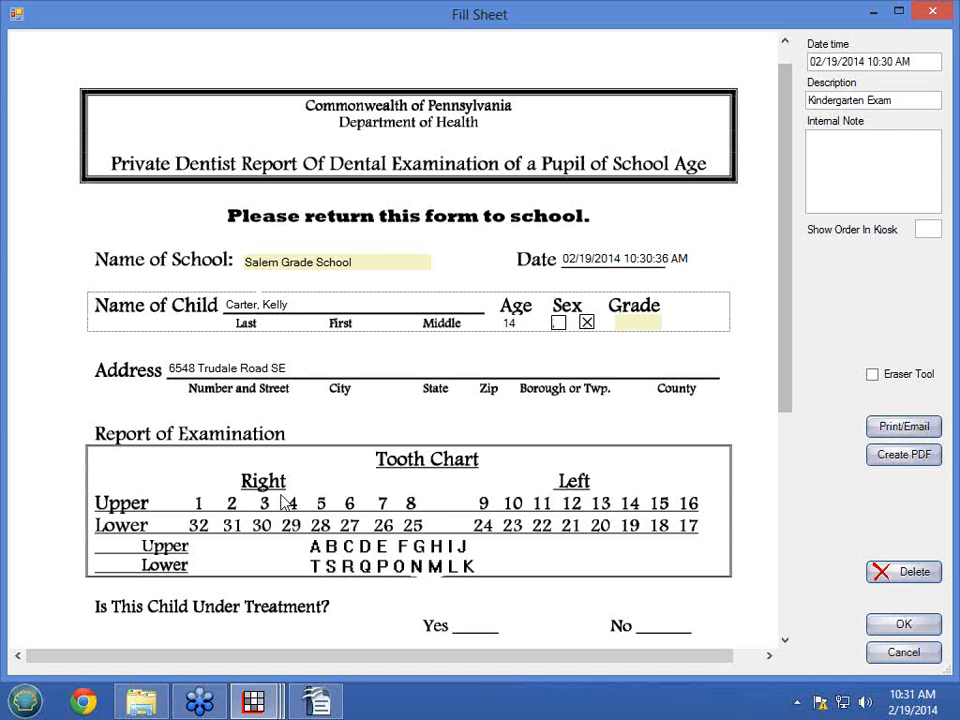
Draw freehand outlines around tooth 4 and upper teeth A to J in the Tooth Chart, and erase them with the Eraser Tool
mouse_move(282, 508)
mouse_down()
mouse_move(302, 516)
mouse_move(305, 495)
mouse_move(292, 492)
mouse_move(284, 512)
mouse_move(306, 556)
mouse_move(422, 561)
mouse_move(480, 540)
mouse_move(318, 532)
mouse_move(307, 549)
mouse_up()
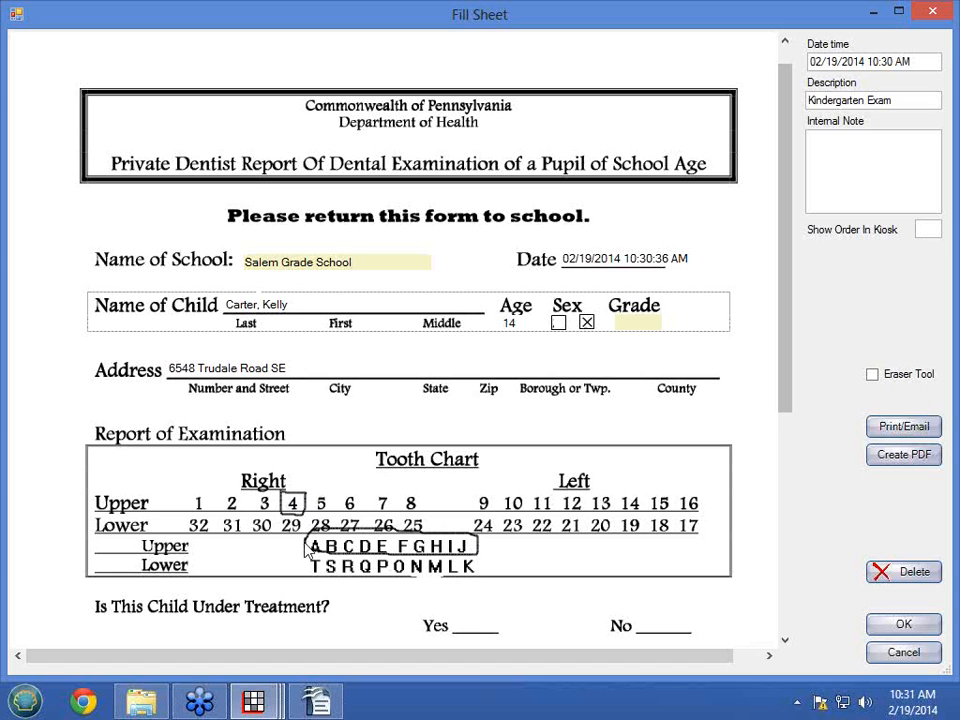
click(872, 374)
mouse_move(306, 482)
mouse_down()
mouse_move(292, 505)
mouse_move(306, 540)
mouse_up()
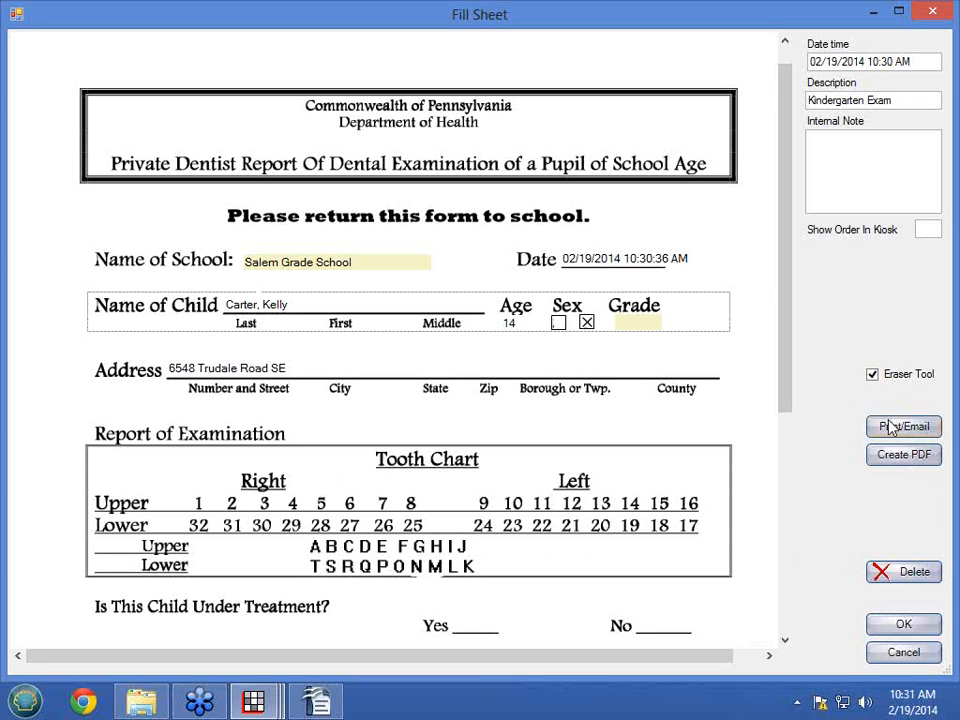
Save the Kindergarten Exam sheet and close the patient's exam sheets list
click(903, 624)
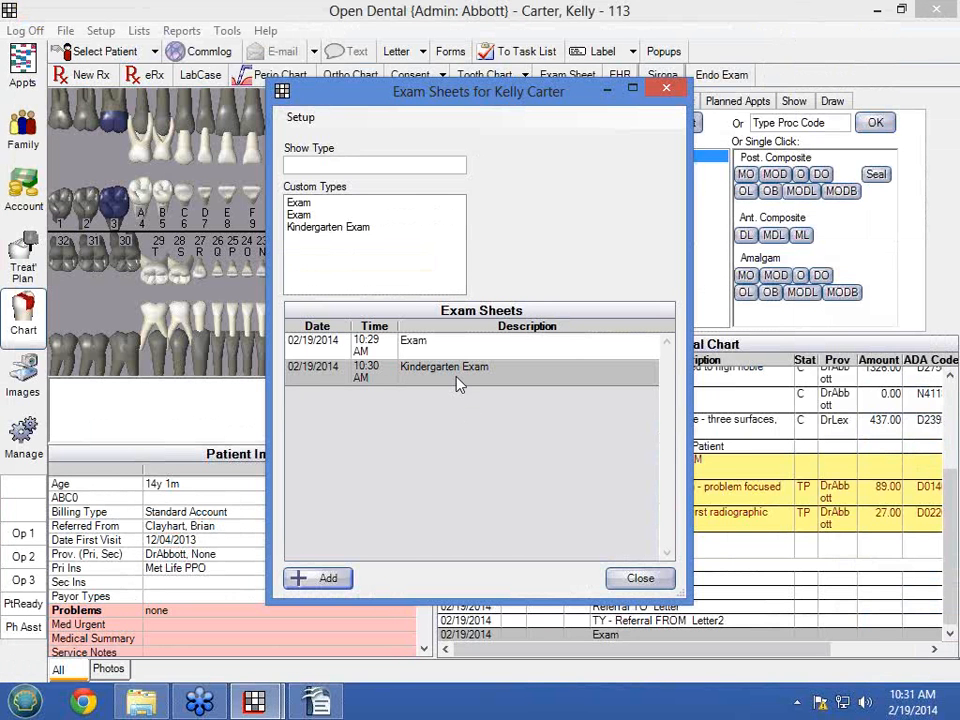
click(664, 579)
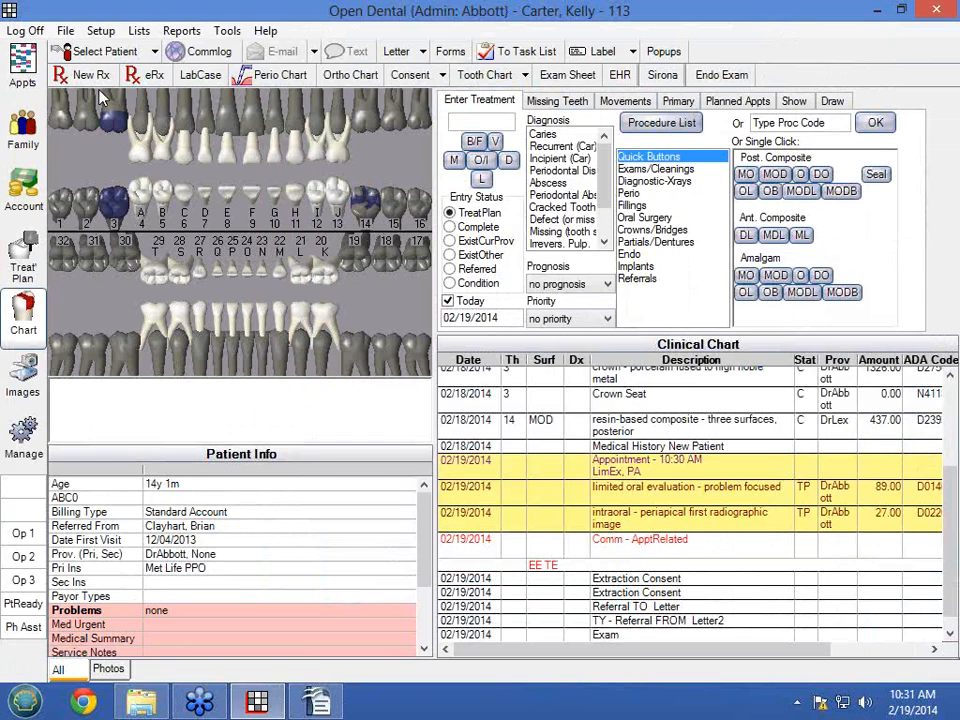
Open the sheet definitions, examine the internal Medical History New Patient sheet's layout, and close that sheet
click(100, 31)
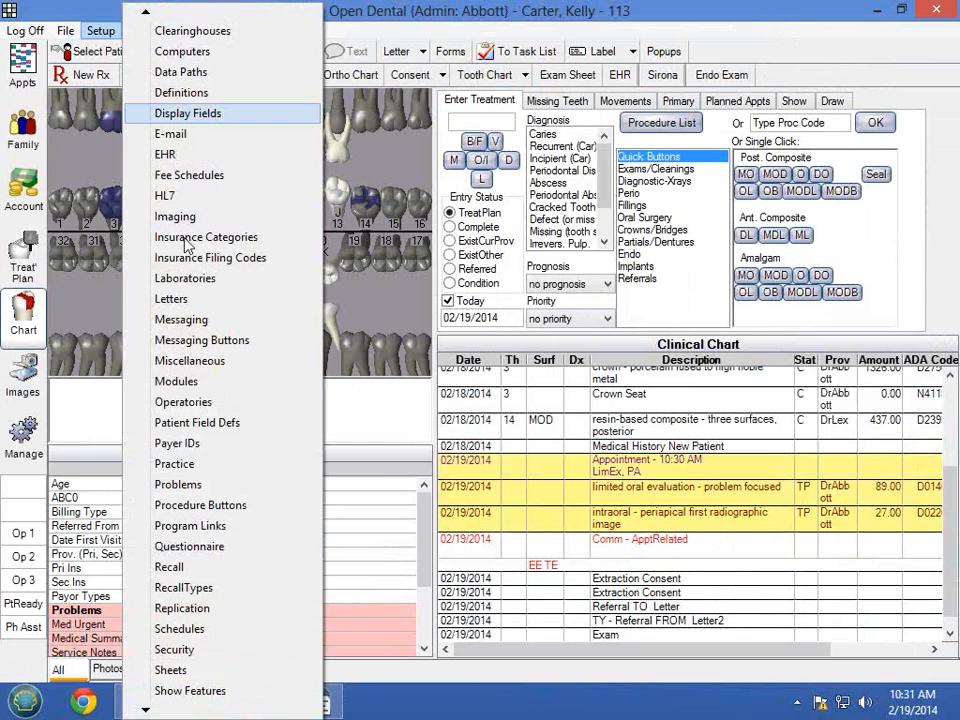
click(165, 667)
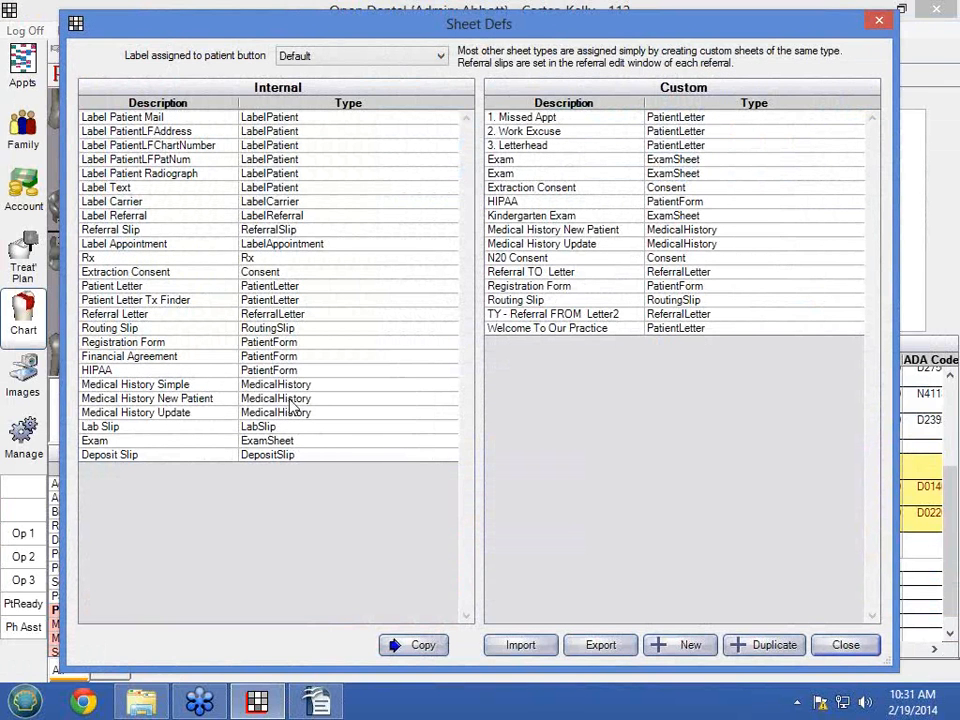
drag(294, 386, 296, 418)
click(296, 416)
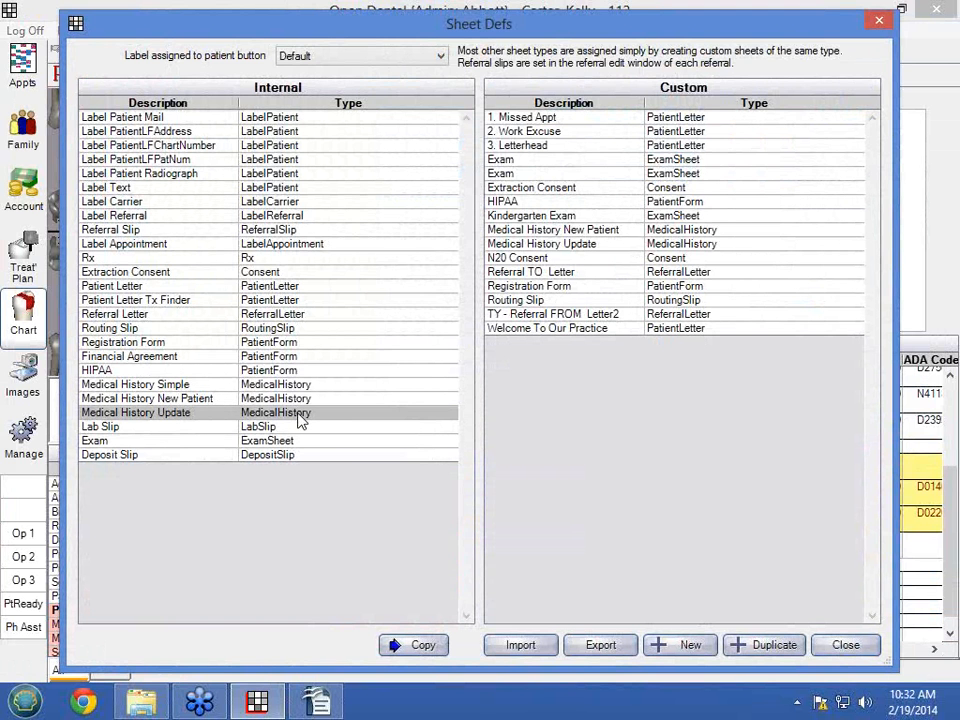
double_click(296, 398)
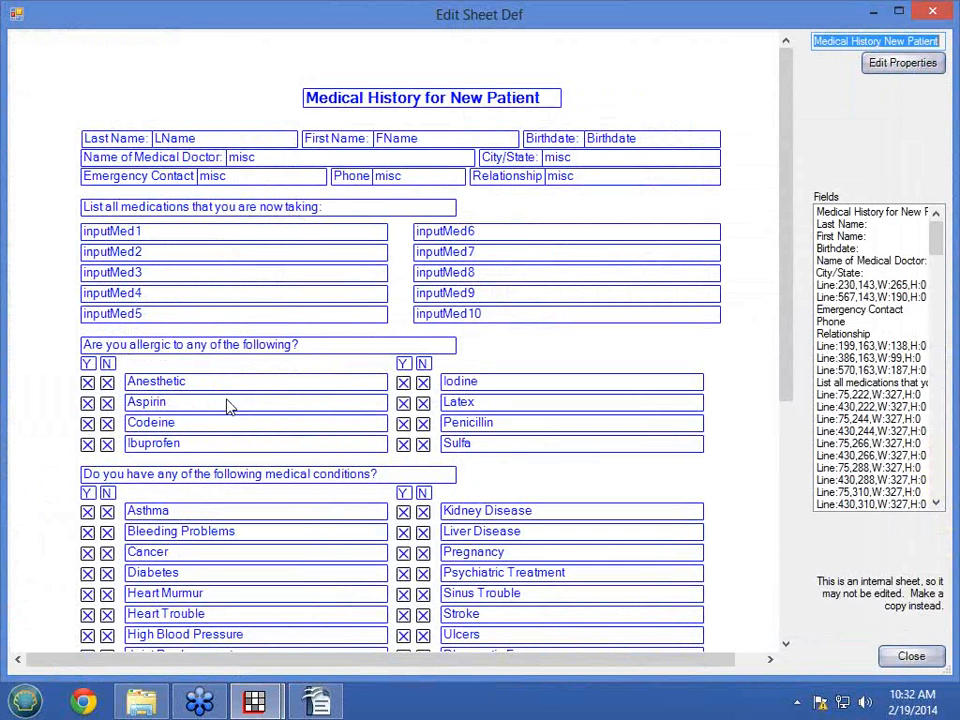
click(911, 656)
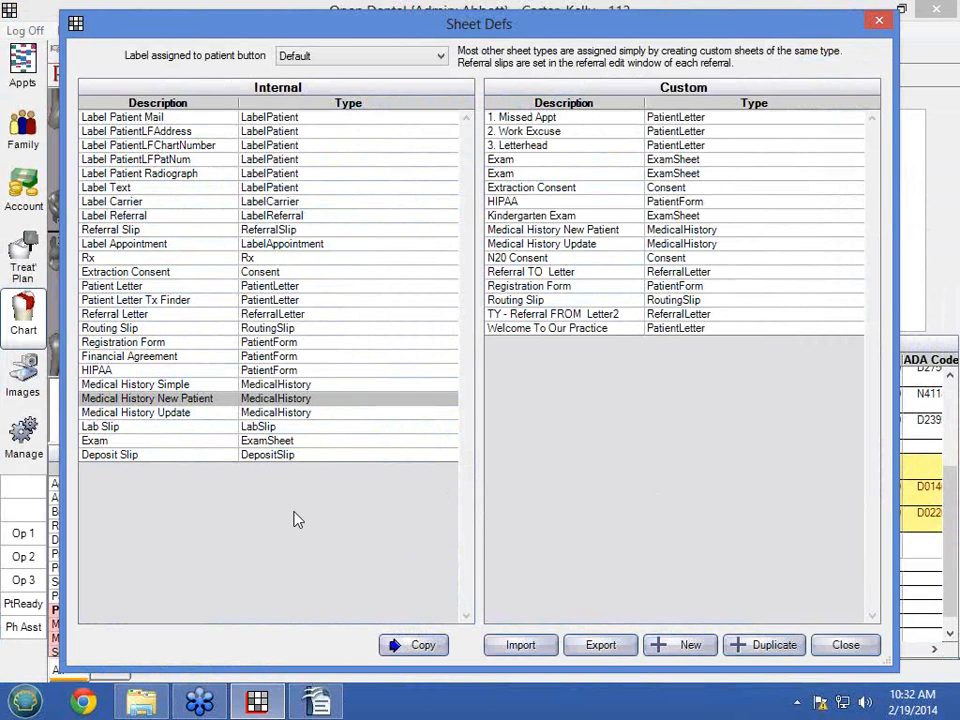
Close the sheet definitions, review the Allergies list in the EHR setup, and close the setup
click(843, 645)
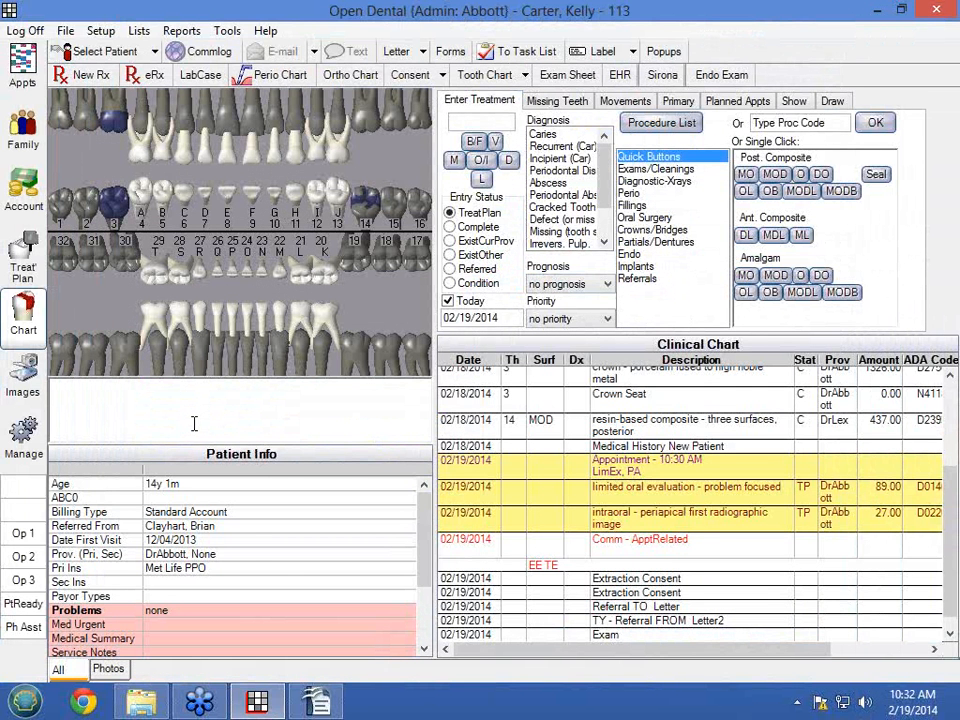
click(100, 32)
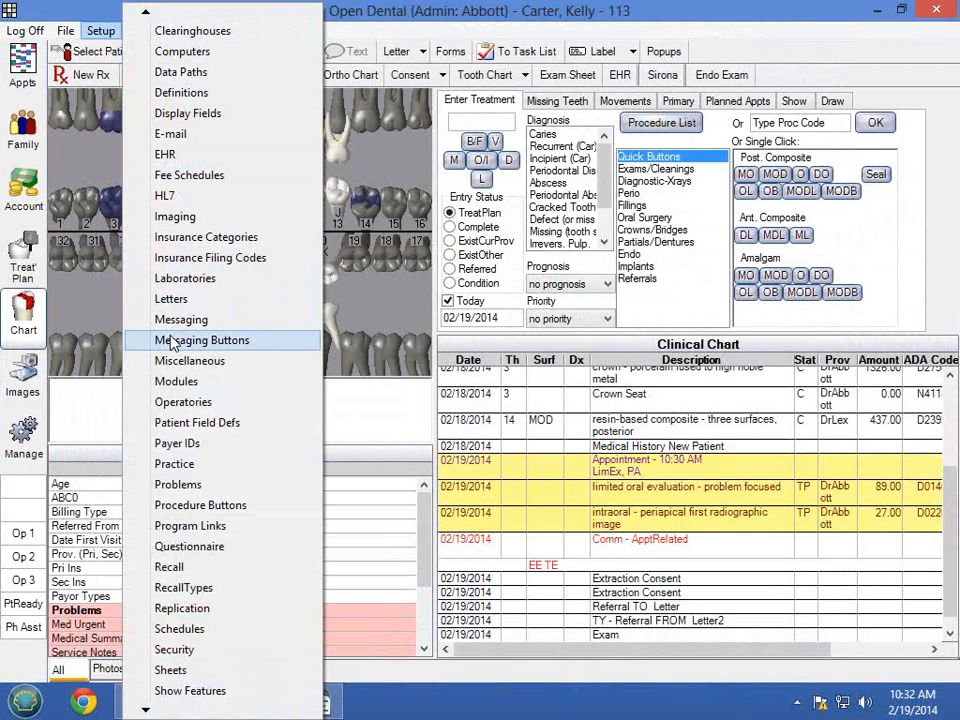
click(165, 154)
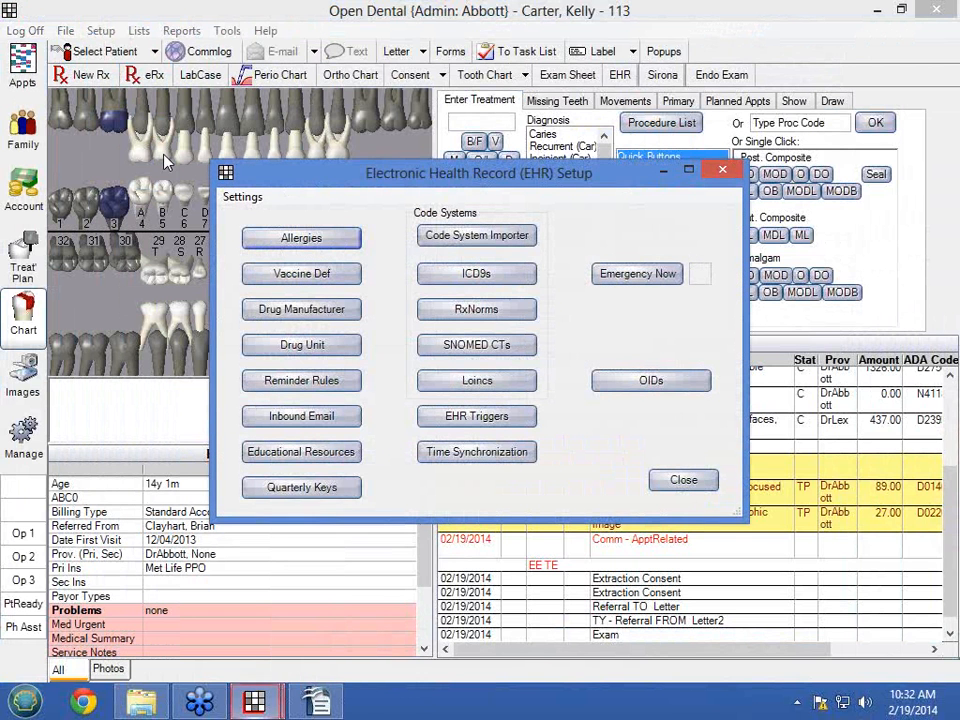
click(287, 239)
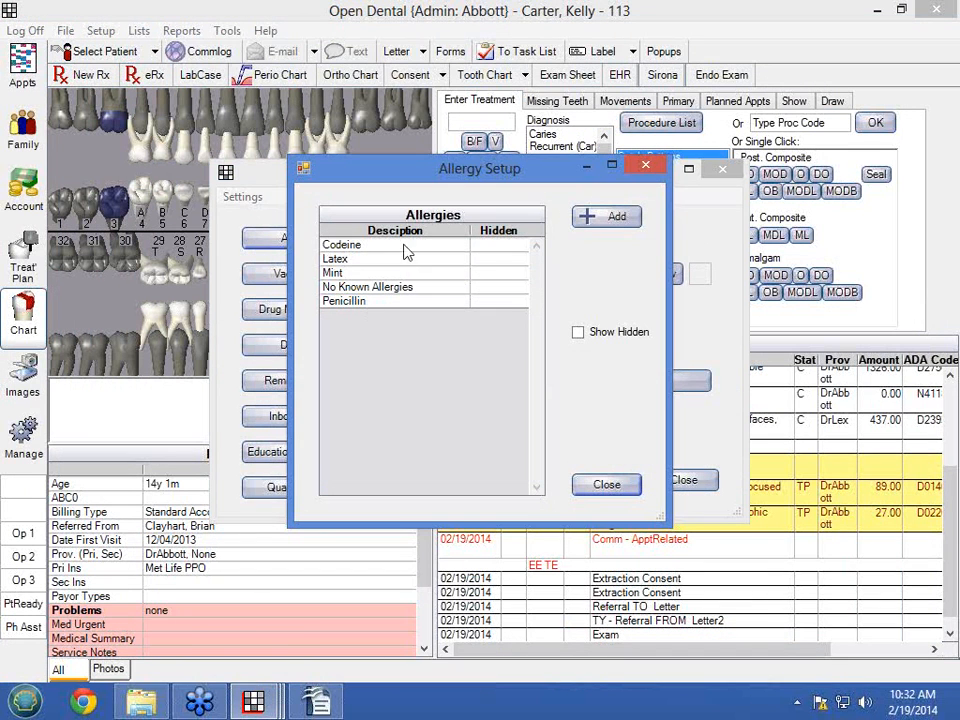
click(606, 484)
click(660, 480)
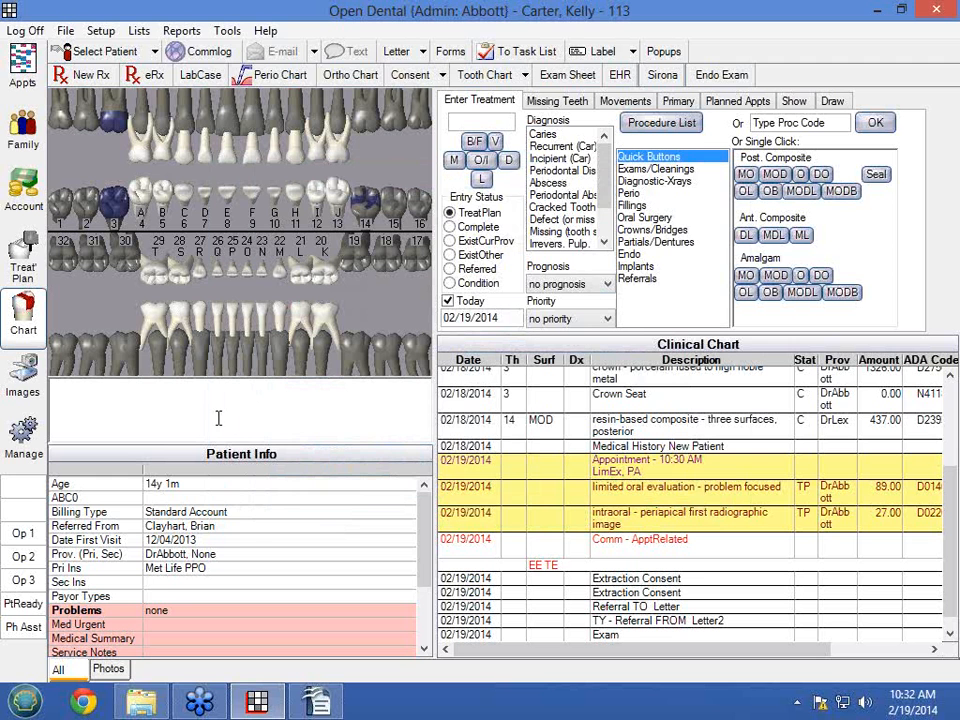
Open the setup list of medical problems, review its entries, and close it
click(100, 31)
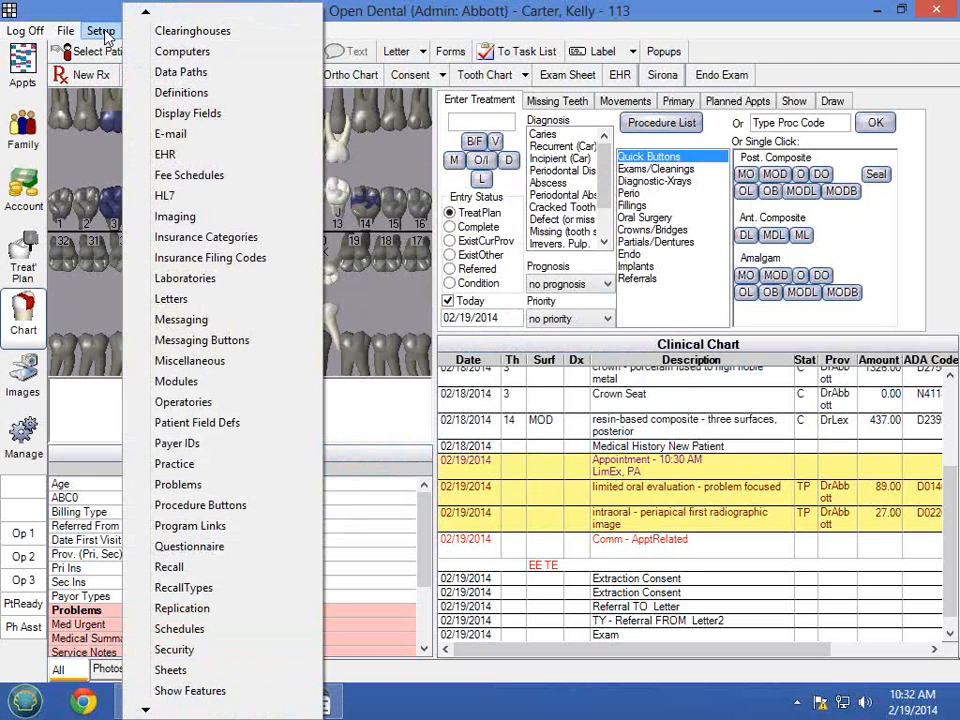
click(178, 484)
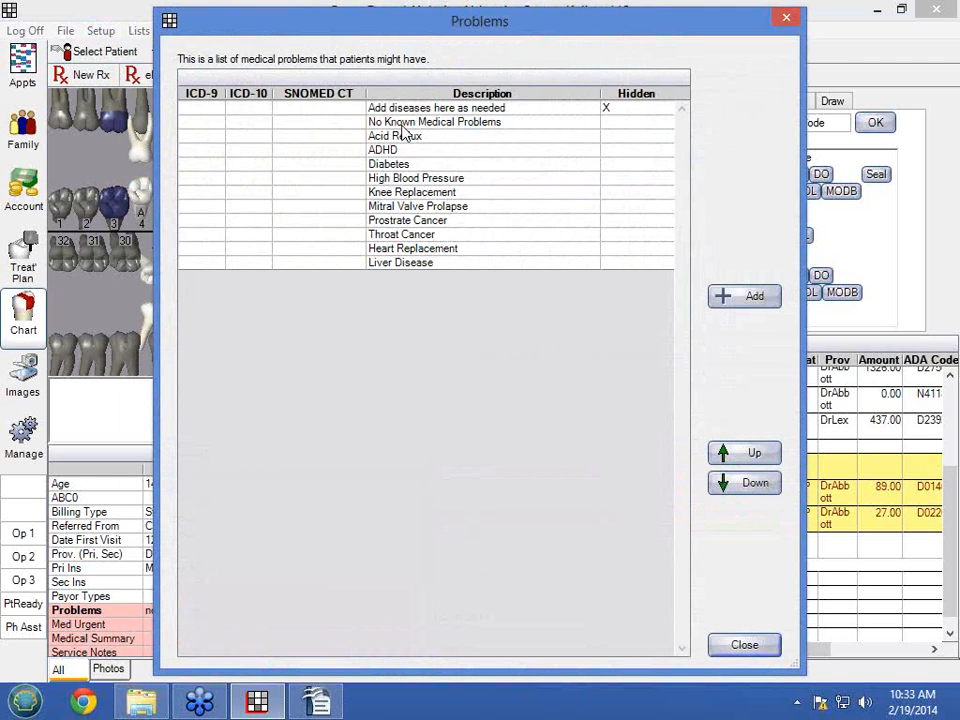
click(408, 166)
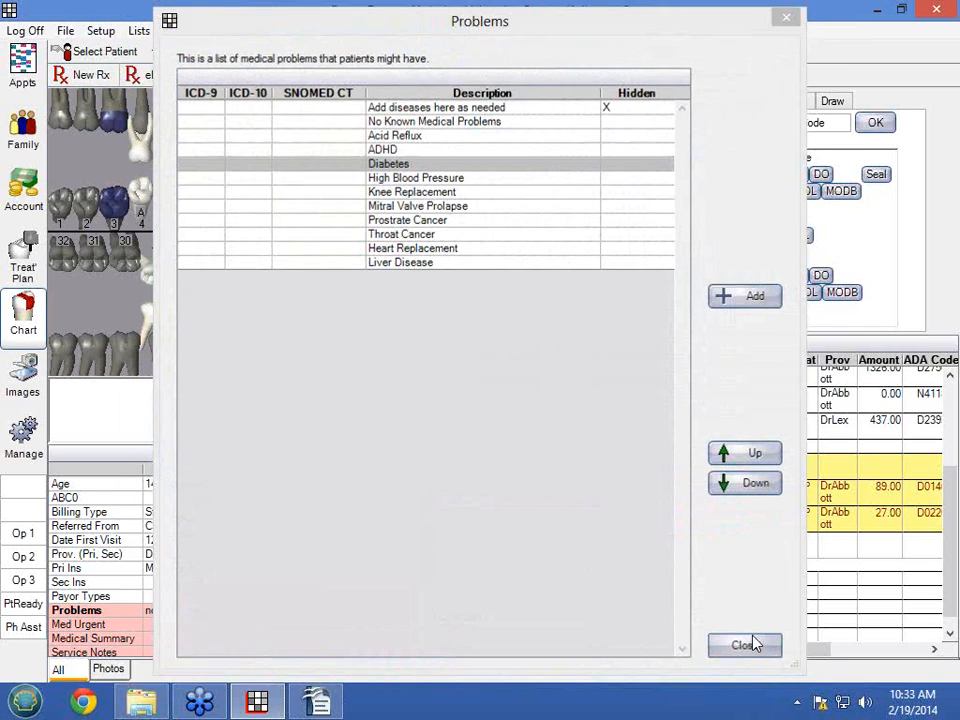
click(742, 644)
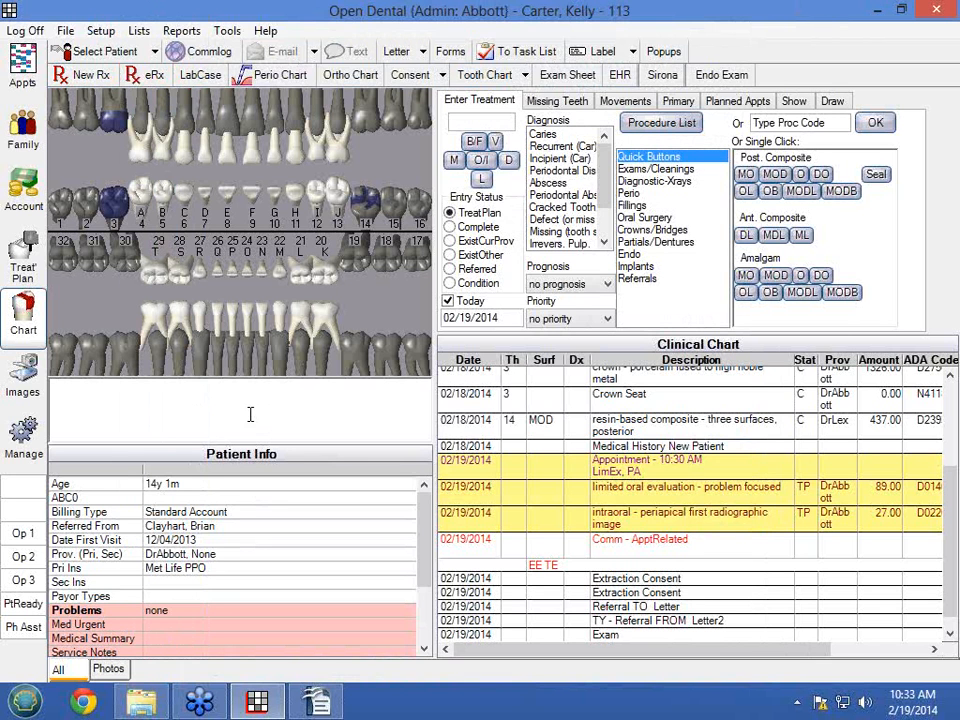
Open the Medications list, review its drug names, and close it
click(138, 31)
click(168, 247)
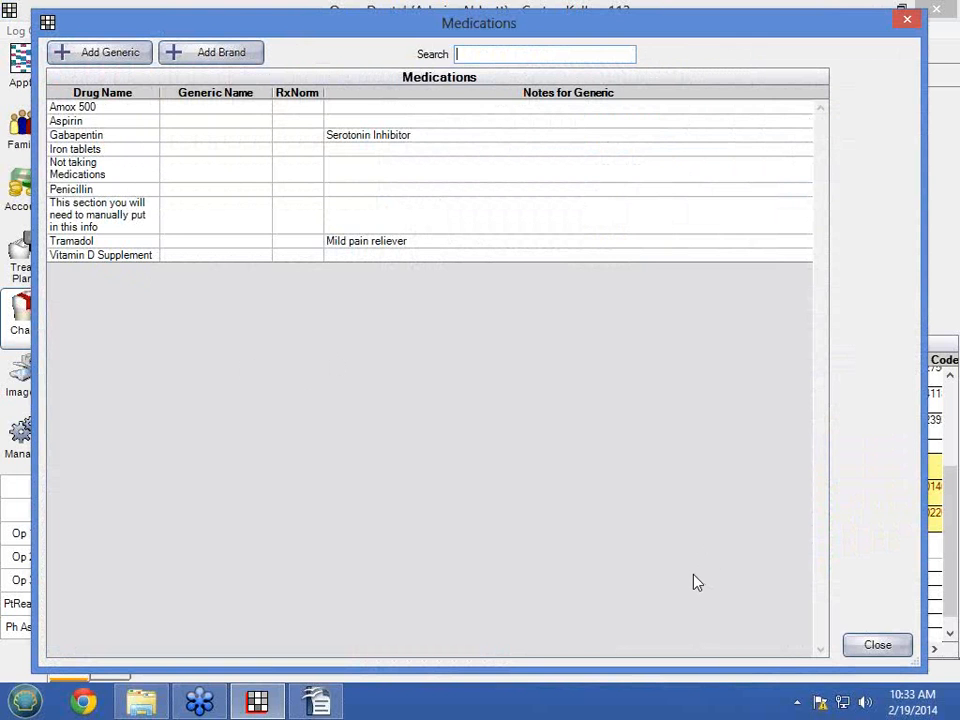
click(879, 646)
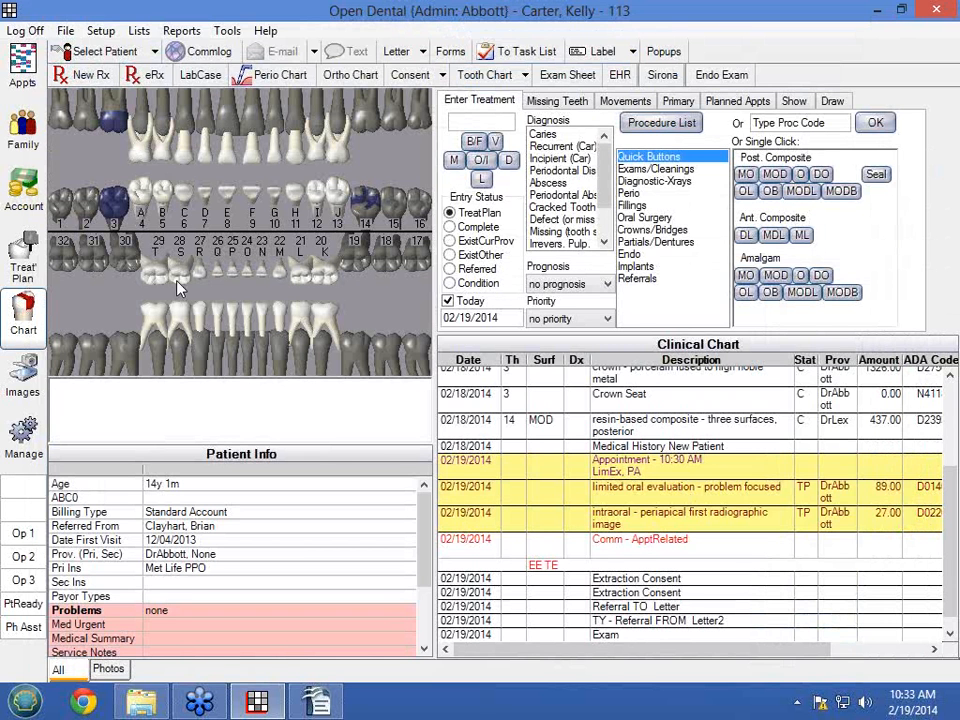
Examine the medication, allergy and medical condition fields of the custom Medical History New Patient sheet, and close the sheet definitions
click(100, 31)
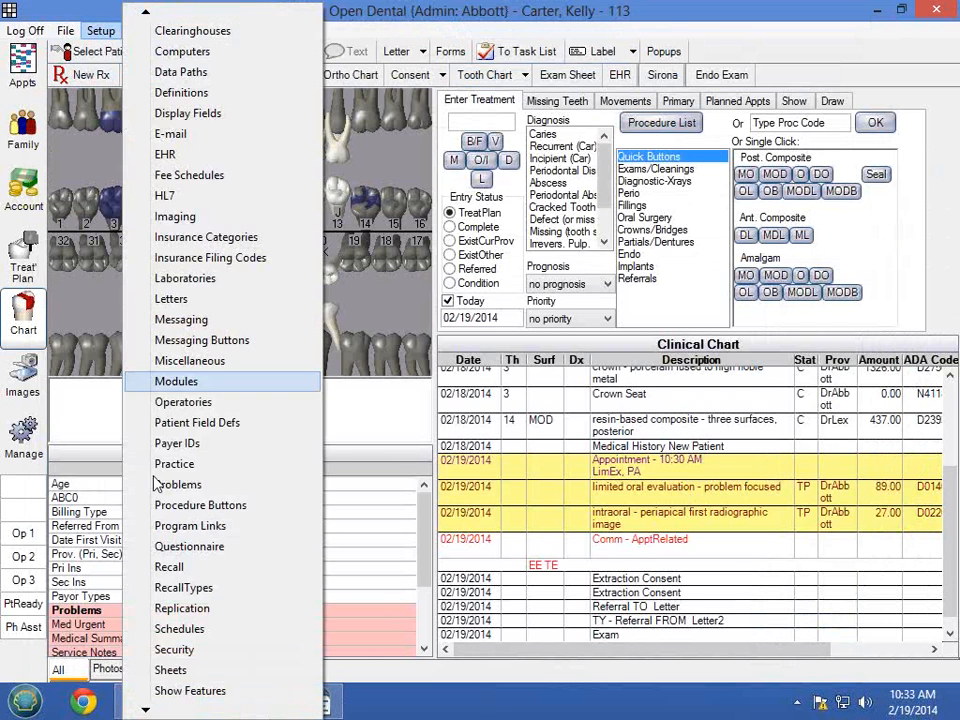
click(175, 671)
double_click(520, 231)
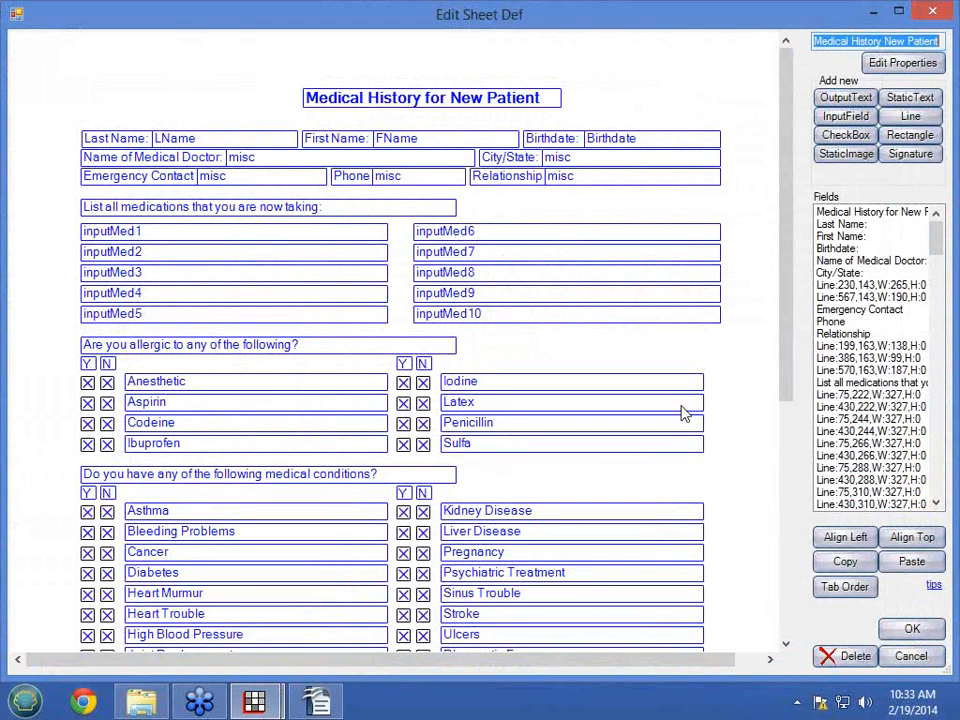
scroll(343, 443, down, 2)
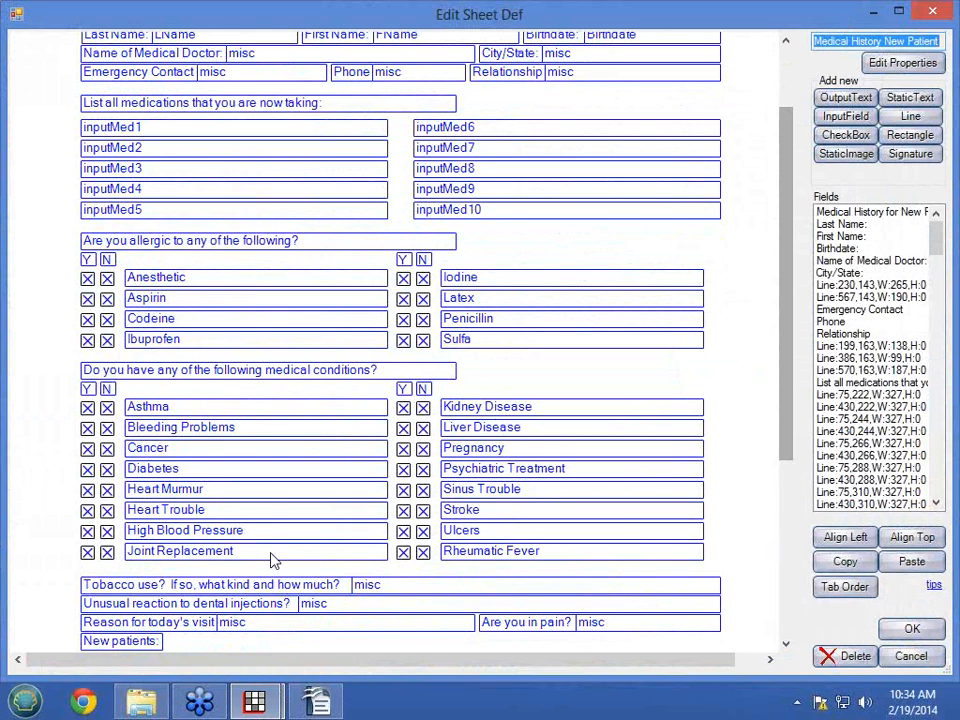
drag(780, 437, 785, 370)
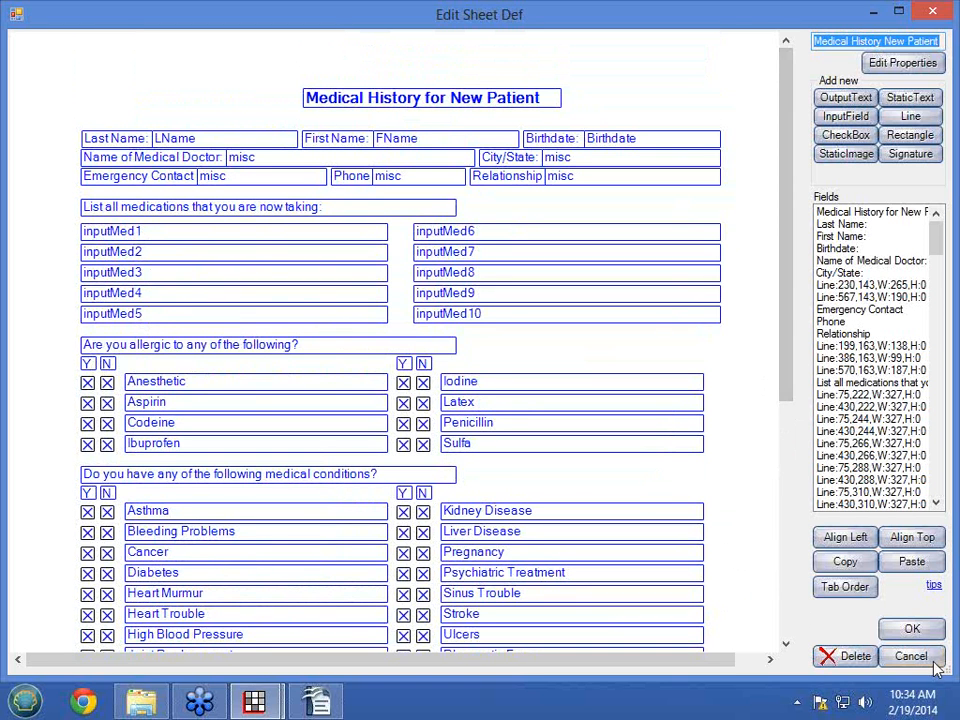
key(Return)
click(598, 244)
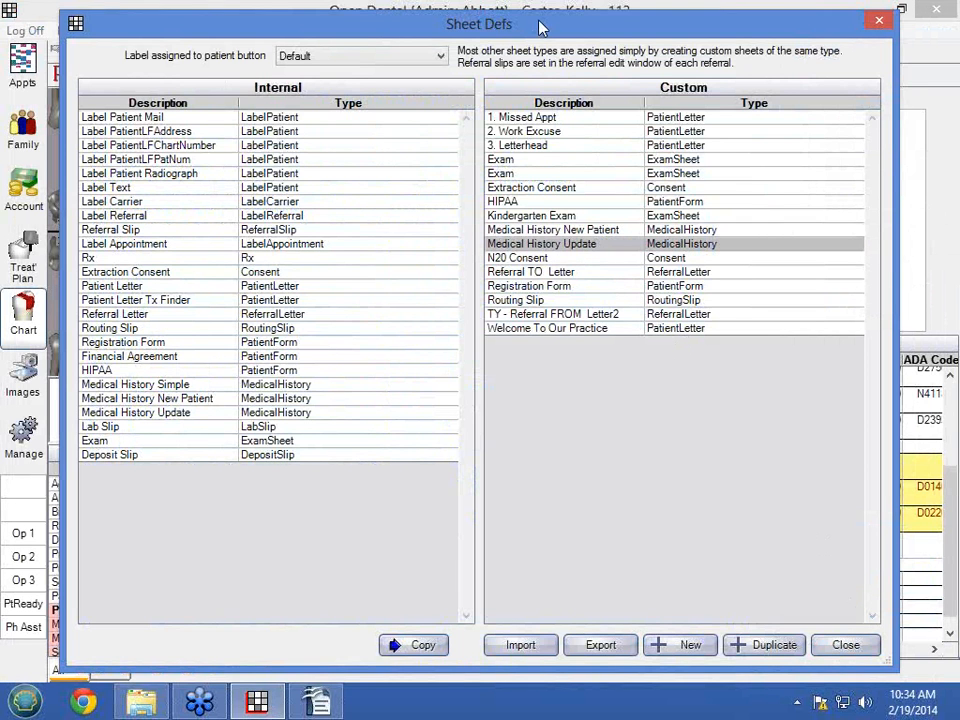
drag(407, 22, 407, 34)
drag(540, 88, 538, 202)
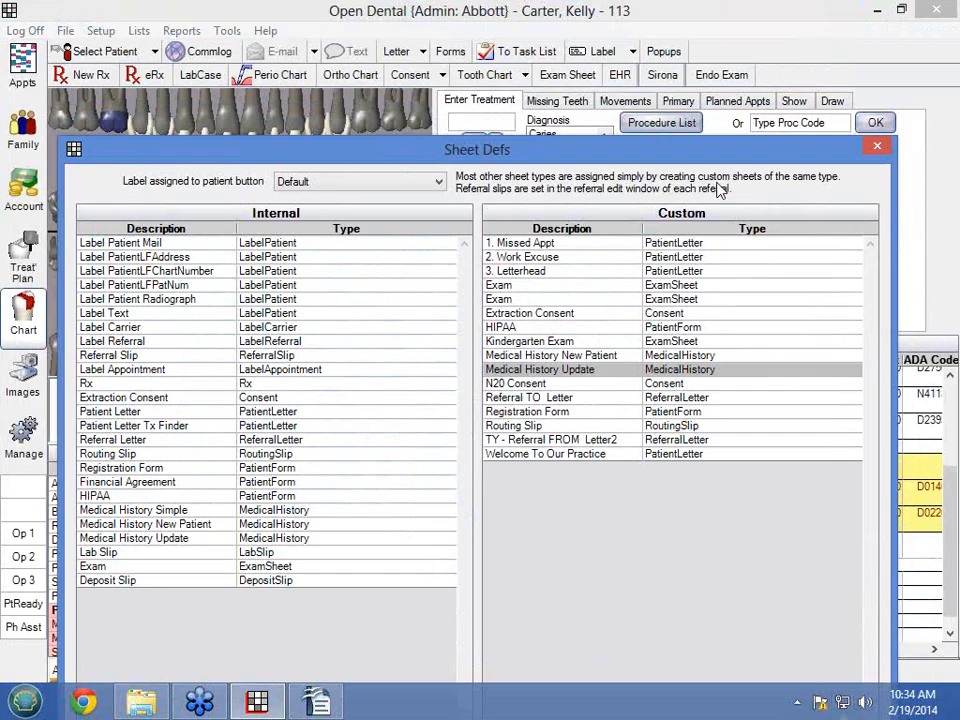
drag(541, 145, 531, 40)
click(830, 665)
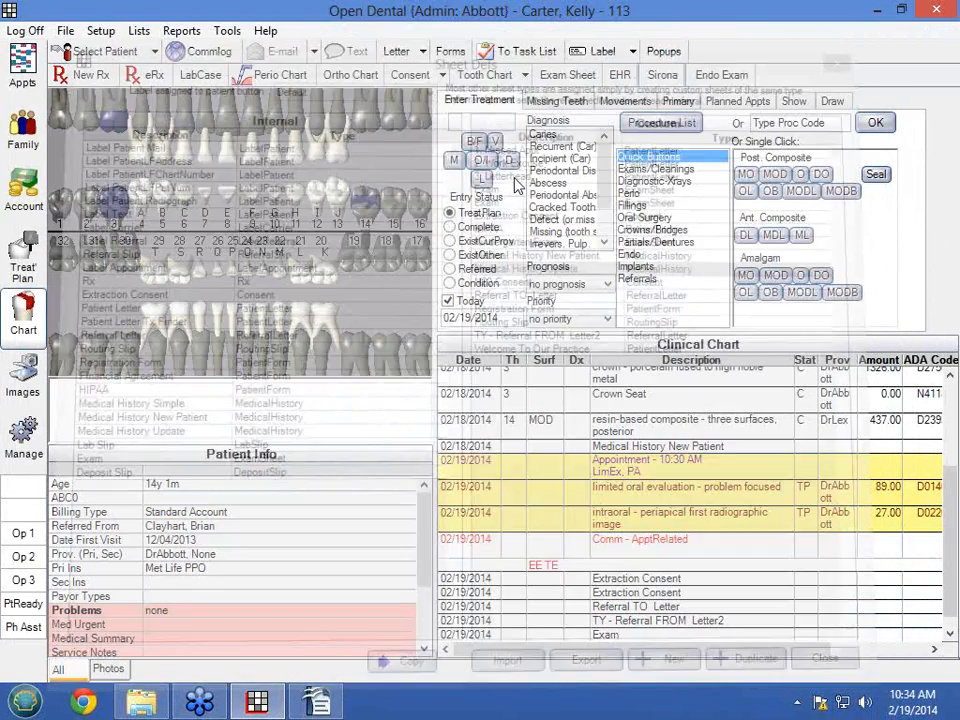
Preview a new Medical History New Patient form for the patient, cancel it, and close the patient forms list
click(450, 109)
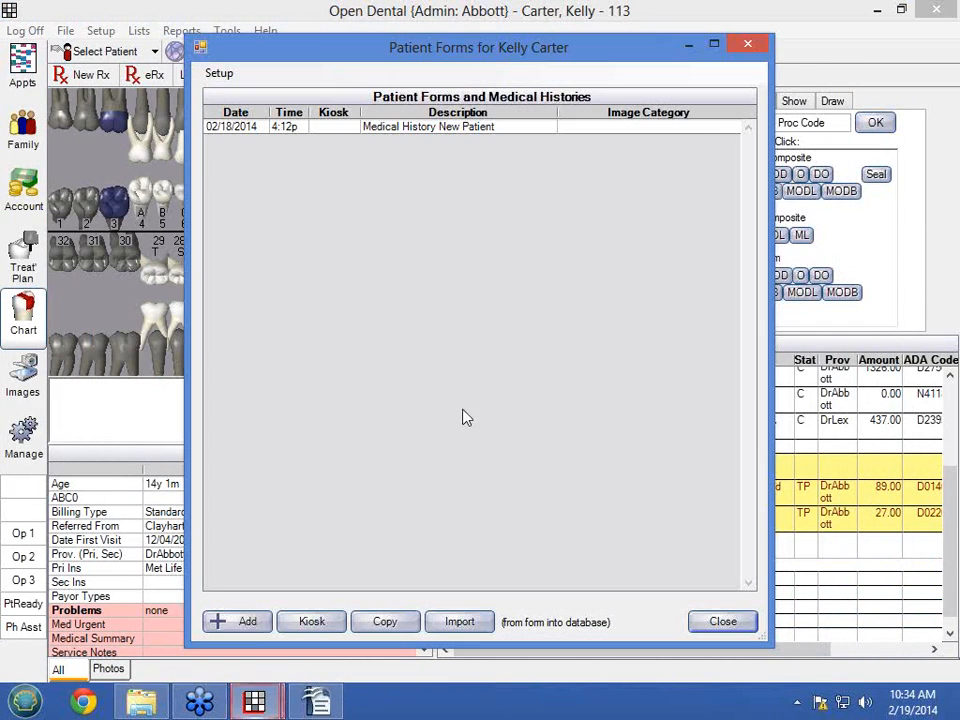
click(243, 622)
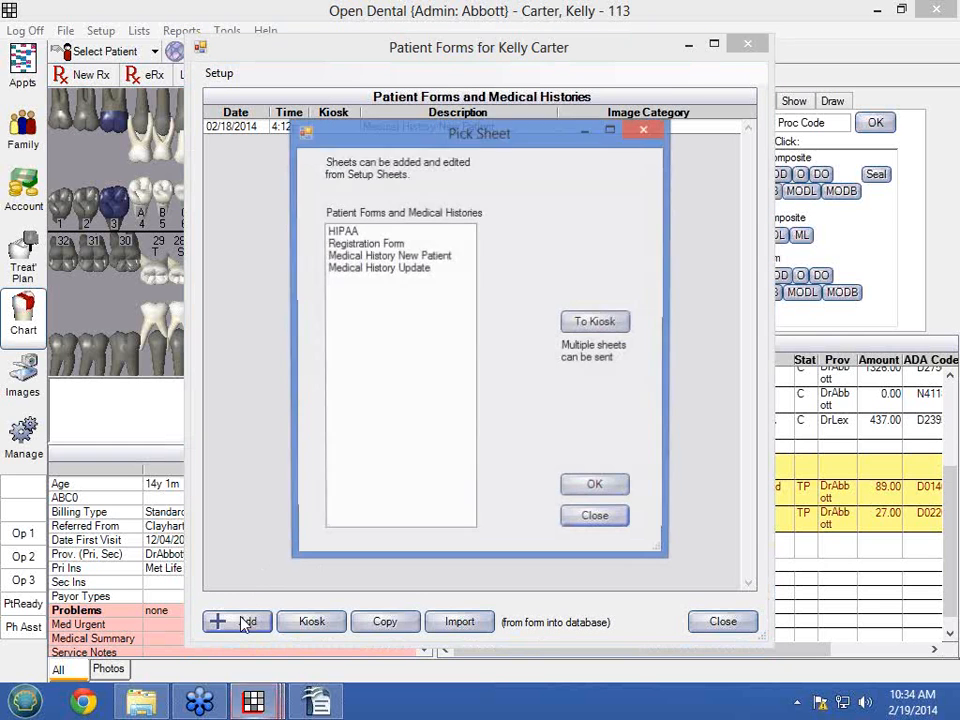
click(365, 256)
click(590, 486)
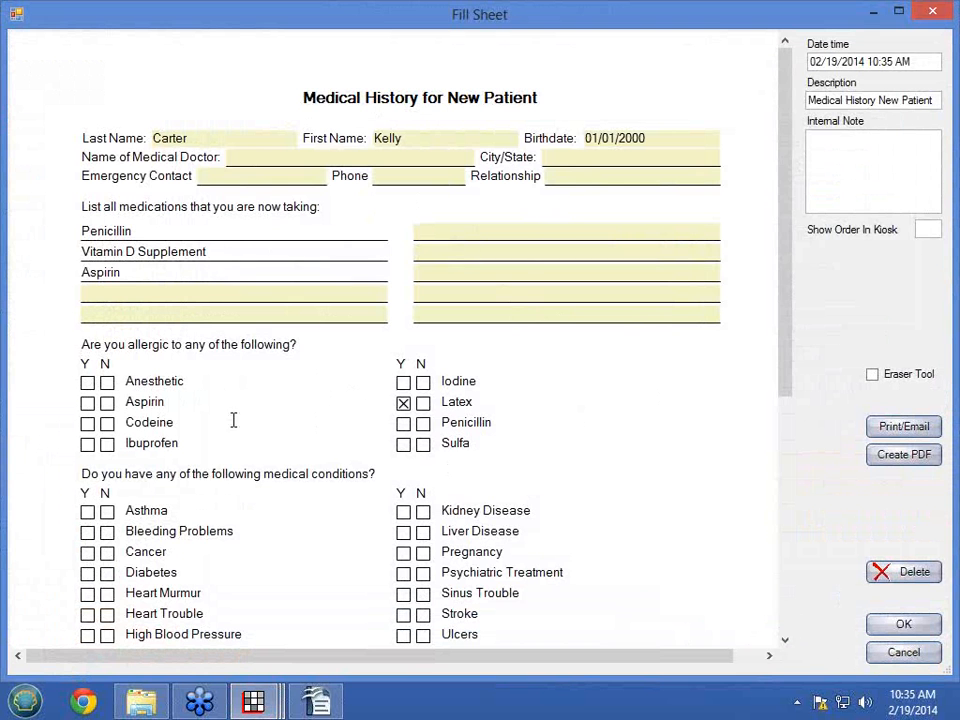
click(882, 653)
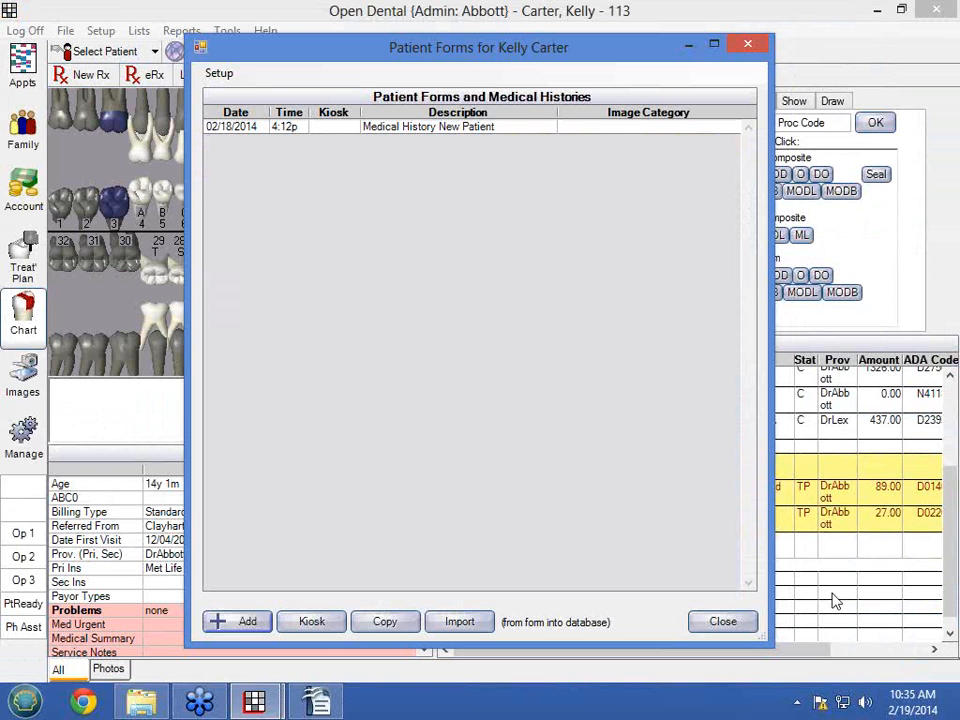
click(722, 622)
Open the custom Medical History New Patient sheet definition and start a new input field, checking the available medication field names
click(100, 31)
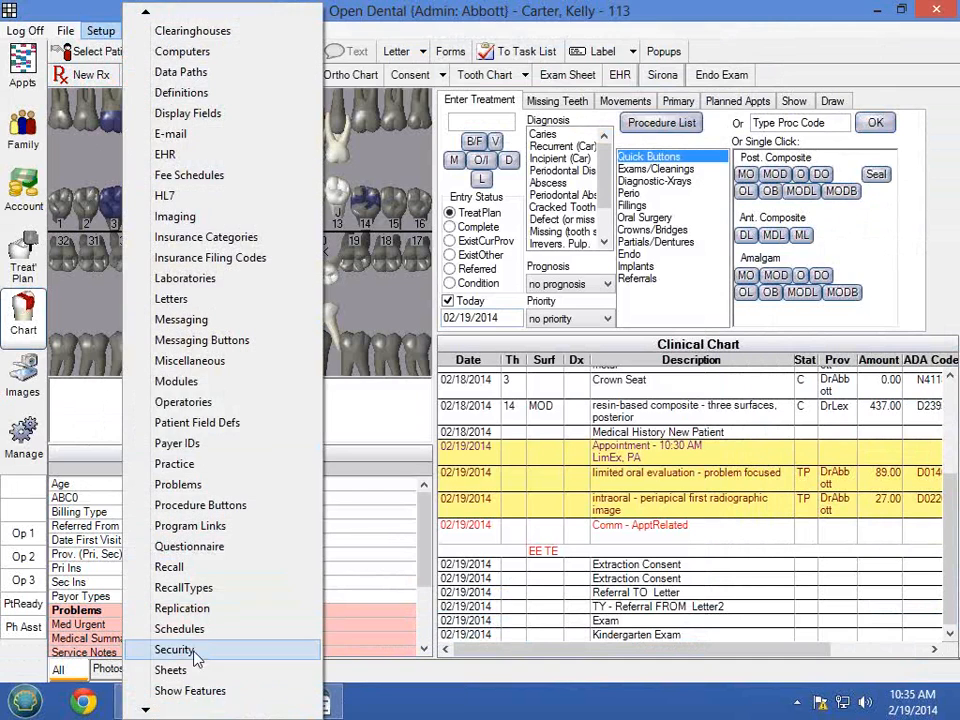
click(172, 670)
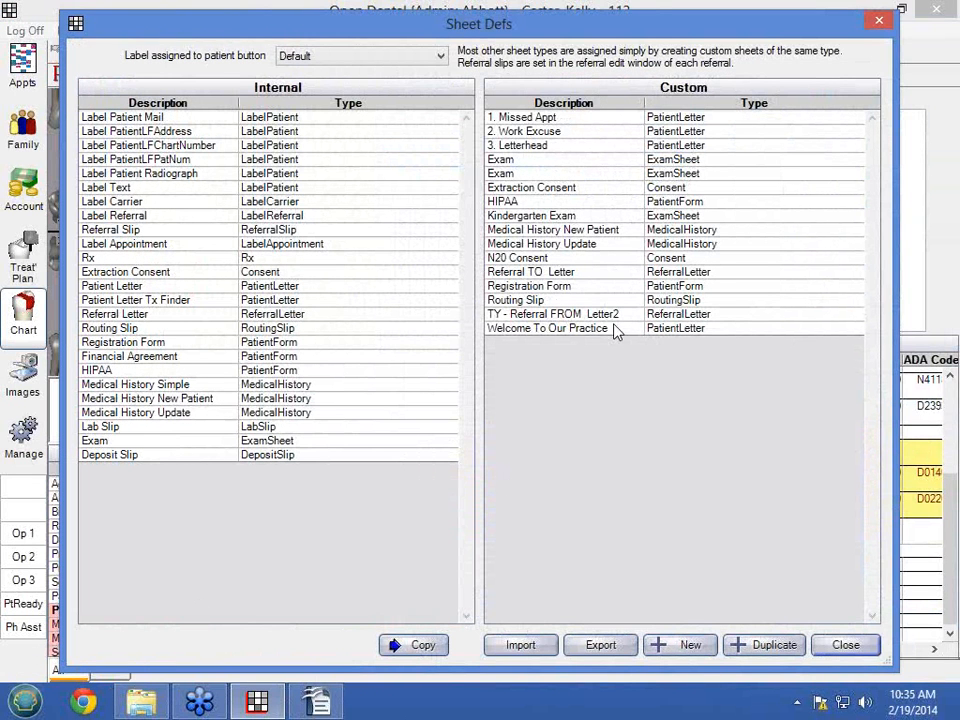
double_click(596, 236)
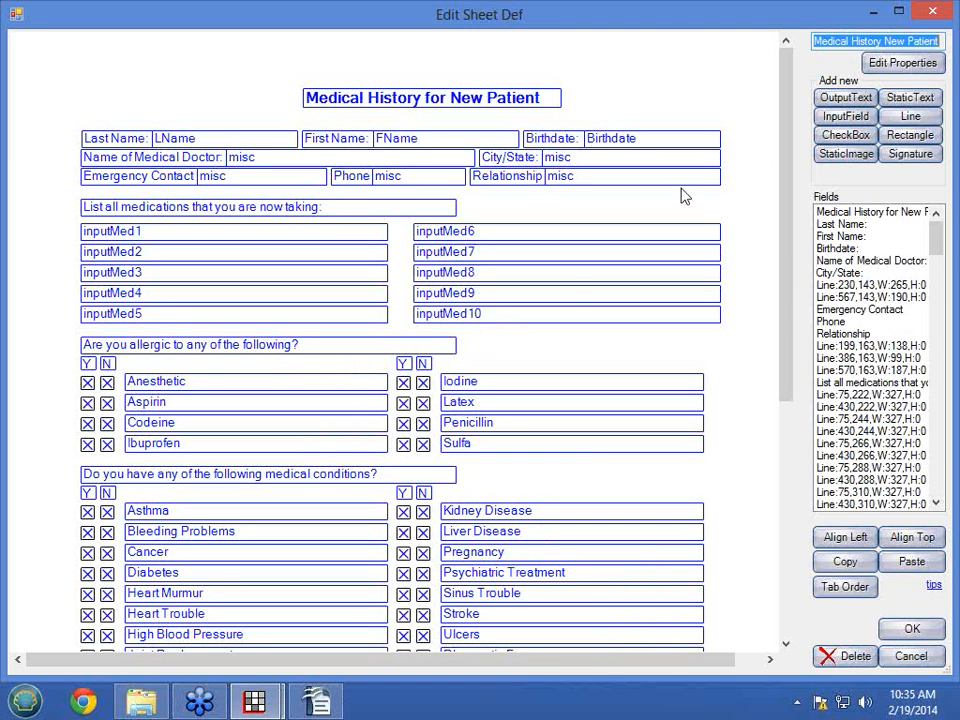
click(845, 116)
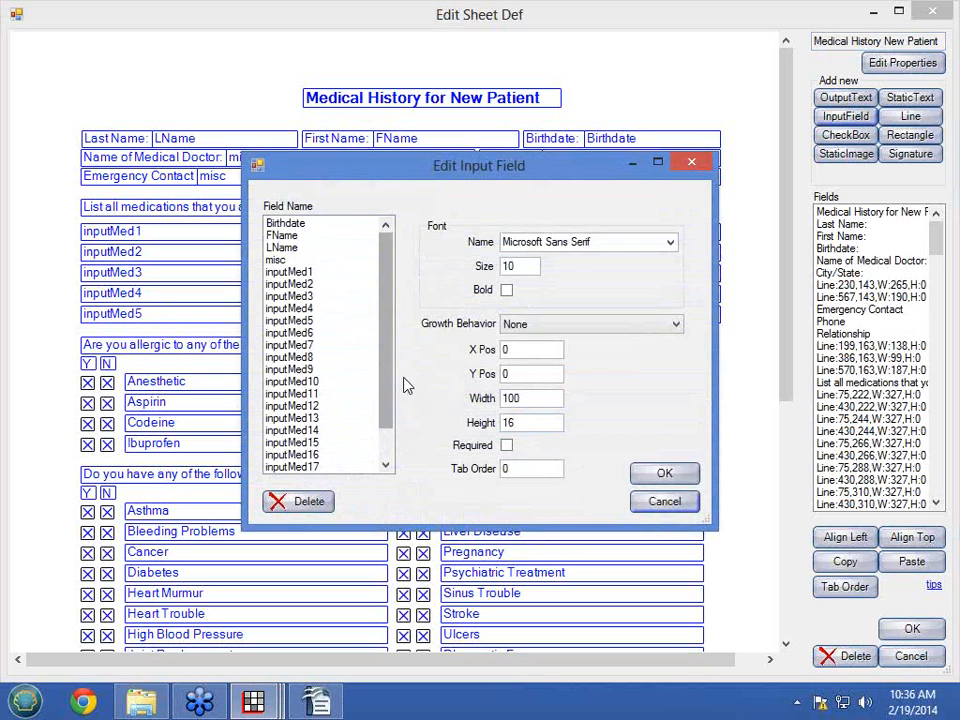
scroll(387, 430, down, 1)
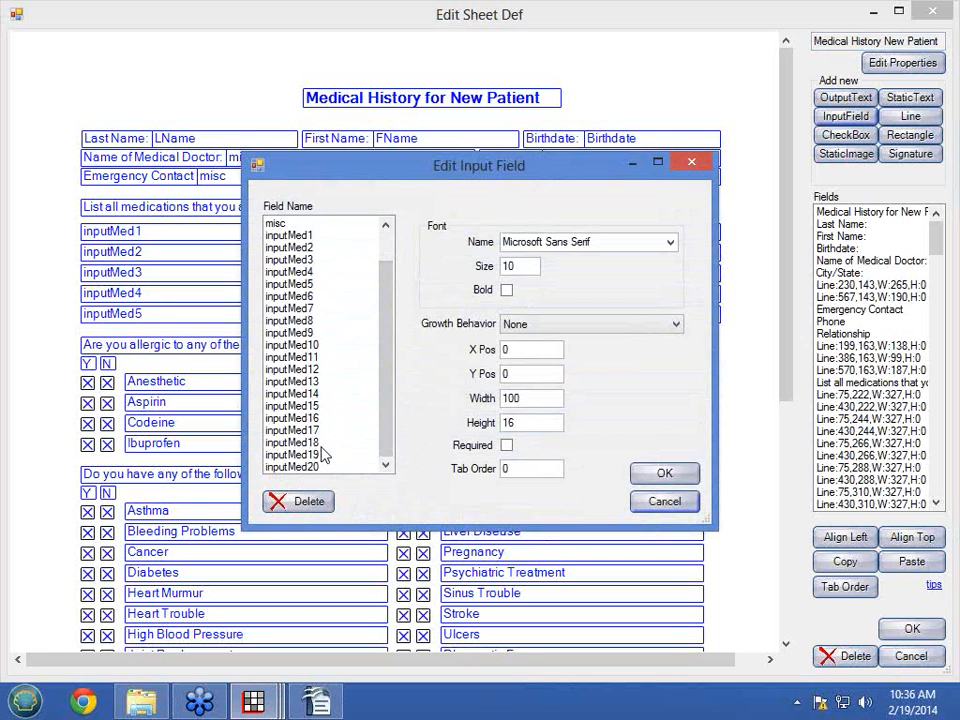
drag(366, 167, 336, 379)
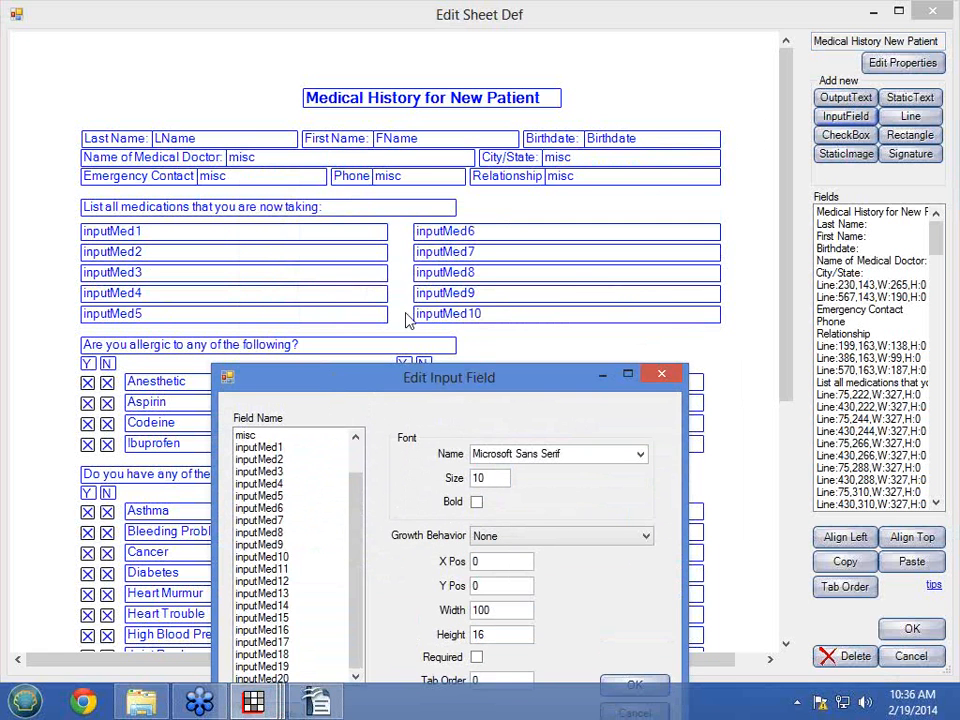
drag(478, 395, 520, 236)
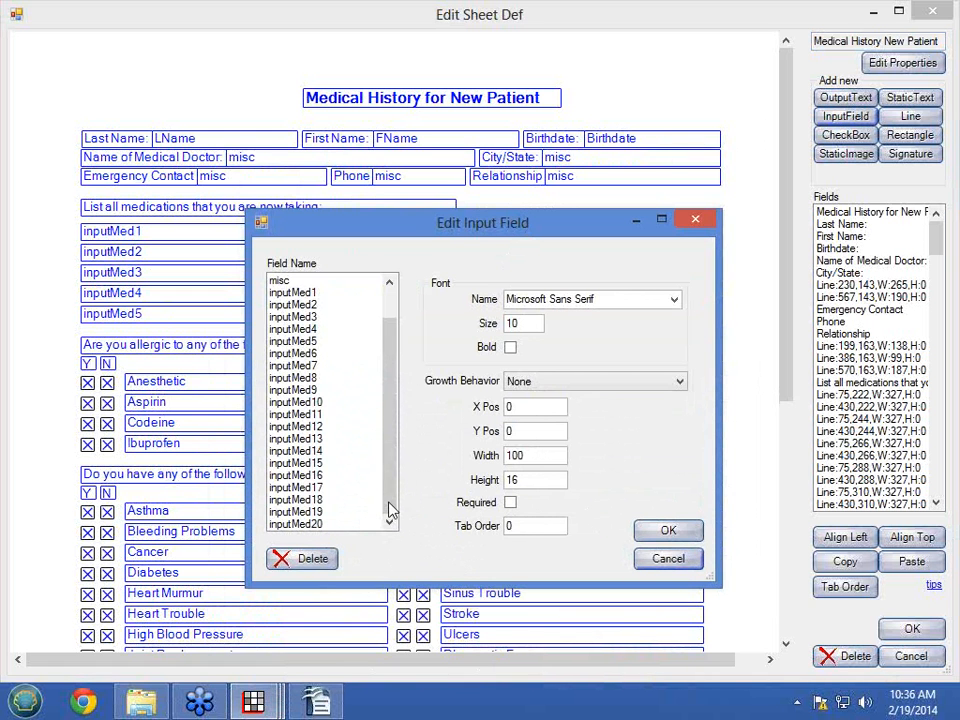
drag(418, 228, 393, 396)
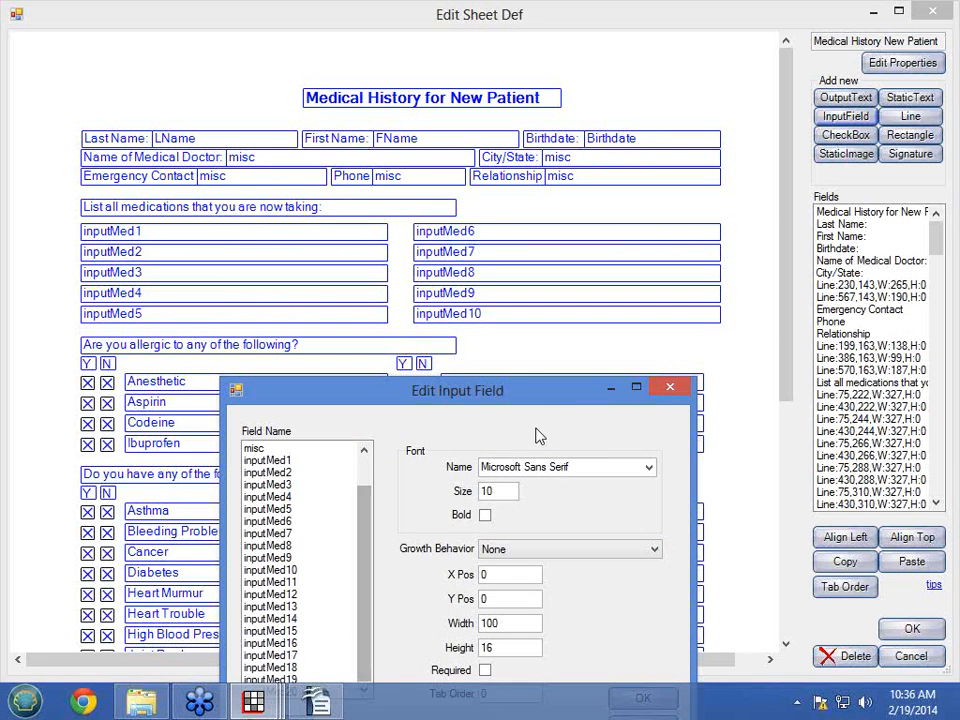
drag(546, 409, 546, 311)
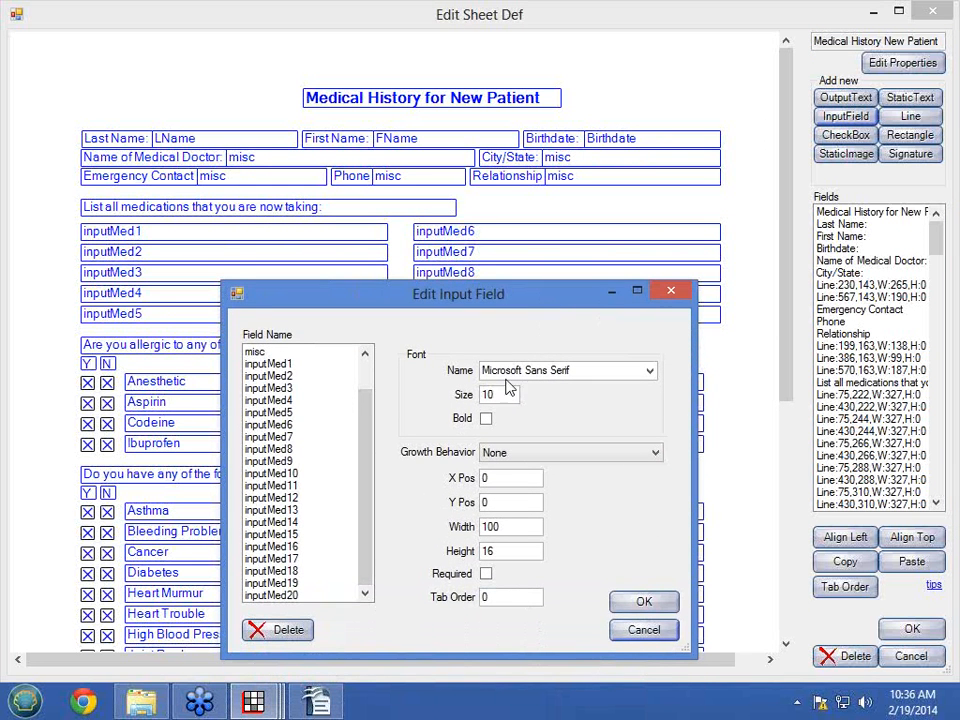
Create the input field as inputMed11 with a width of 200, and place it directly below inputMed10
click(283, 486)
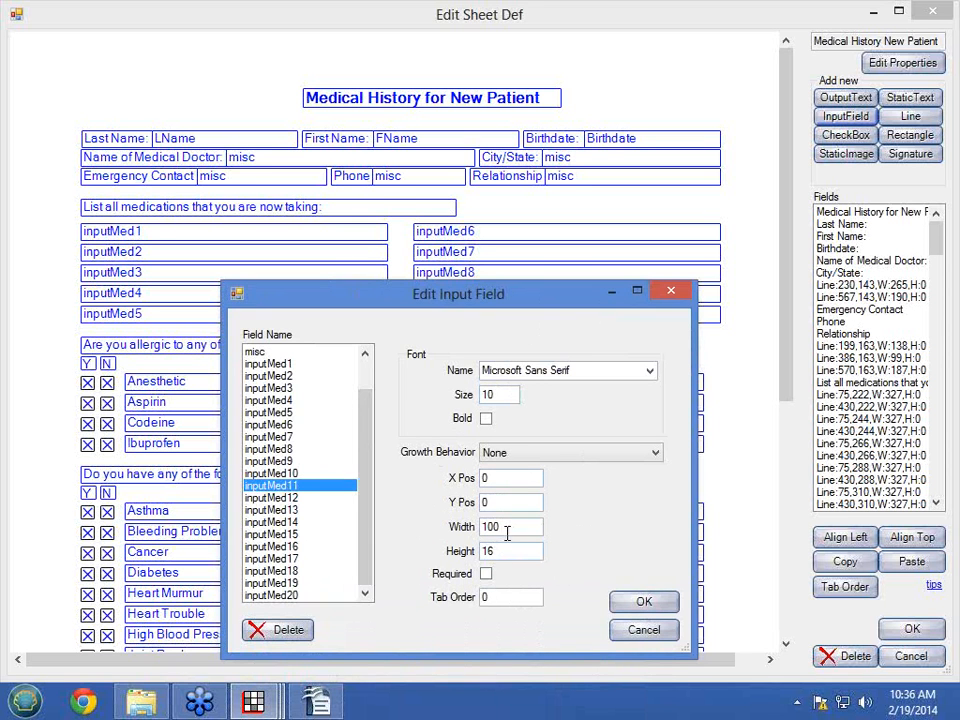
drag(507, 534, 459, 530)
text(200)
click(644, 601)
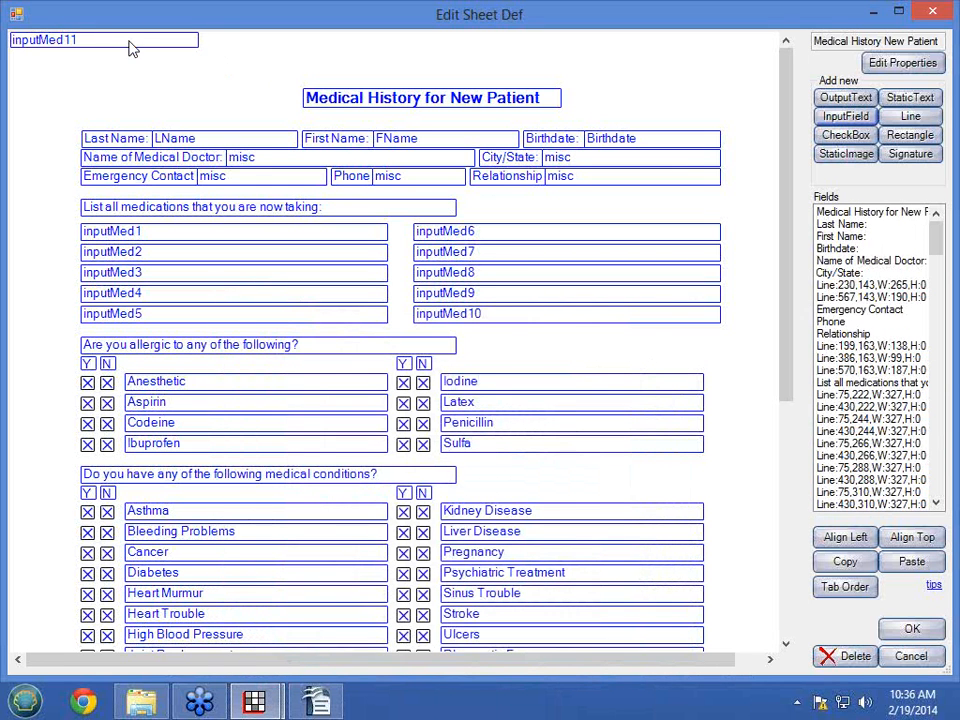
drag(130, 48, 533, 342)
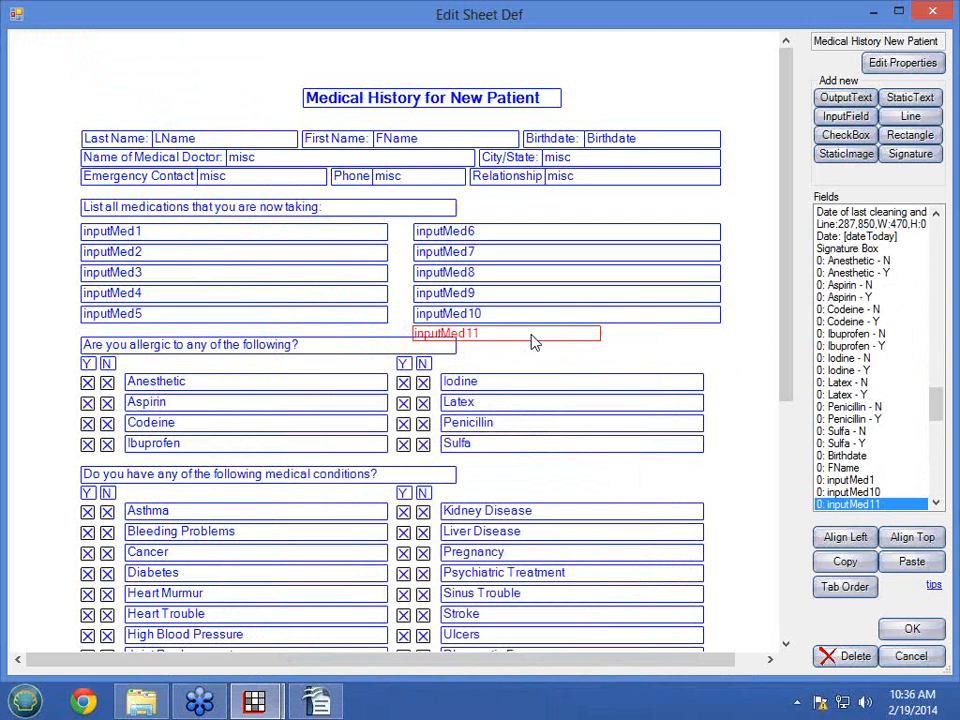
drag(789, 332, 790, 446)
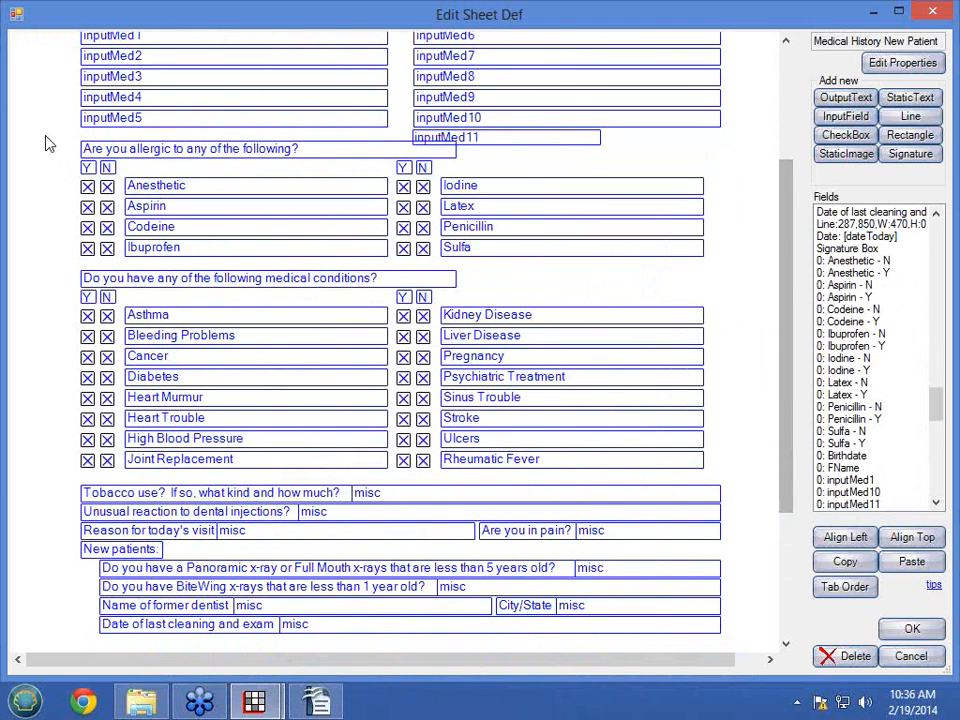
Move the allergy, medical condition and following question fields down to make room below inputMed11, leaving inputMed11 in place
drag(47, 143, 484, 664)
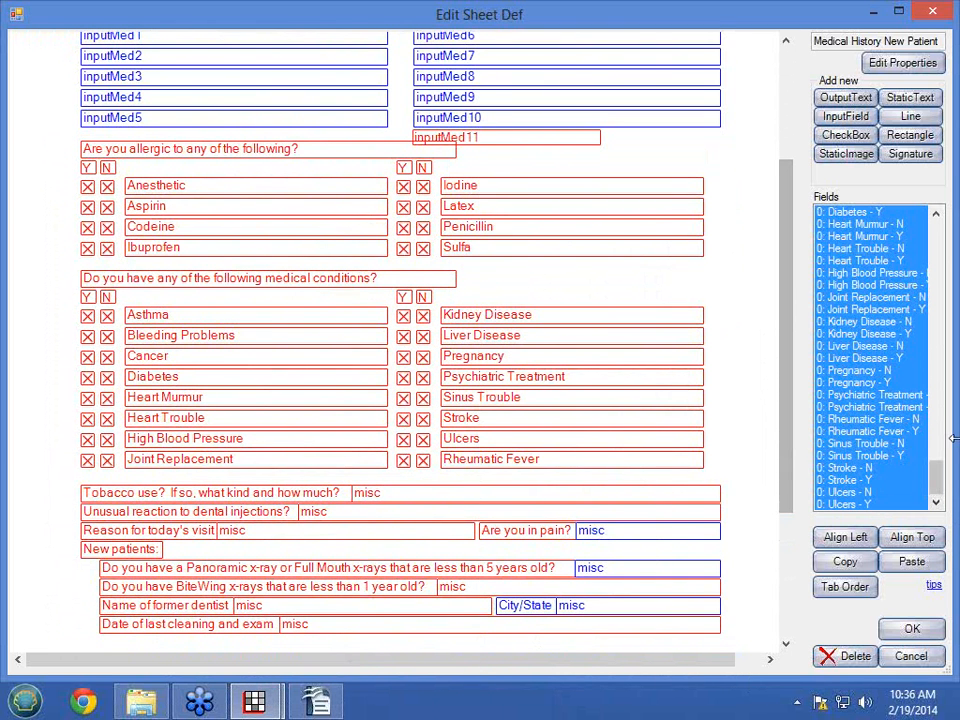
drag(936, 482, 934, 412)
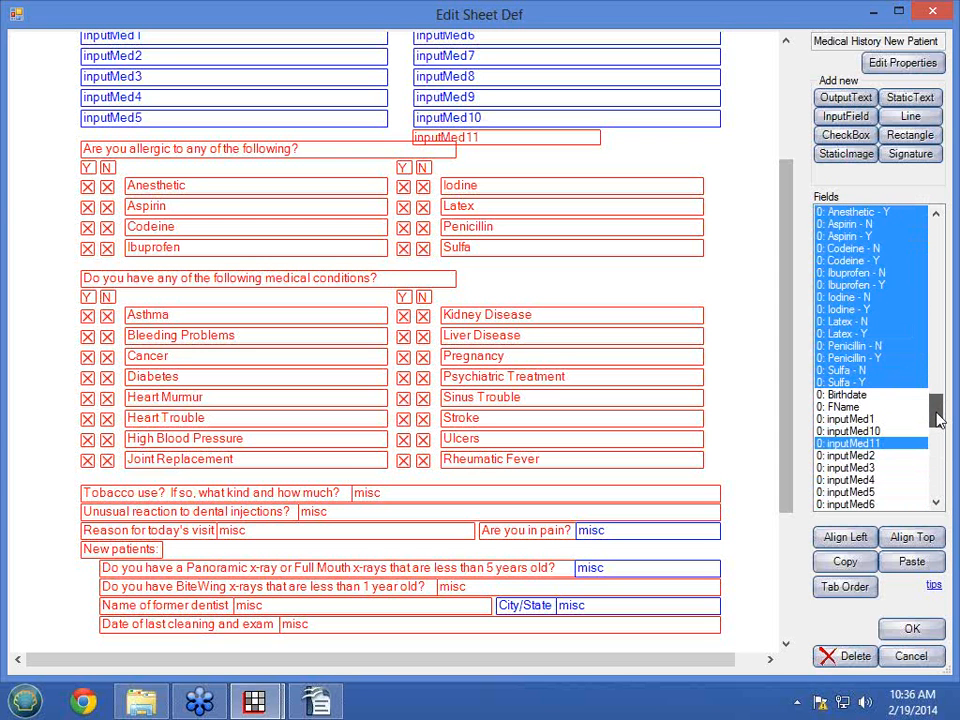
ctrl+click(861, 444)
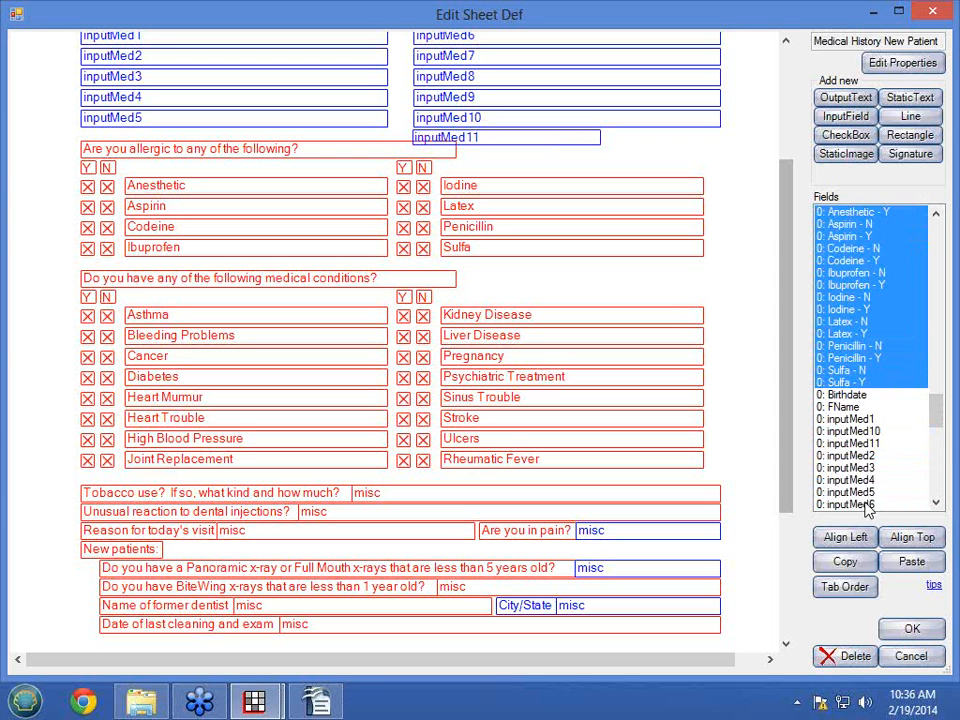
key(Down)
key(Down)
key(Down)
key(Down)
key(Down)
key(Down)
key(Down)
key(Down)
key(Down)
key(Down)
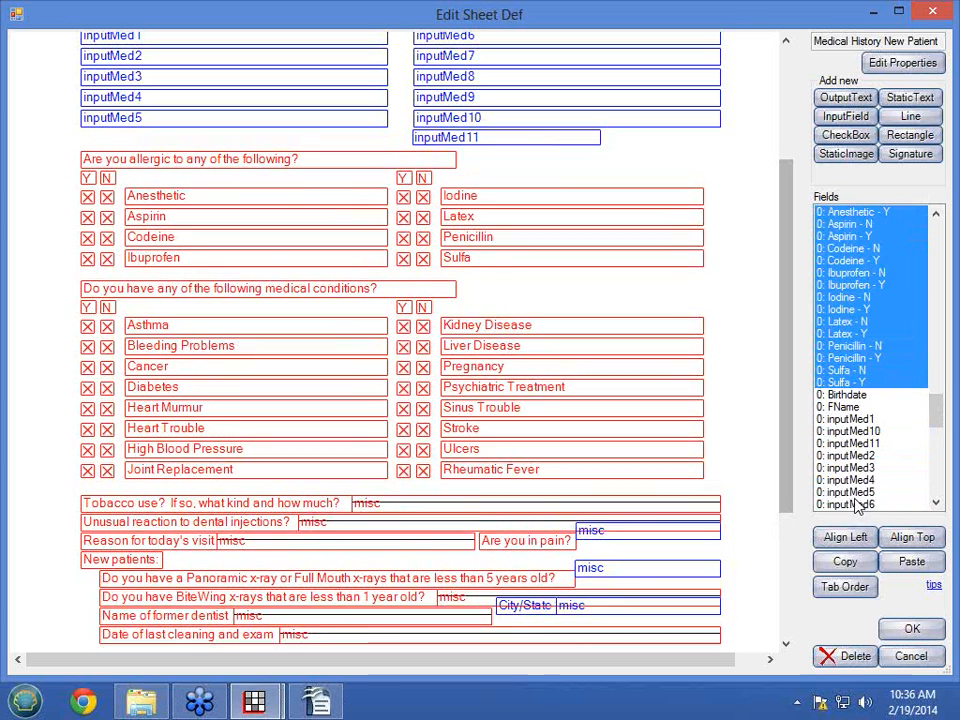
key(Down)
key(Down)
key(Down)
key(Down)
key(Down)
key(Down)
key(Down)
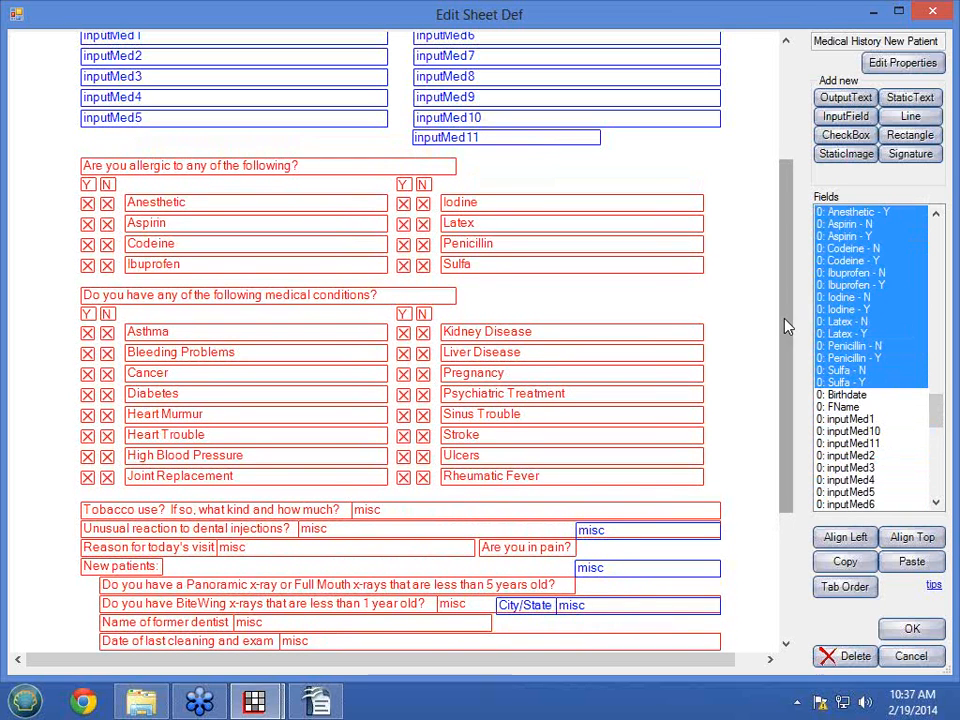
Check the layout around the dental injection reaction field and inputMed11, and save the Medical History New Patient sheet definition
click(672, 522)
mouse_move(631, 531)
mouse_down()
mouse_move(629, 553)
mouse_move(631, 532)
mouse_up()
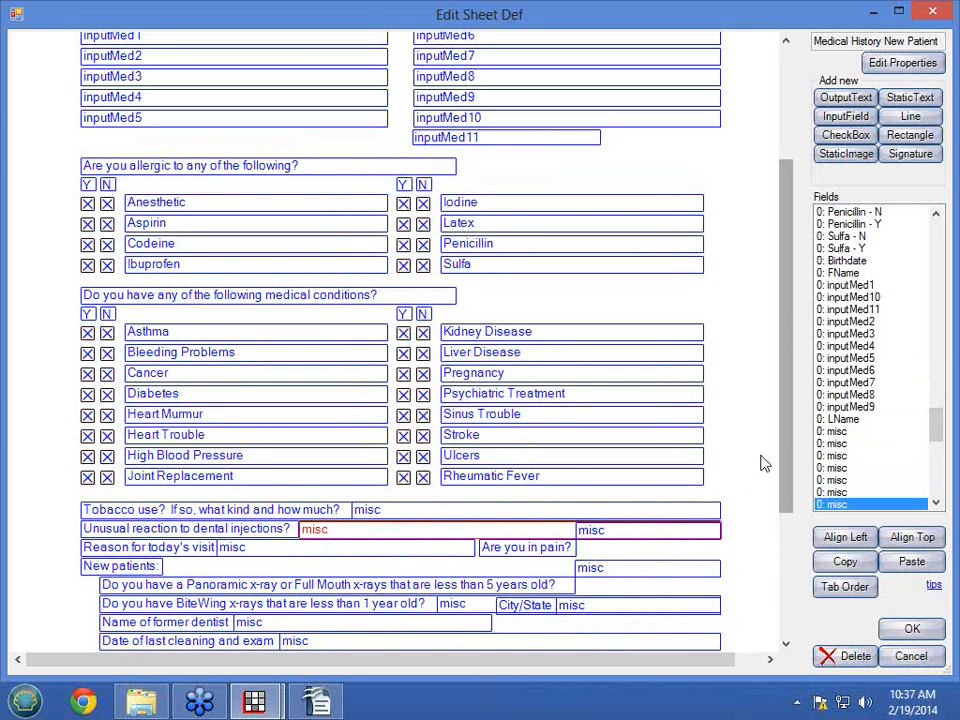
drag(792, 478, 789, 424)
click(480, 228)
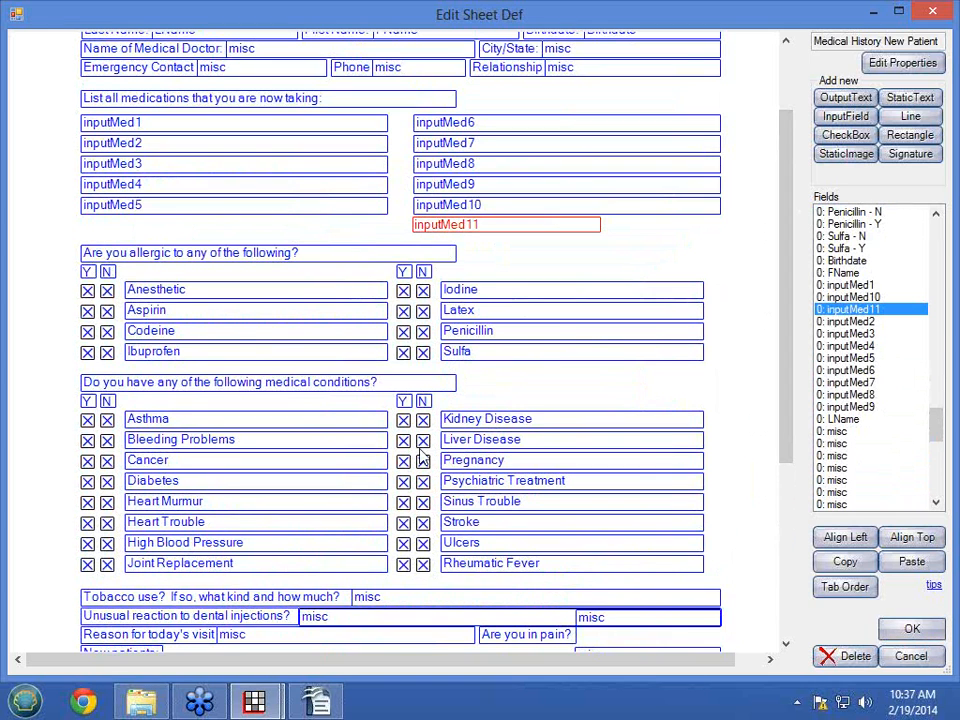
click(910, 630)
Open the custom Medical History Update sheet definition and examine its medication, allergy and medical condition fields
double_click(547, 245)
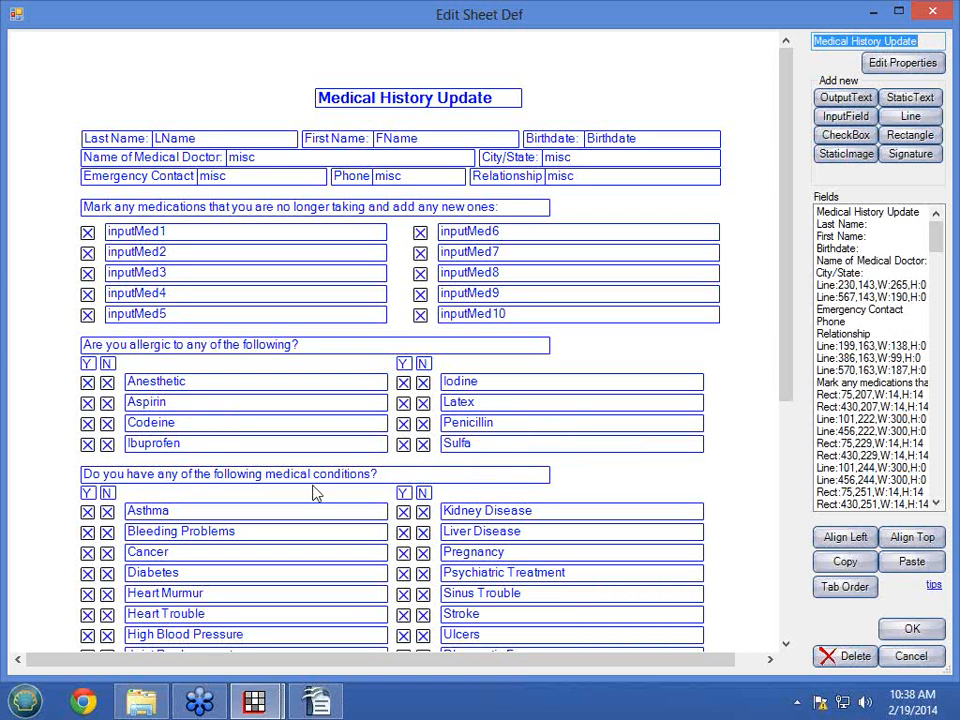
drag(786, 386, 786, 459)
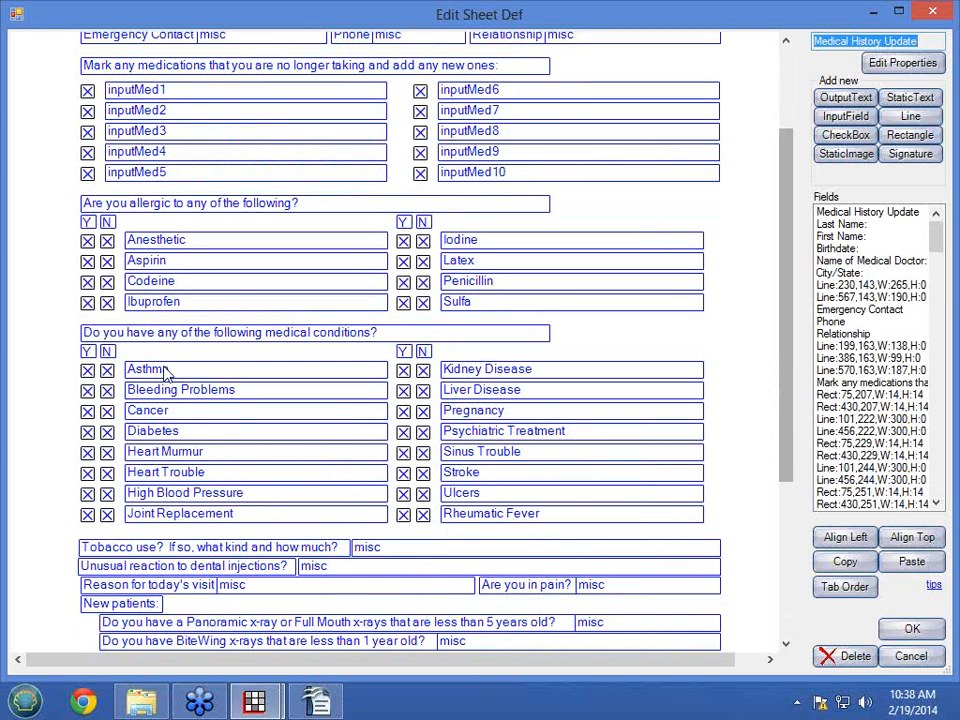
drag(783, 435, 684, 424)
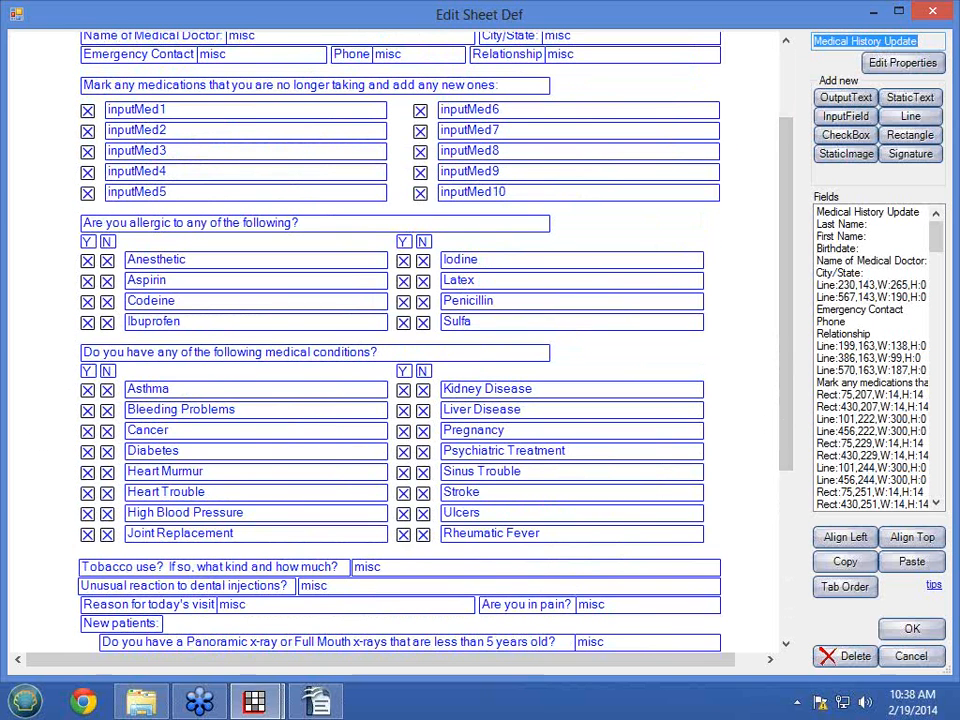
Examine the problem settings of the Kidney Disease No check box, cancel the edit, and close the sheet definitions
click(423, 390)
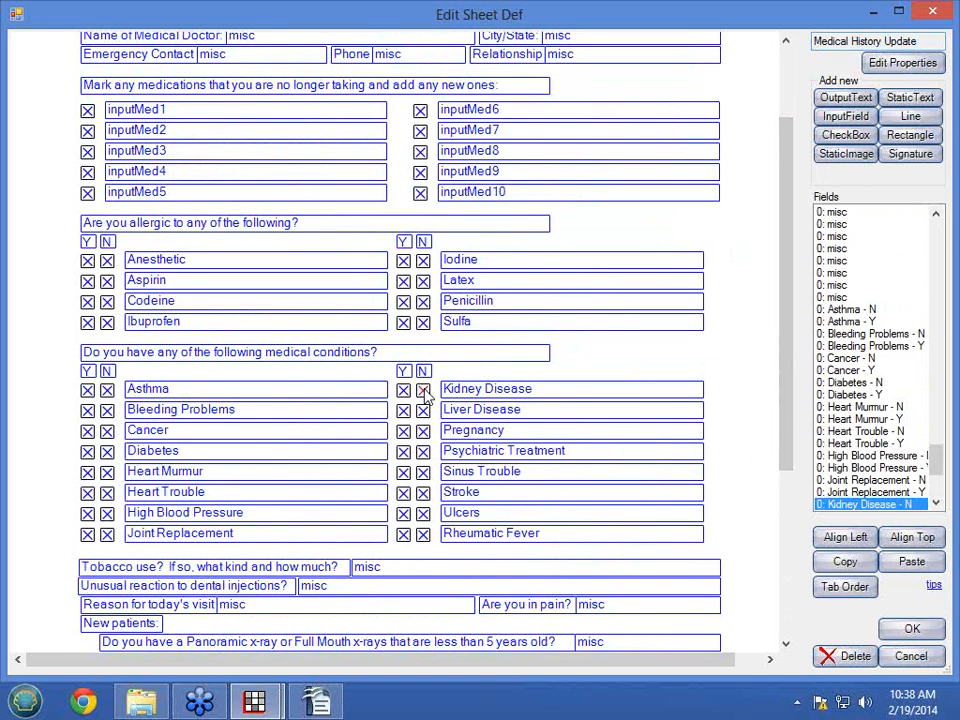
double_click(880, 505)
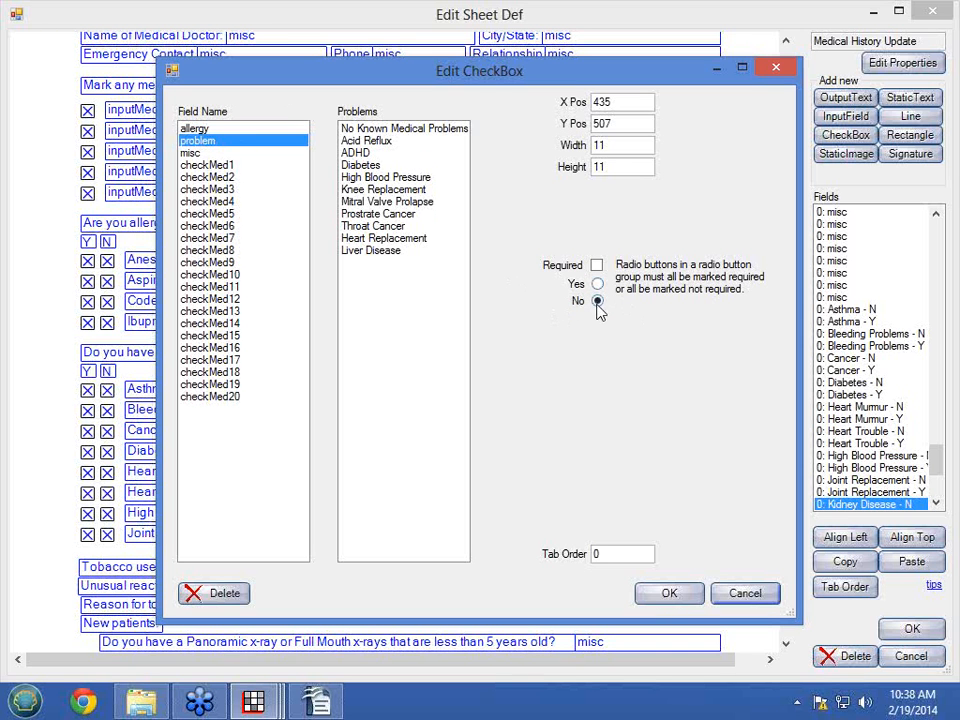
click(669, 593)
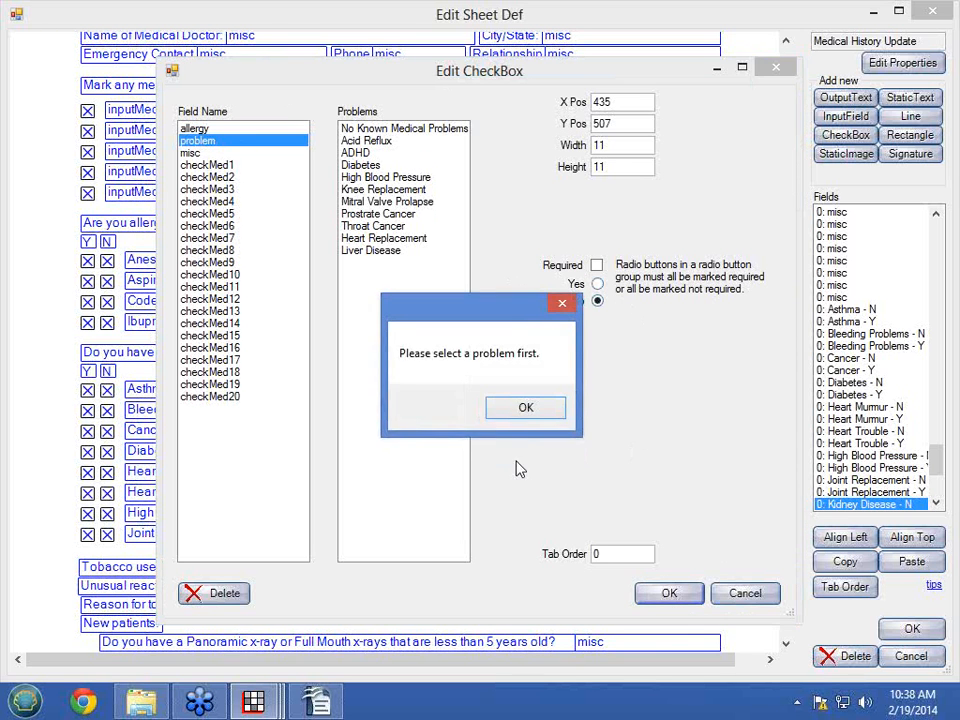
click(524, 408)
click(745, 593)
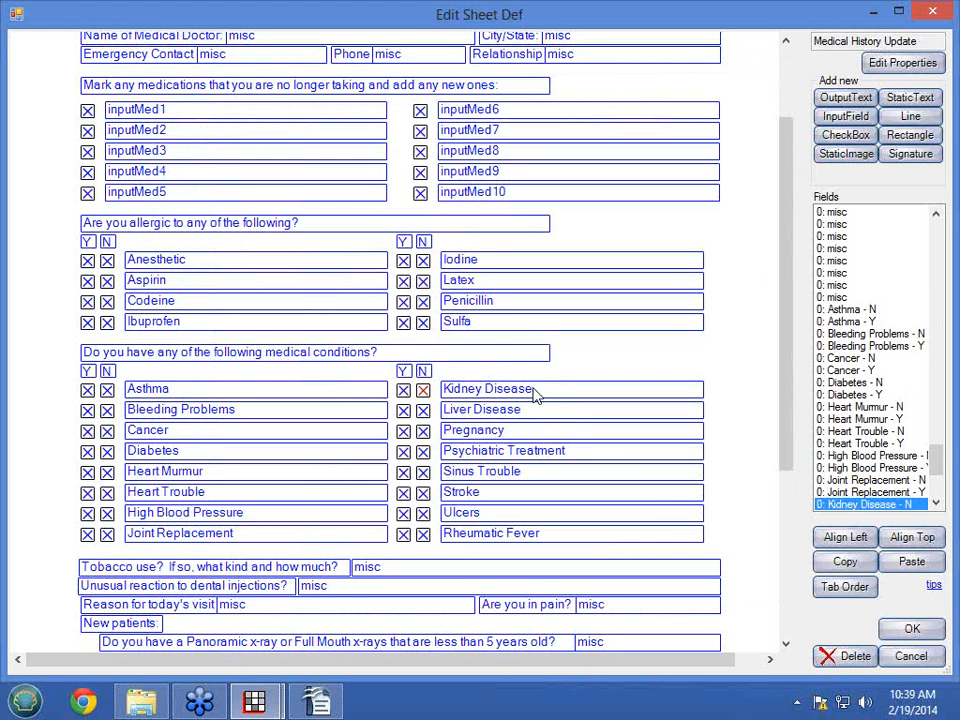
click(912, 657)
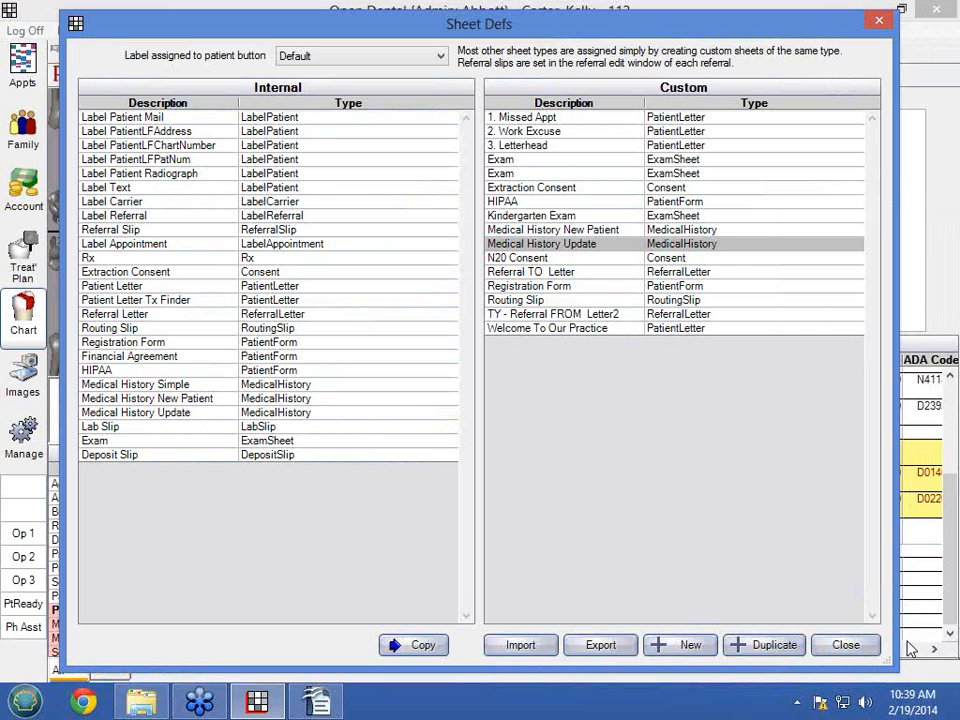
click(843, 646)
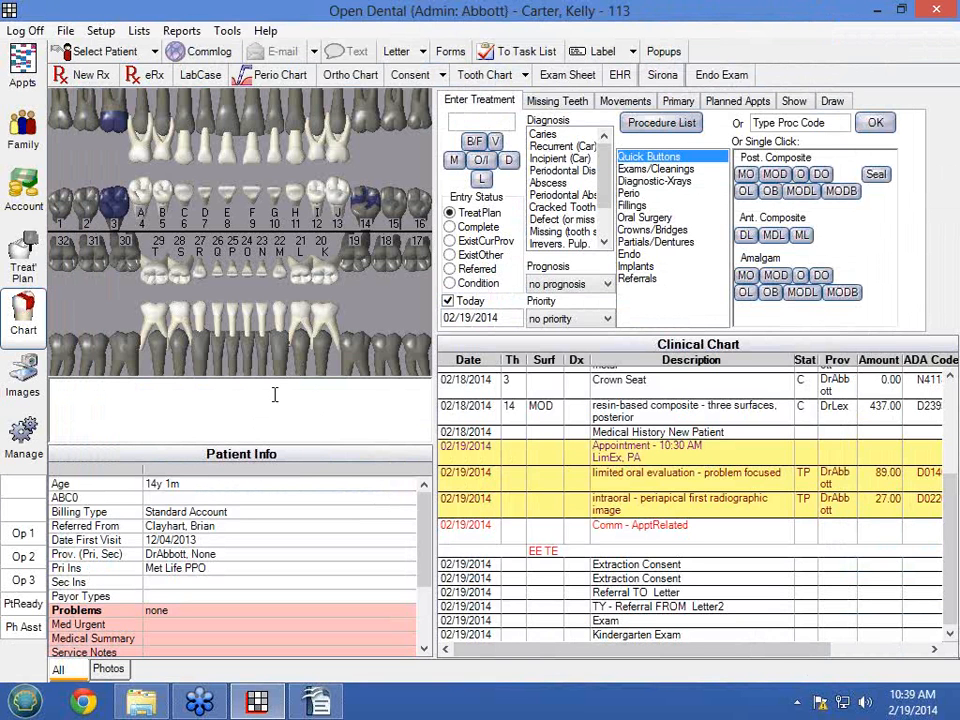
Open the patient's forms list and delete the Medical History New Patient form dated 02/18/2014
click(20, 308)
click(452, 58)
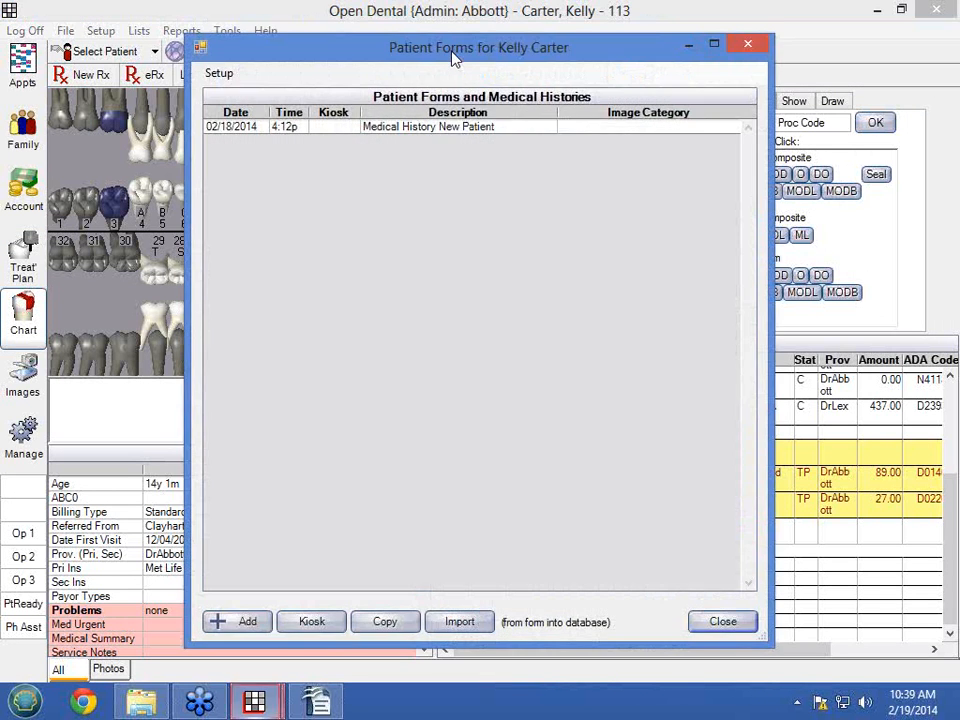
click(425, 130)
double_click(425, 130)
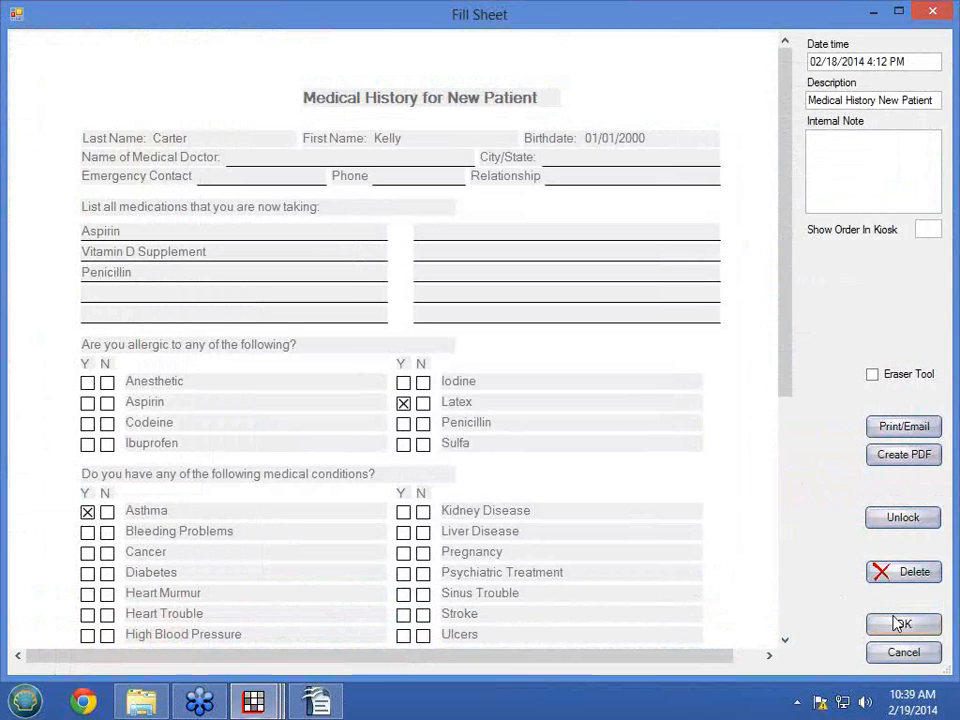
click(875, 570)
click(453, 408)
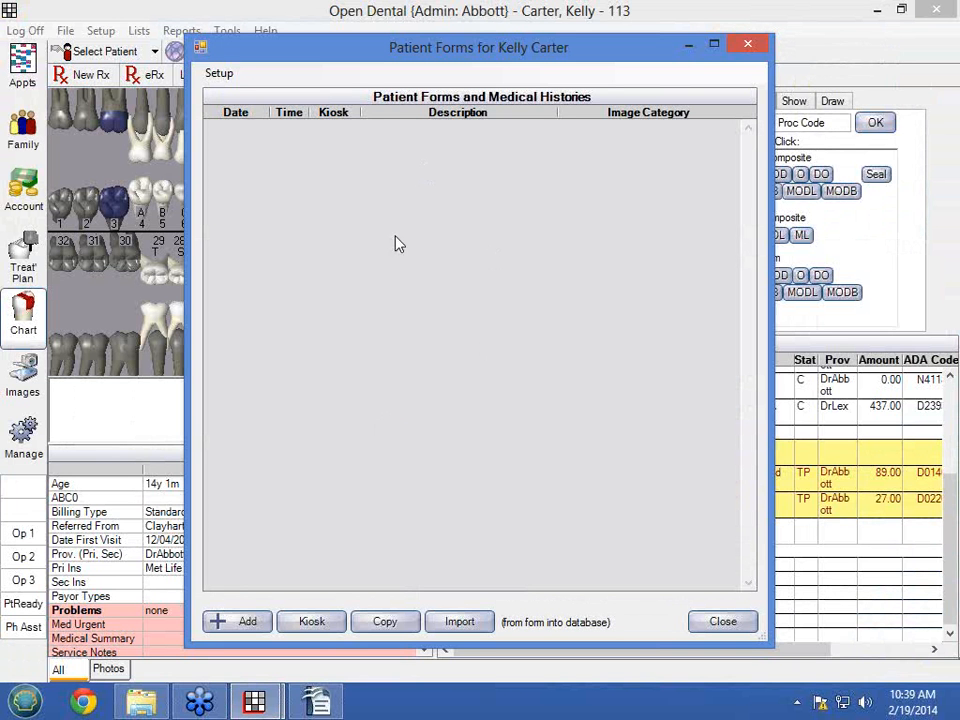
Add a new Medical History New Patient form for the patient and enter Valtrex on the fourth medication line
click(243, 624)
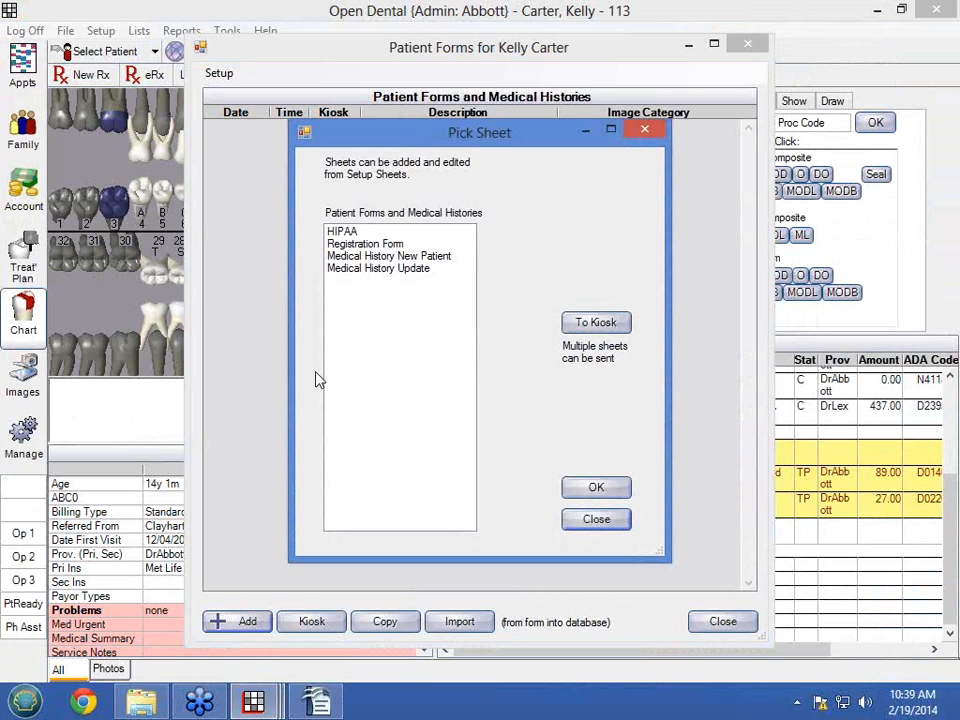
click(440, 258)
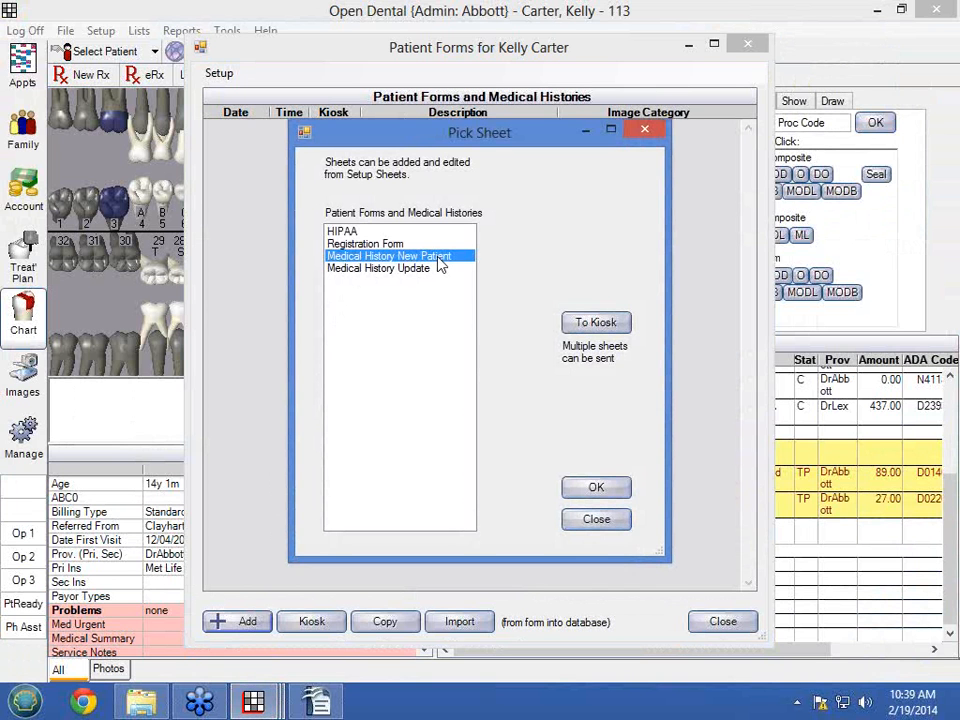
click(596, 488)
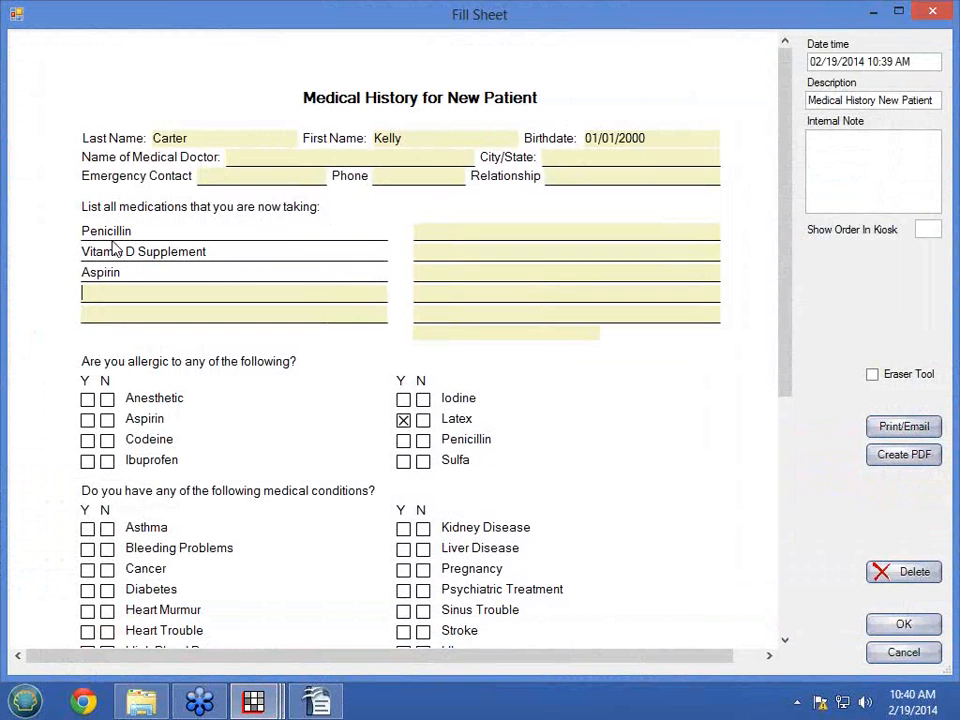
text(Valtrex)
Mark Yes for the Codeine and Sulfa allergies and for the Diabetes and Liver Disease conditions
click(88, 440)
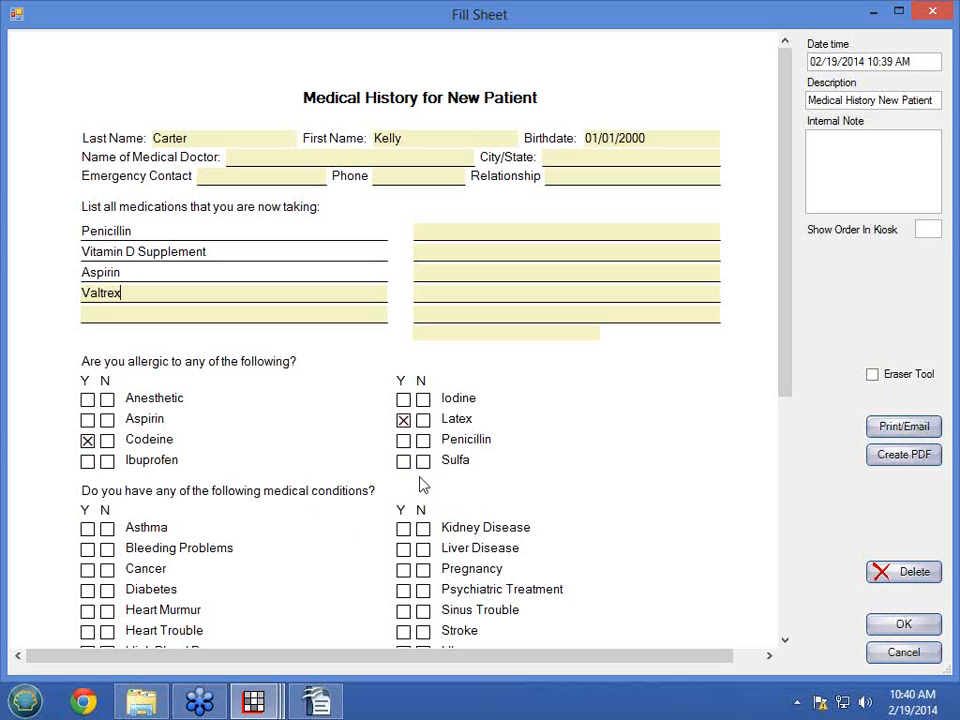
click(403, 461)
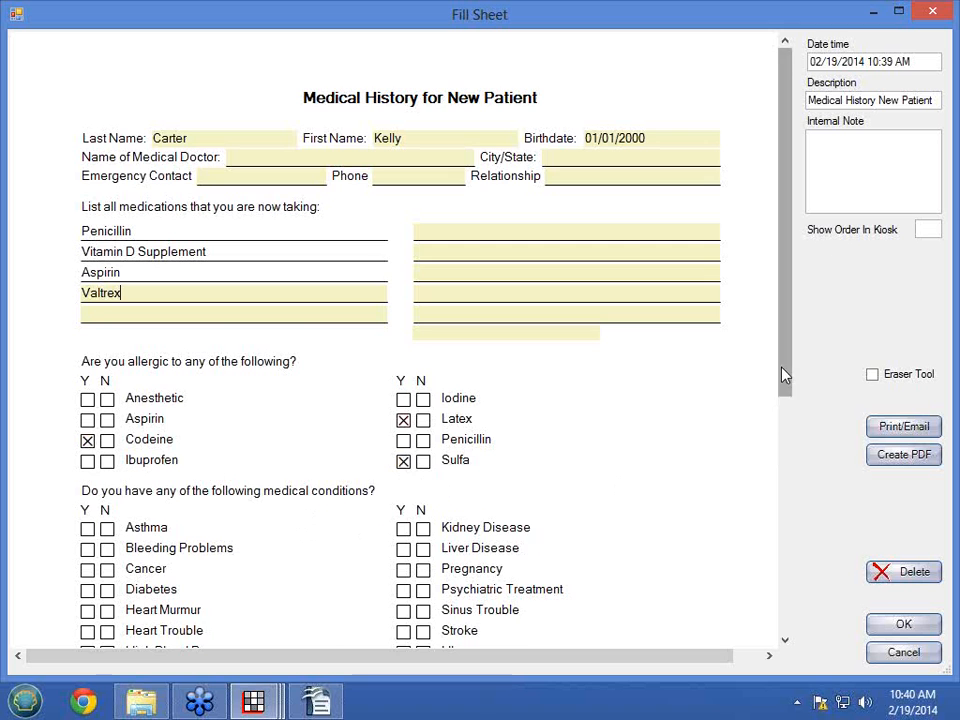
drag(785, 375, 786, 471)
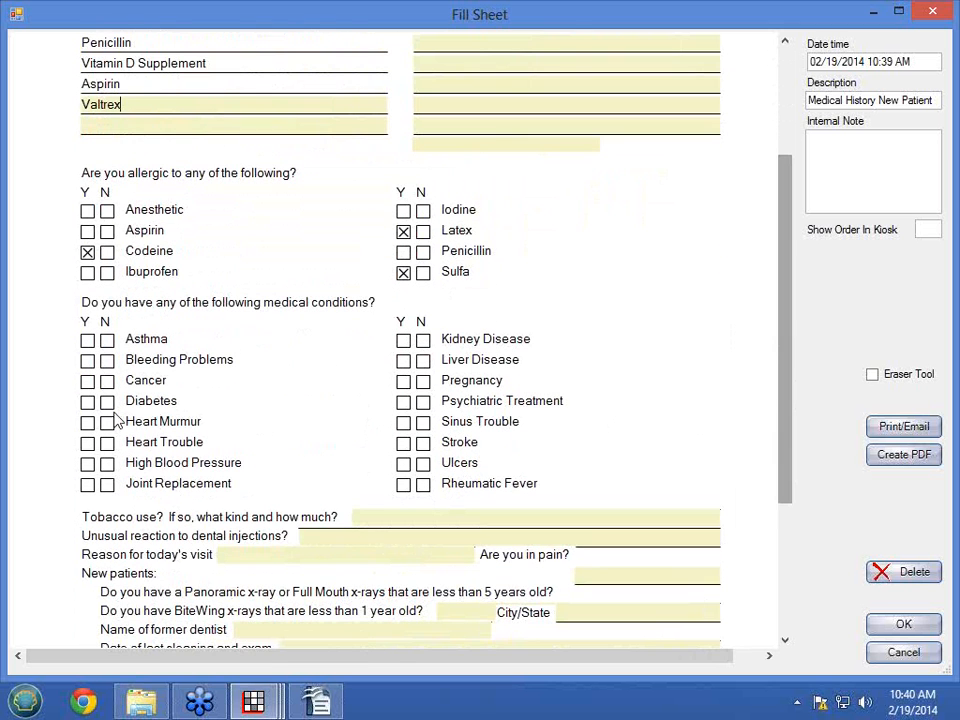
click(87, 401)
click(403, 360)
Draw a signature in the signature box at the end of the medical history form and save the form
drag(783, 381, 785, 458)
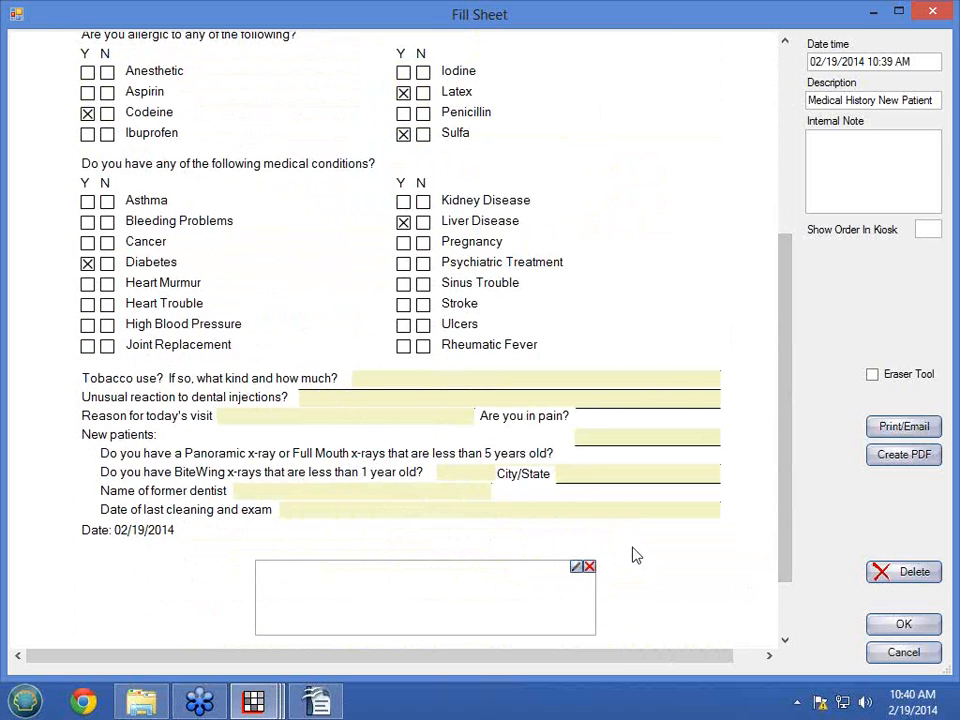
drag(789, 553, 790, 610)
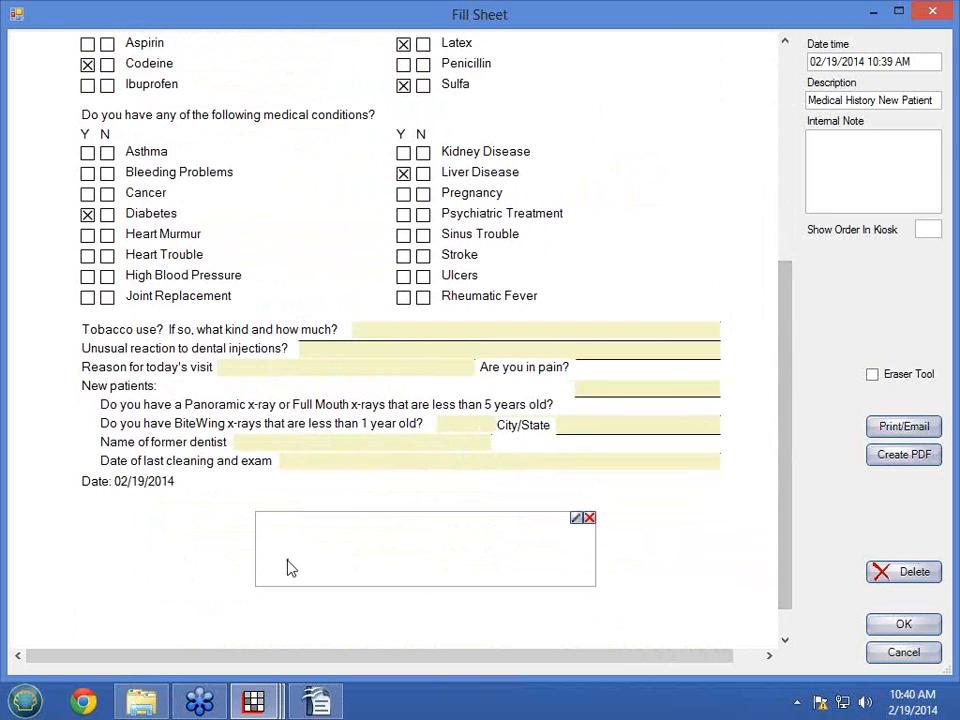
mouse_move(287, 560)
mouse_down()
mouse_move(418, 536)
mouse_move(593, 537)
mouse_up()
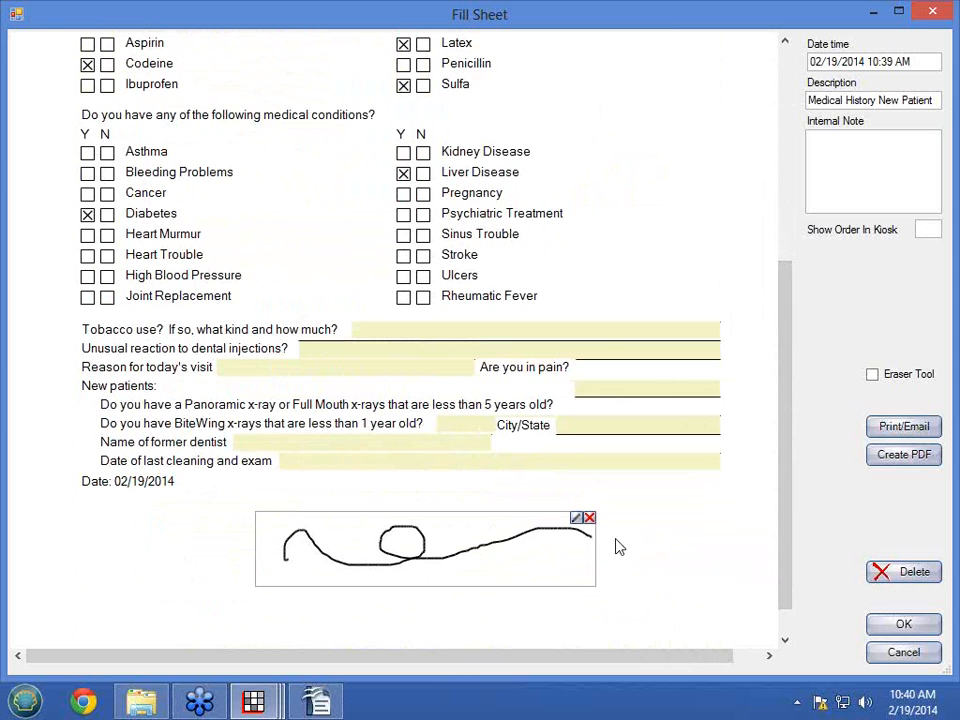
click(905, 626)
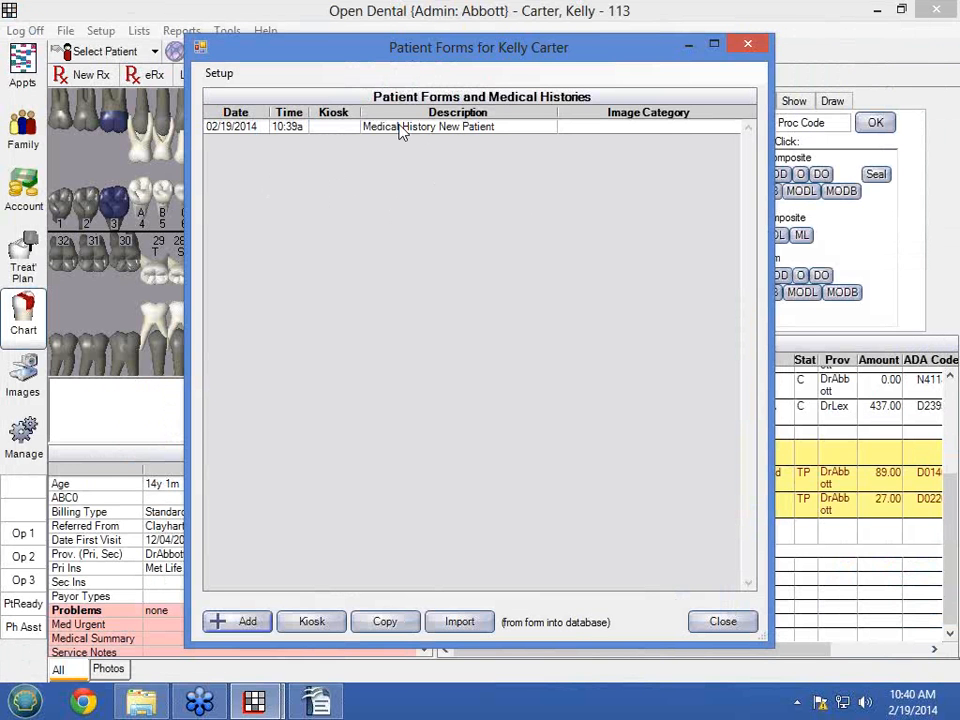
Start importing the completed Medical History New Patient form and open the medication selection for the Valtrex entry
click(455, 133)
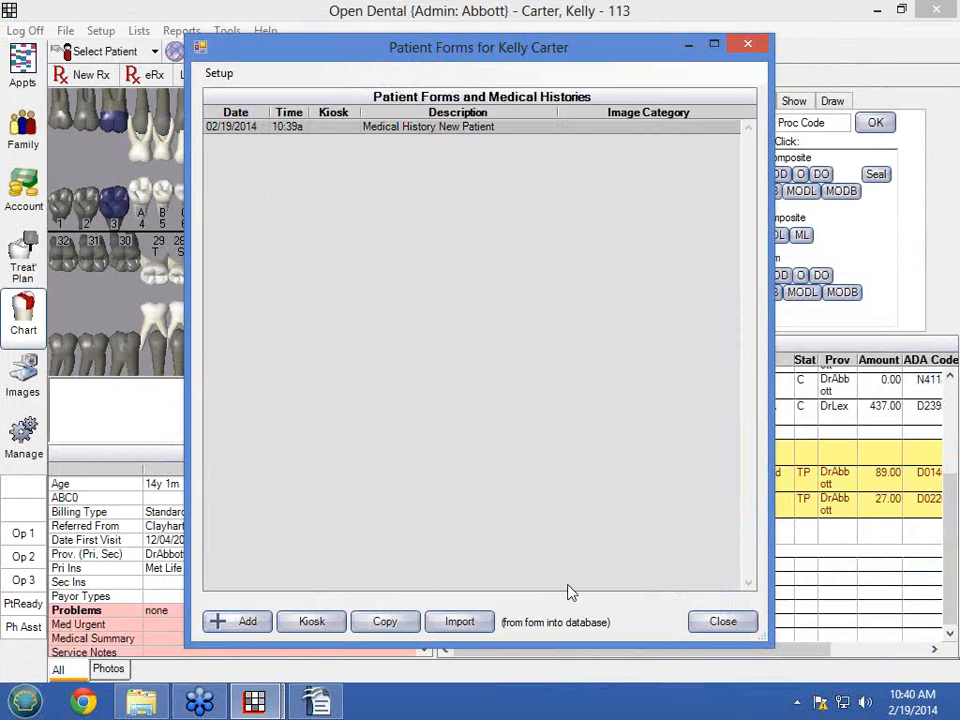
click(459, 622)
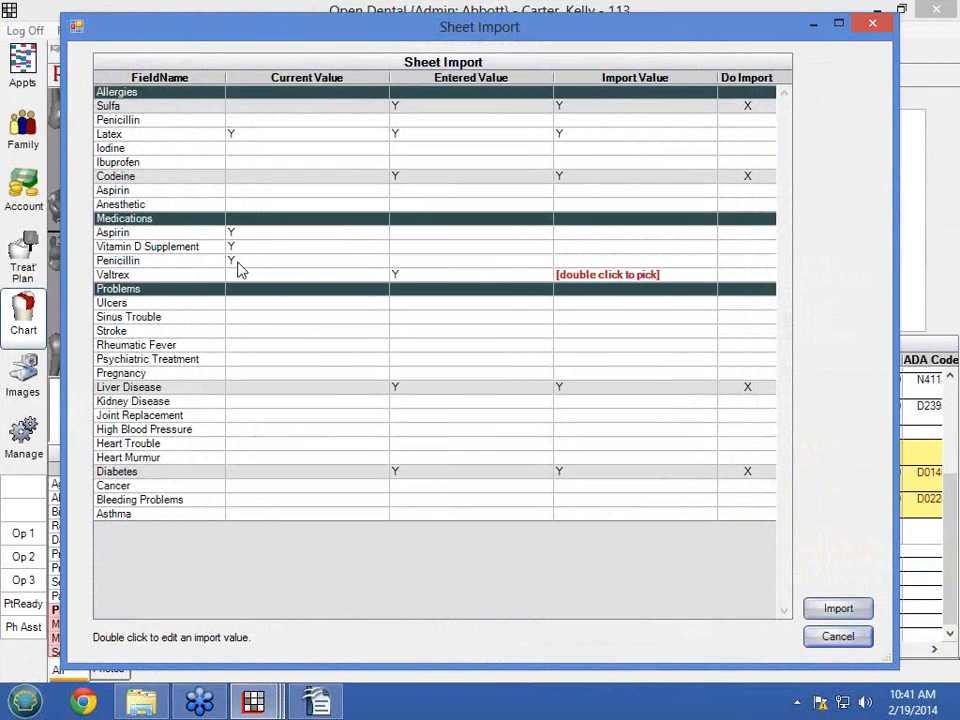
double_click(634, 276)
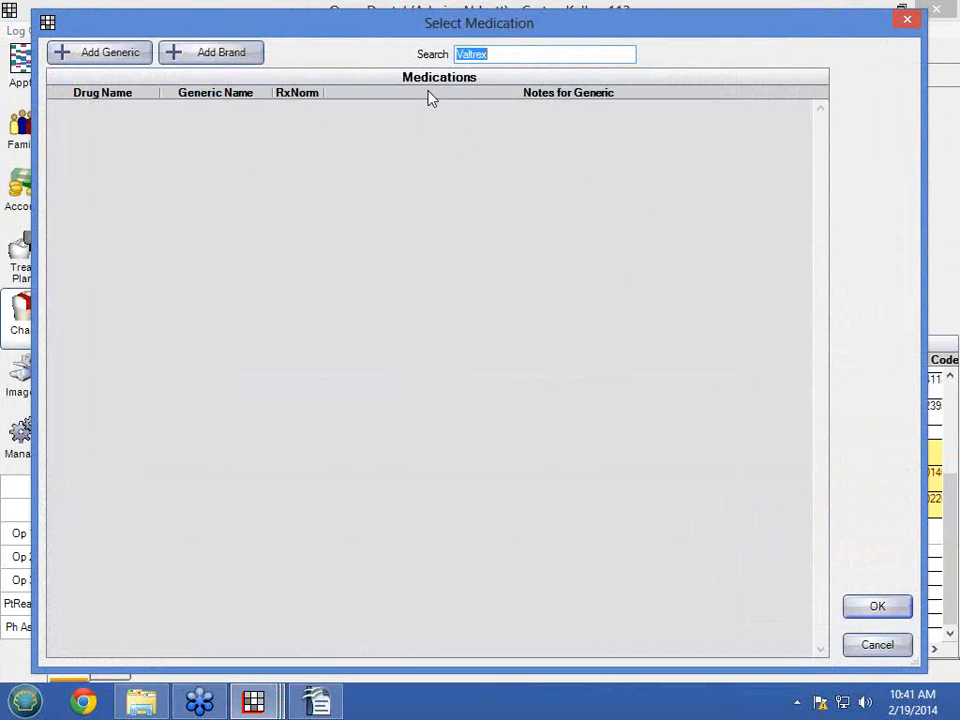
Add a new generic medication with the drug name Valtrex to the medication list
click(86, 53)
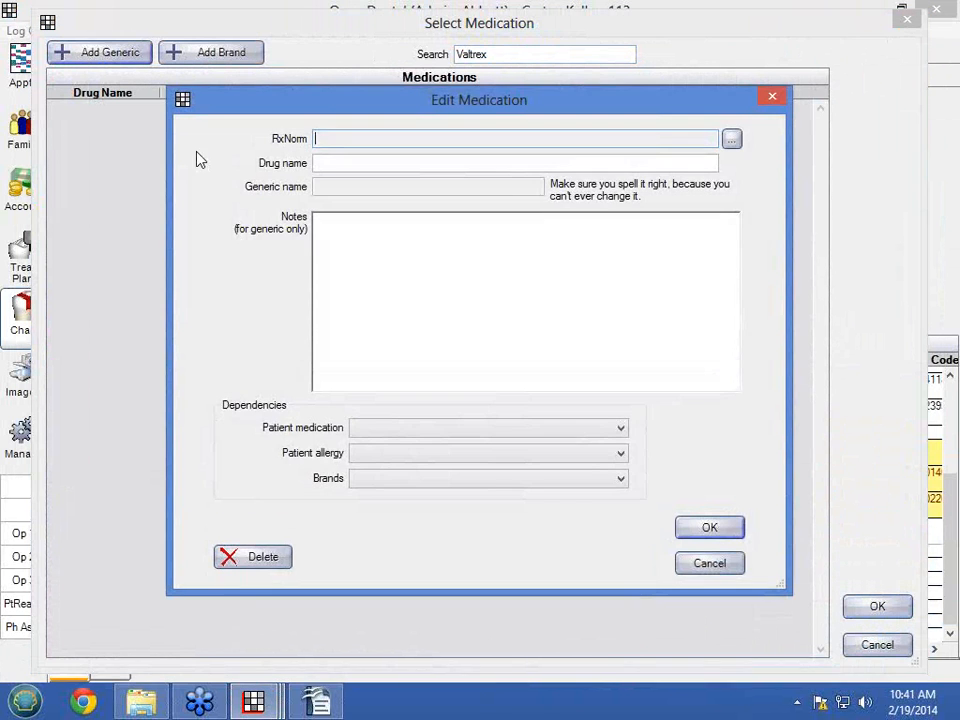
click(328, 164)
text(Valtr)
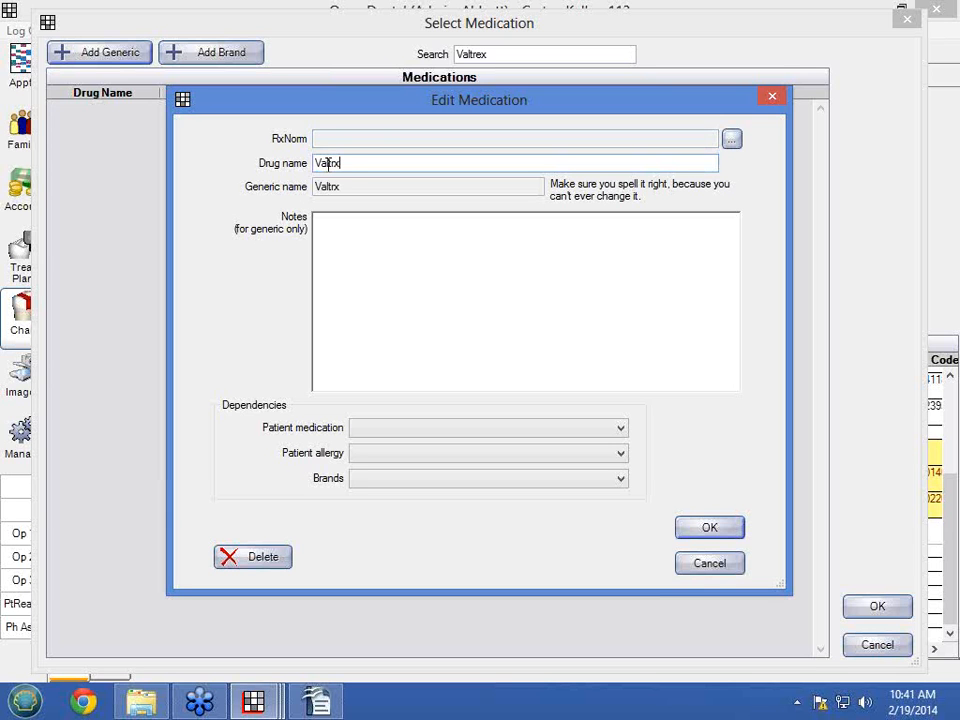
text(ex)
click(714, 527)
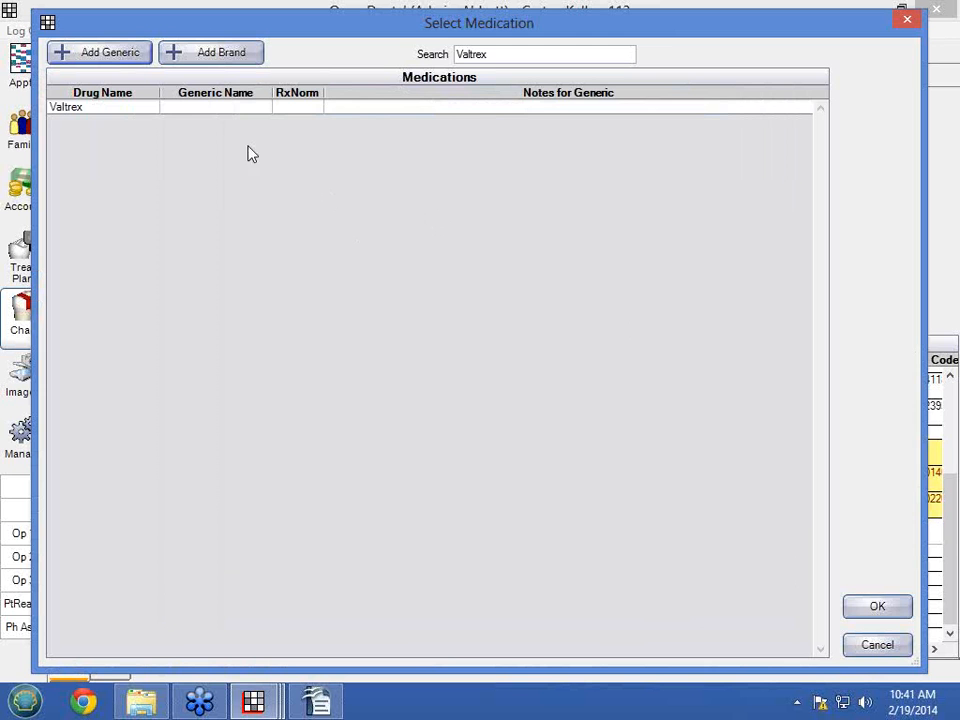
Match the Valtrex entry to the Valtrex medication, import the form's entries into the database and close the patient forms
click(178, 113)
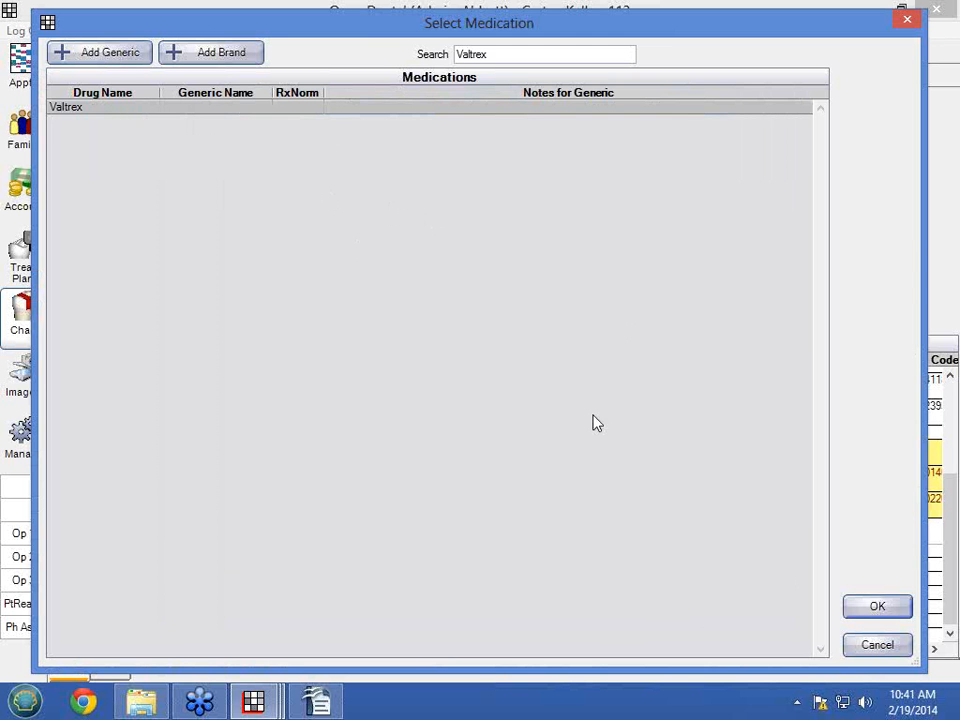
click(876, 616)
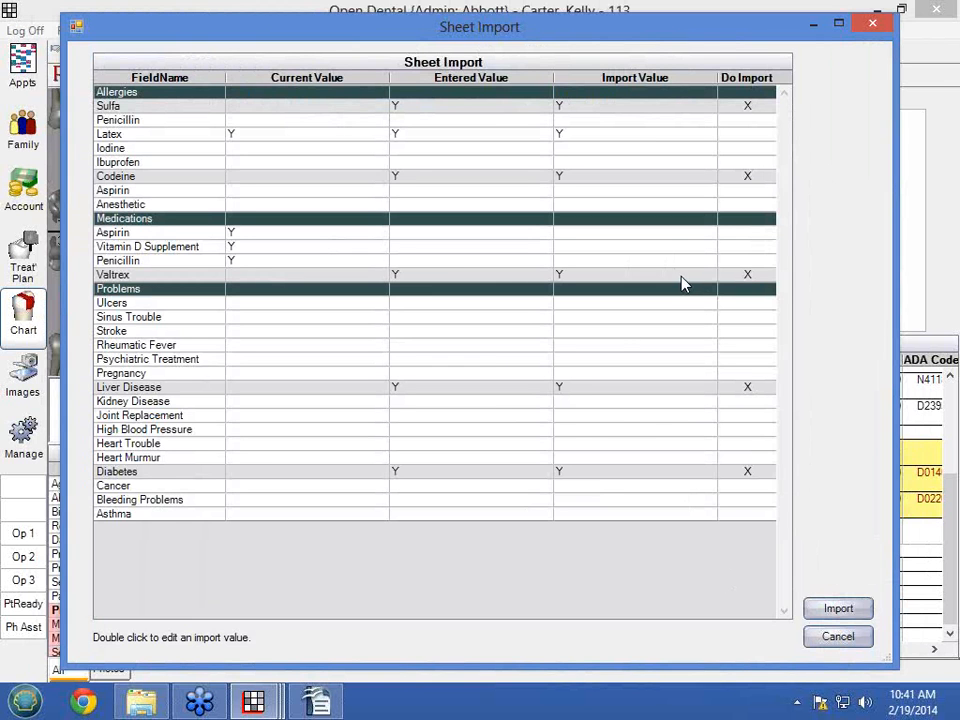
click(836, 611)
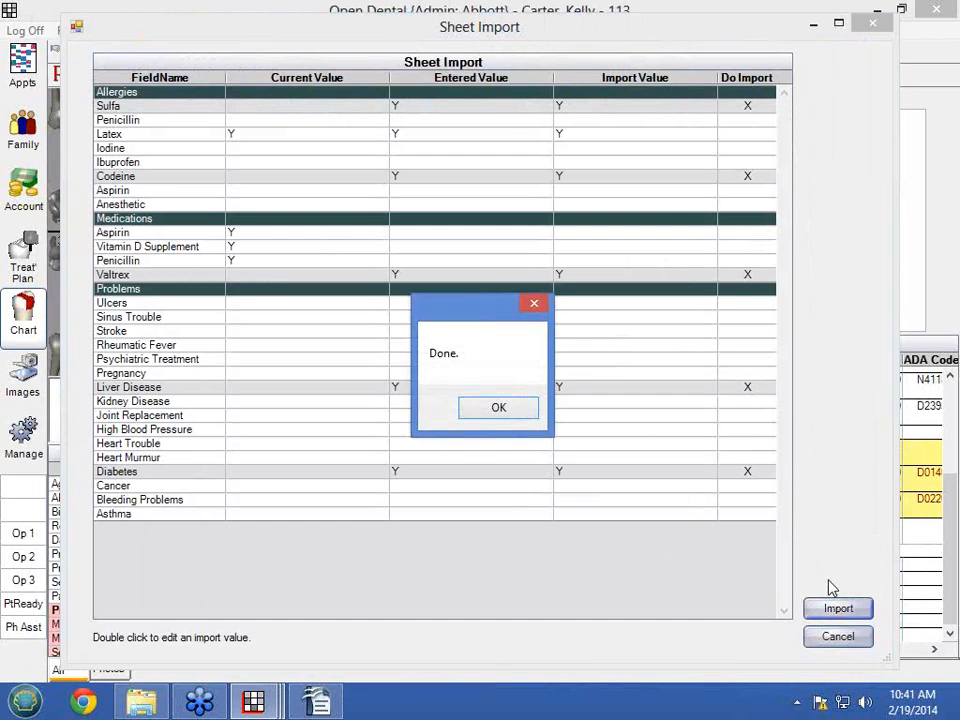
click(503, 409)
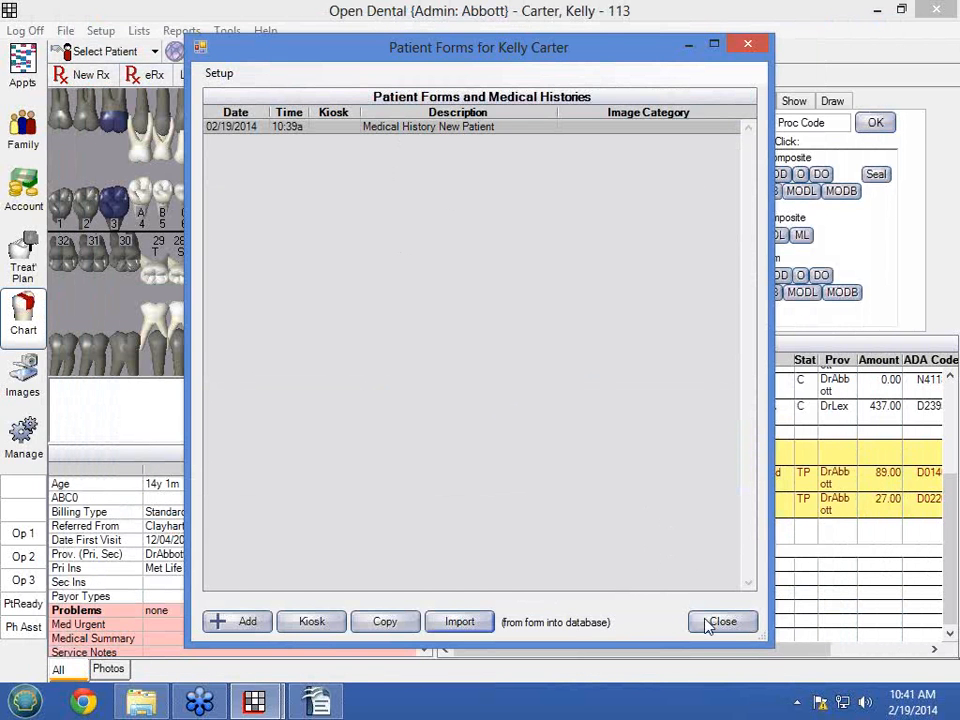
click(737, 632)
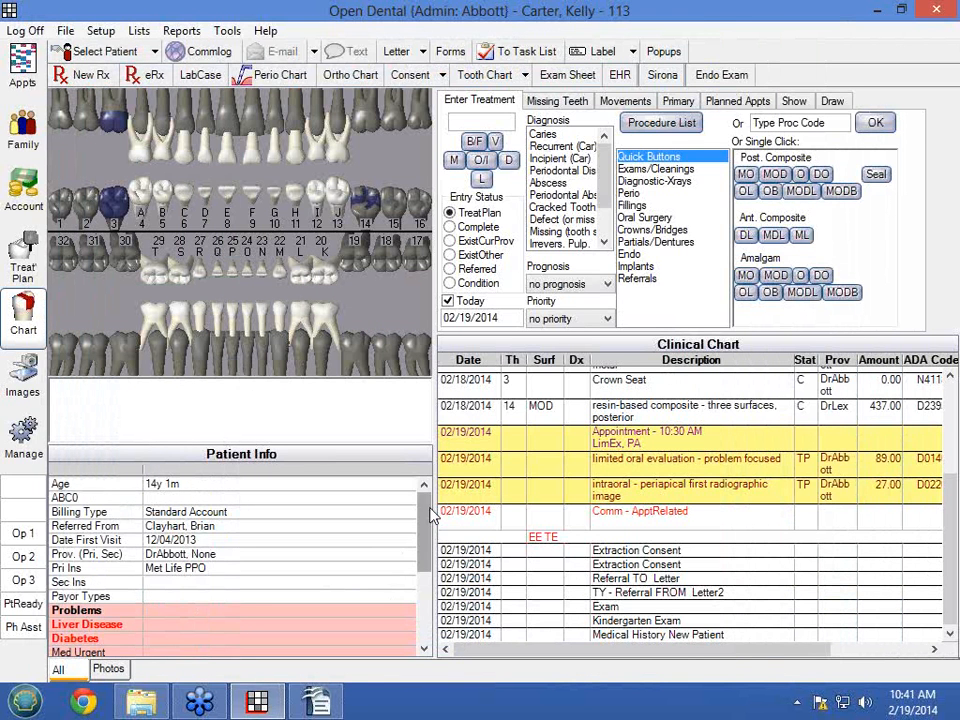
Review the patient's imported problems, medications and allergies in the chart's patient info and medical record
click(428, 565)
scroll(428, 565, down, 1)
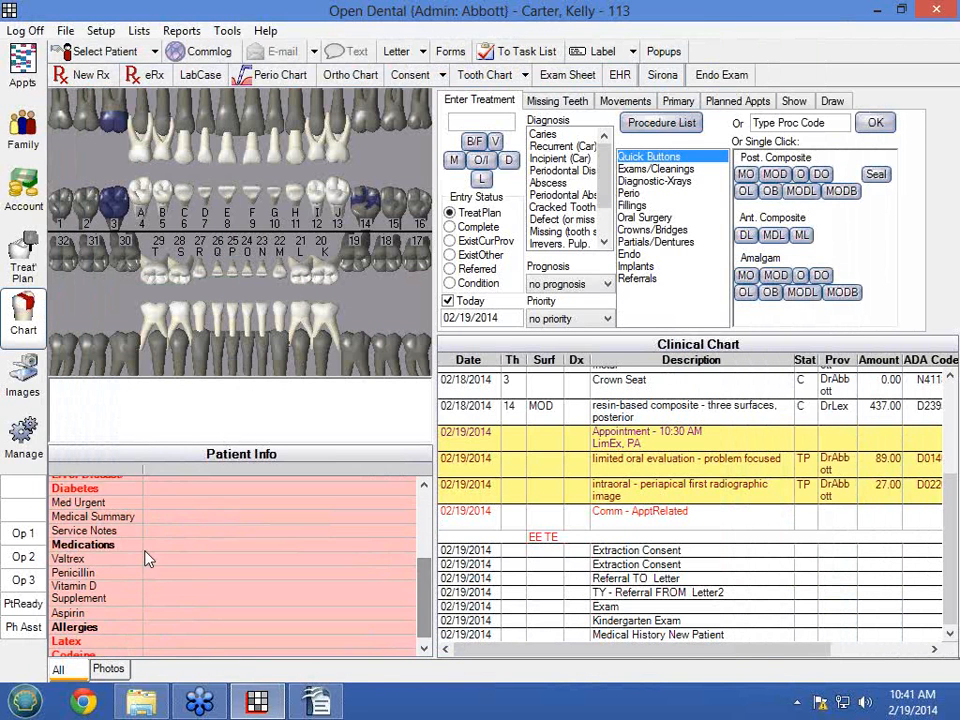
double_click(259, 524)
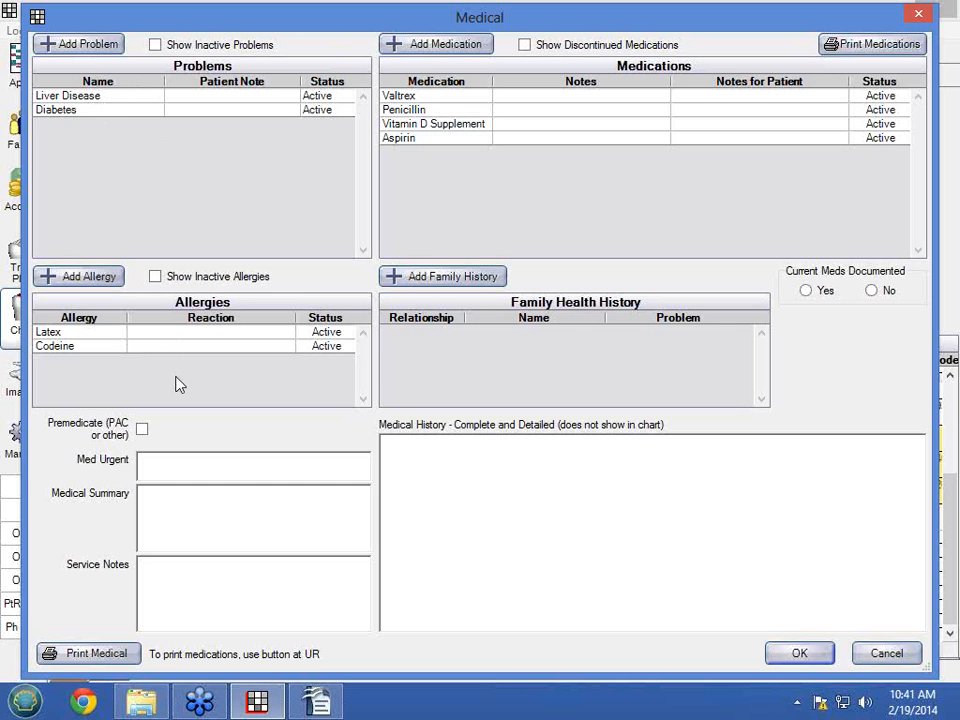
click(800, 654)
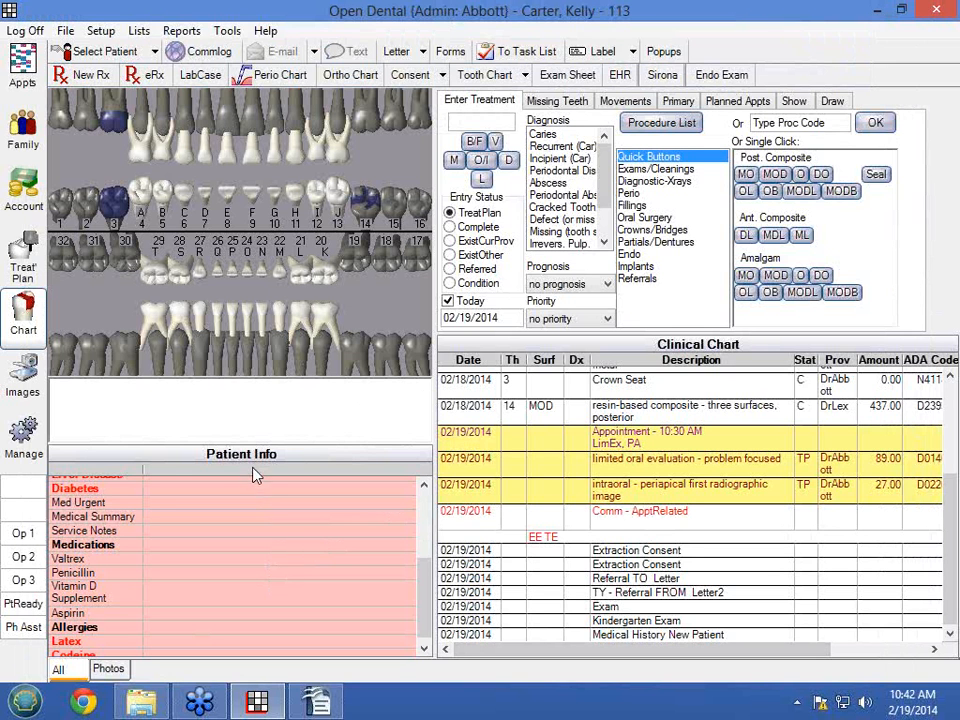
Add a new Medical History Update sheet to the patient's forms
click(445, 53)
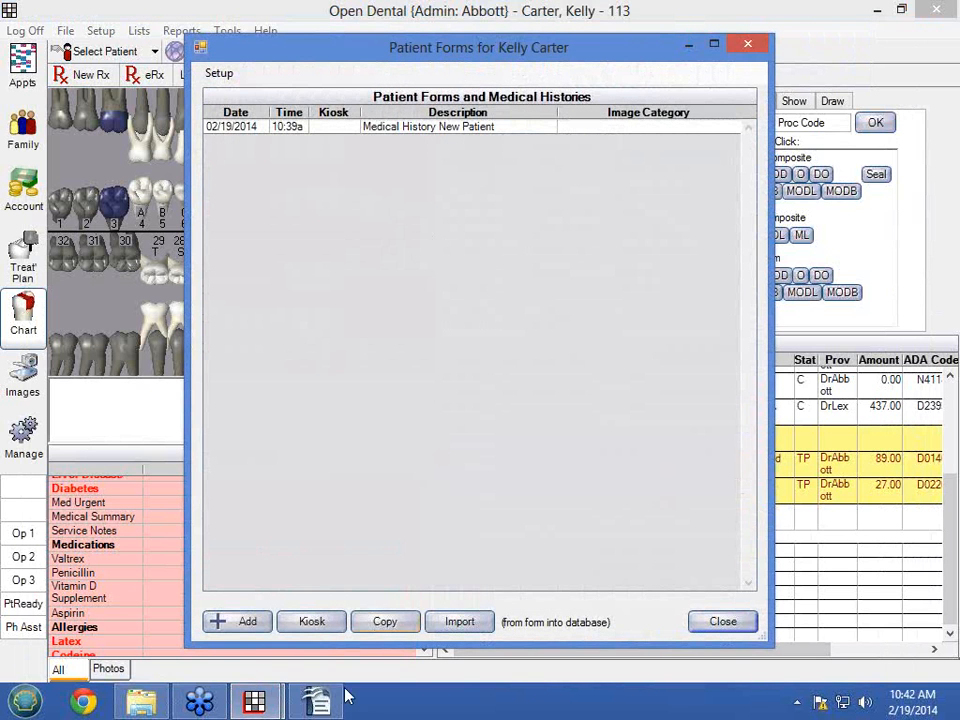
click(224, 622)
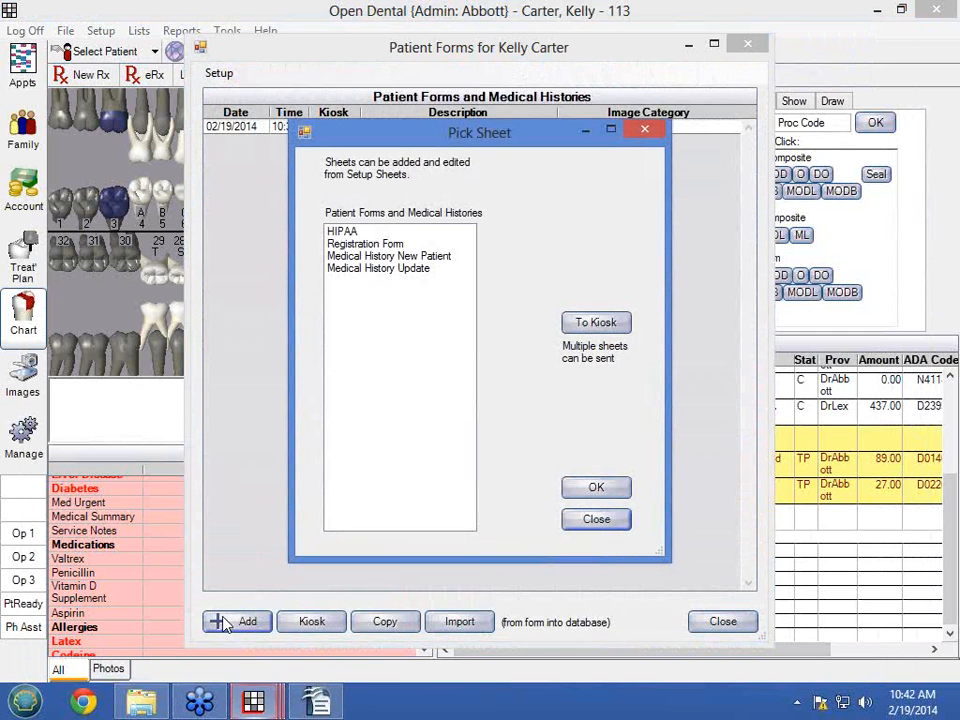
click(365, 270)
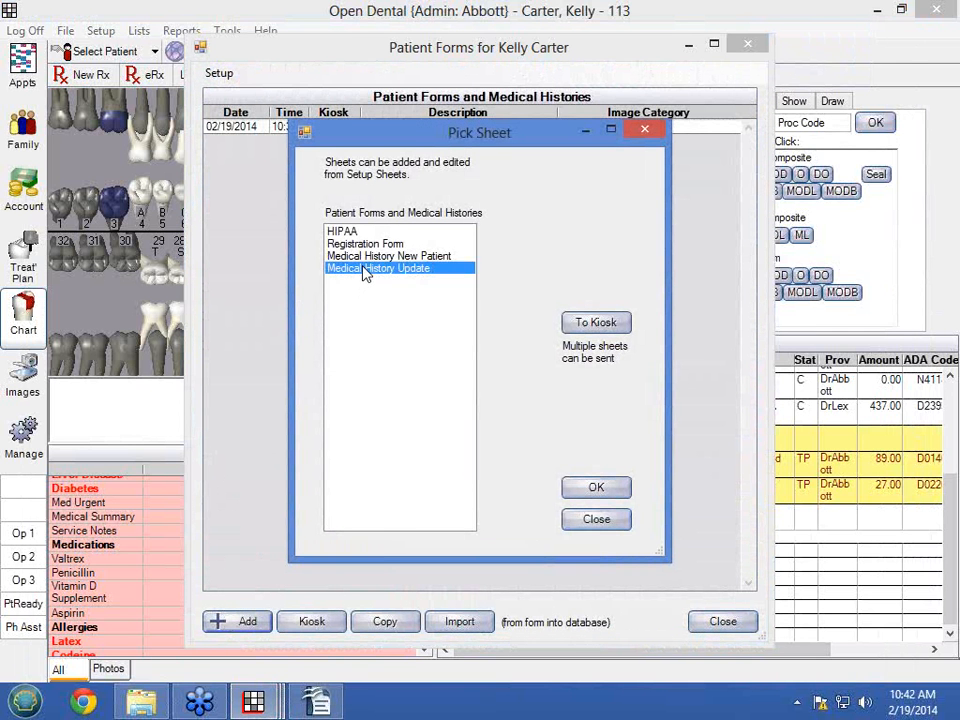
click(591, 488)
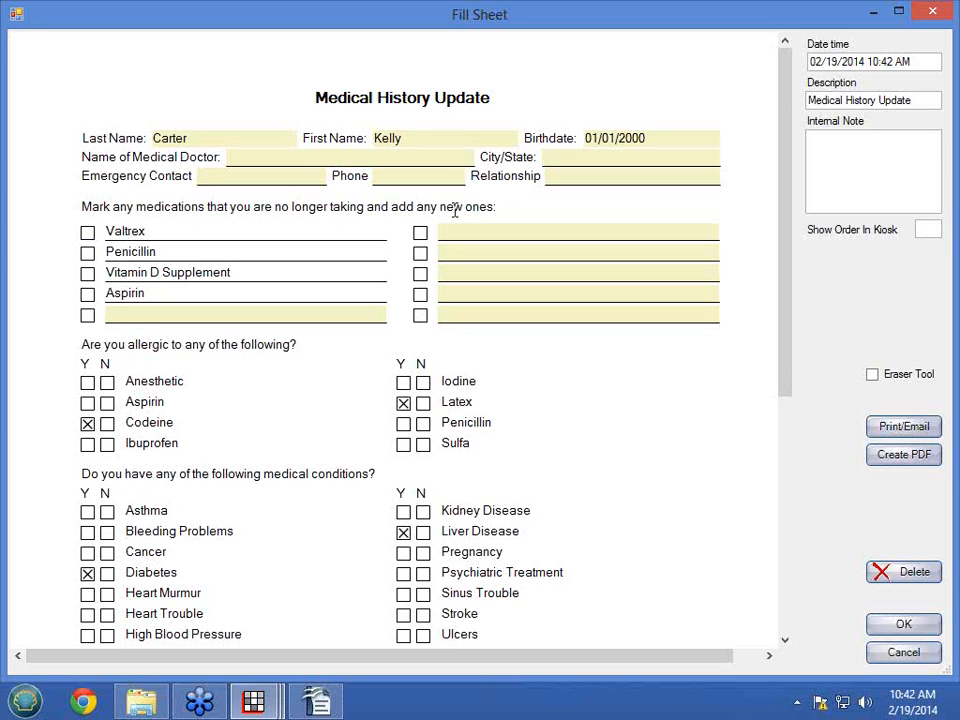
Mark Aspirin and Valtrex as no longer taken and enter Blood Thinner as a new medication
click(87, 294)
click(87, 232)
click(116, 314)
text(Blood )
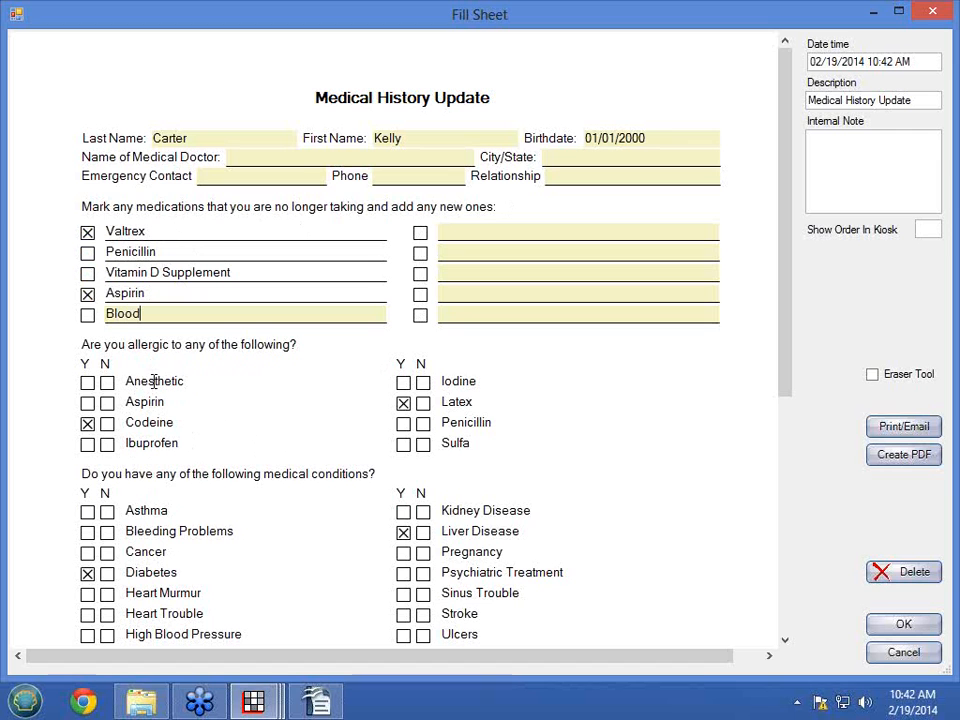
text(Thinner)
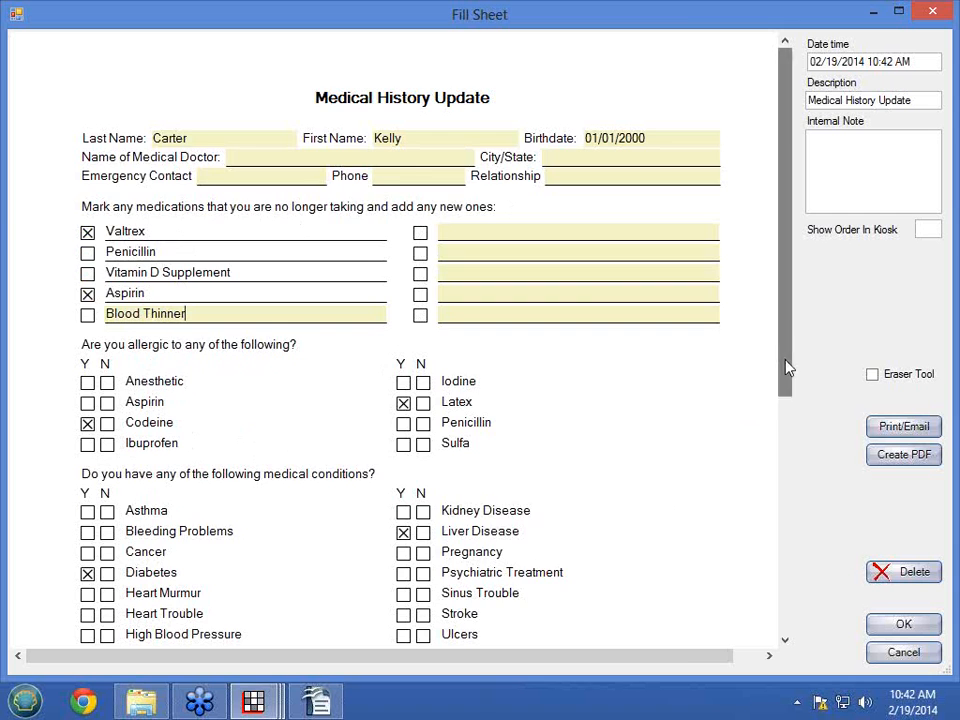
Draw a signature at the end of the update form, save it and start importing it
drag(786, 366, 790, 601)
mouse_move(322, 527)
mouse_down()
mouse_move(274, 510)
mouse_move(439, 551)
mouse_move(497, 510)
mouse_up()
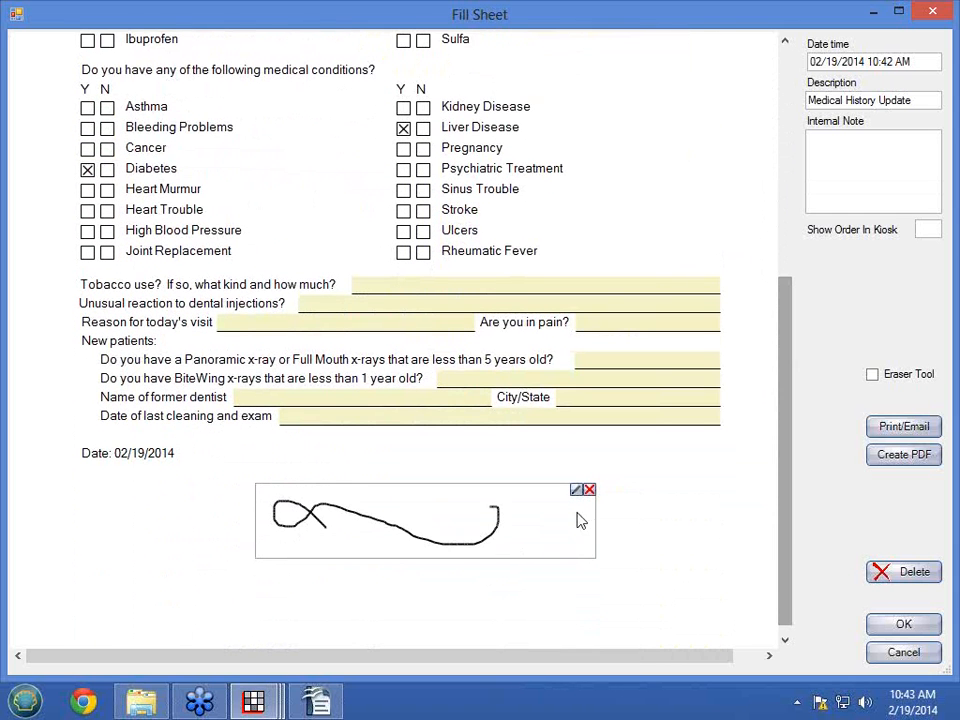
click(900, 624)
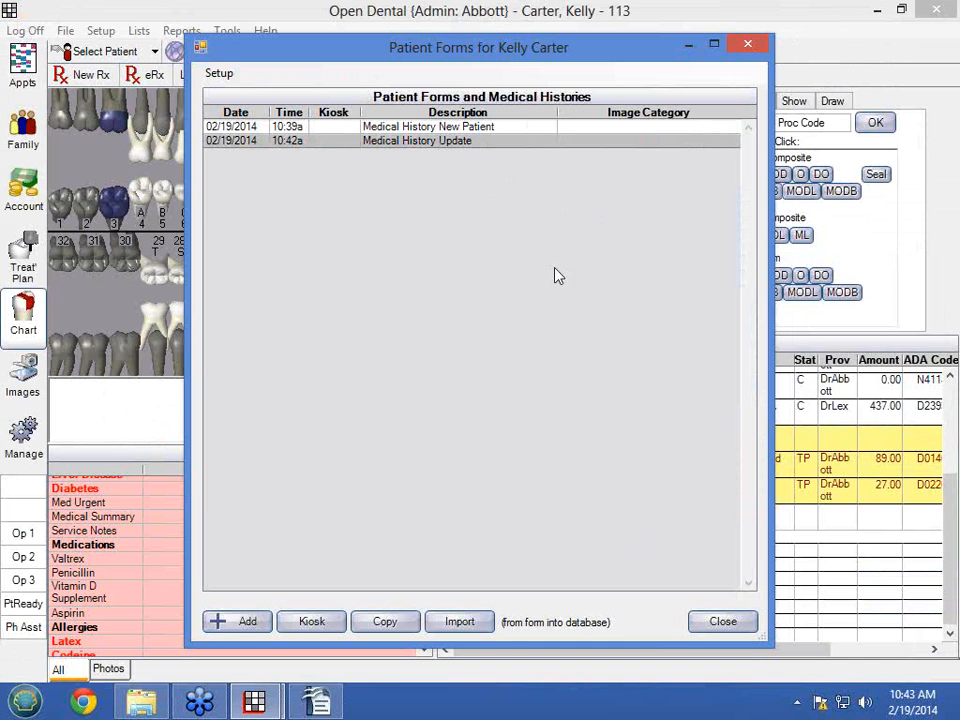
click(448, 624)
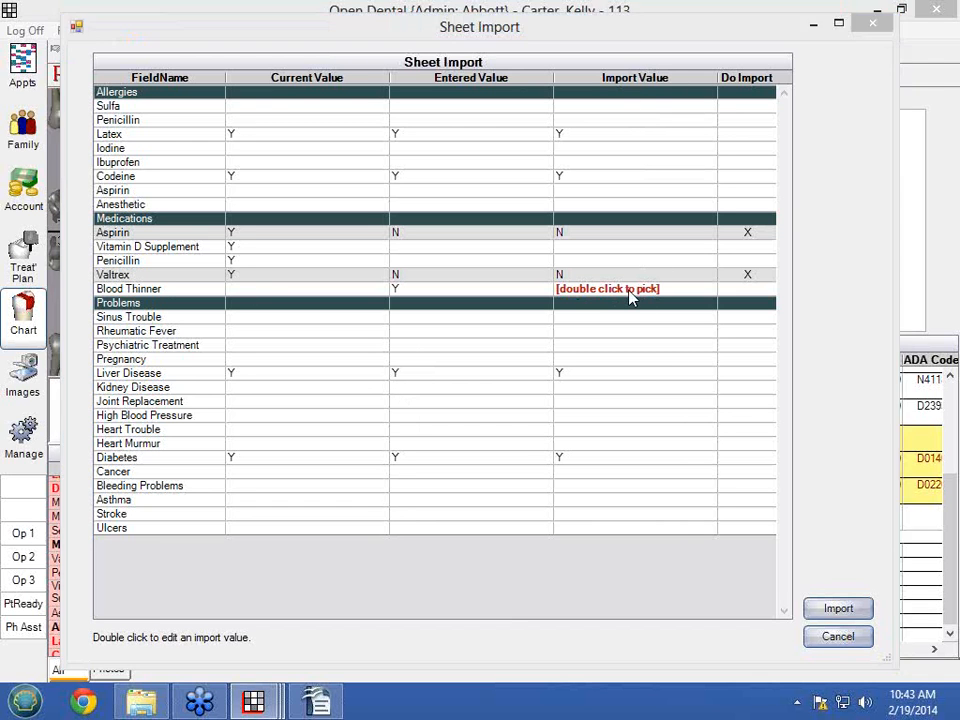
double_click(630, 292)
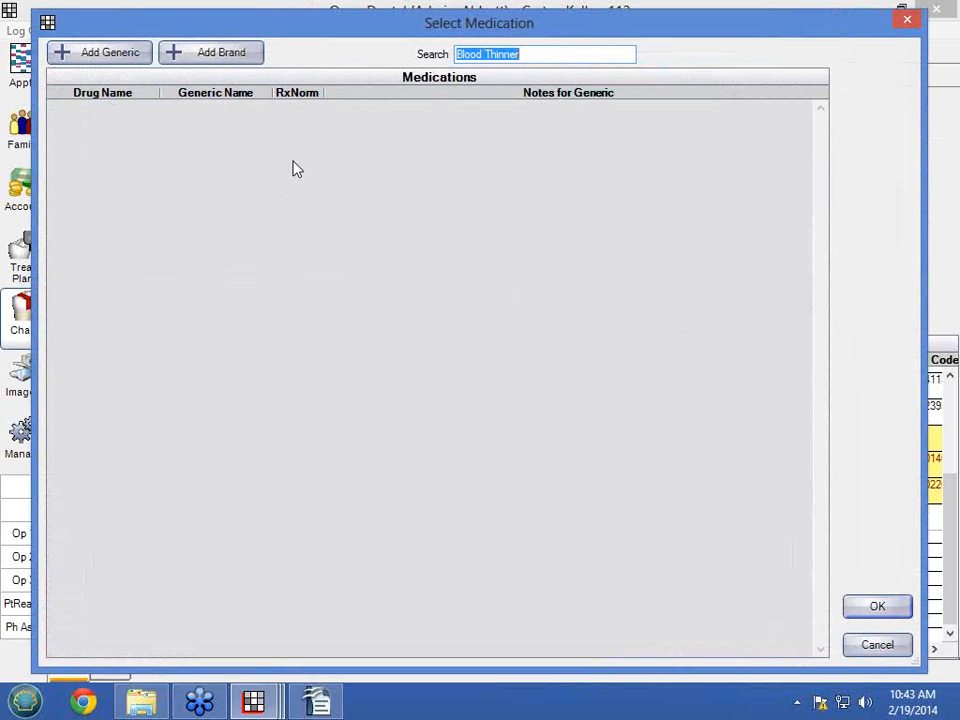
click(88, 57)
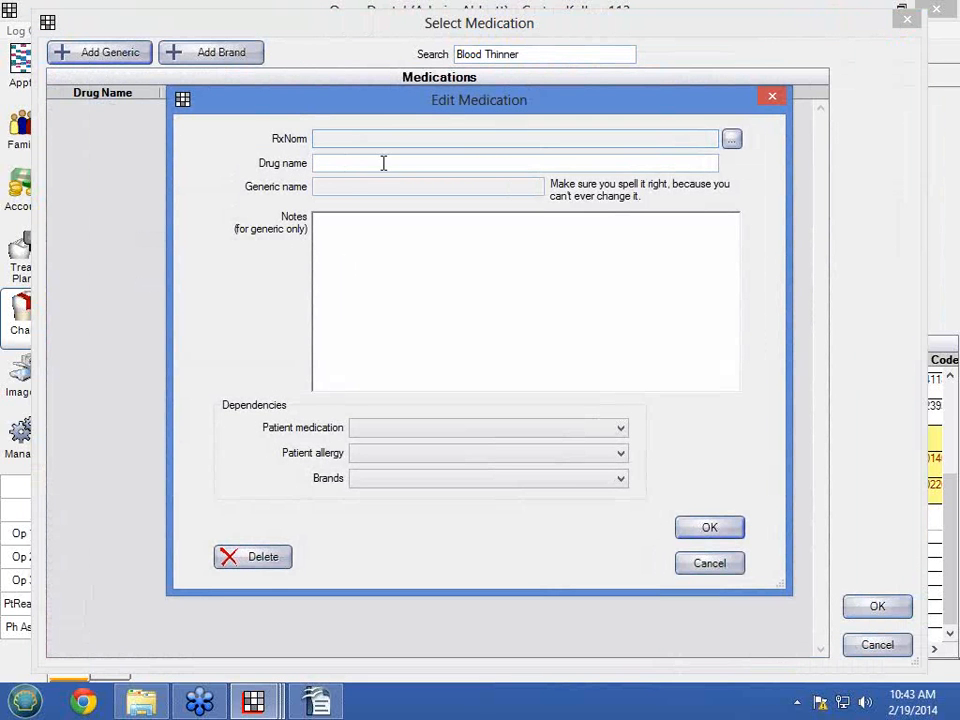
click(709, 568)
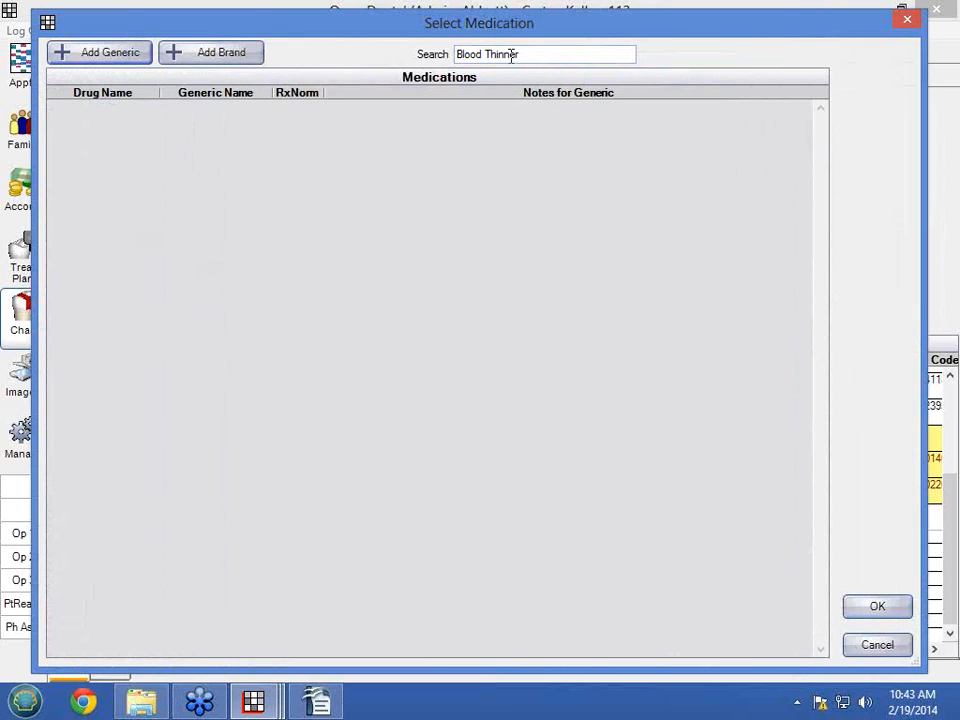
click(876, 645)
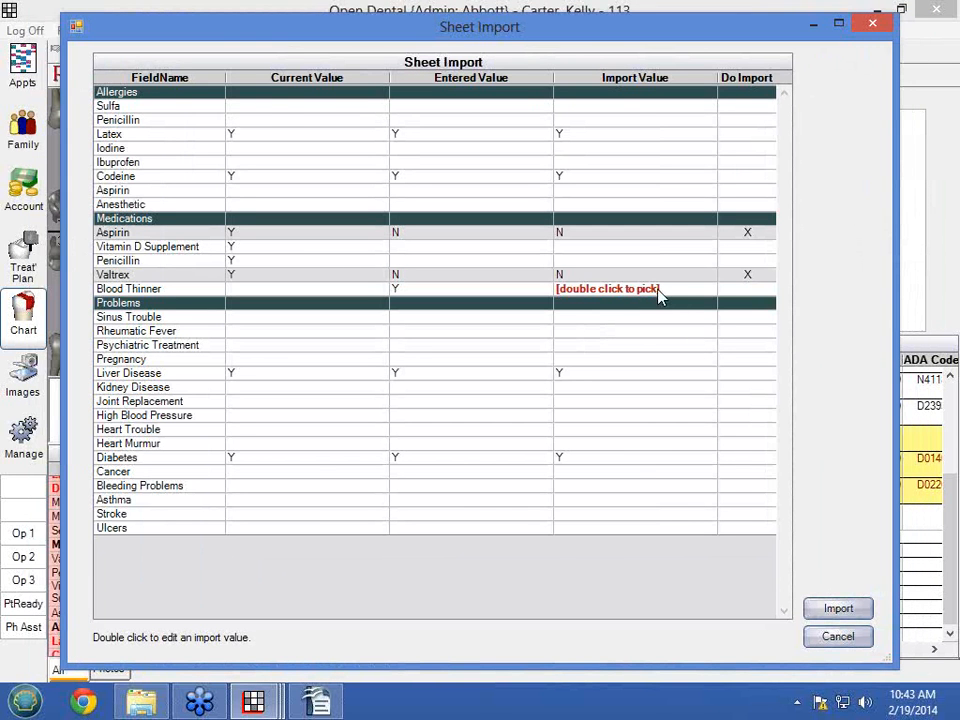
Import the update form's medication changes into the database, leaving Blood Thinner unmatched, and close the patient forms
click(838, 610)
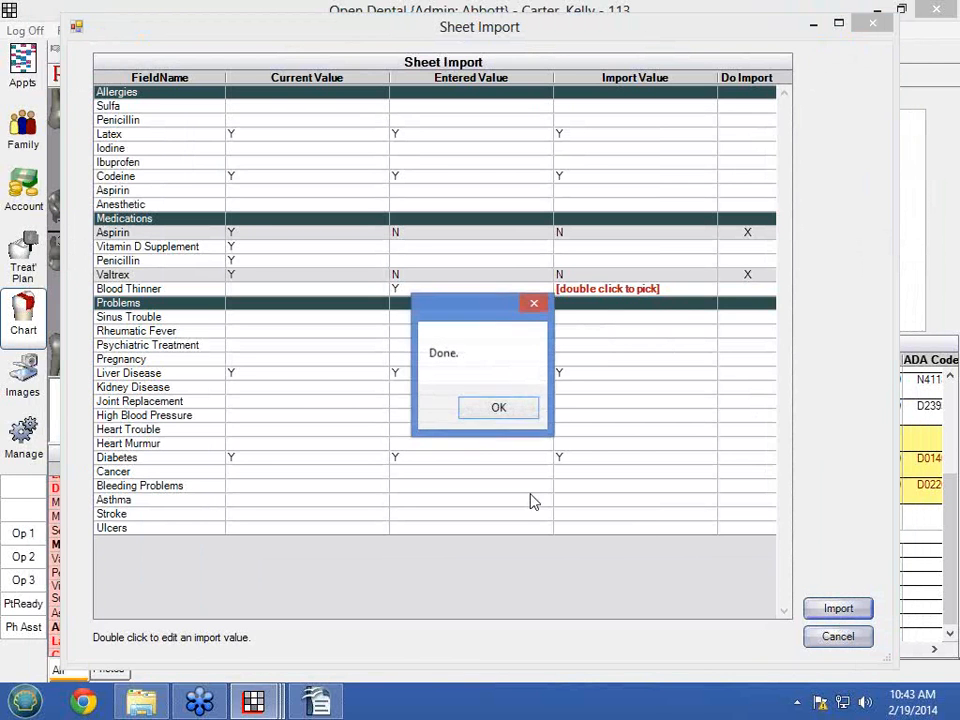
click(490, 406)
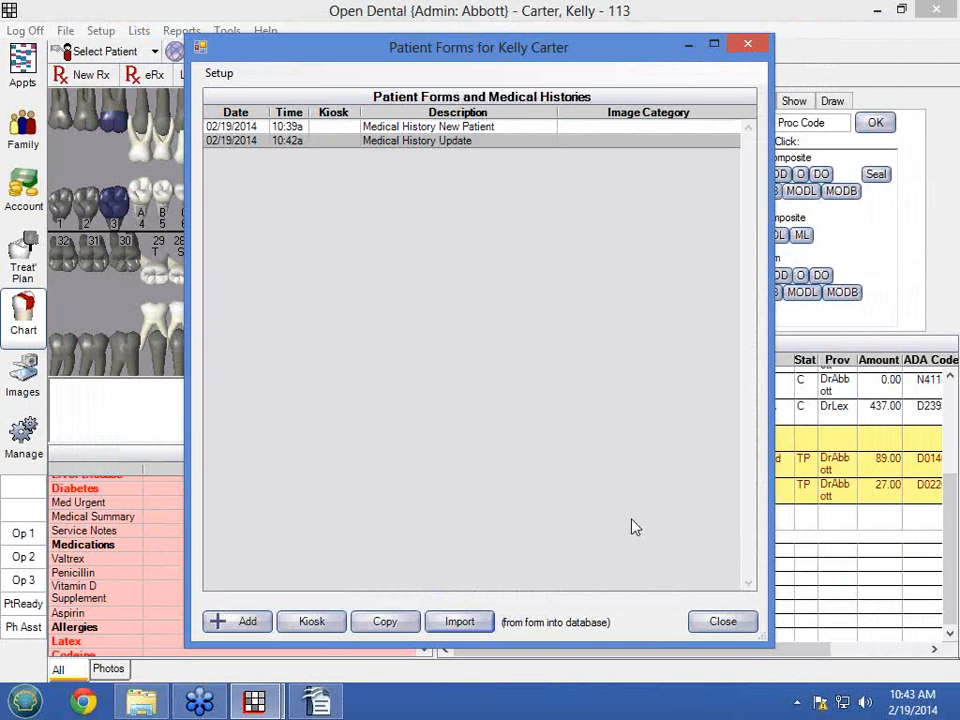
click(727, 621)
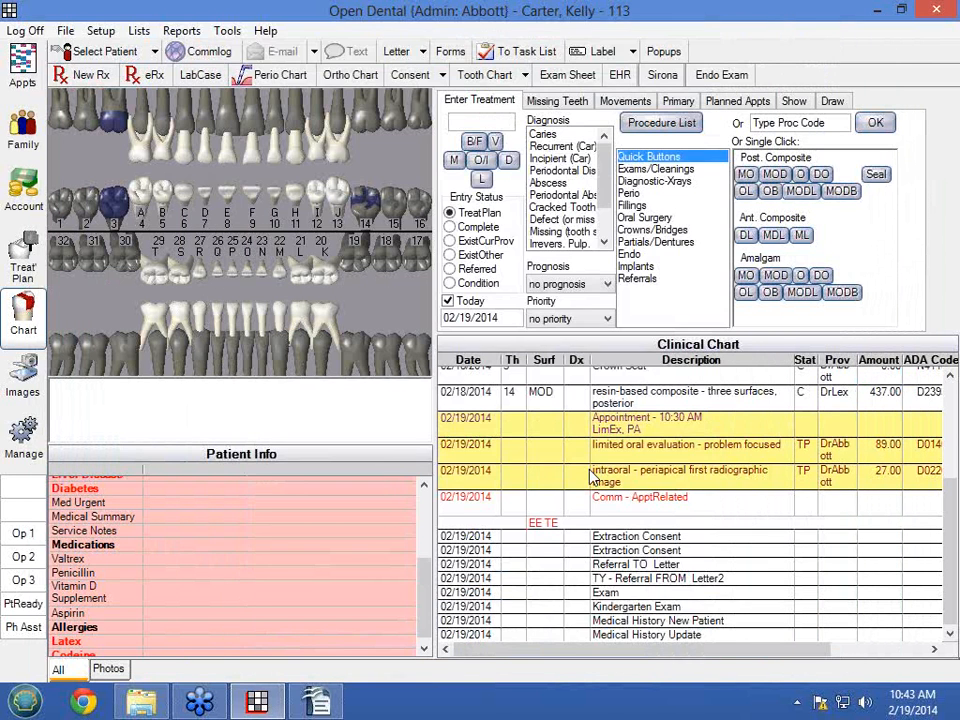
Add a detailed medical history note with the current date, the staff initials and "Med HX update signed.", and save it
double_click(252, 585)
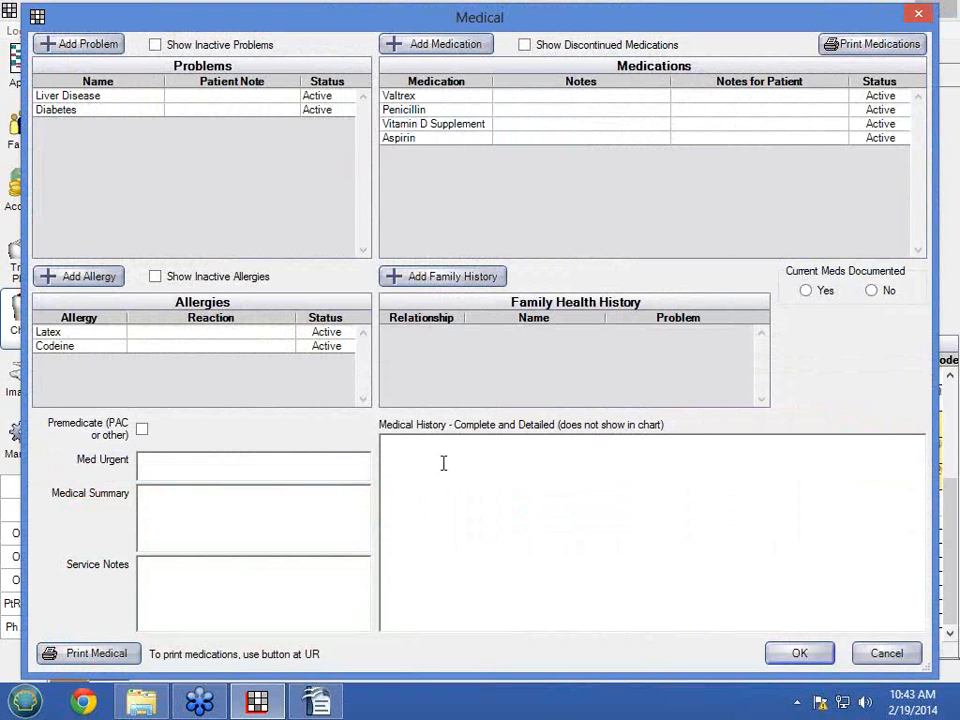
right_click(427, 459)
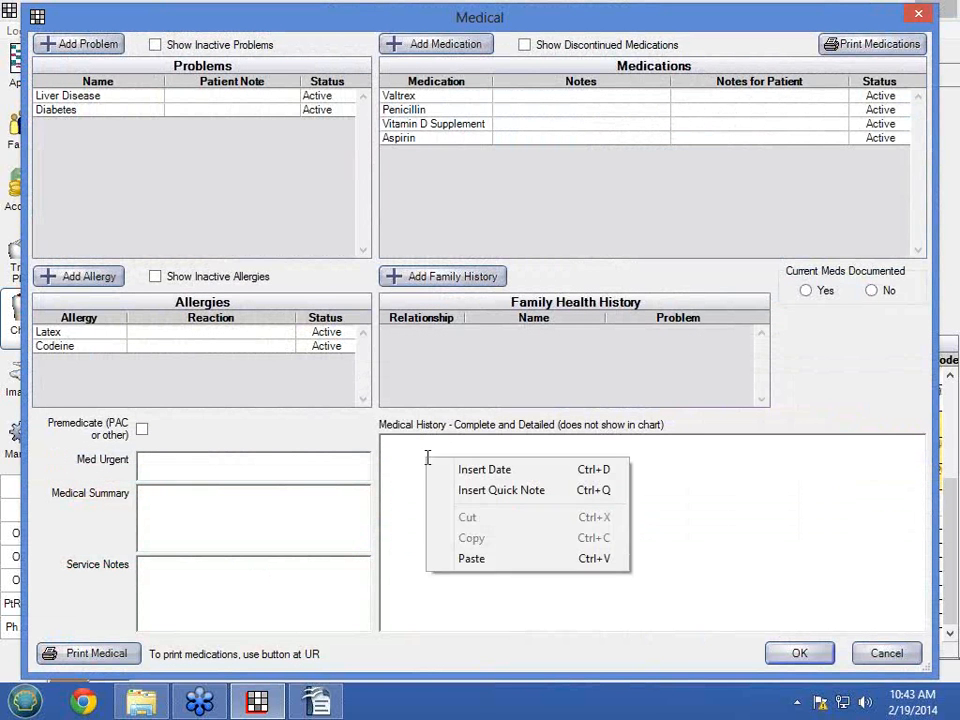
click(491, 470)
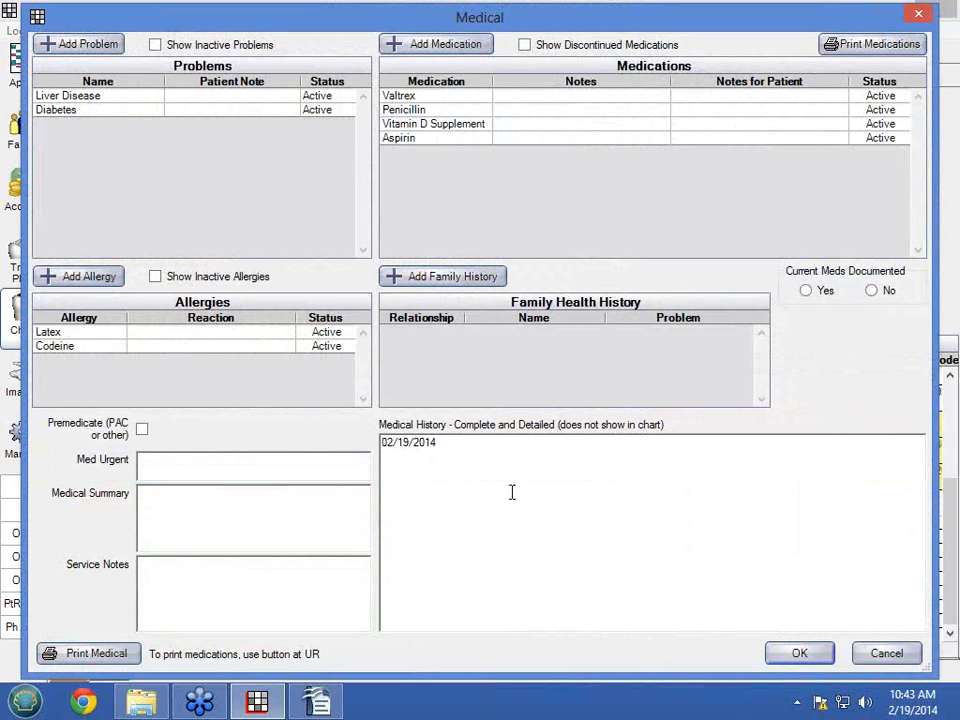
text(jlm   Med HX update signed.)
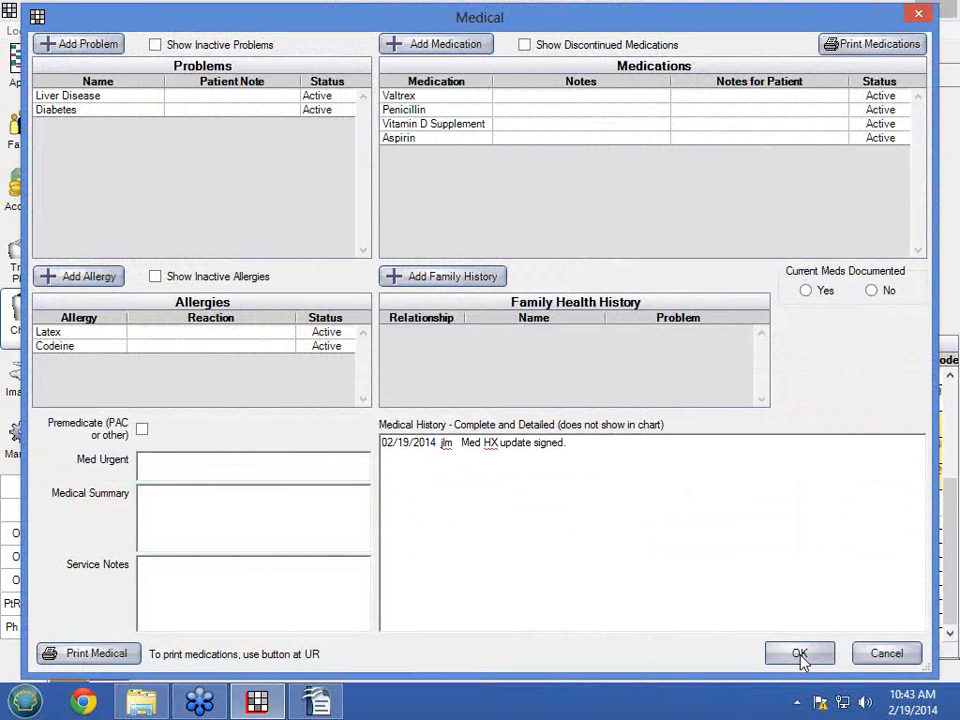
click(800, 655)
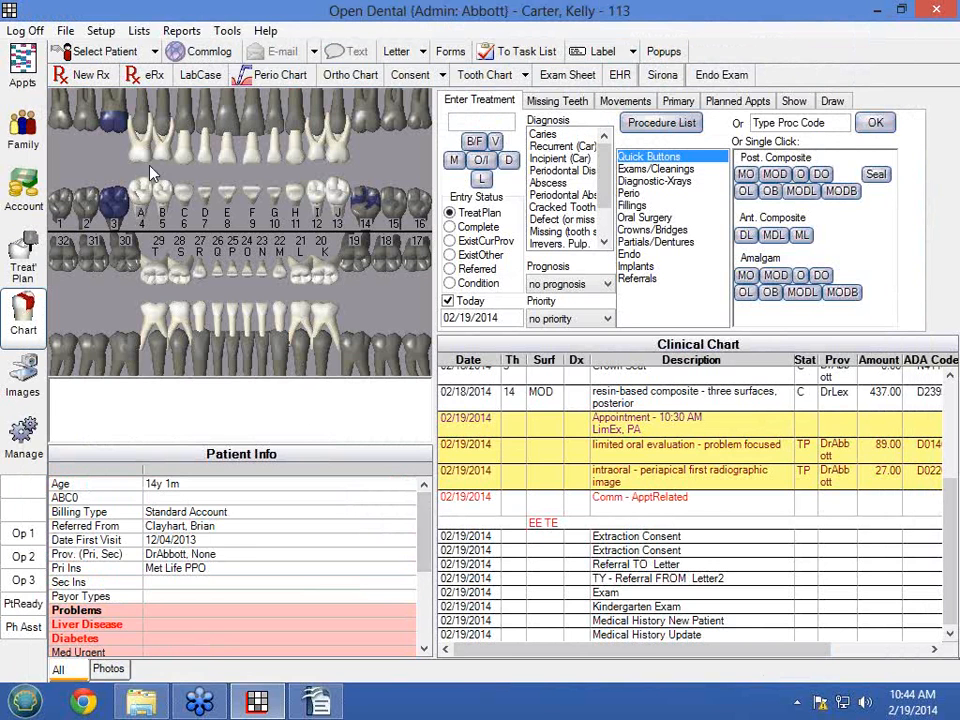
Look over the internal and custom sheet definitions in the sheet setup and close it
click(100, 31)
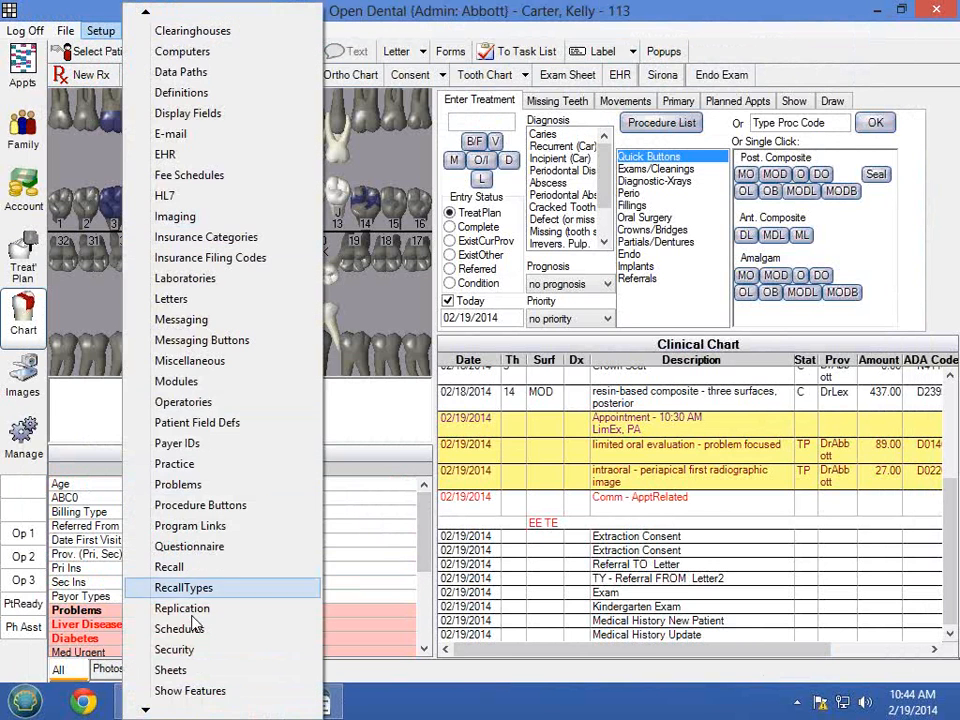
click(170, 671)
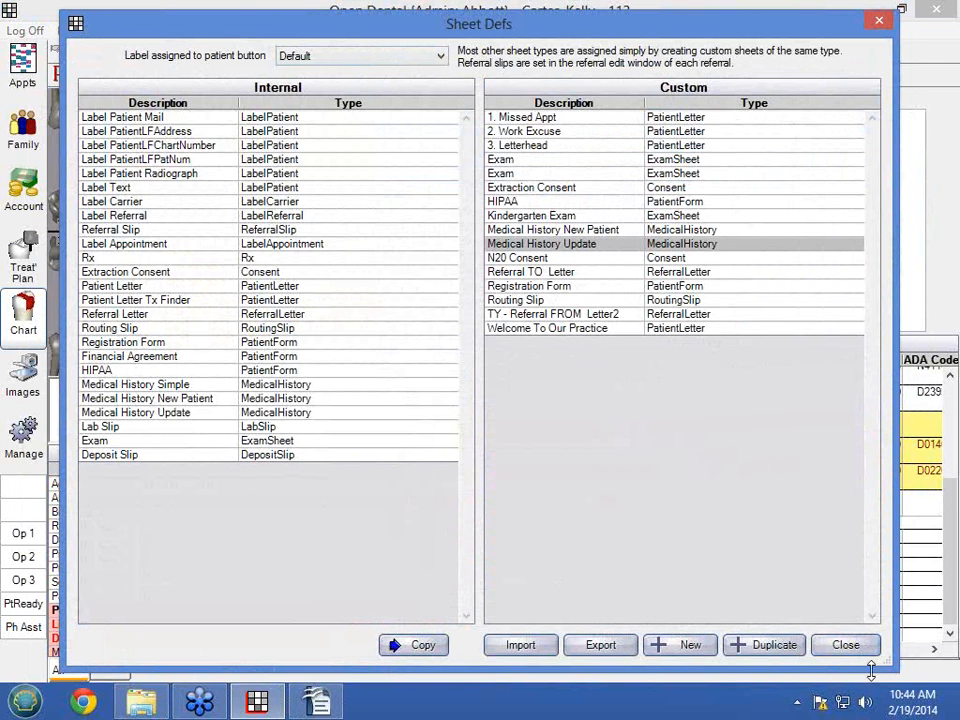
click(846, 645)
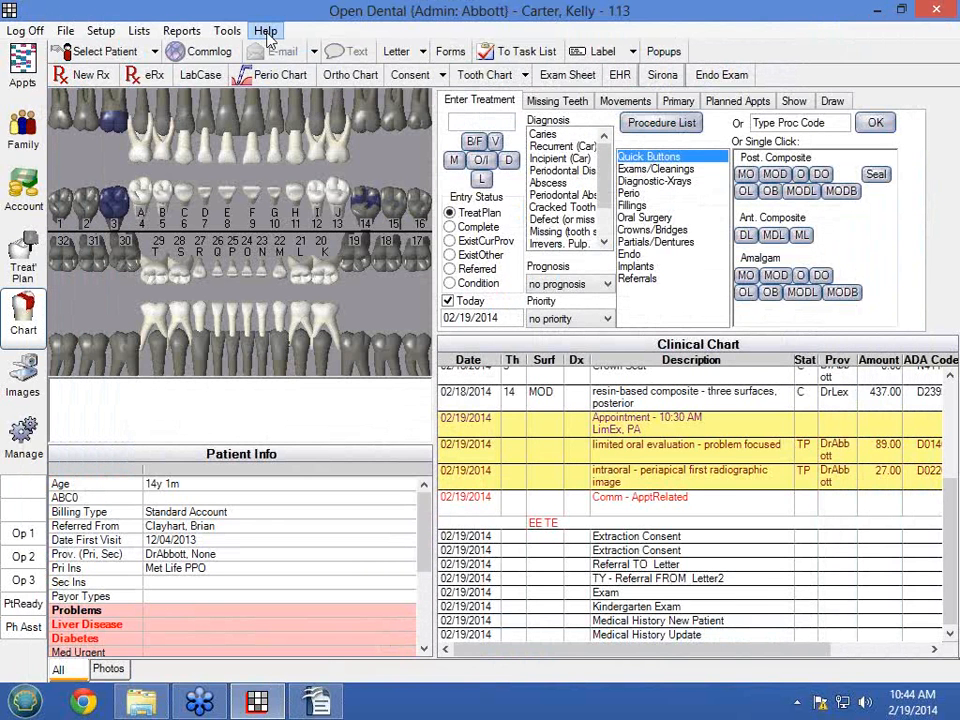
Switch to the Open Dental online manual's search page in the web browser and get ready to enter a search term
click(266, 33)
click(288, 97)
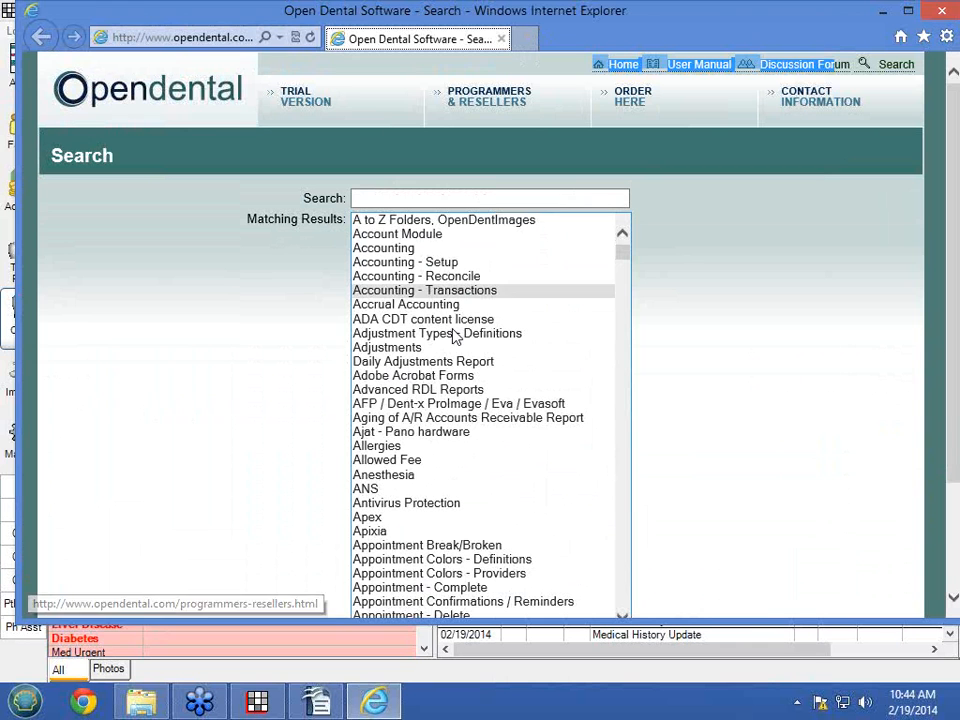
click(365, 197)
text(med)
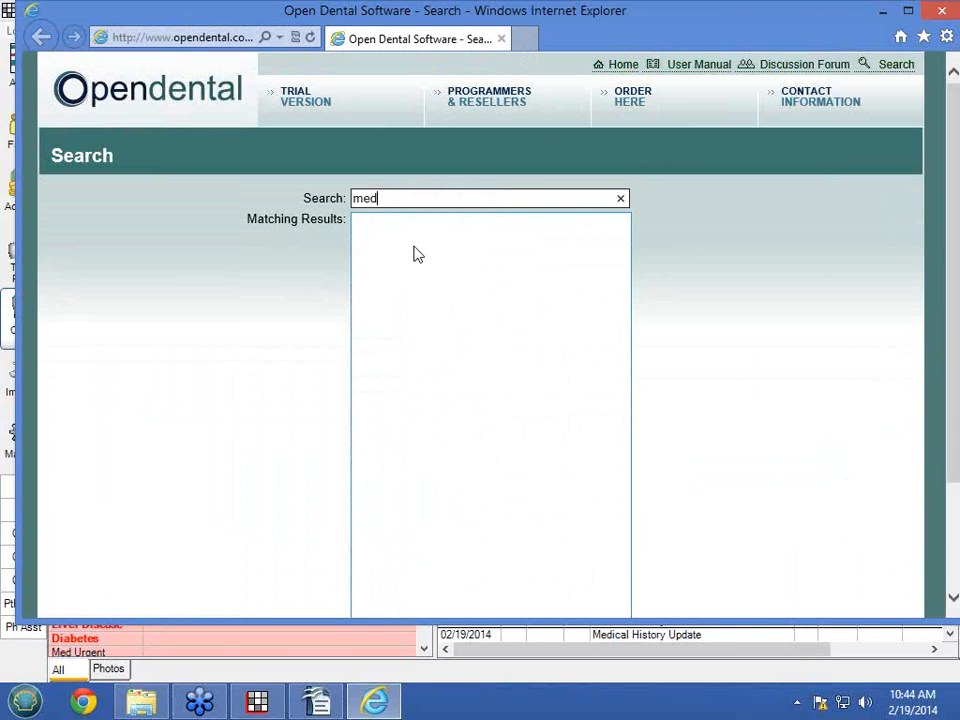
key(BackSpace)
key(BackSpace)
key(BackSpace)
key(BackSpace)
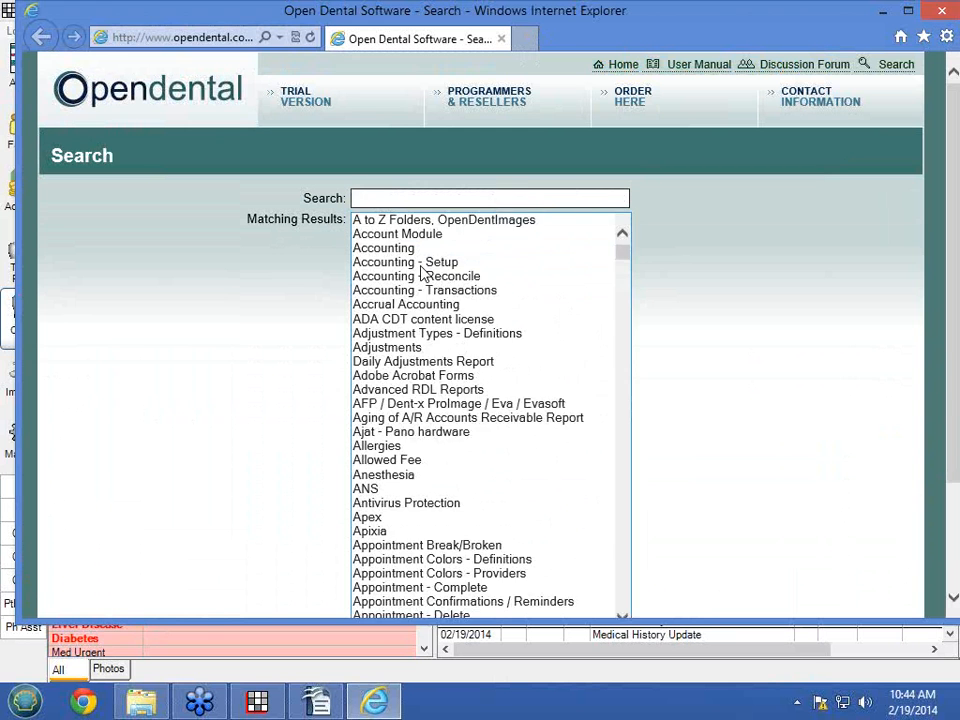
Search the manual for "sheet", open the Sheets Setup topic and follow its Medical Histories link to the Medical History Setup page
text(sheet)
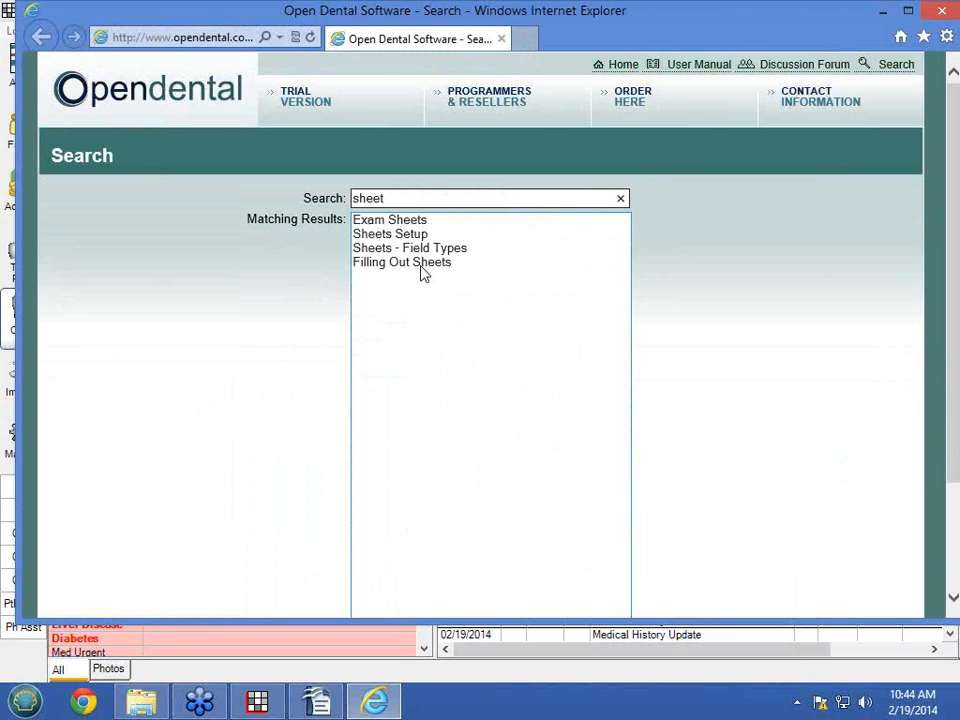
click(407, 236)
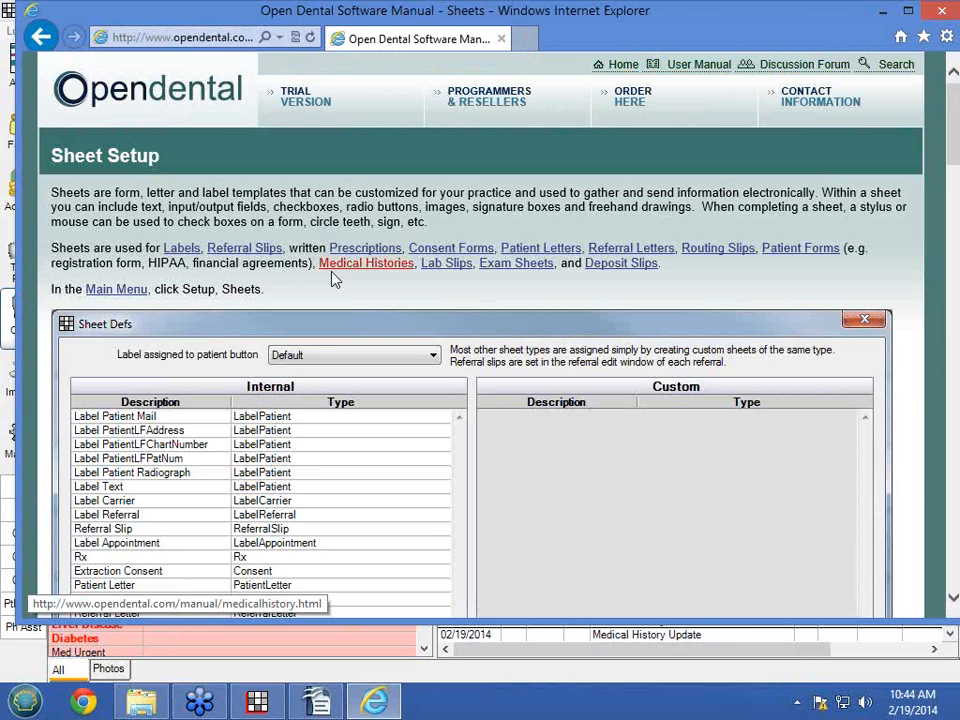
click(338, 266)
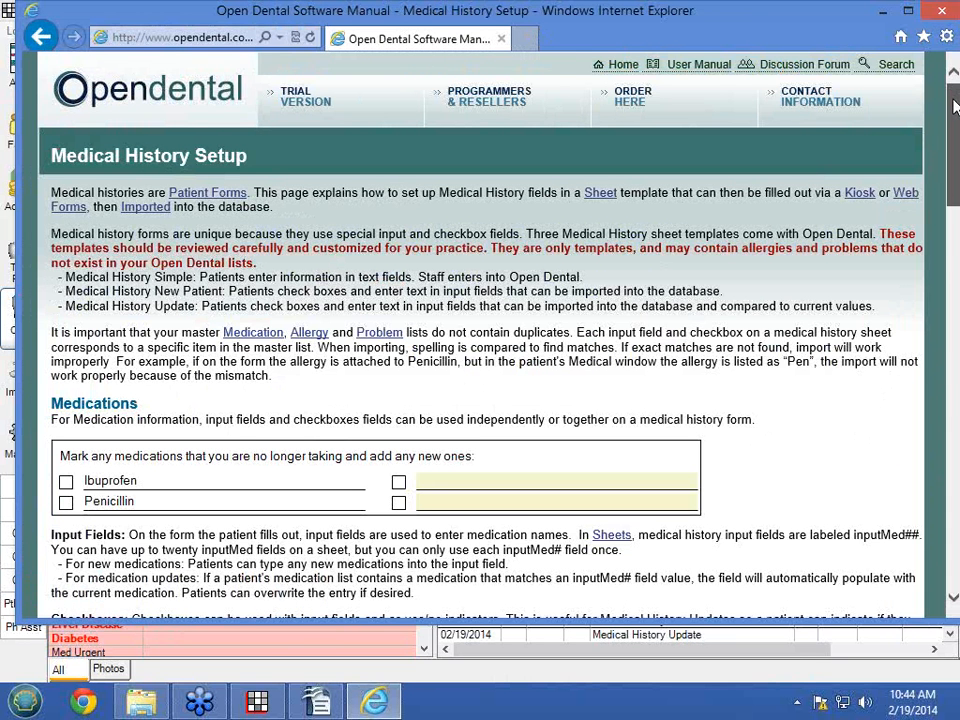
mouse_move(955, 107)
mouse_down()
mouse_move(950, 497)
mouse_move(953, 112)
mouse_up()
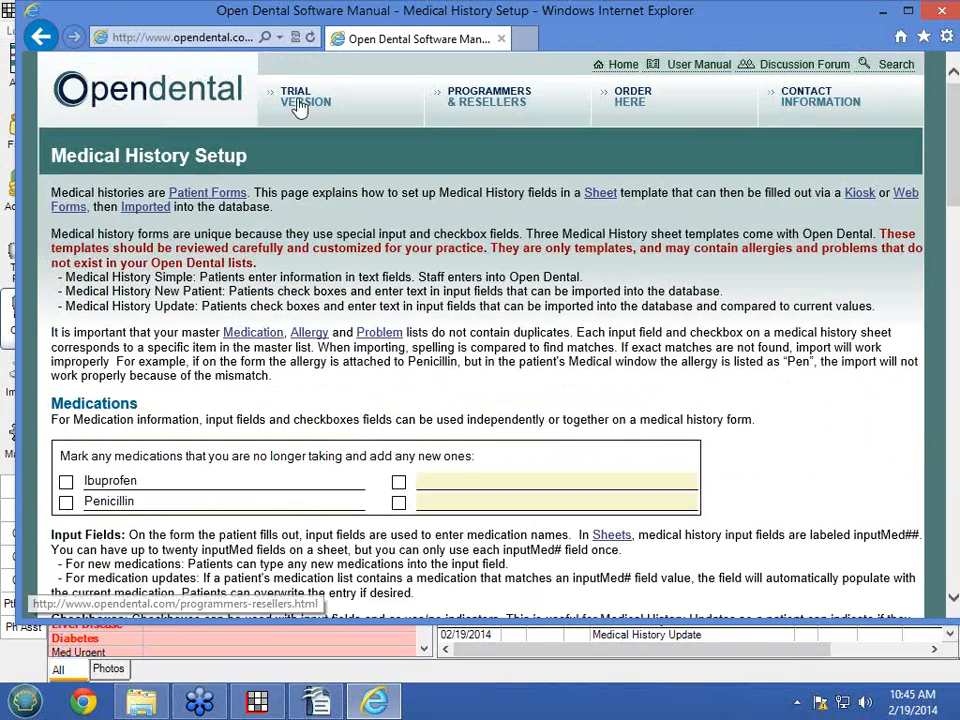
Return to the Sheet Setup manual page and look over the Design Services section near its end
click(36, 32)
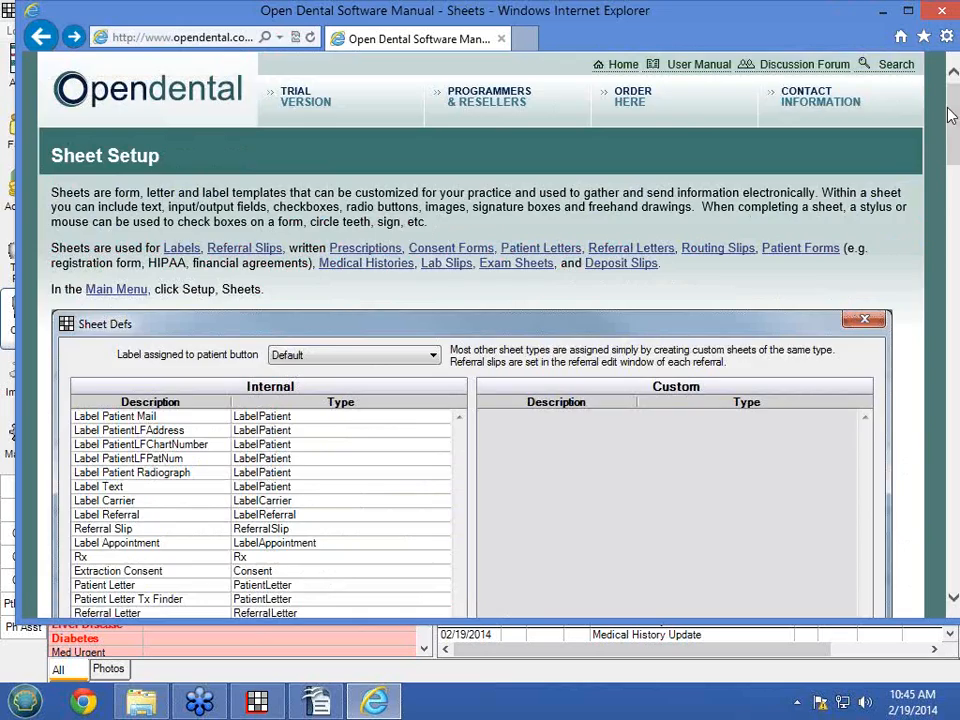
drag(953, 116, 953, 530)
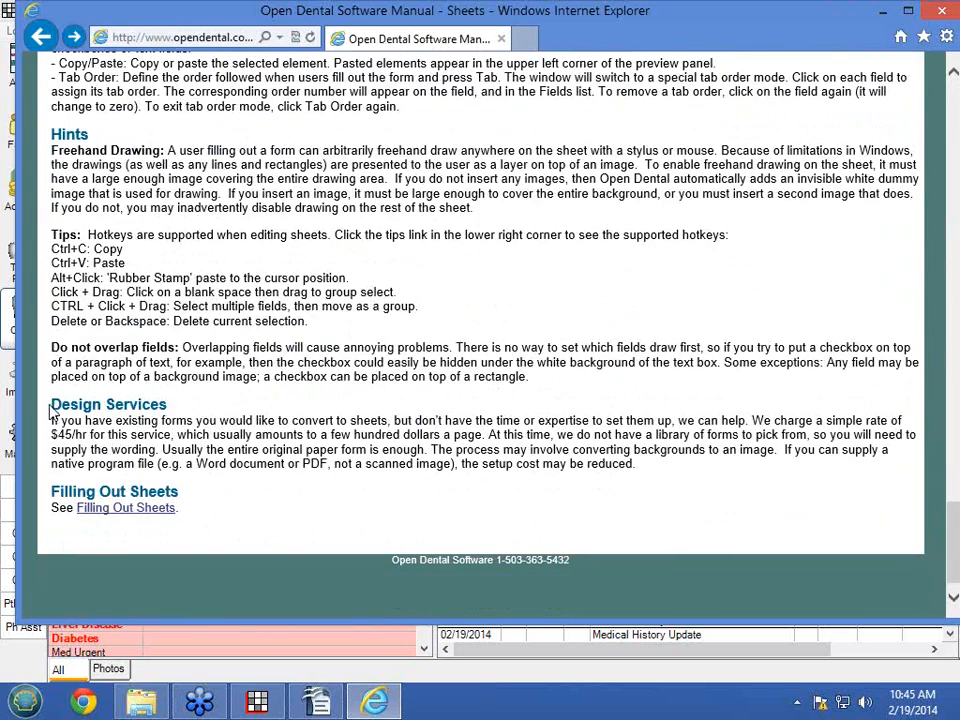
drag(52, 404, 228, 464)
click(218, 514)
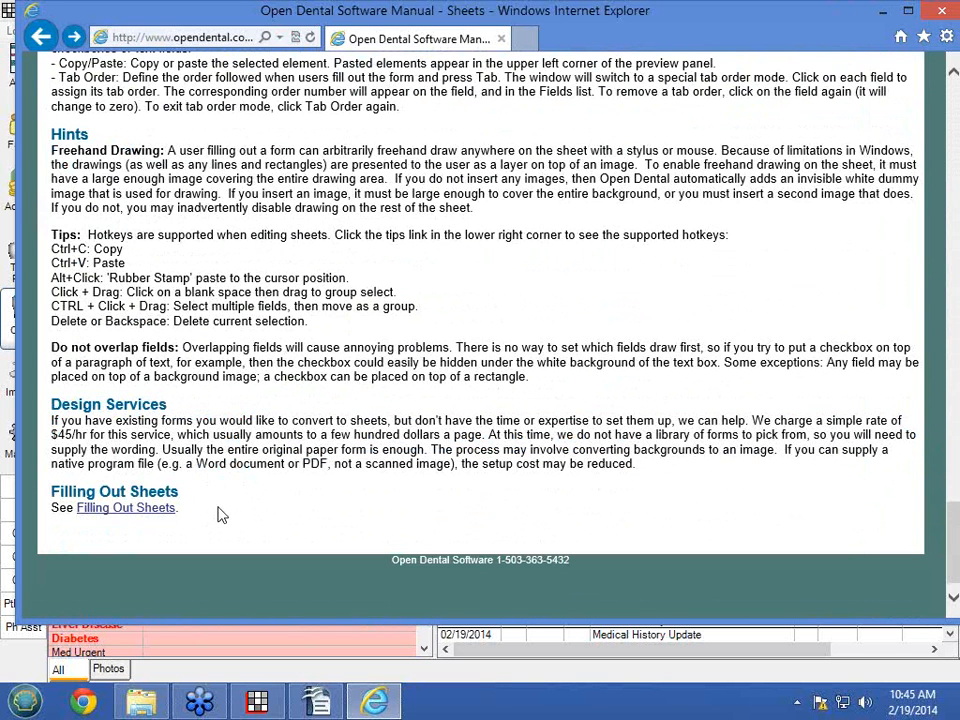